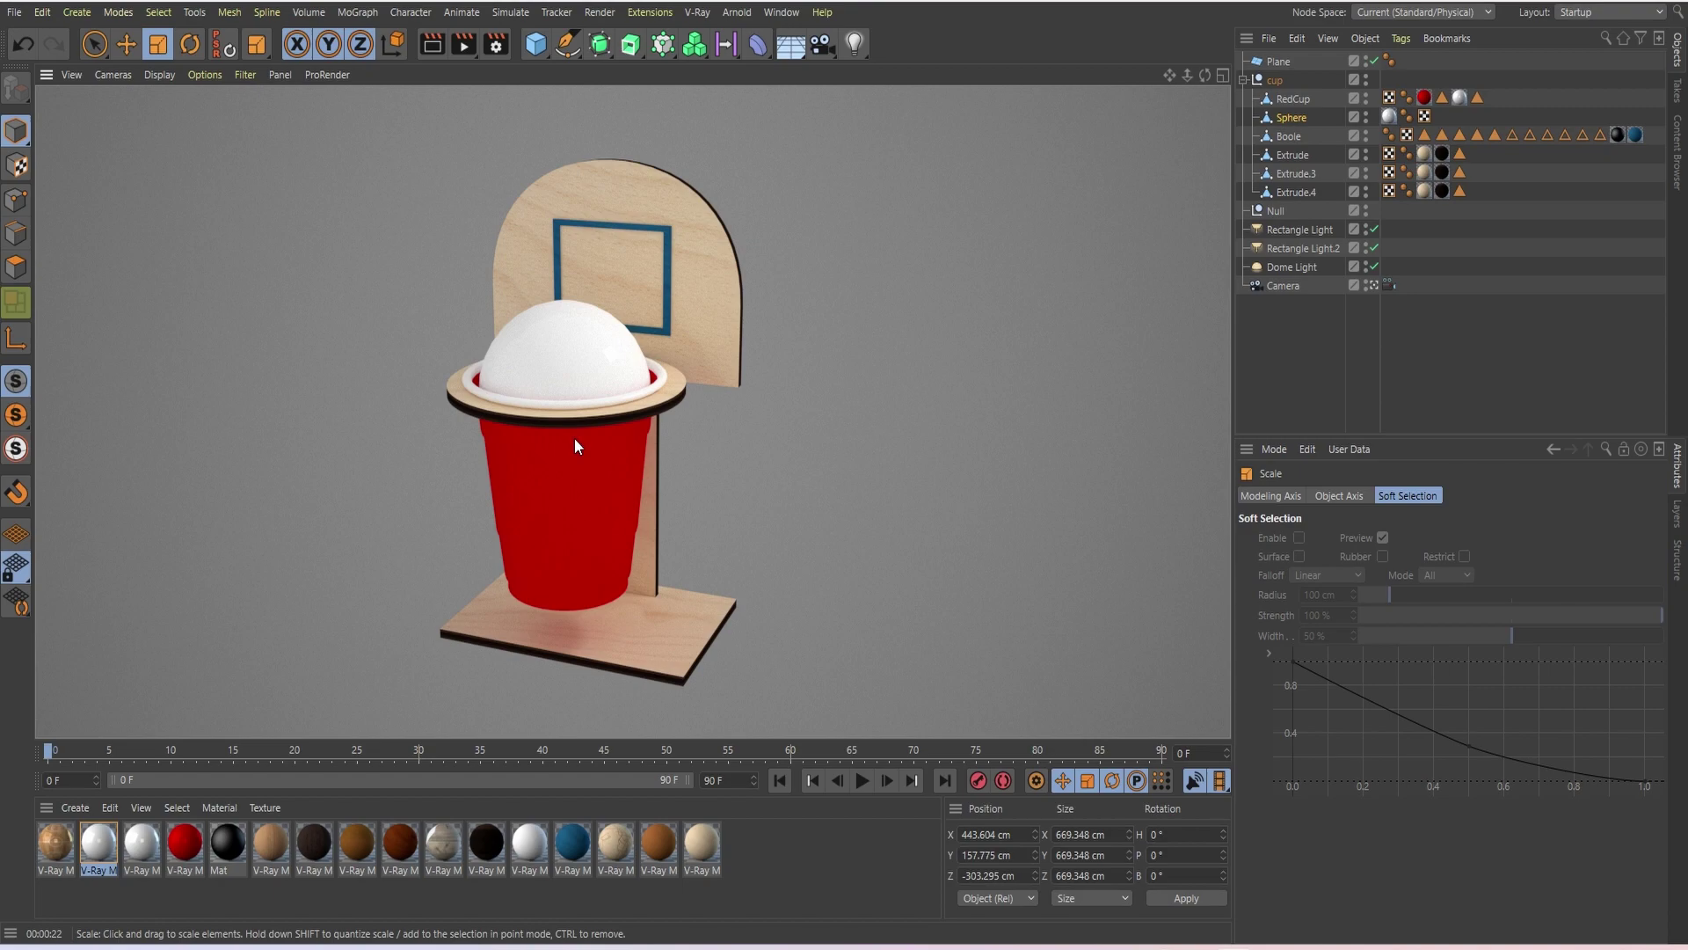
# - Select the red cup together with its white sphere and move both away from the wooden basketball stand
pyautogui.click(677, 352)
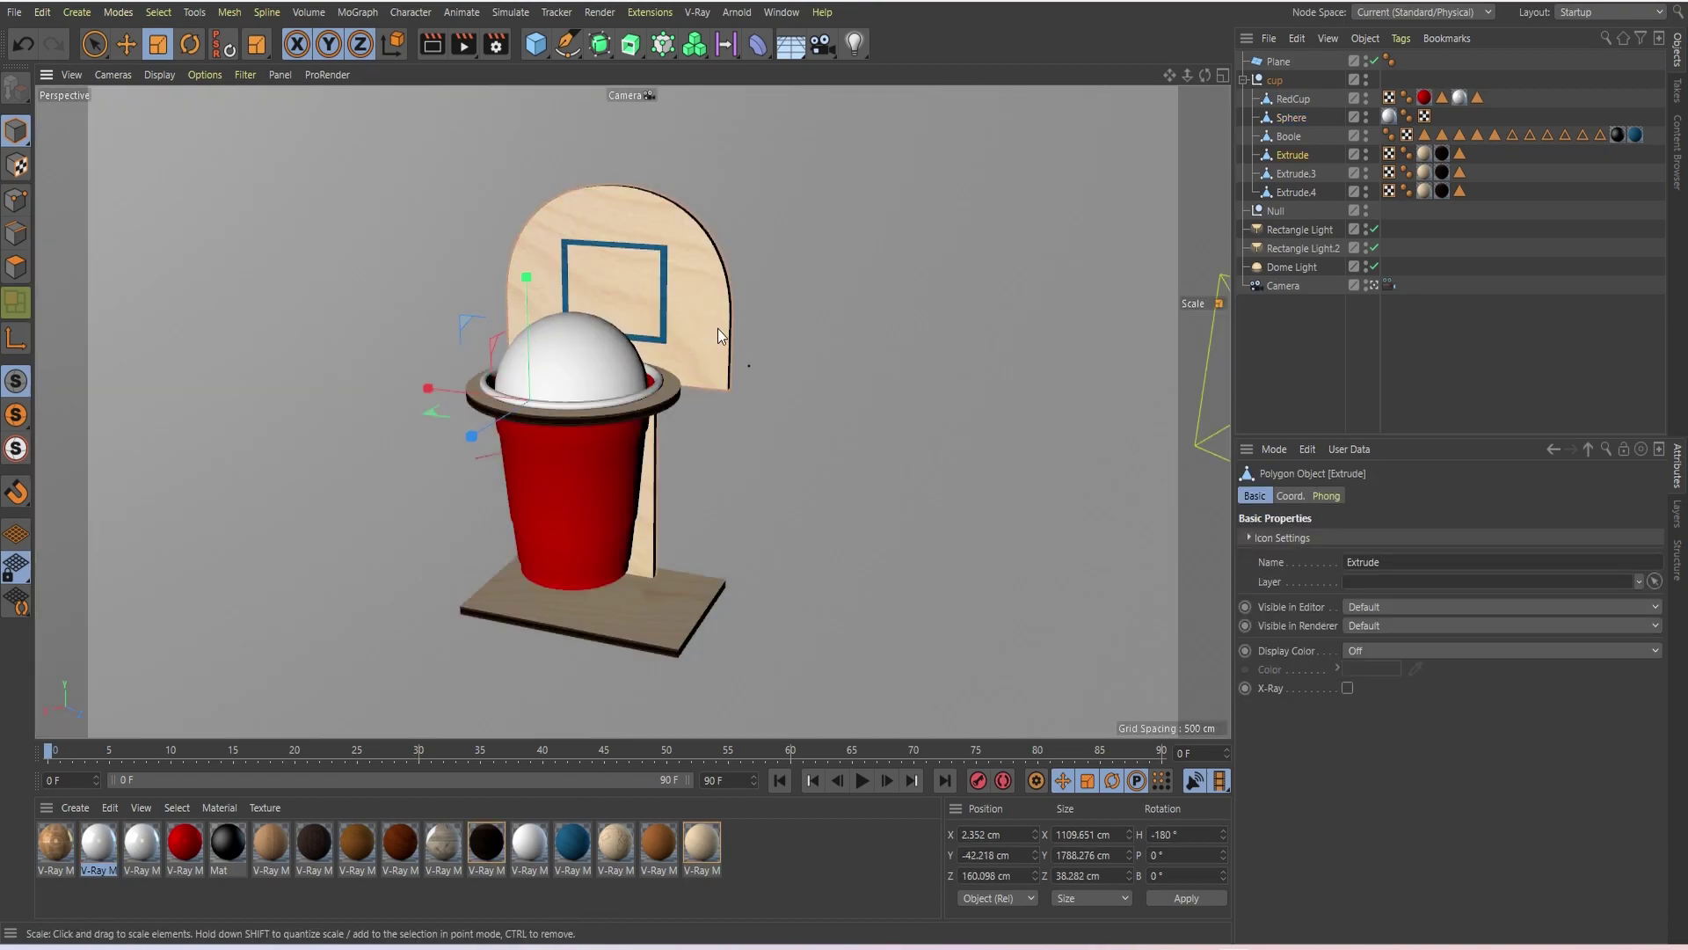
pyautogui.click(672, 609)
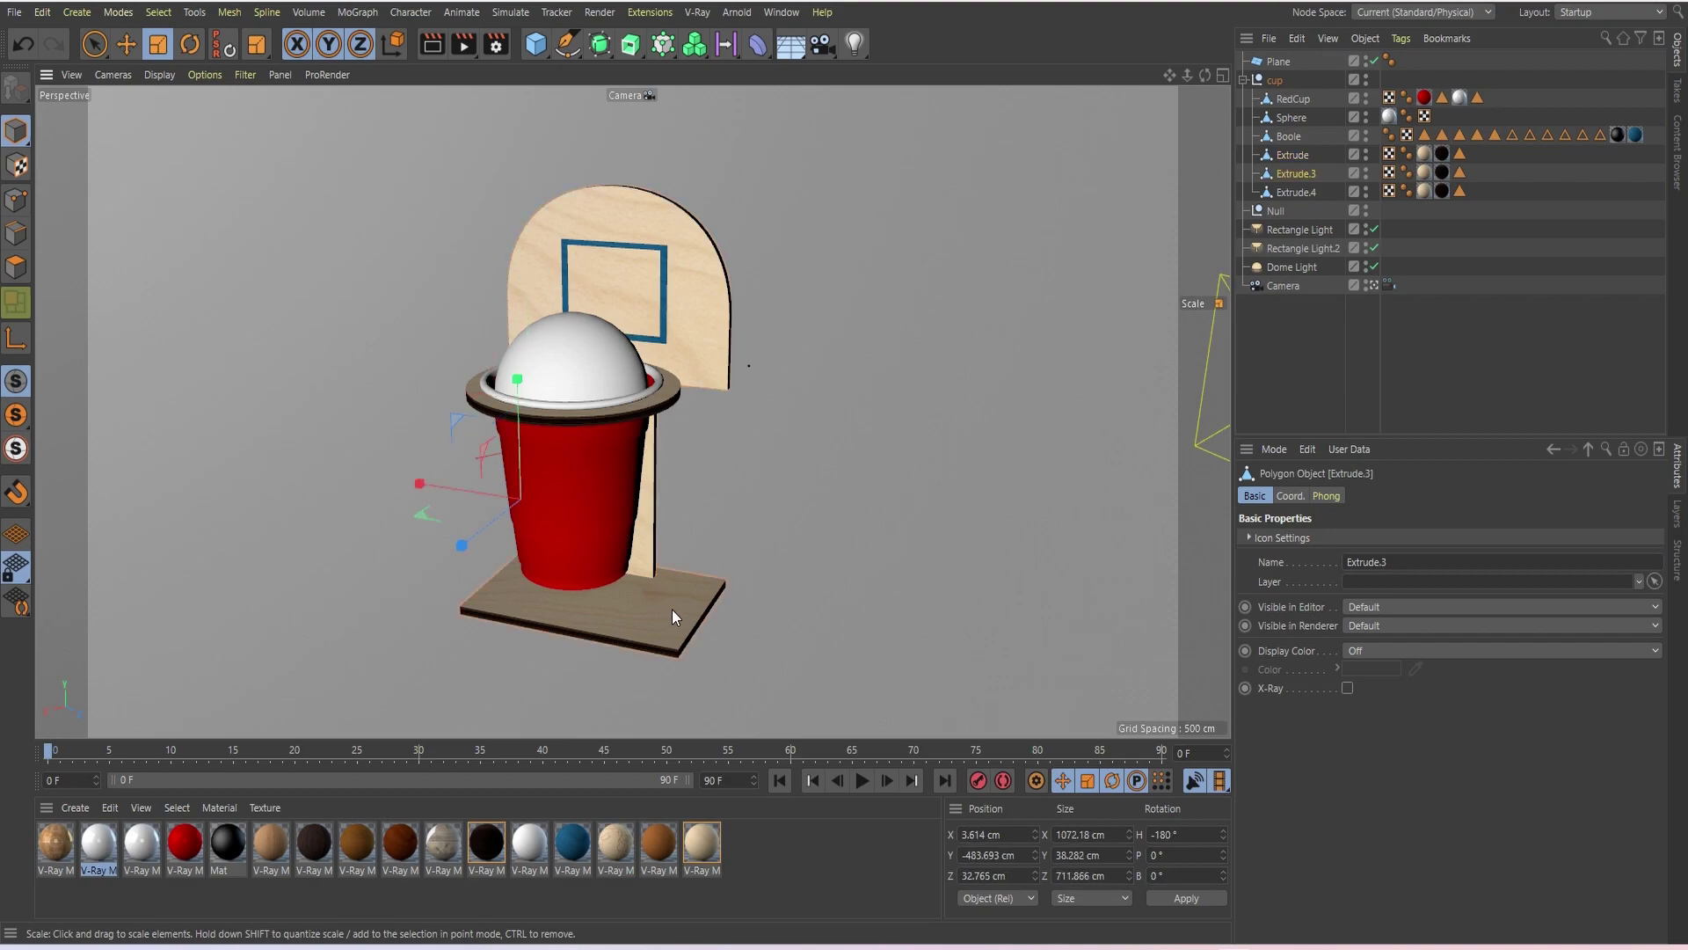
pyautogui.click(621, 413)
pyautogui.keyDown('ctrl'); pyautogui.click(1295, 117); pyautogui.keyUp('ctrl')
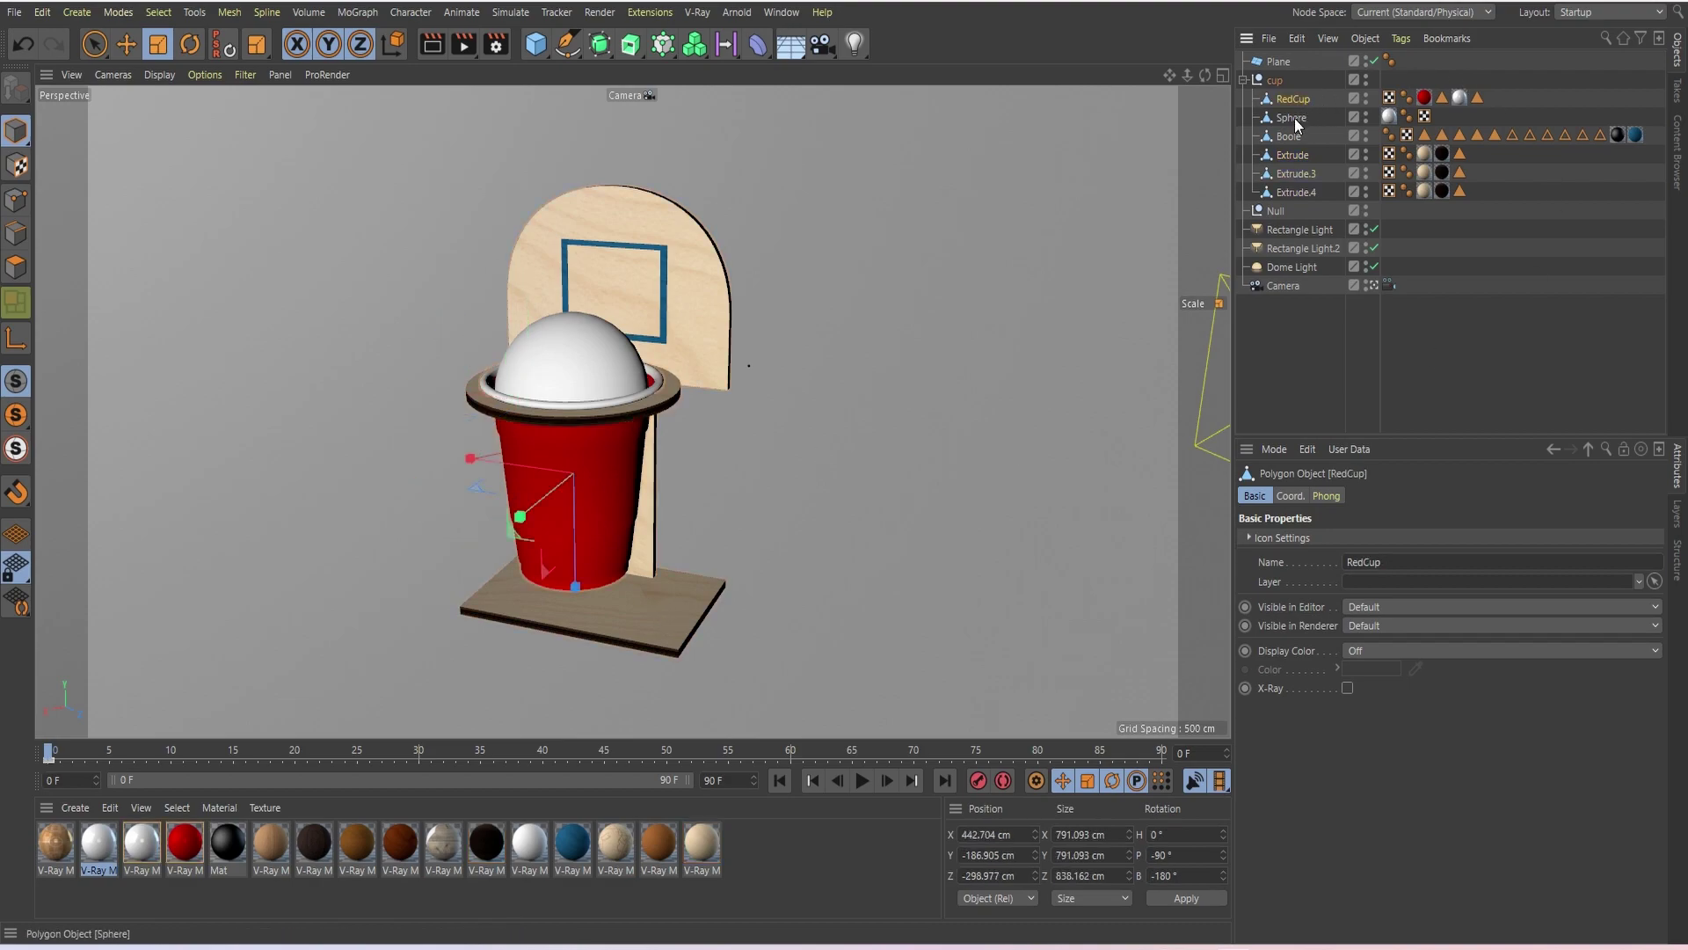
pyautogui.click(126, 44)
pyautogui.moveTo(572, 431); pyautogui.dragTo(121, 474)
# - Examine the hoop ring and backboard of the wooden stand without the cup
pyautogui.click(531, 363)
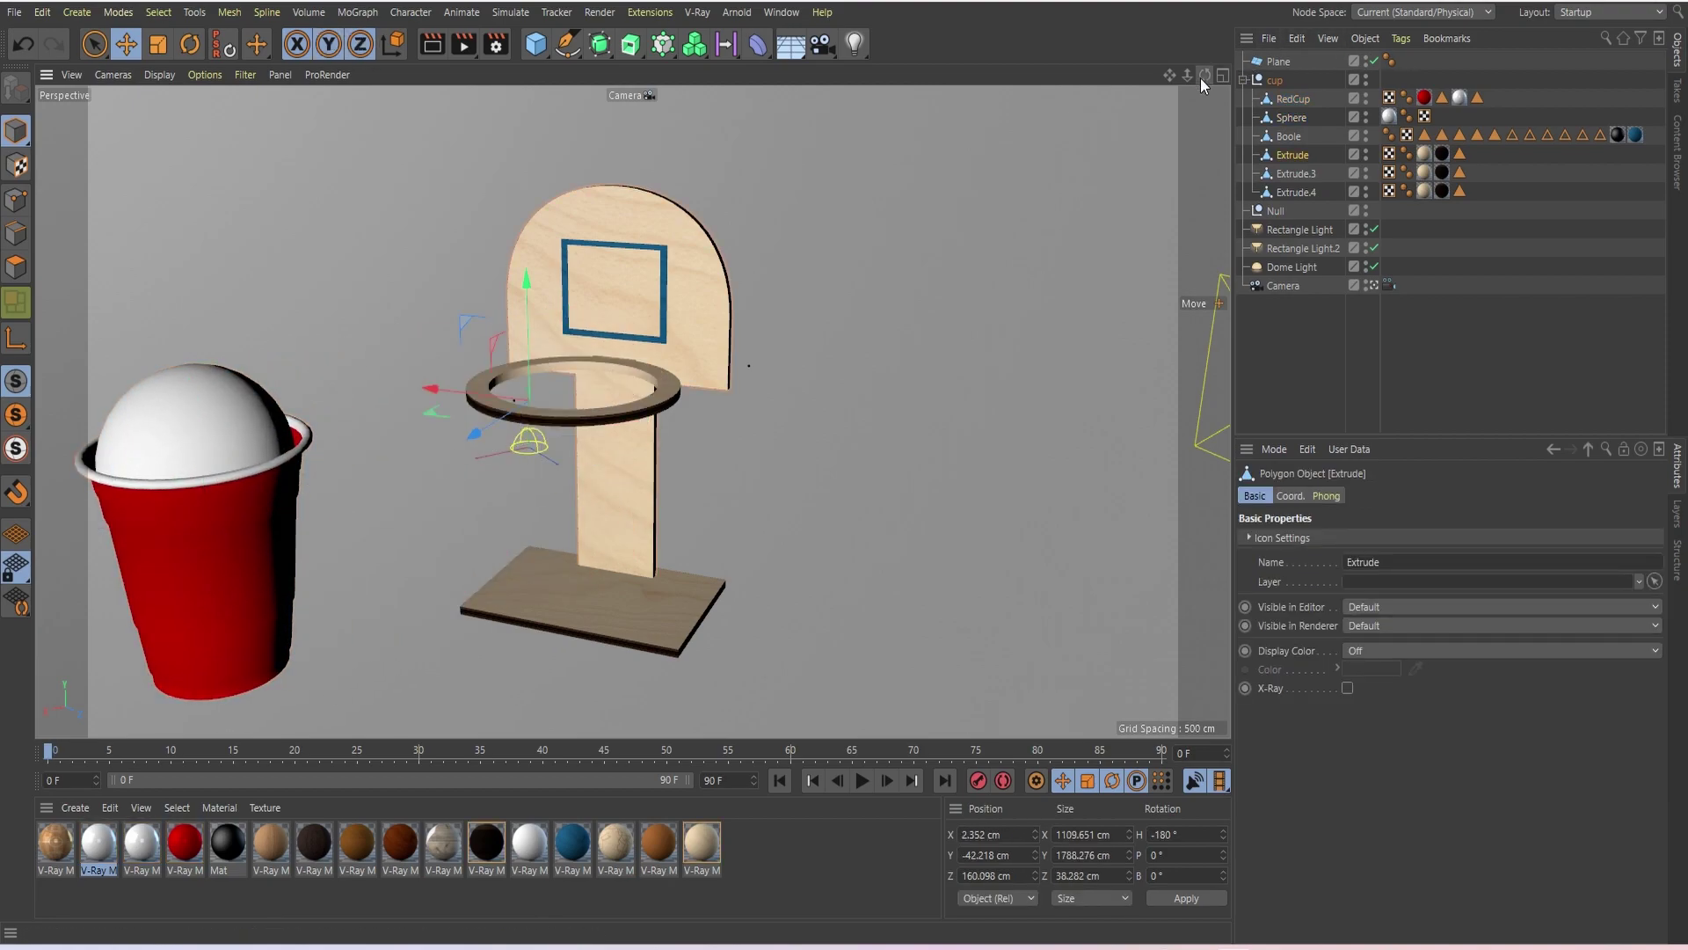
pyautogui.scroll(-2, 631, 410)
pyautogui.scroll(3, 632, 410)
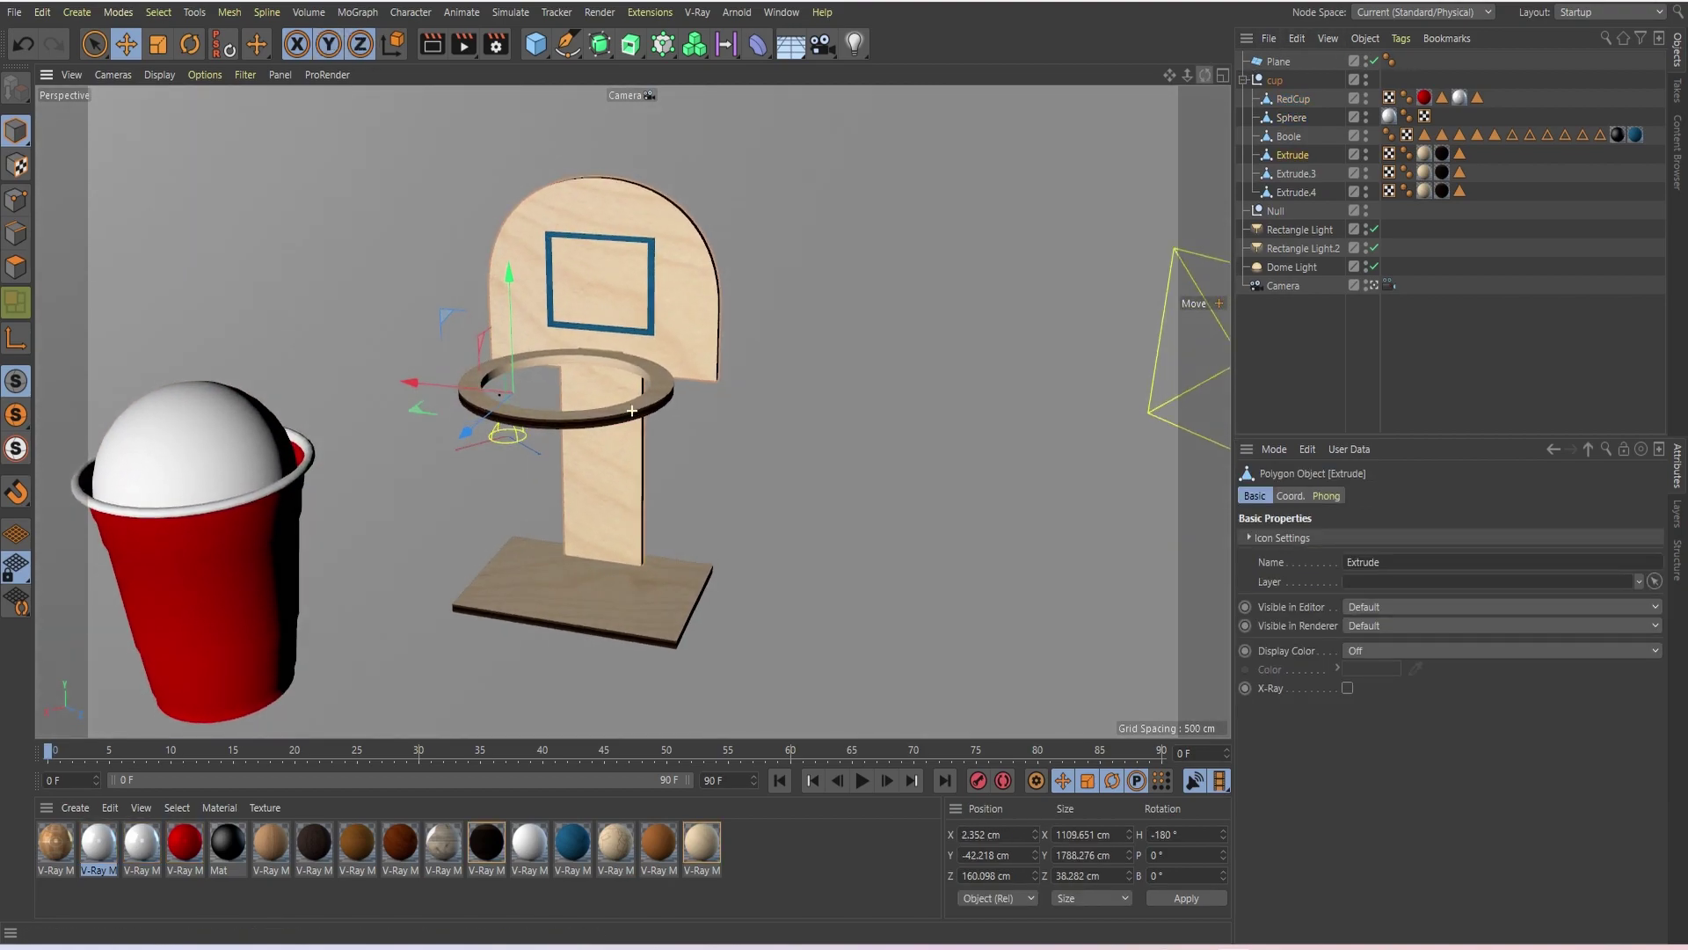
pyautogui.scroll(-1, 631, 411)
pyautogui.click(409, 231)
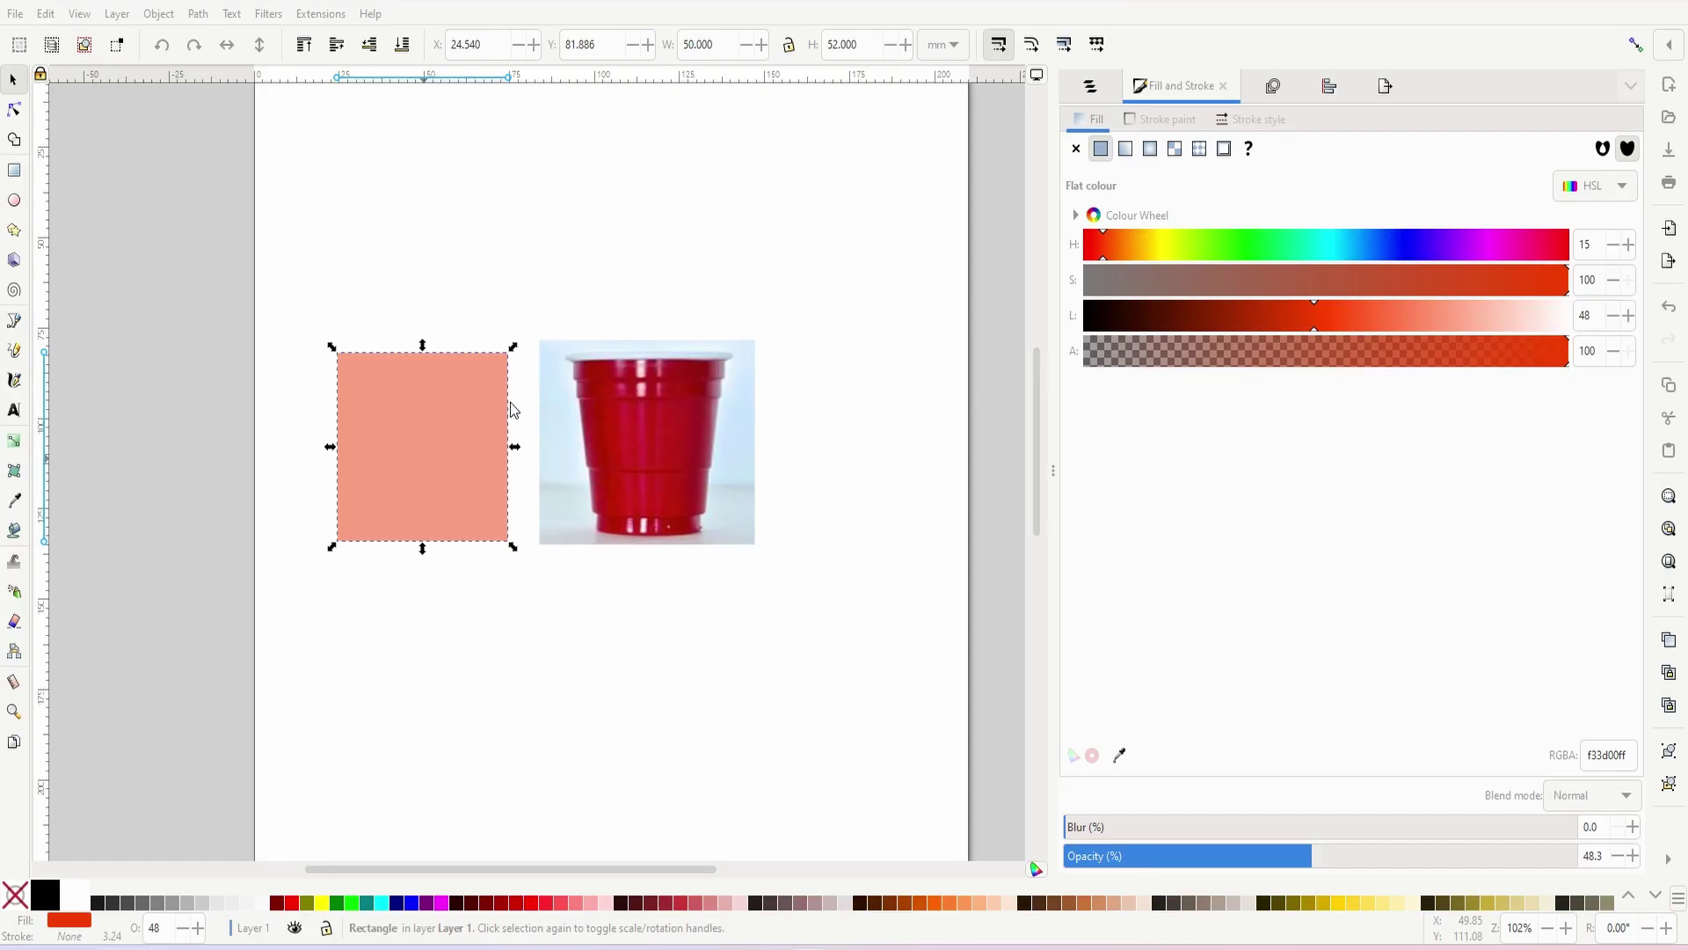
# - Move the cup photo about 2 mm farther away from the salmon rectangle
pyautogui.click(814, 667)
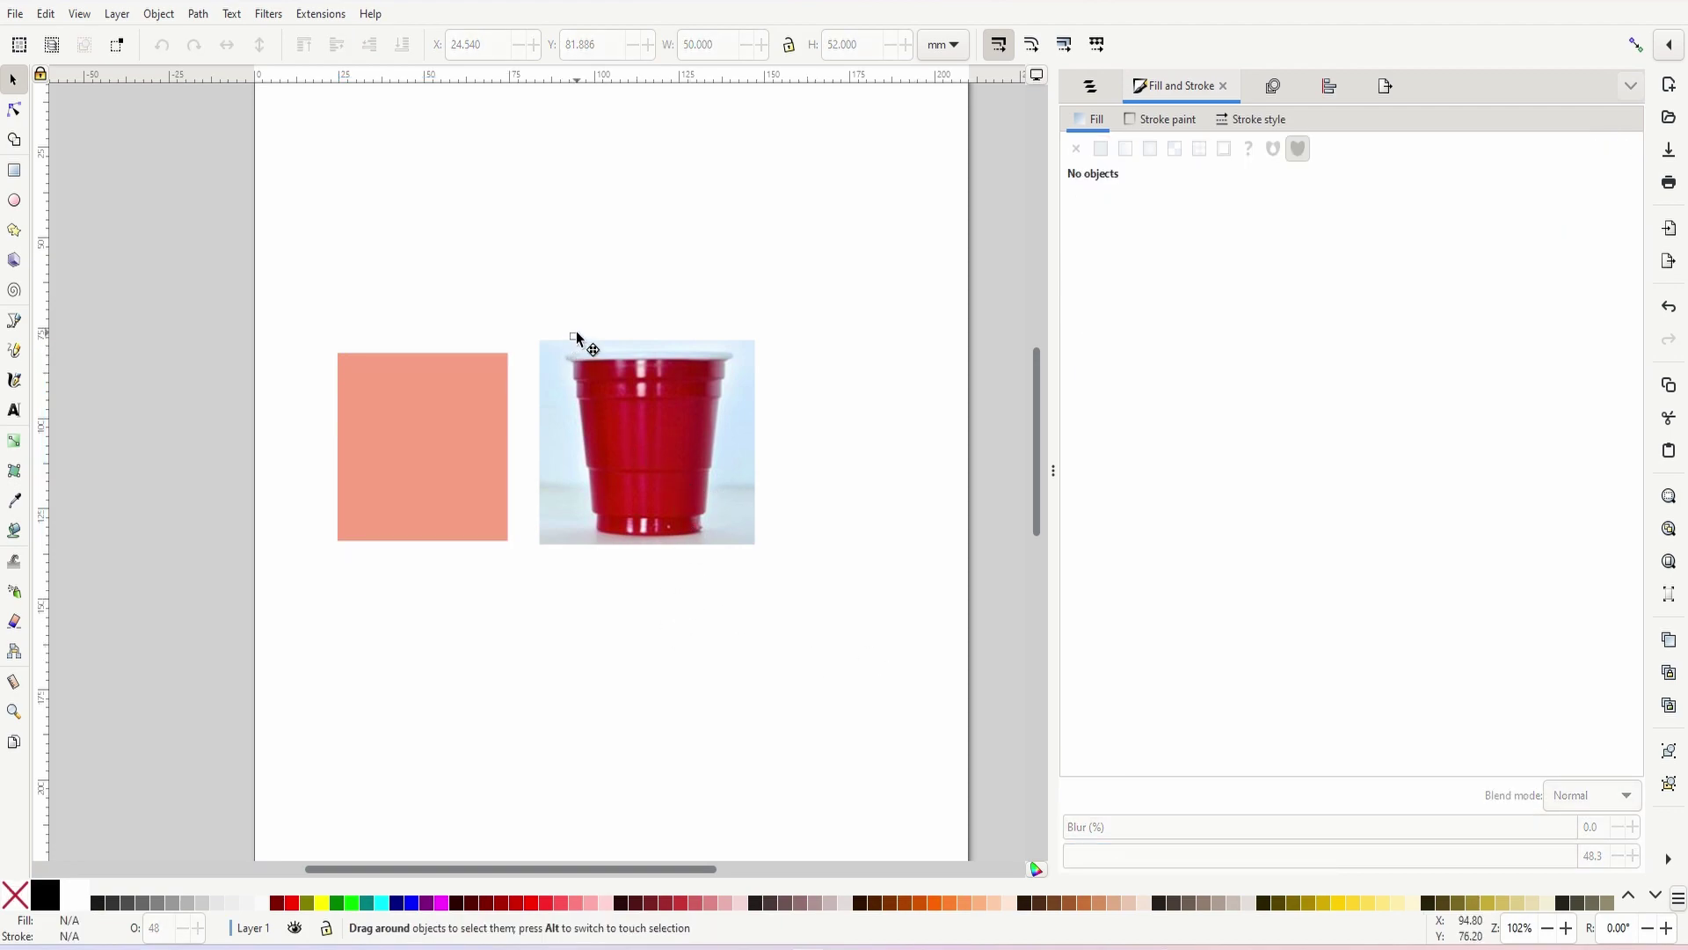
pyautogui.click(604, 384)
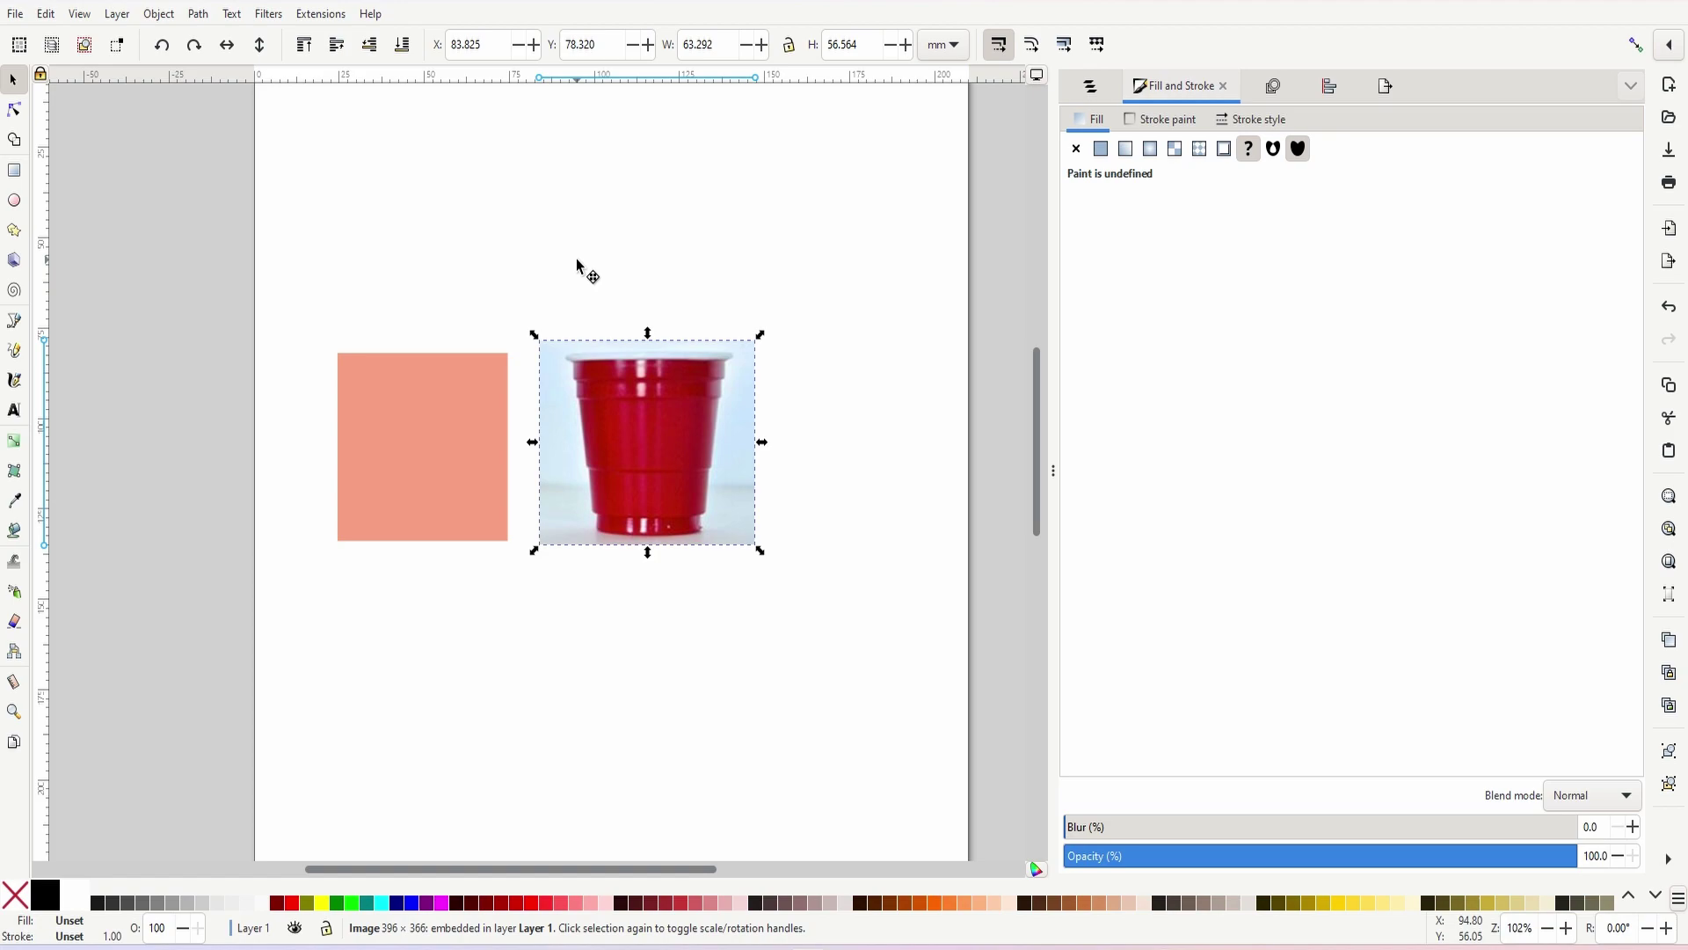
pyautogui.moveTo(632, 450)
pyautogui.mouseDown()
pyautogui.moveTo(645, 387)
pyautogui.moveTo(651, 465)
pyautogui.moveTo(649, 440)
pyautogui.mouseUp()
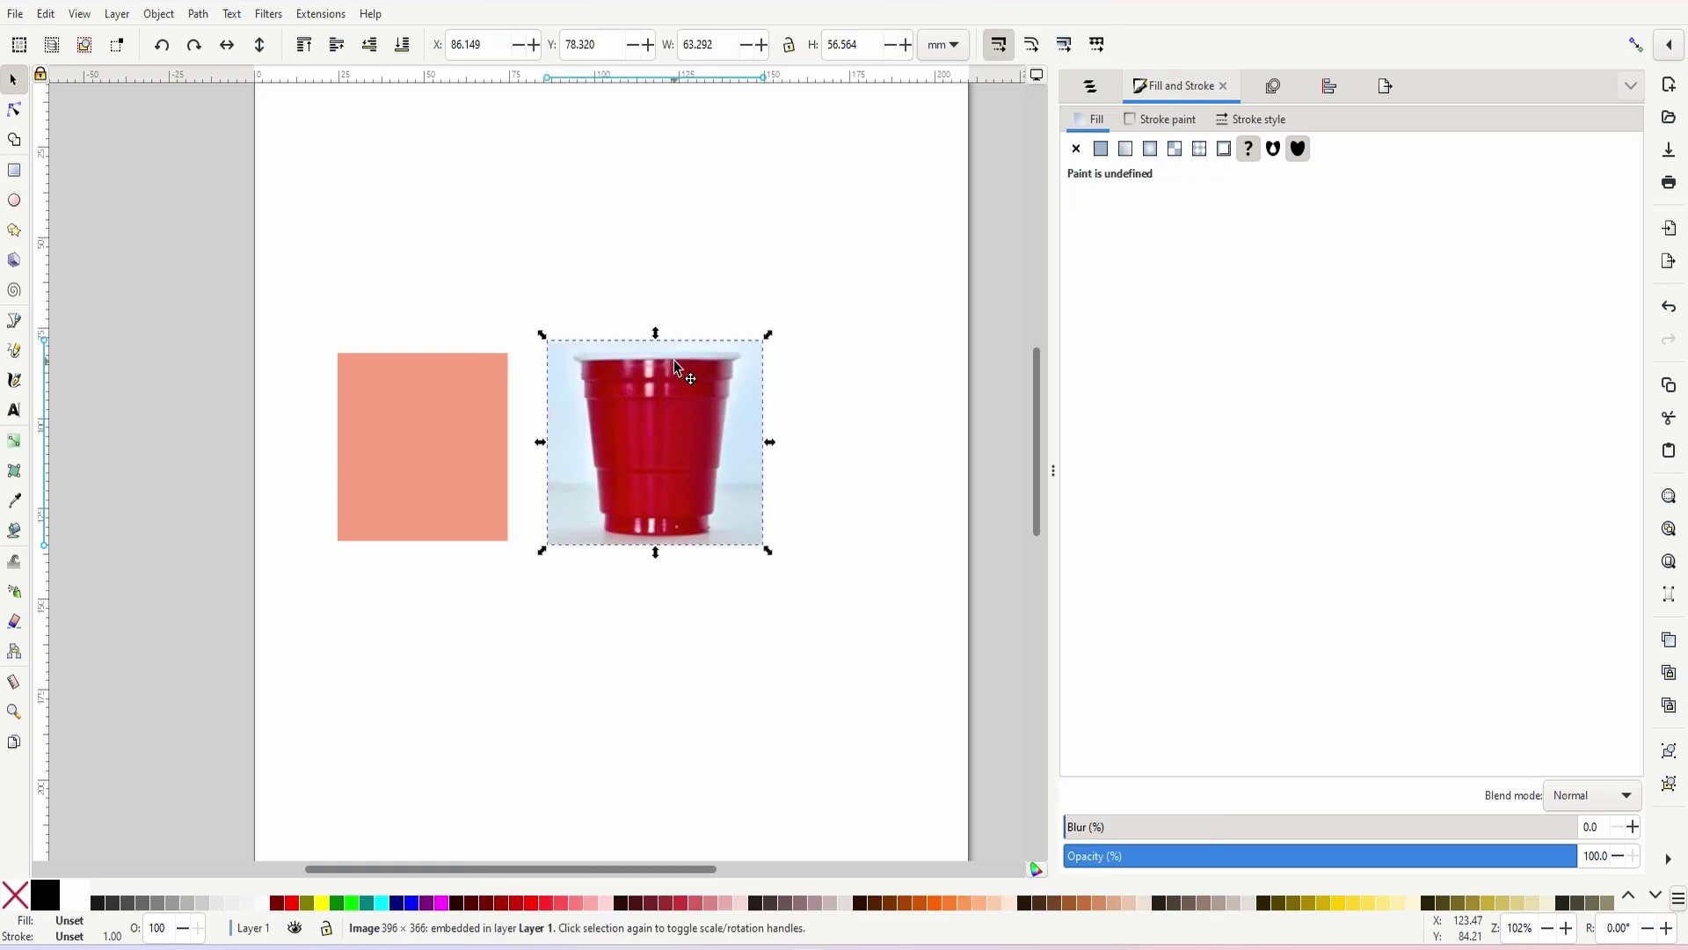
# - Move the salmon rectangle closer to the cup photo and undo the last move
pyautogui.click(421, 460)
pyautogui.moveTo(455, 420); pyautogui.dragTo(470, 417)
pyautogui.moveTo(880, 45); pyautogui.dragTo(722, 49)
pyautogui.moveTo(464, 437); pyautogui.dragTo(501, 436)
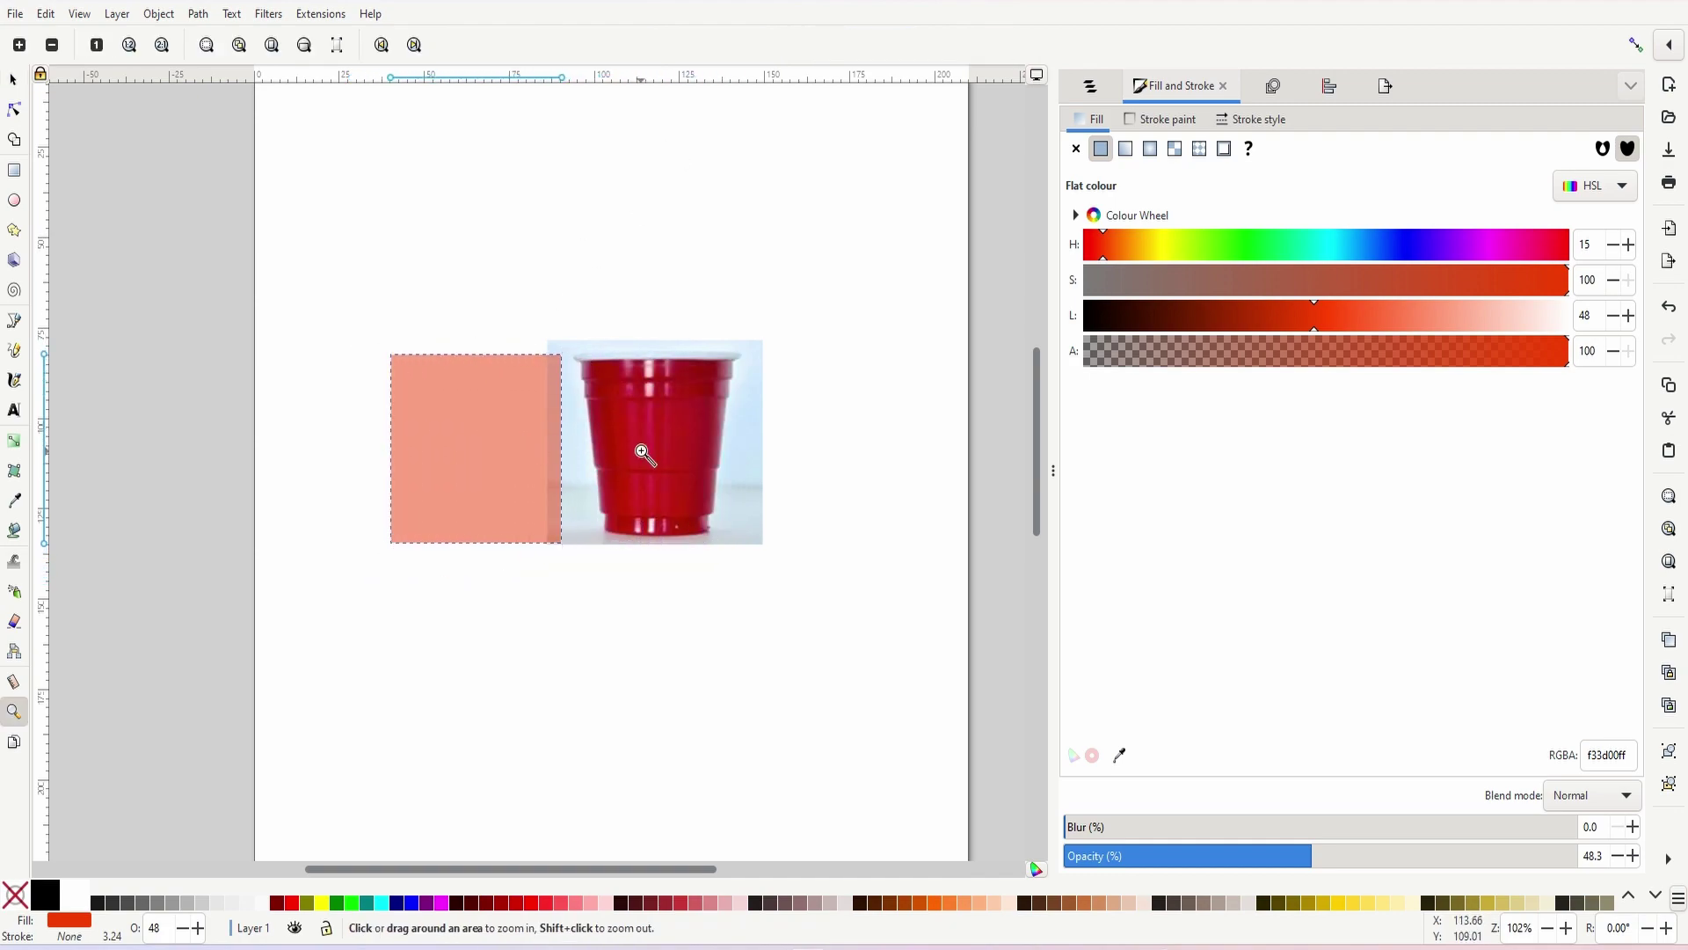
pyautogui.scroll(1, 641, 452)
pyautogui.hotkey('ctrl', 'z')
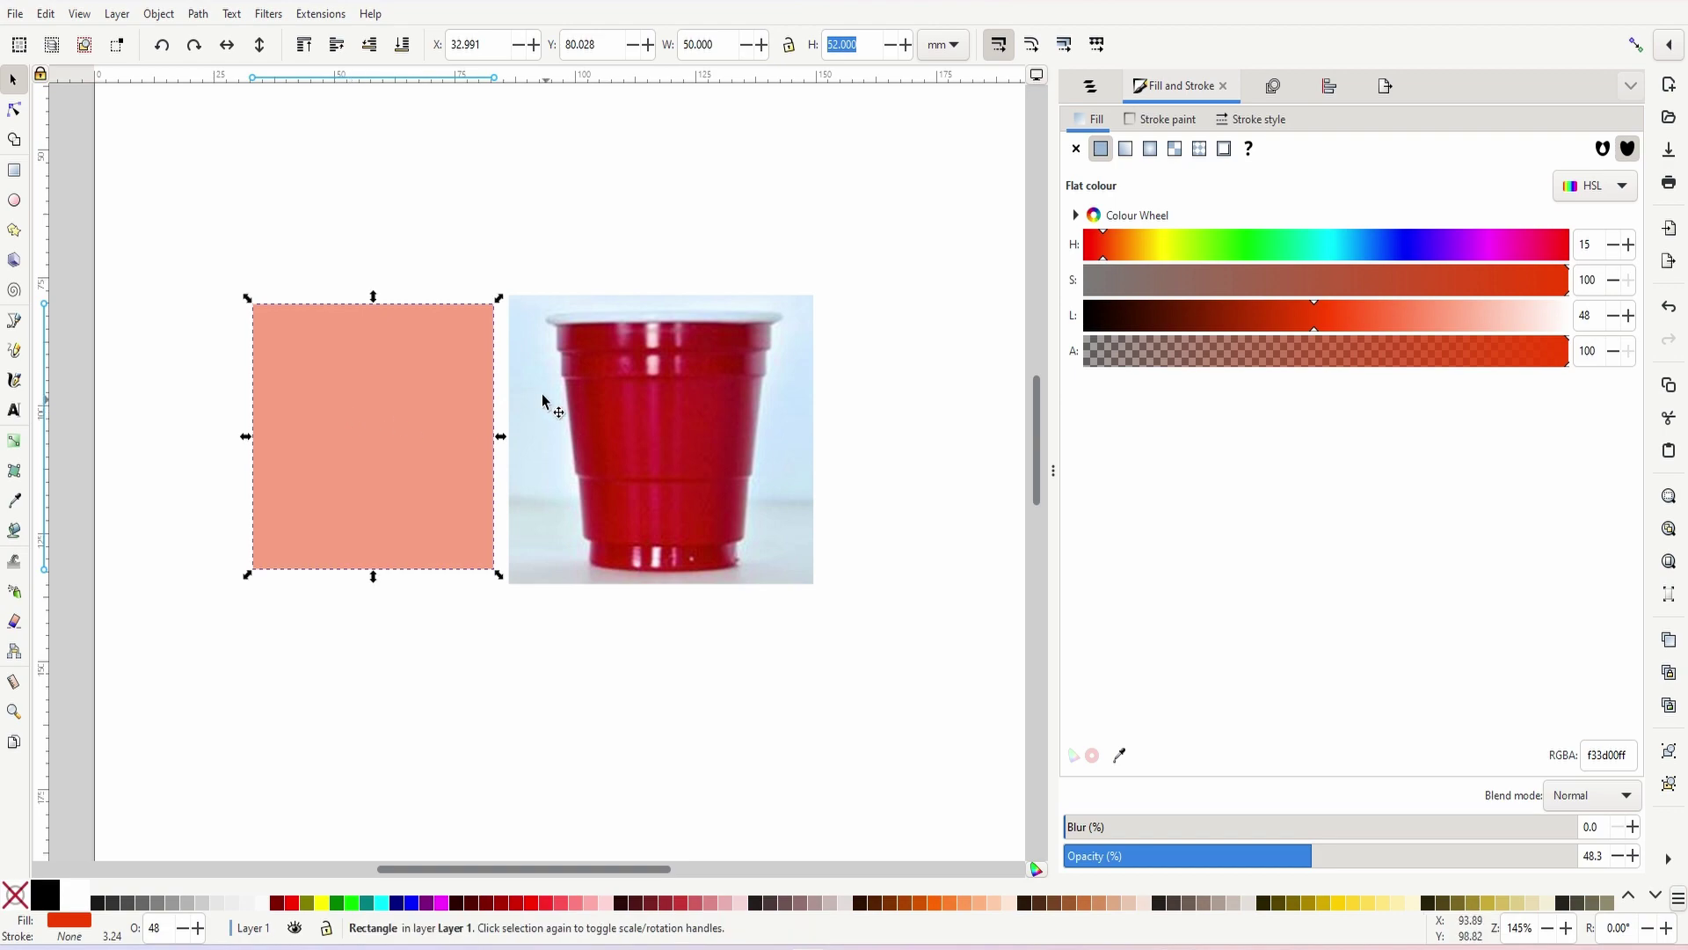
# - Trace the left half of the cup in the photo with the Pen tool as a closed straight-segment path, including rim and base
pyautogui.press('z')
pyautogui.click(701, 482)
pyautogui.moveTo(691, 483); pyautogui.dragTo(641, 459)
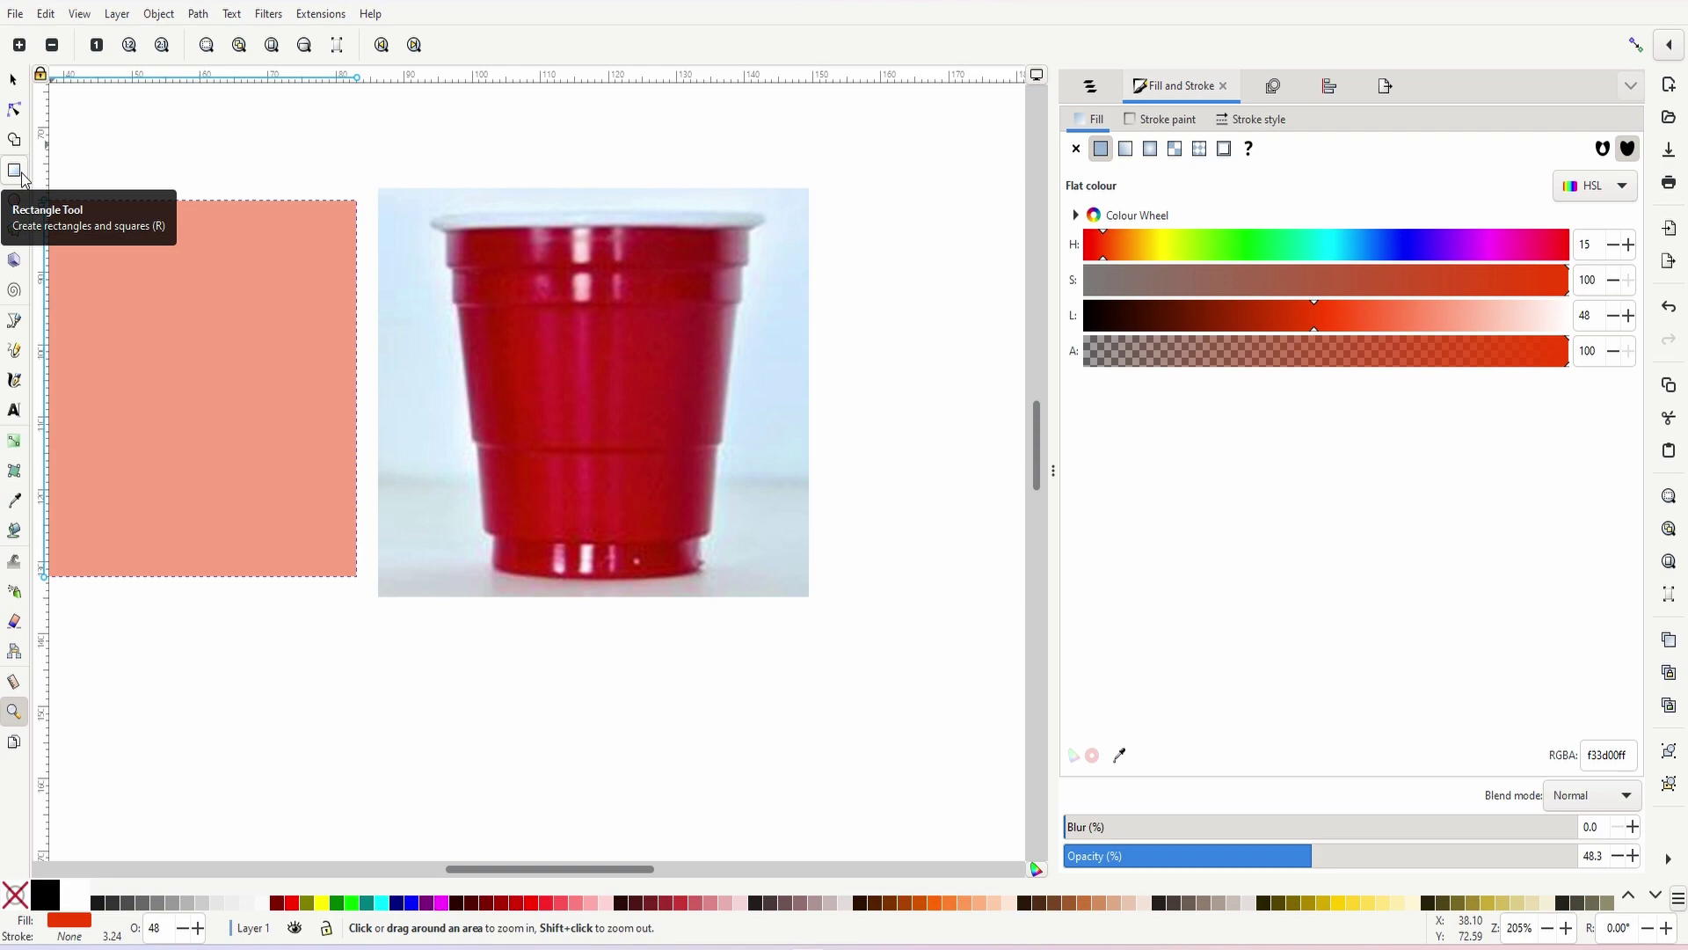
pyautogui.click(14, 320)
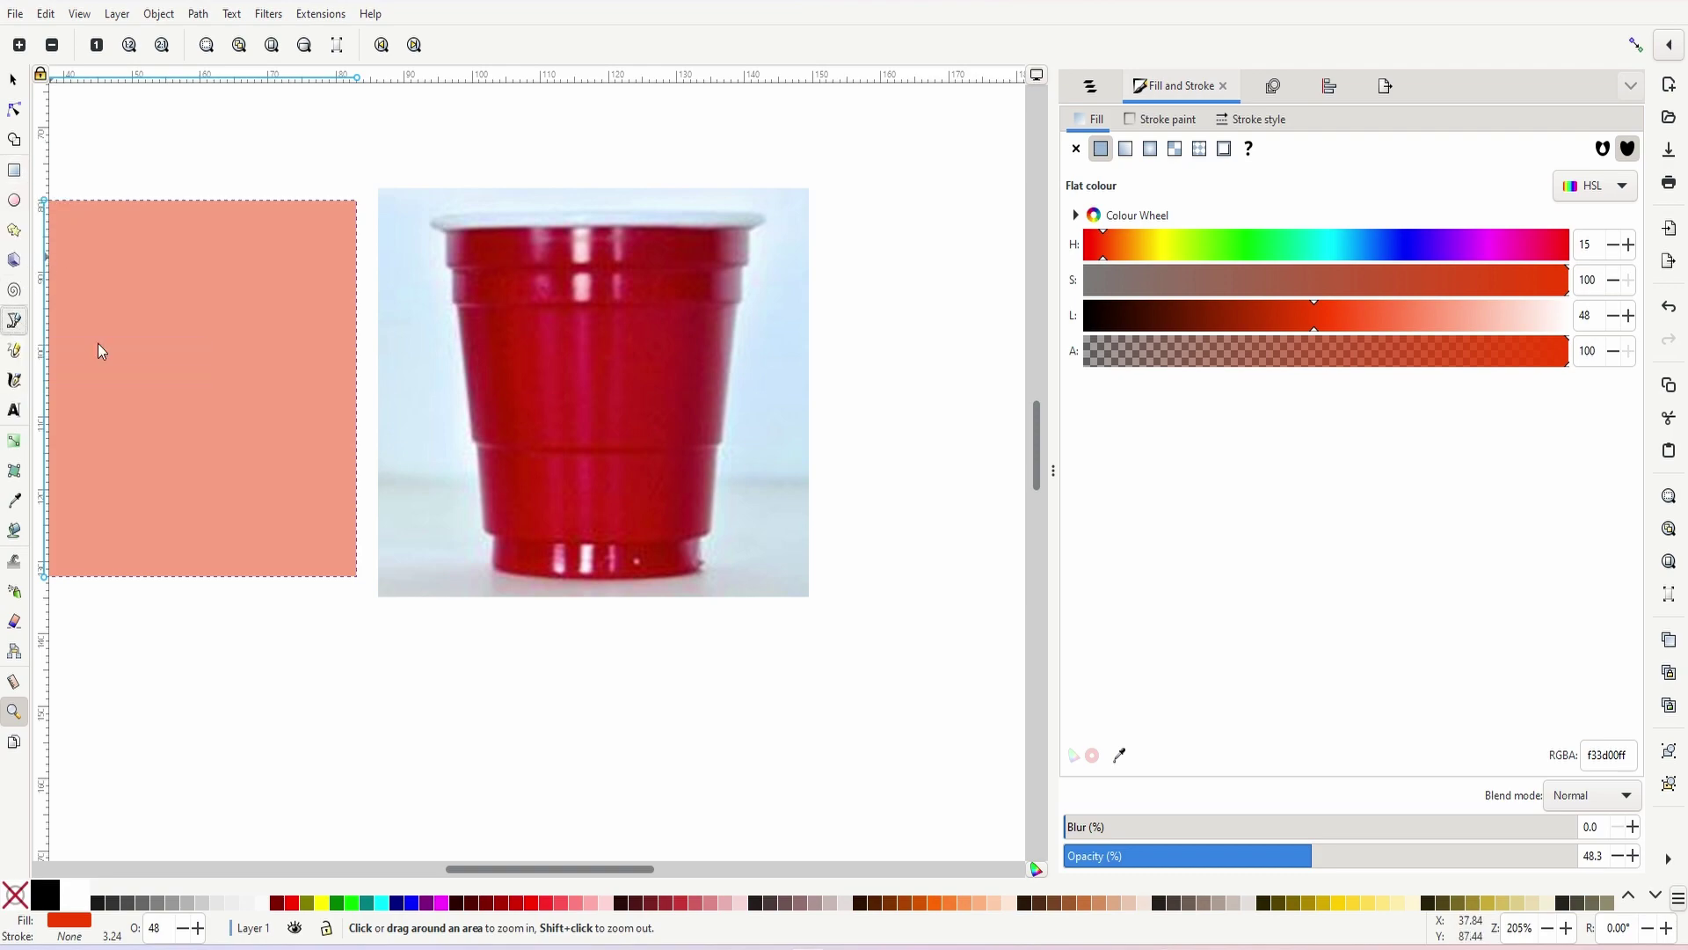
pyautogui.click(445, 235)
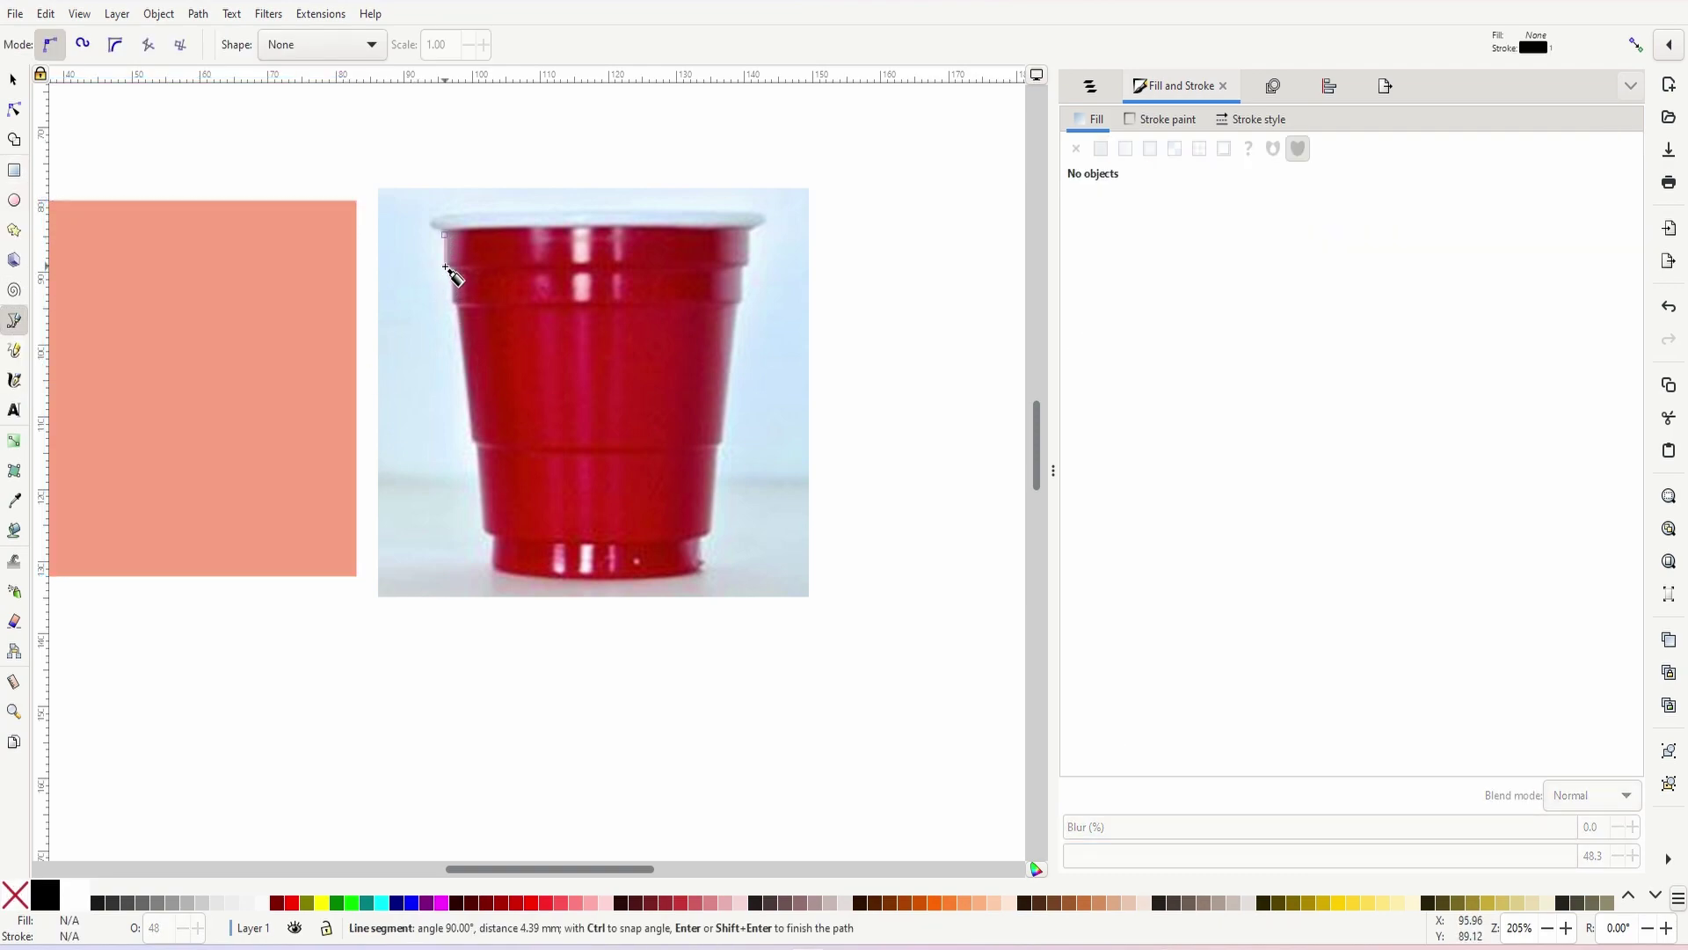
pyautogui.click(458, 313)
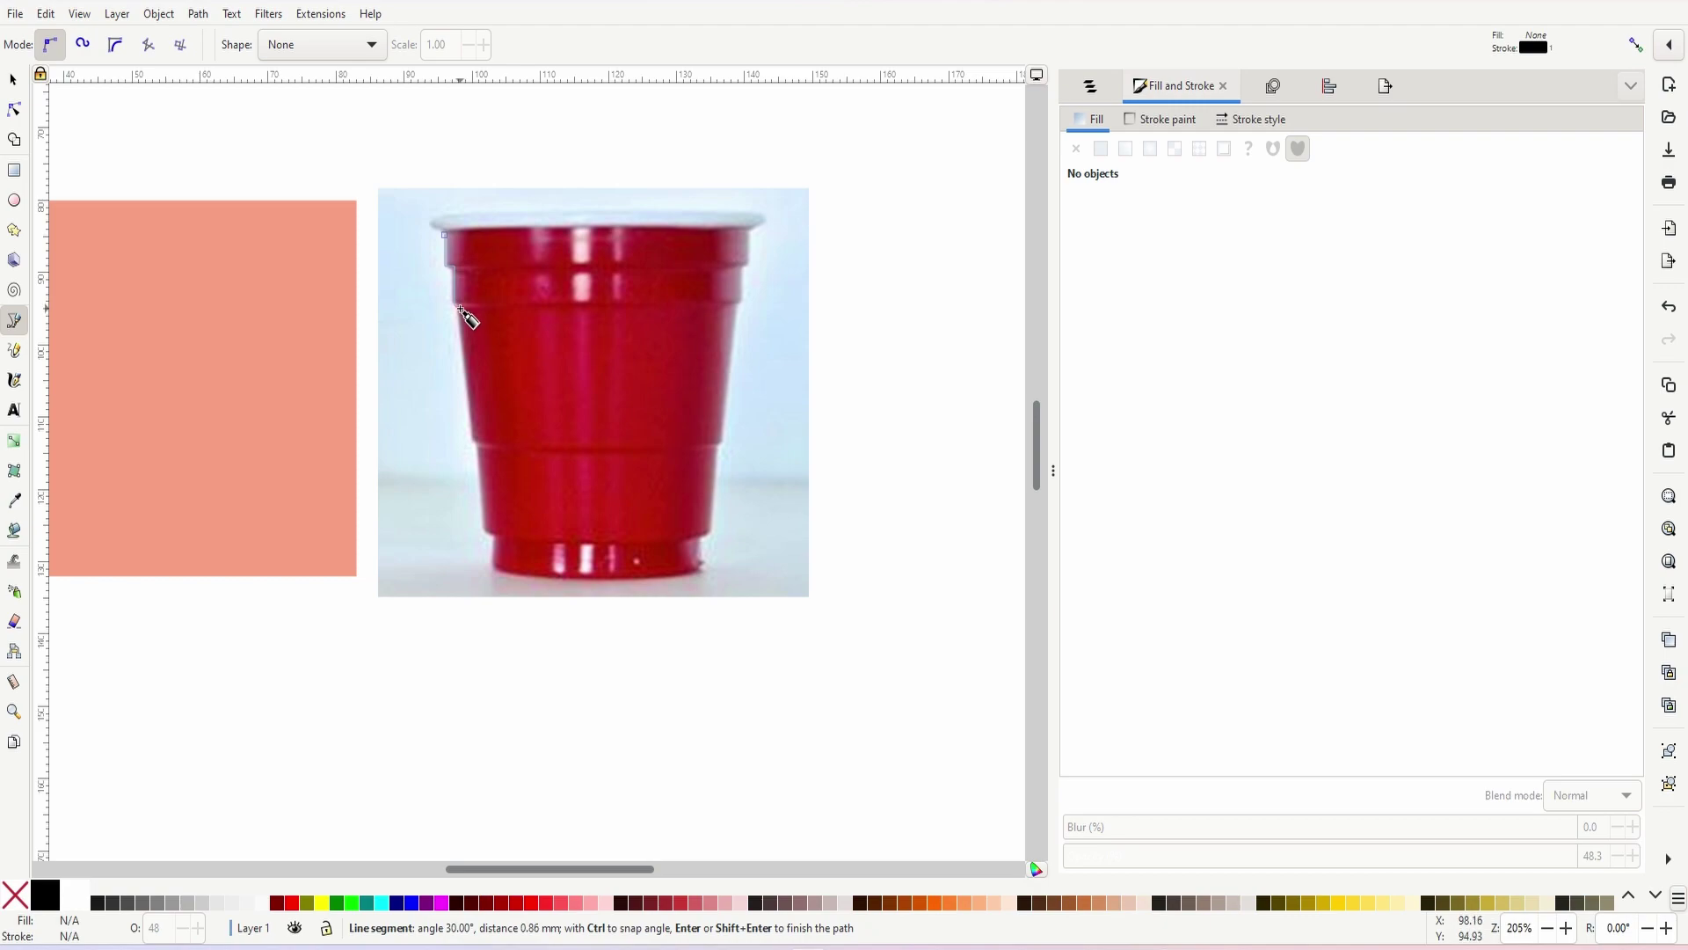
pyautogui.click(475, 441)
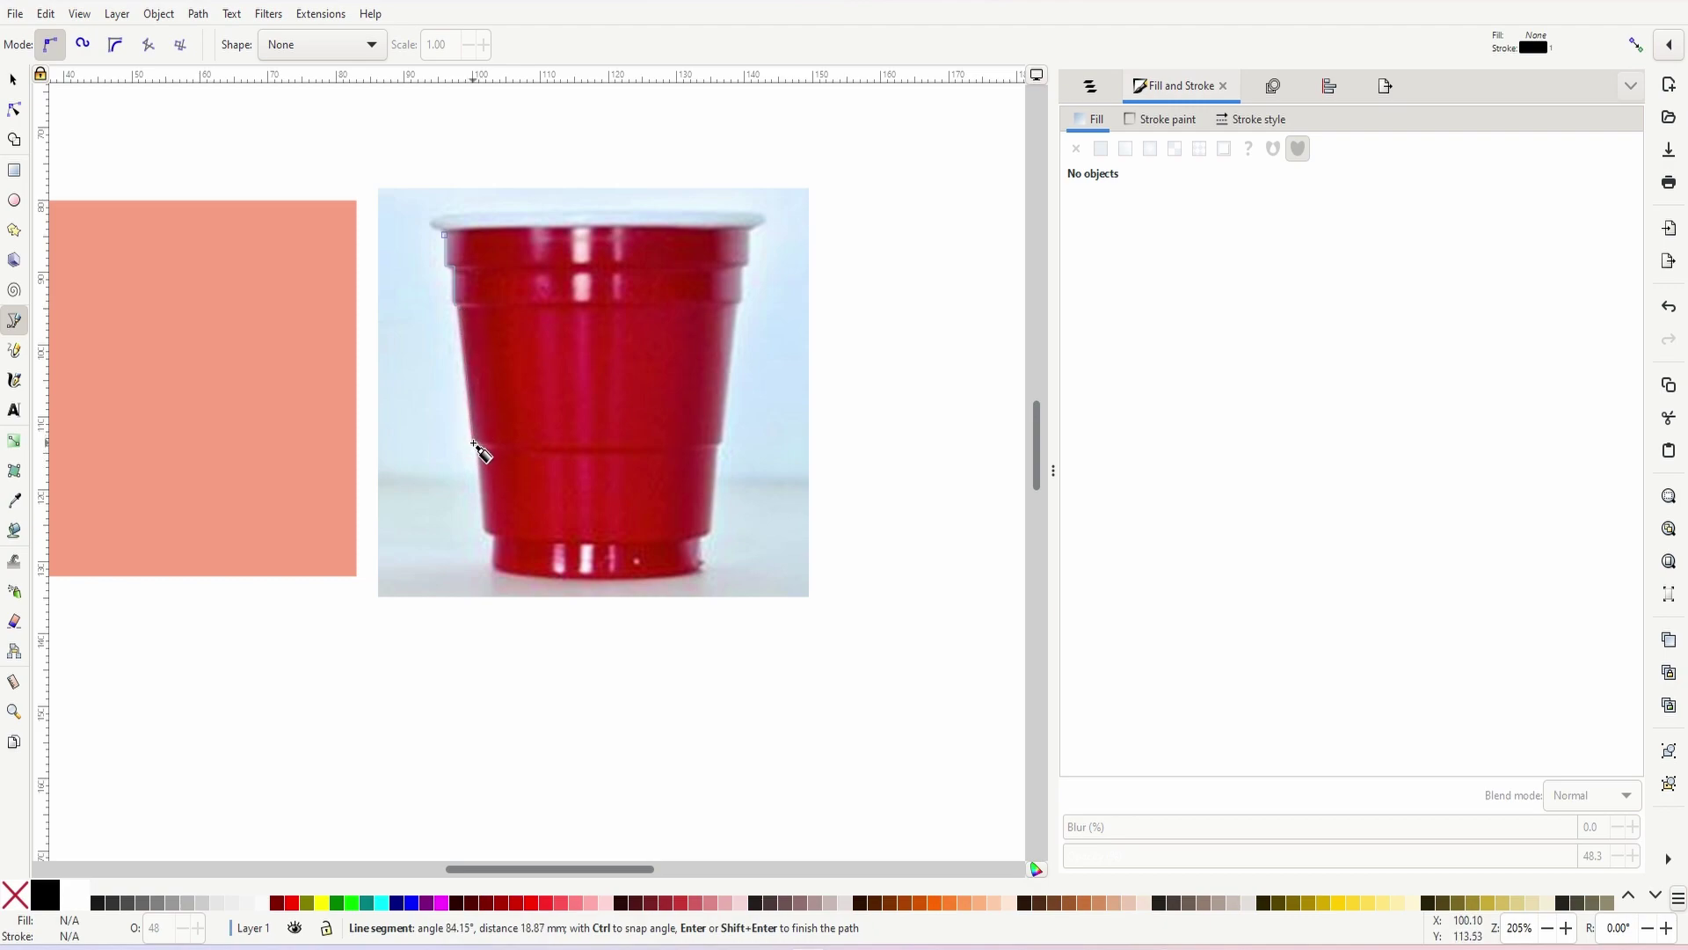
pyautogui.click(498, 542)
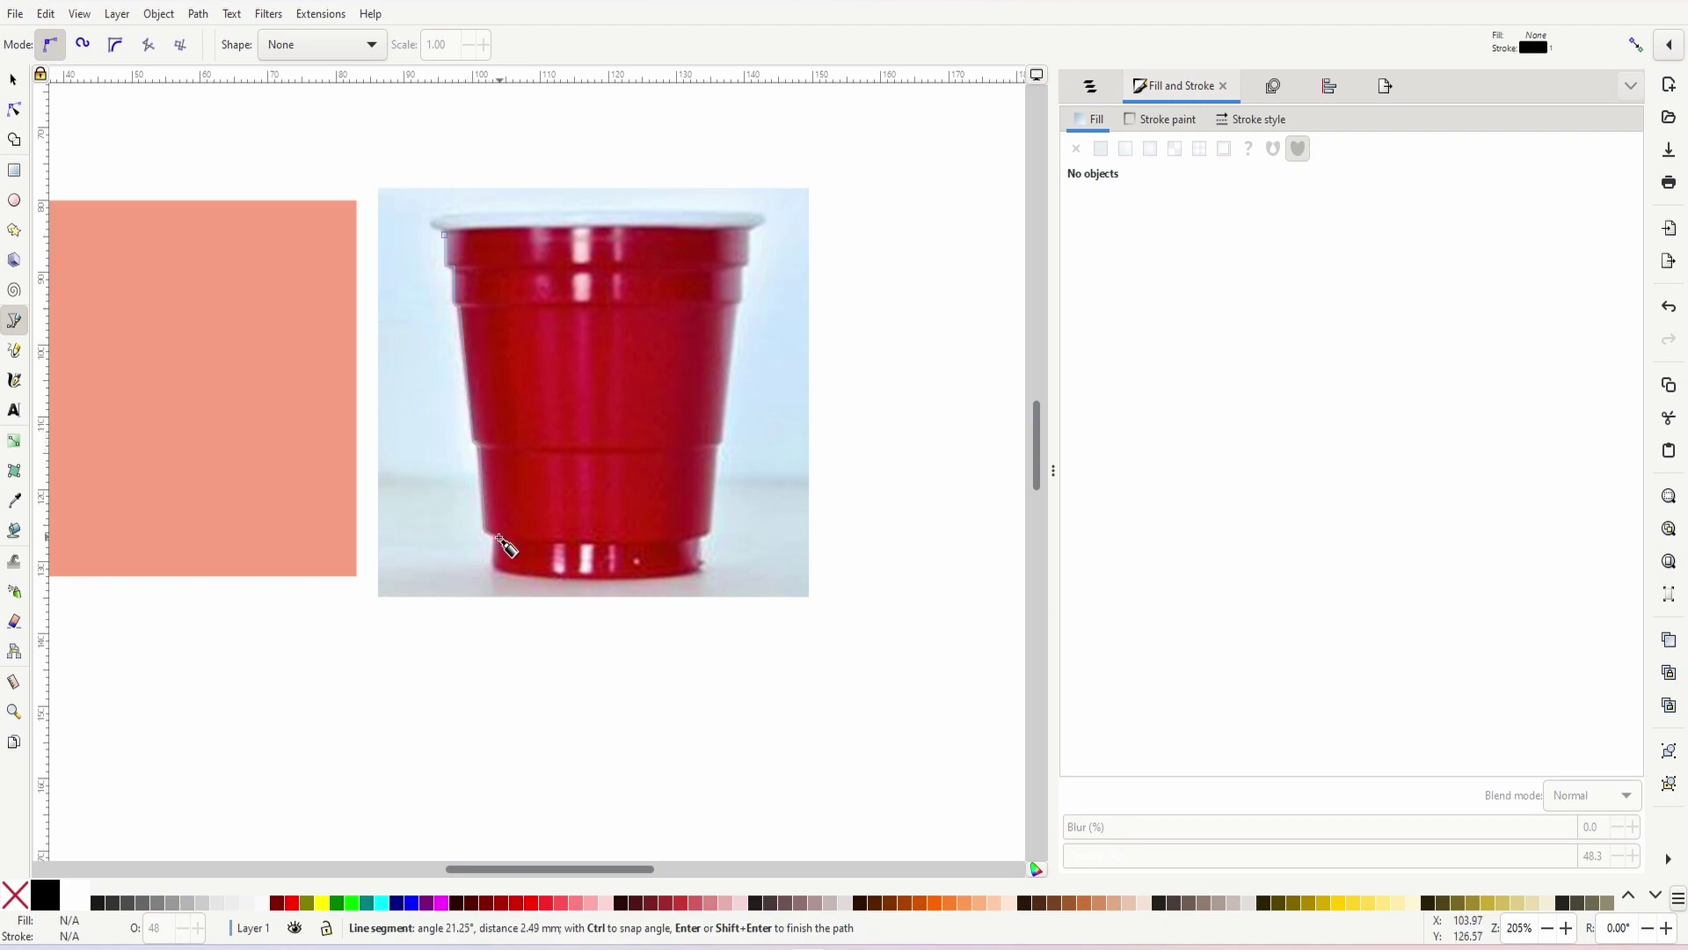
pyautogui.click(494, 579)
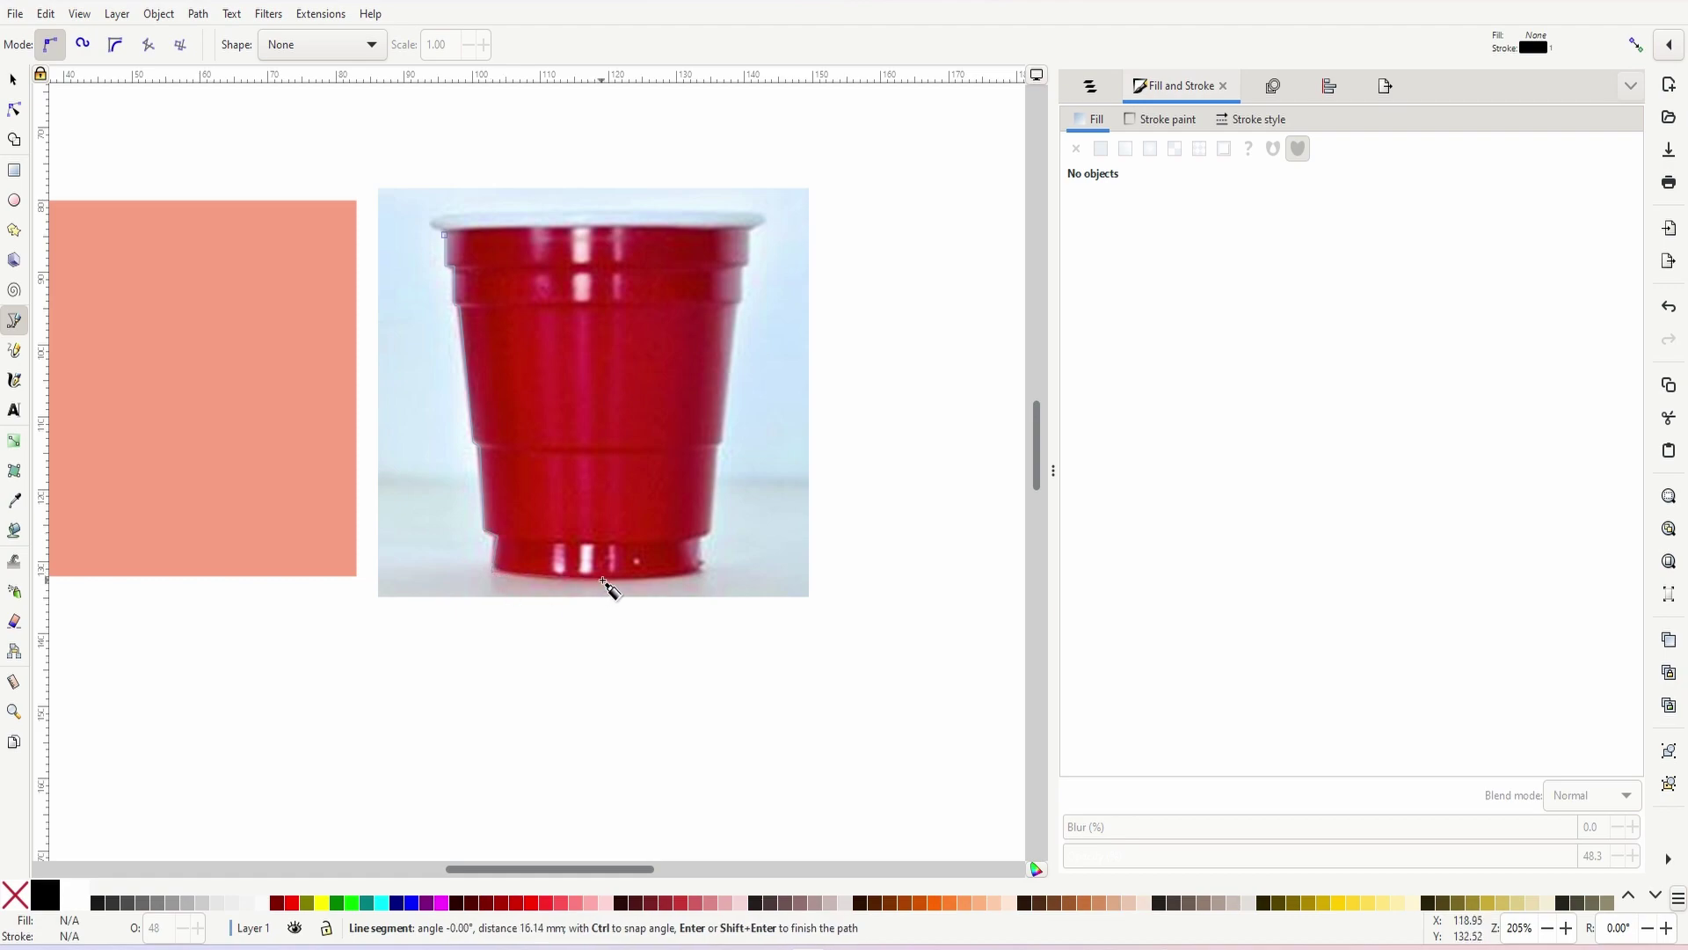
pyautogui.click(601, 573)
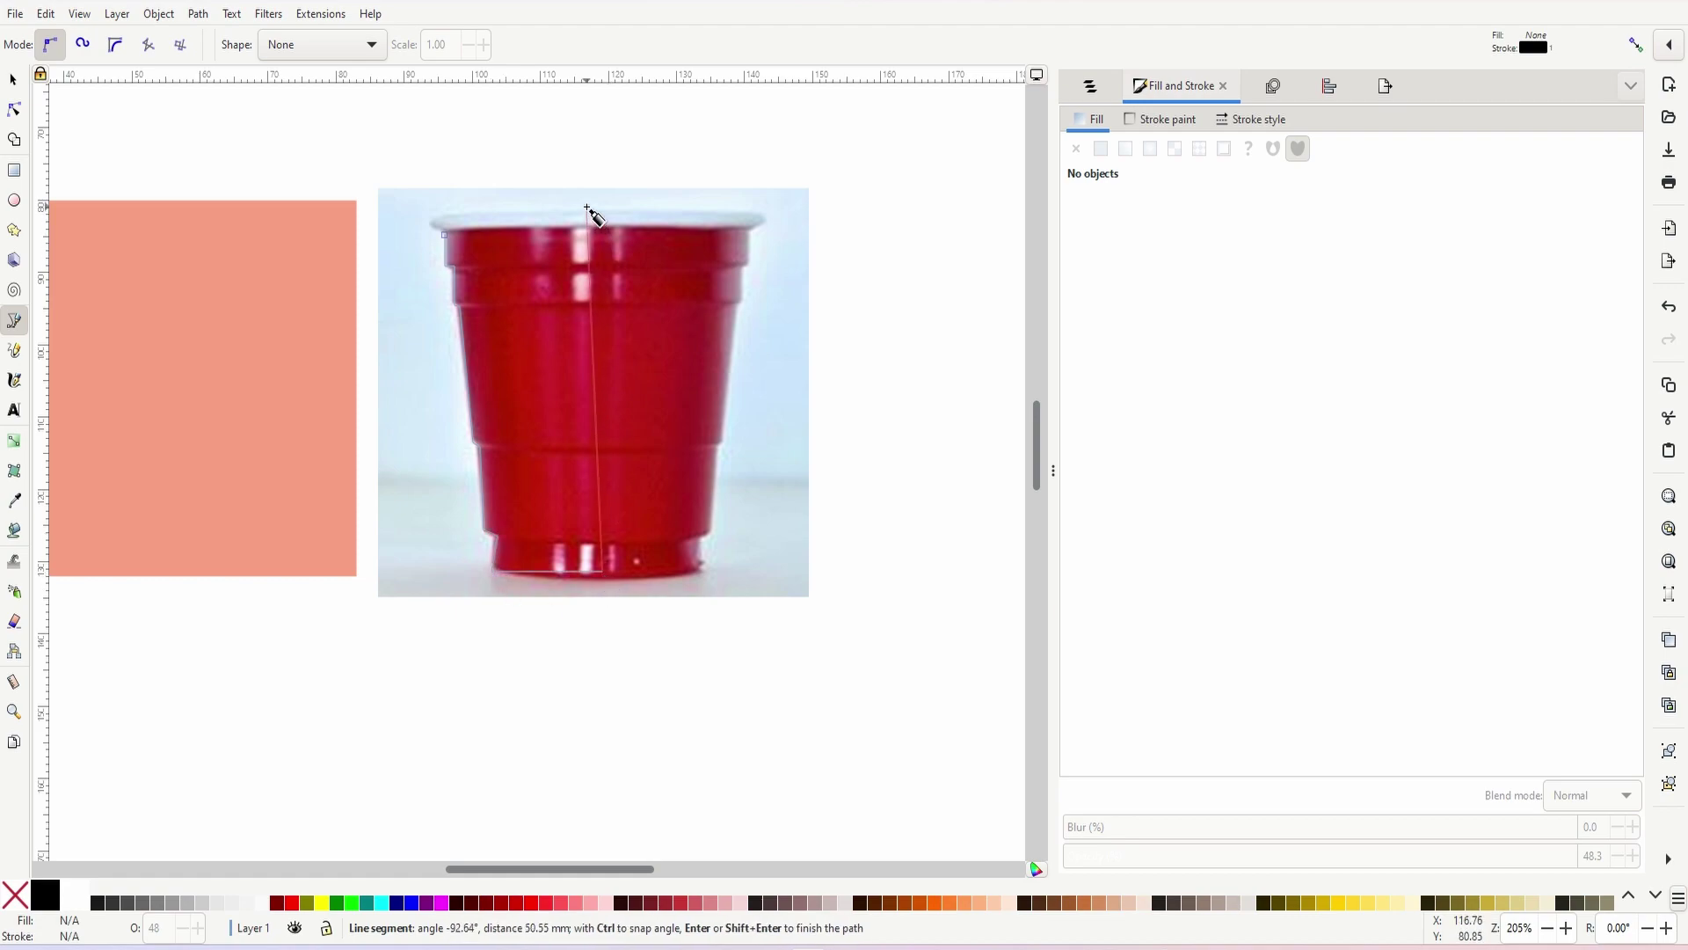
pyautogui.click(594, 211)
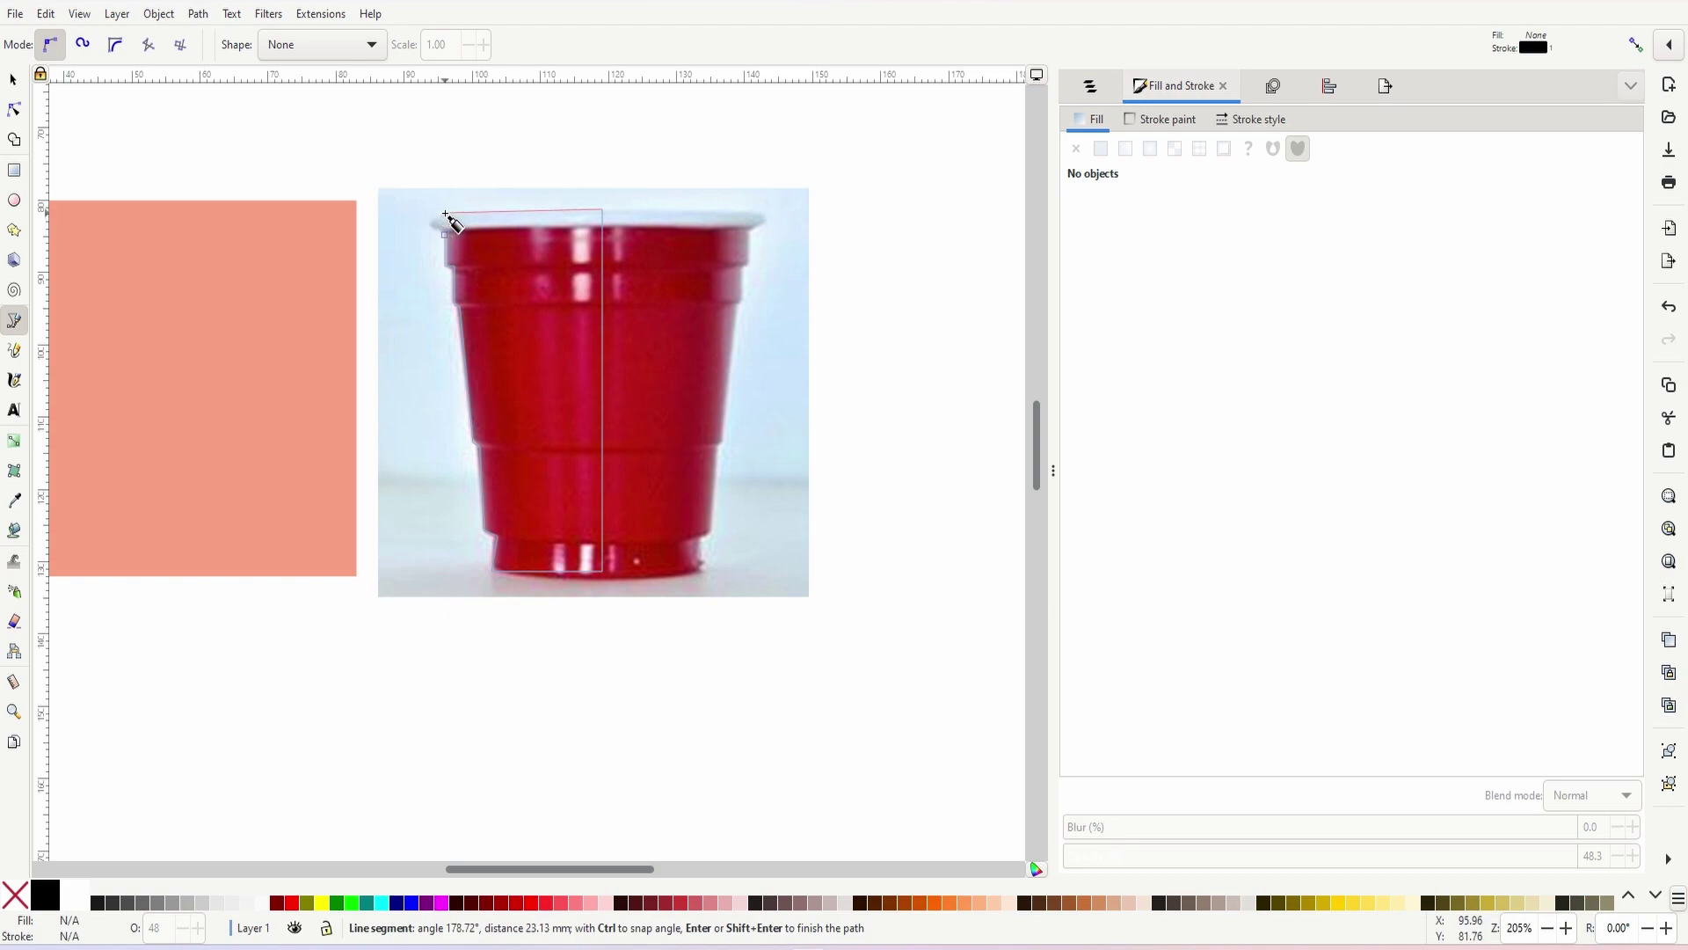
pyautogui.click(431, 211)
pyautogui.click(434, 233)
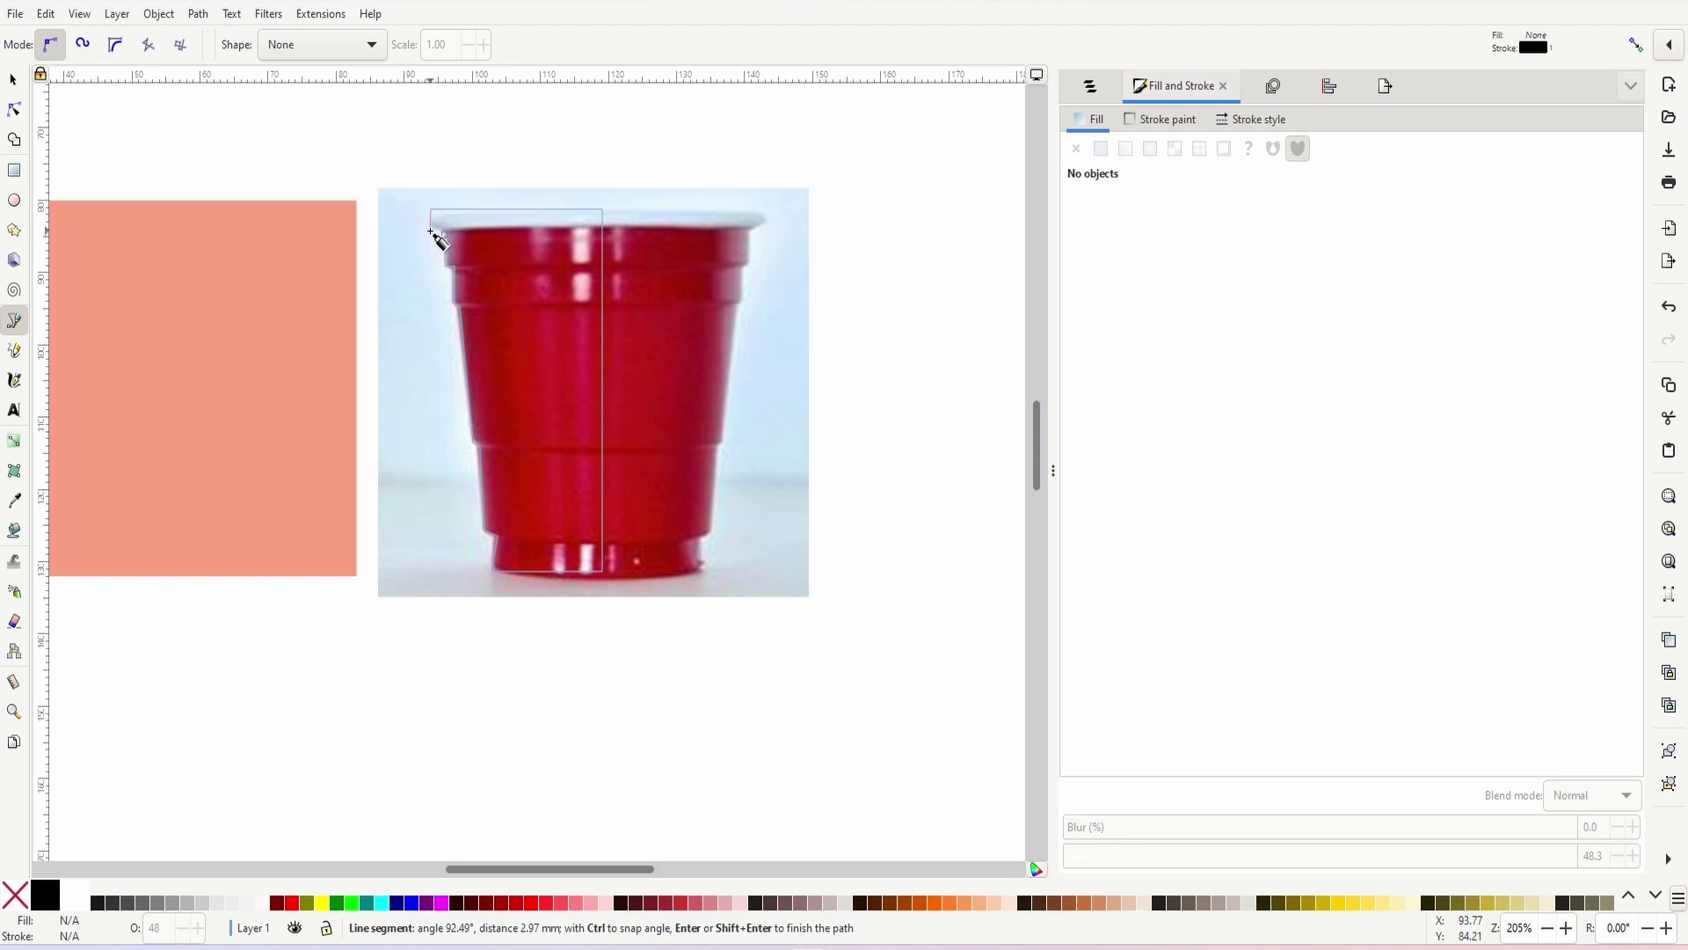
pyautogui.press('Return')
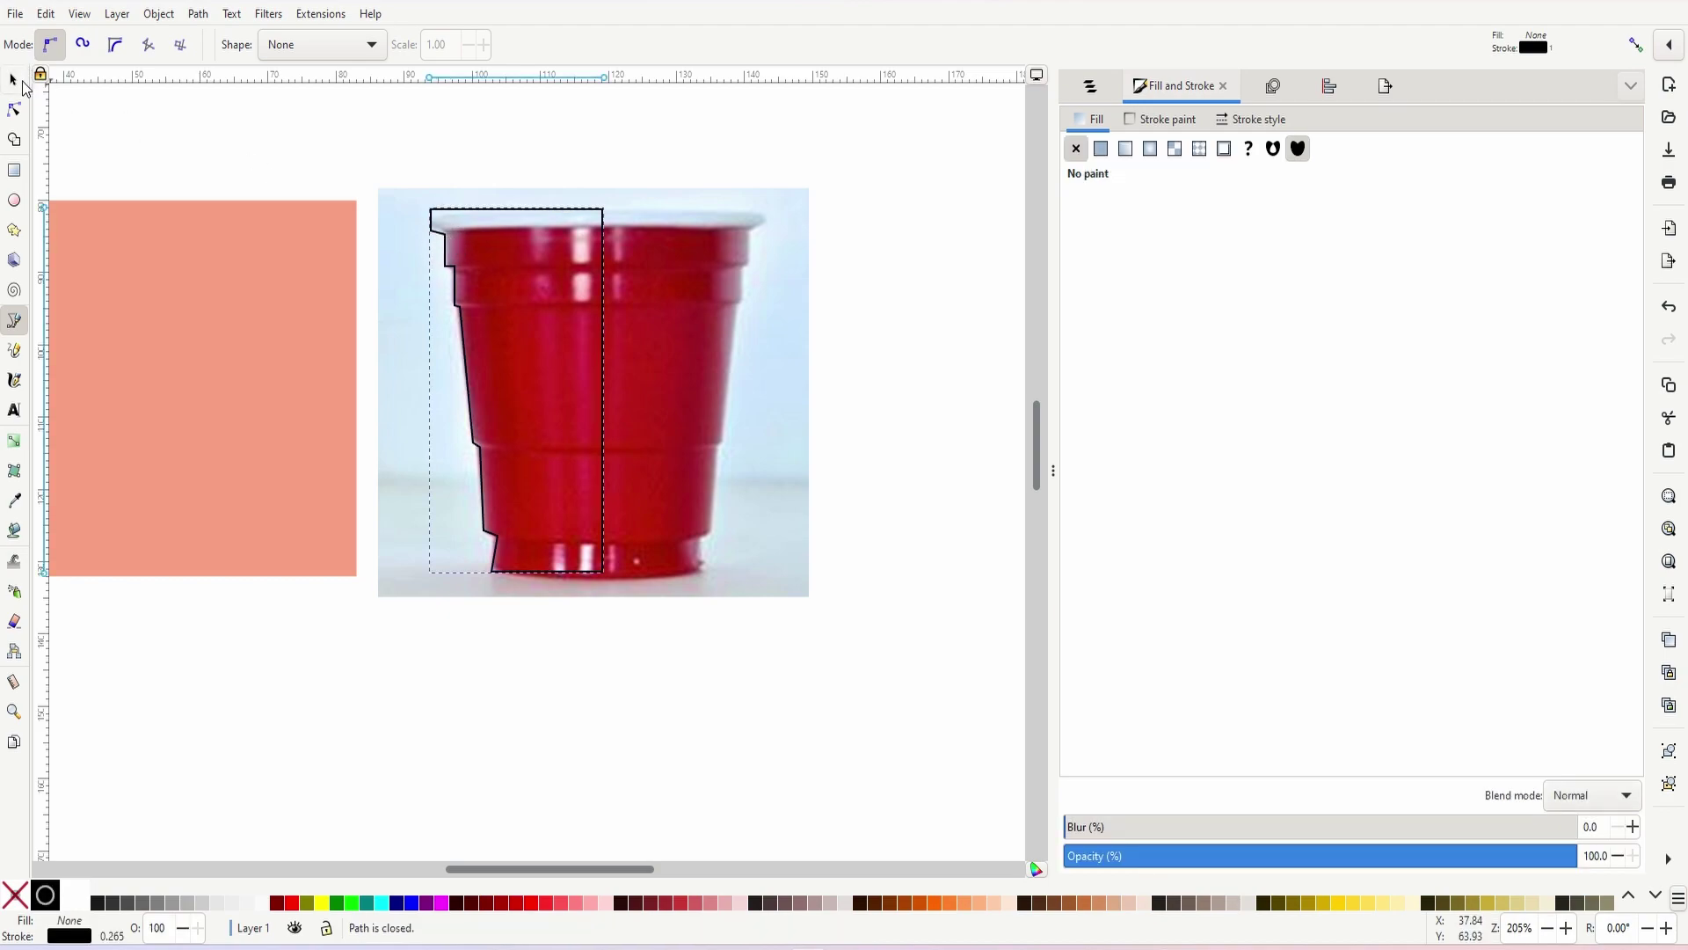
# - Duplicate the half-cup outline, flip the copy horizontally and place it over the right half of the cup
pyautogui.click(14, 79)
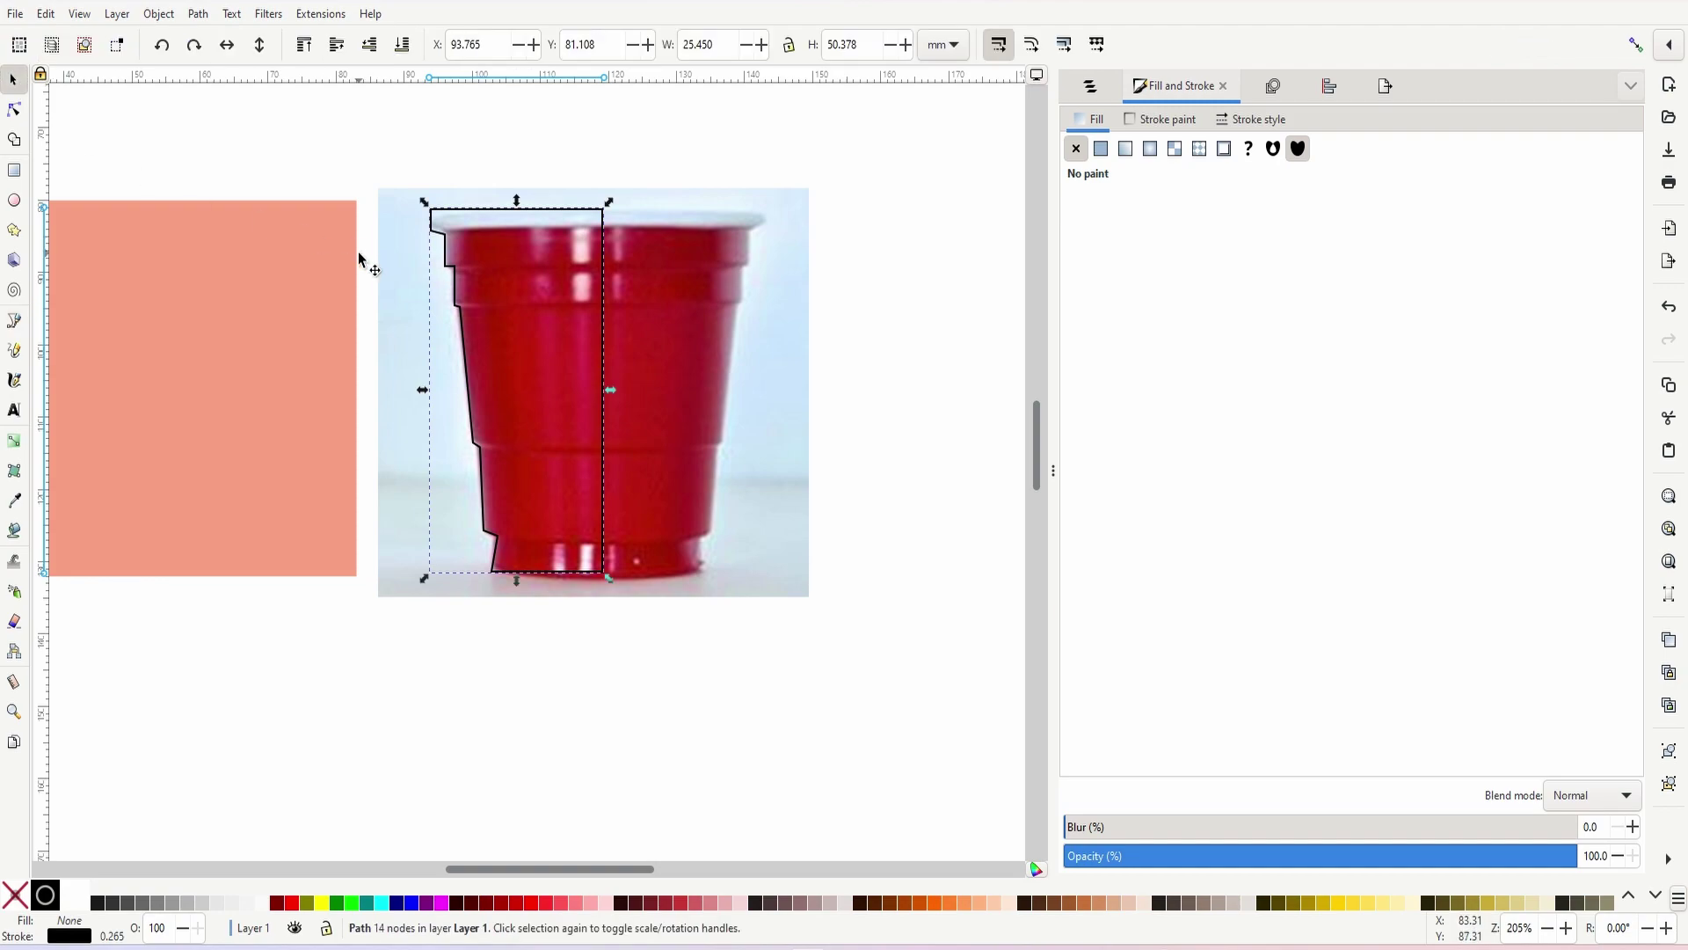
pyautogui.hotkey('ctrl', 'd')
pyautogui.click(229, 46)
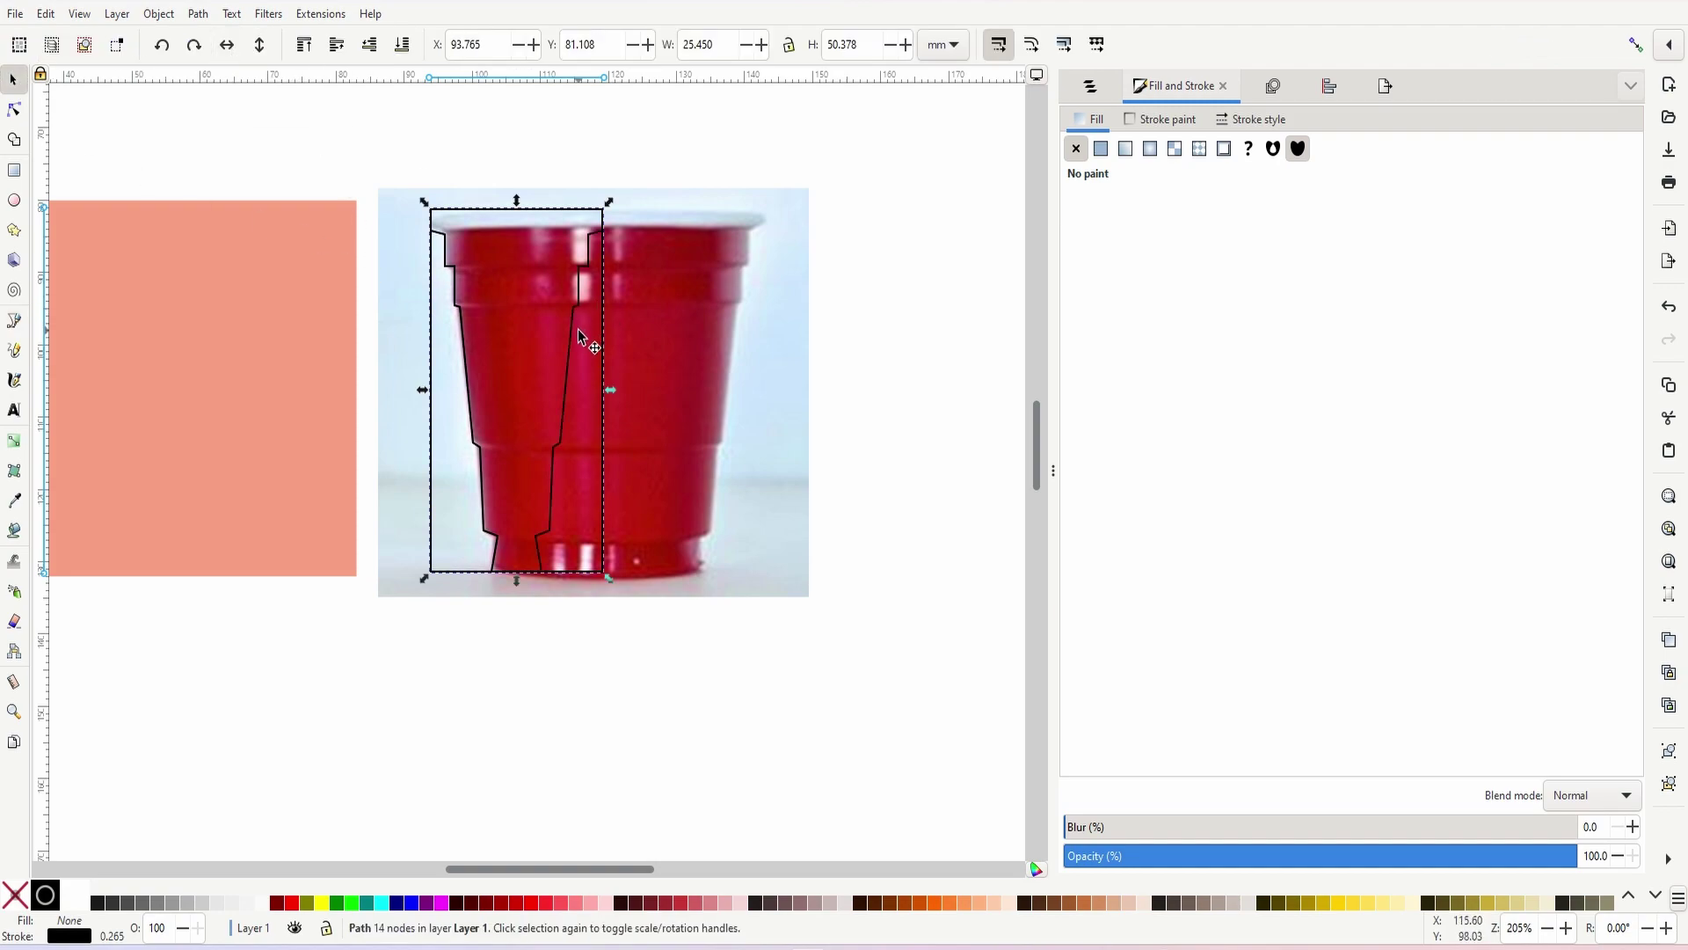
pyautogui.moveTo(584, 347); pyautogui.dragTo(751, 357)
# - Unite the two half-cup outlines with Union and delete the resulting cup outline
pyautogui.click(198, 13)
pyautogui.click(220, 104)
pyautogui.click(422, 165)
pyautogui.moveTo(642, 212); pyautogui.dragTo(777, 310)
pyautogui.press('Delete')
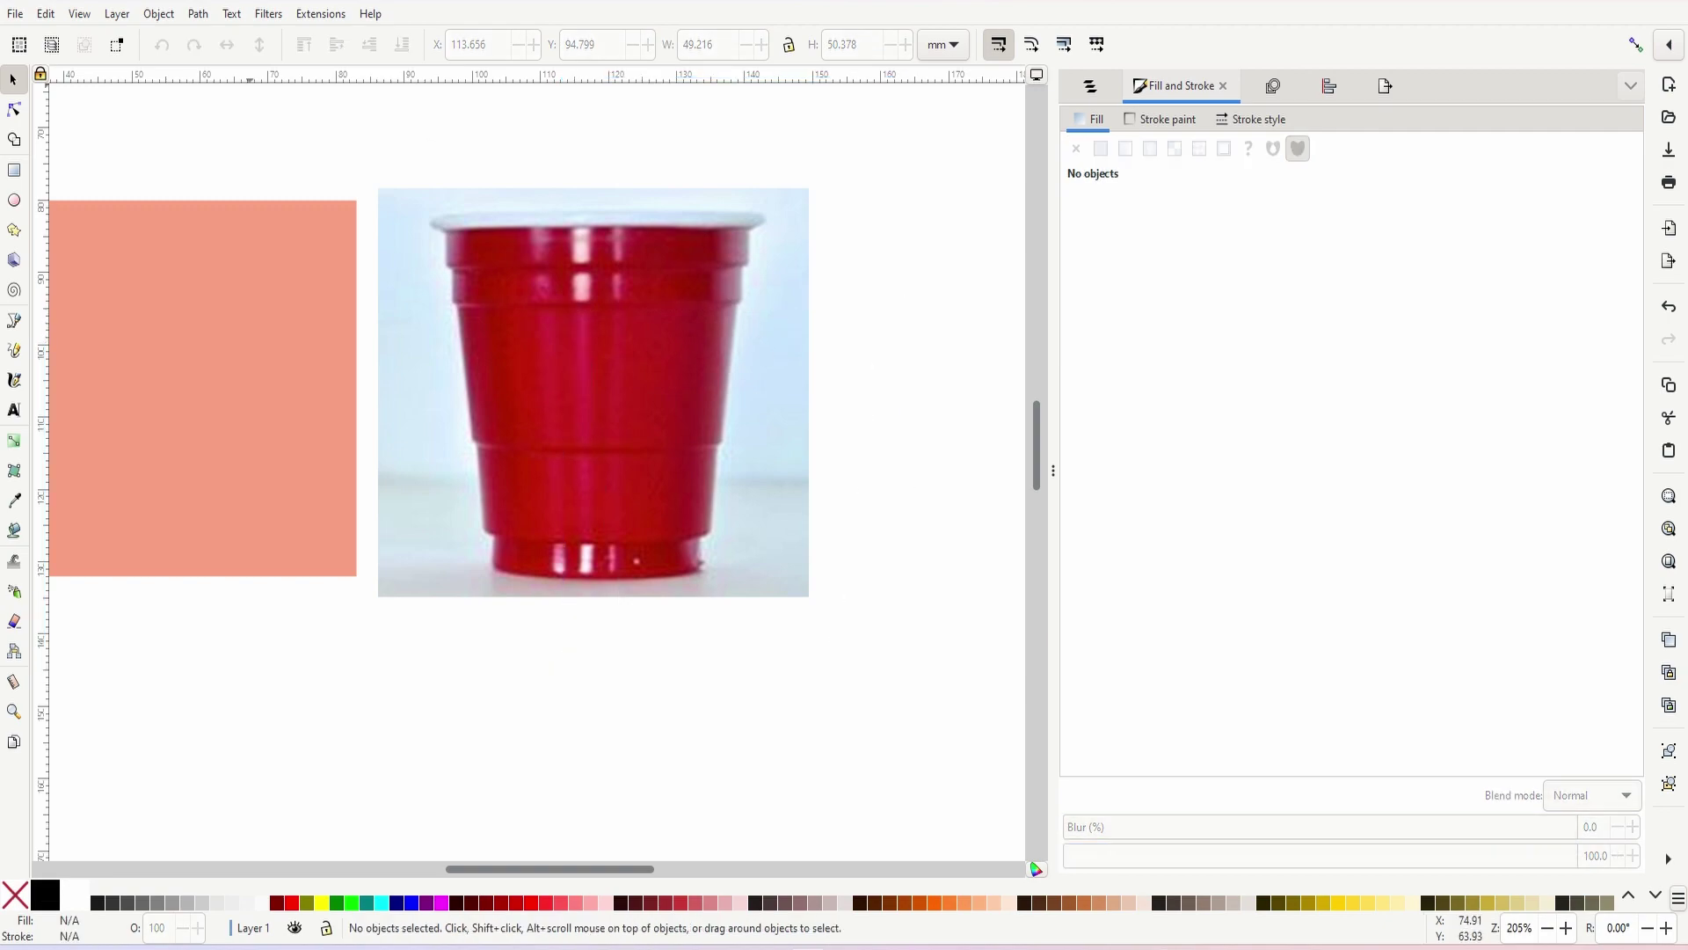
# - Draw a rectangle about 32 mm wide and 5 mm high over the base band of the cup
pyautogui.click(14, 170)
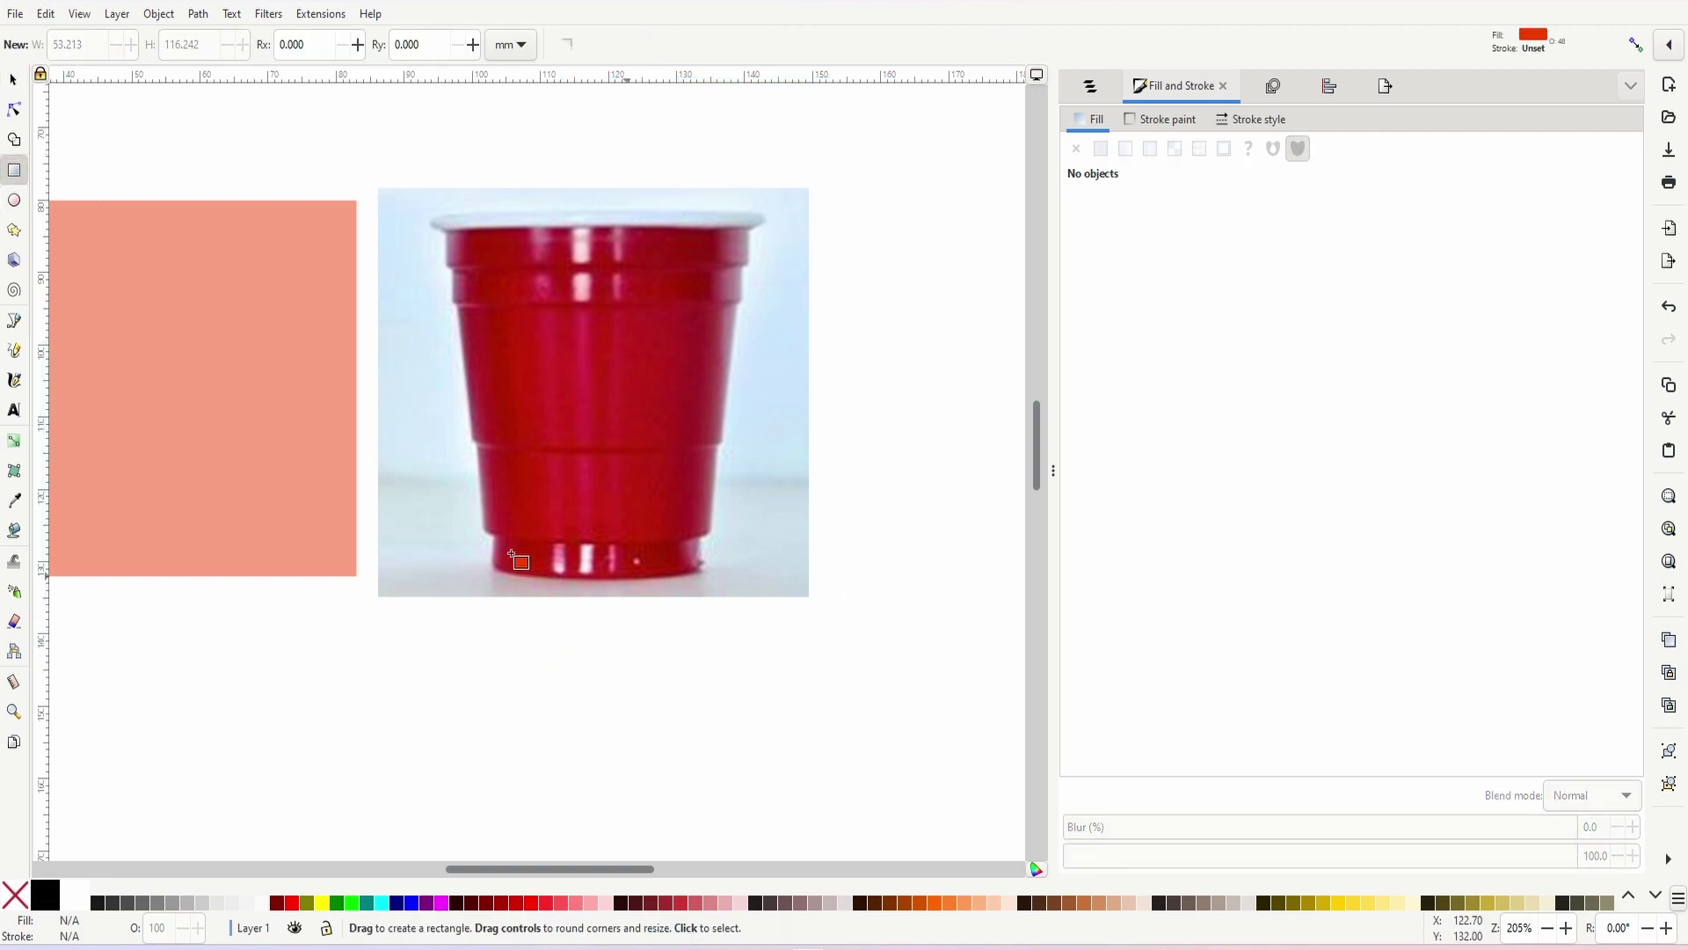
pyautogui.moveTo(493, 576); pyautogui.dragTo(673, 517)
pyautogui.click(14, 79)
pyautogui.moveTo(561, 567); pyautogui.dragTo(558, 568)
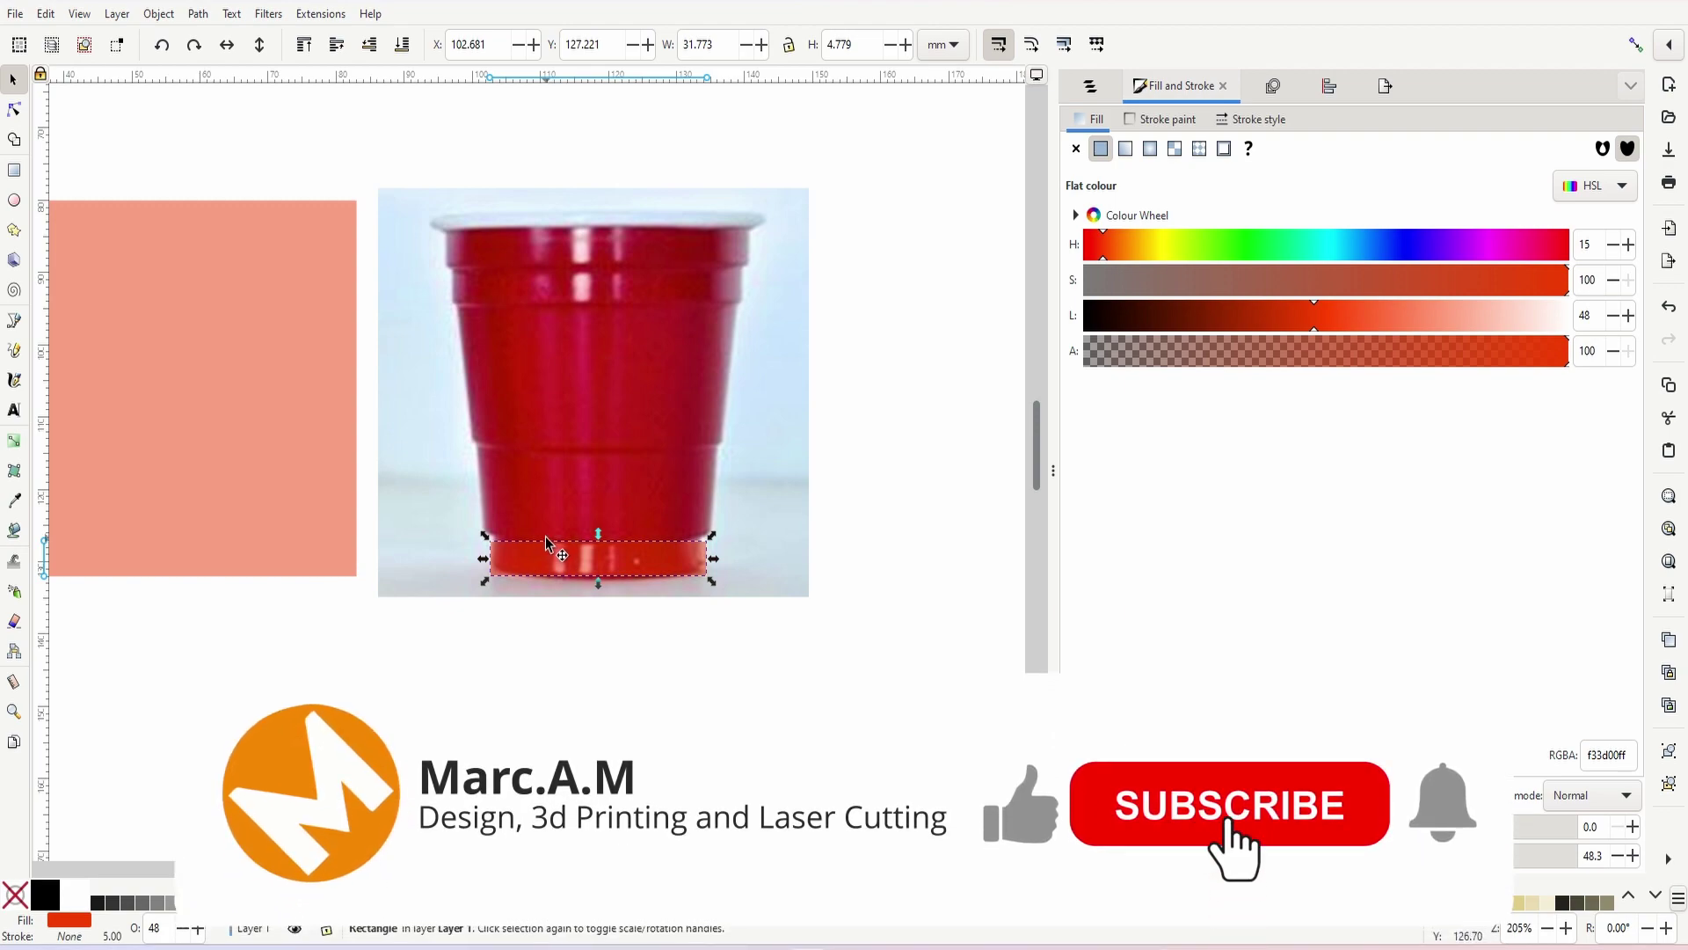
# - Set the base rectangle's width to 31 mm and realign it with the cup's bottom band
pyautogui.tripleClick(708, 44)
pyautogui.write('31')
pyautogui.press('Return')
pyautogui.moveTo(621, 562); pyautogui.dragTo(586, 554)
pyautogui.click(585, 556)
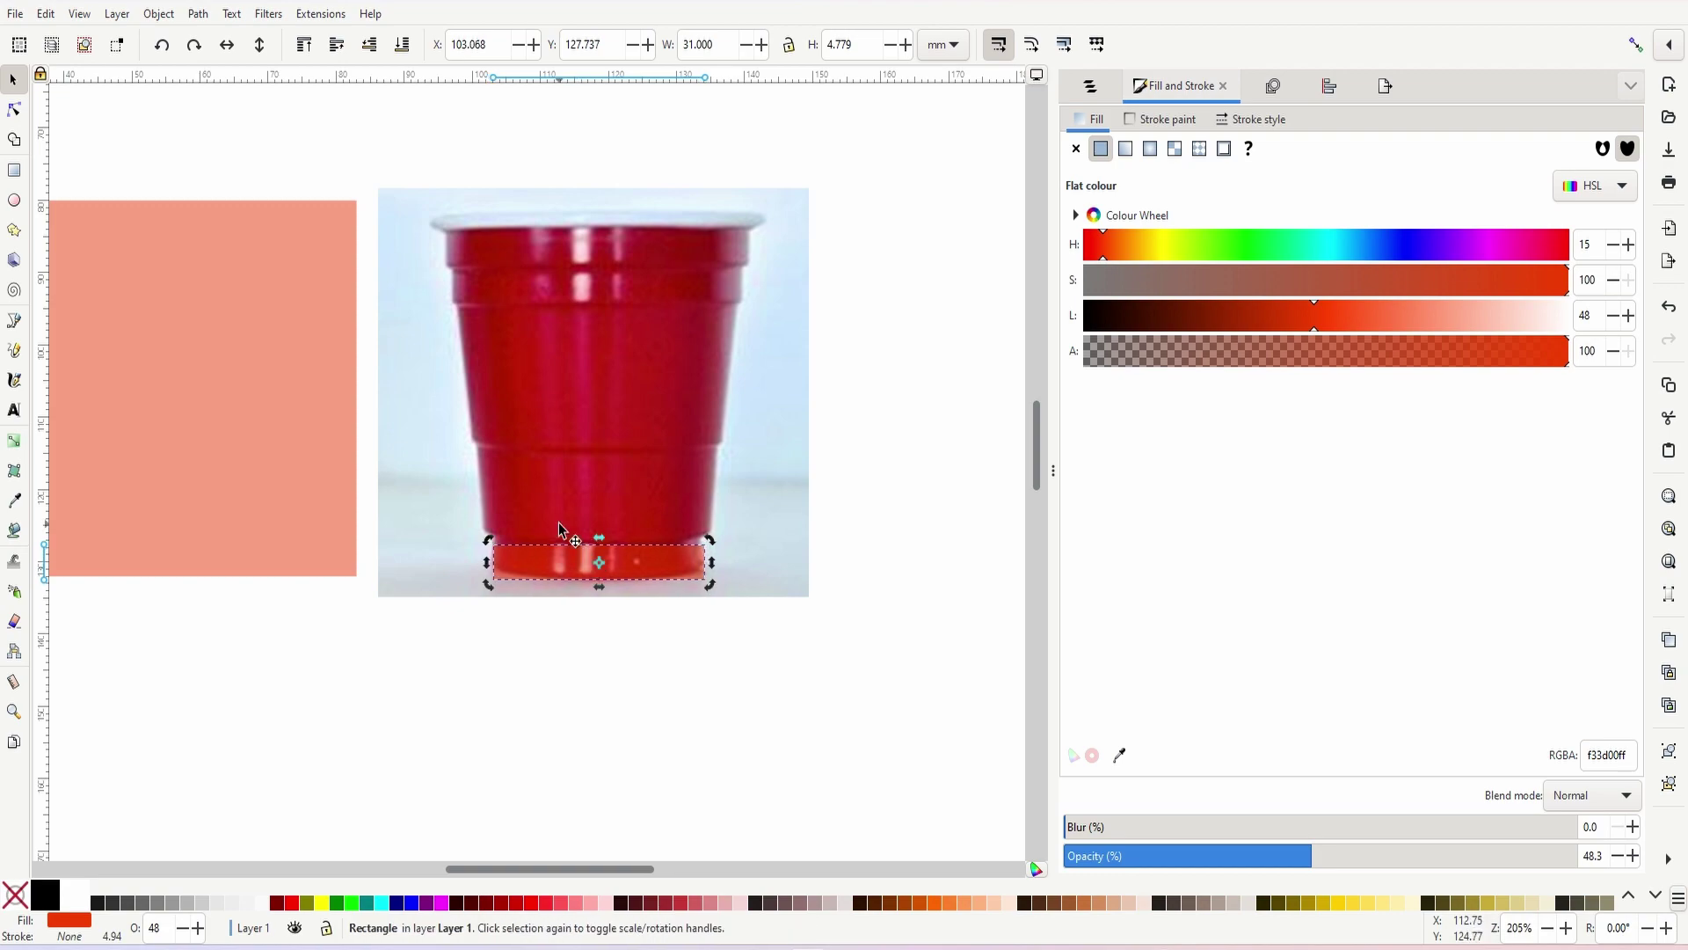
pyautogui.moveTo(590, 564); pyautogui.dragTo(584, 486)
pyautogui.moveTo(714, 488)
pyautogui.mouseDown()
pyautogui.moveTo(731, 493)
pyautogui.moveTo(709, 489)
pyautogui.mouseUp()
pyautogui.press('Delete')
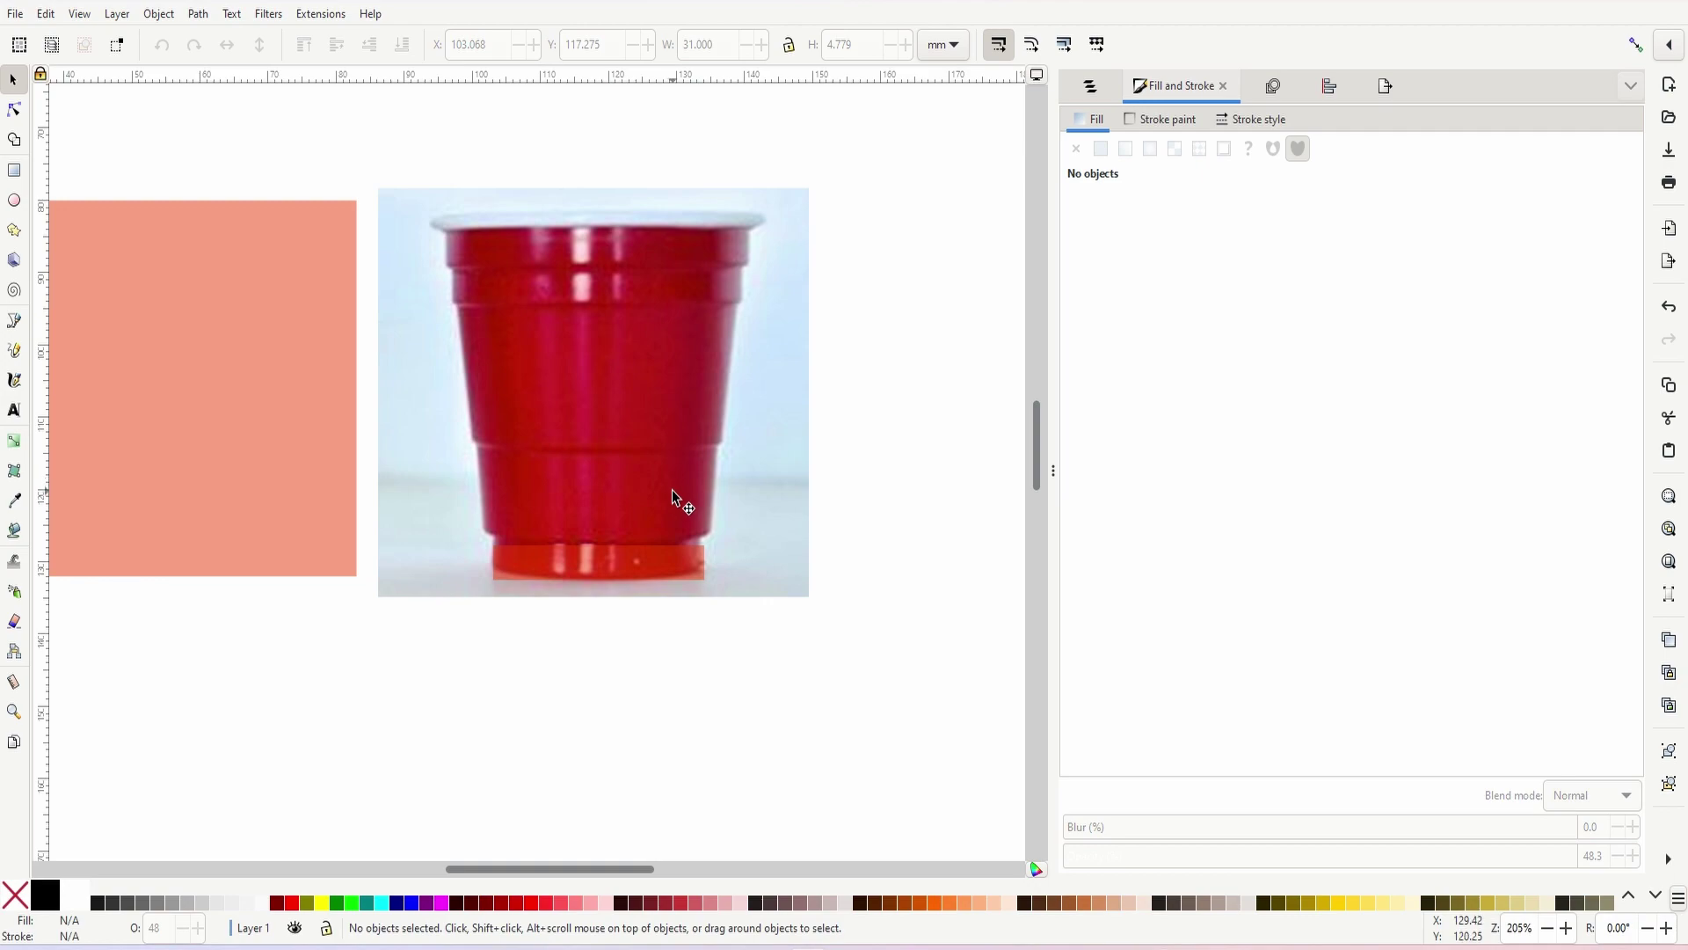
# - Duplicate the base rectangle upward and resize the copies to fit the cup's lower and middle sections, the middle one about 35 by 20 mm
pyautogui.click(637, 565)
pyautogui.hotkey('ctrl', 'd')
pyautogui.moveTo(613, 564); pyautogui.dragTo(736, 508)
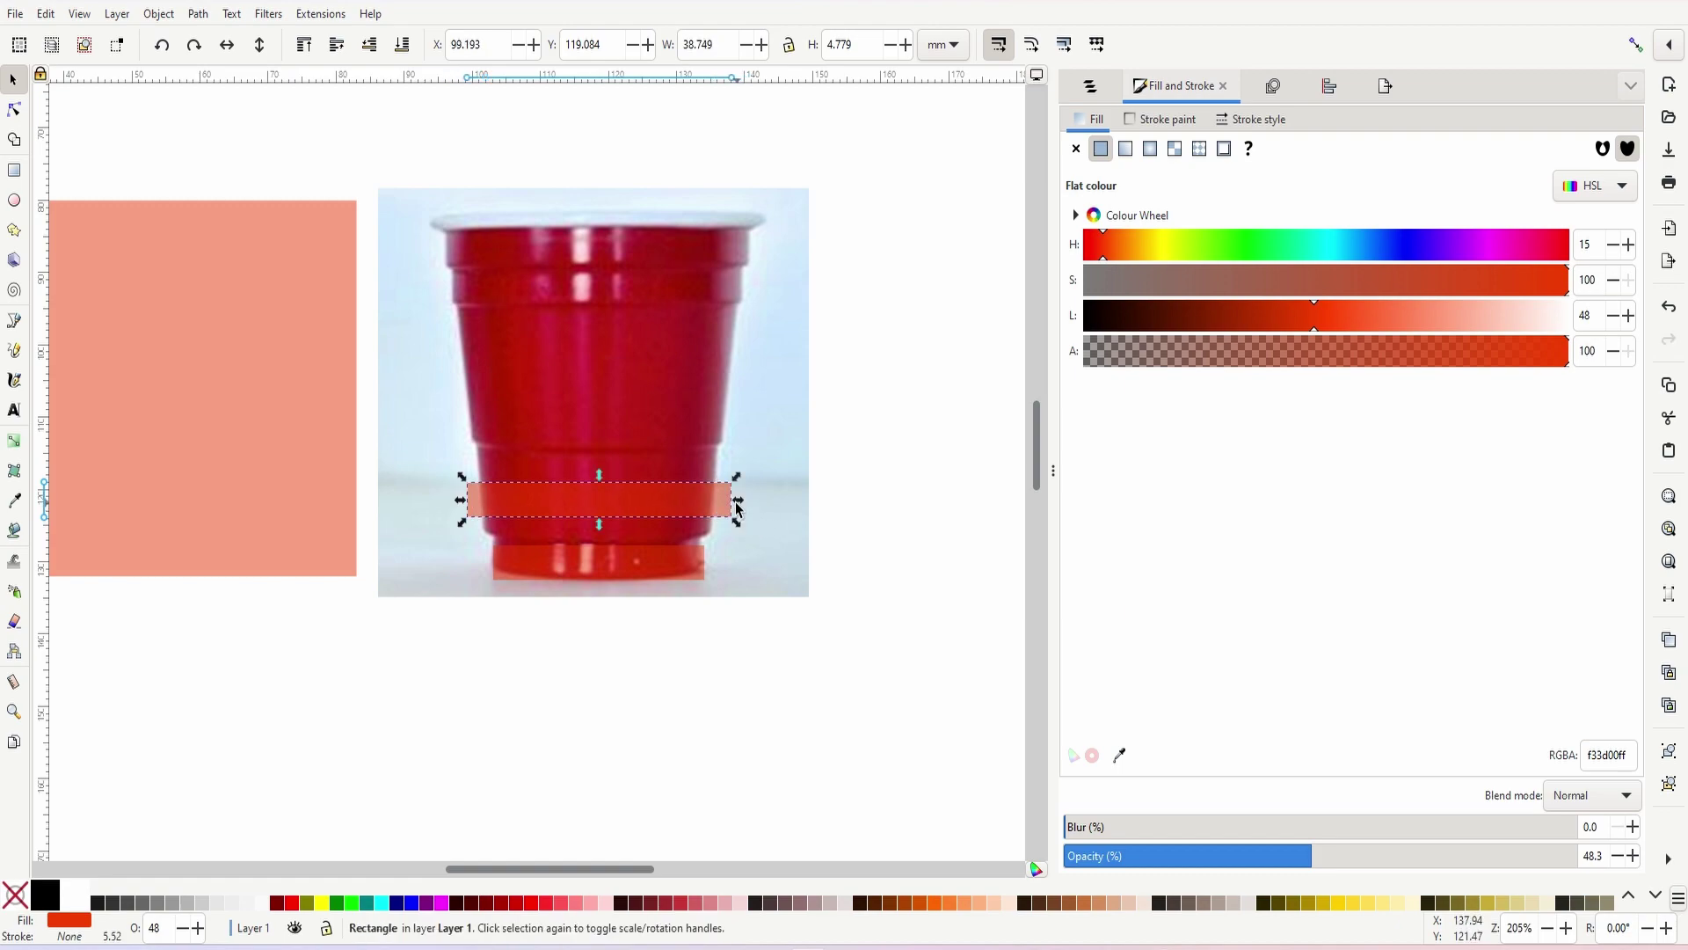
pyautogui.moveTo(600, 476); pyautogui.dragTo(724, 381)
pyautogui.hotkey('ctrl', 'd')
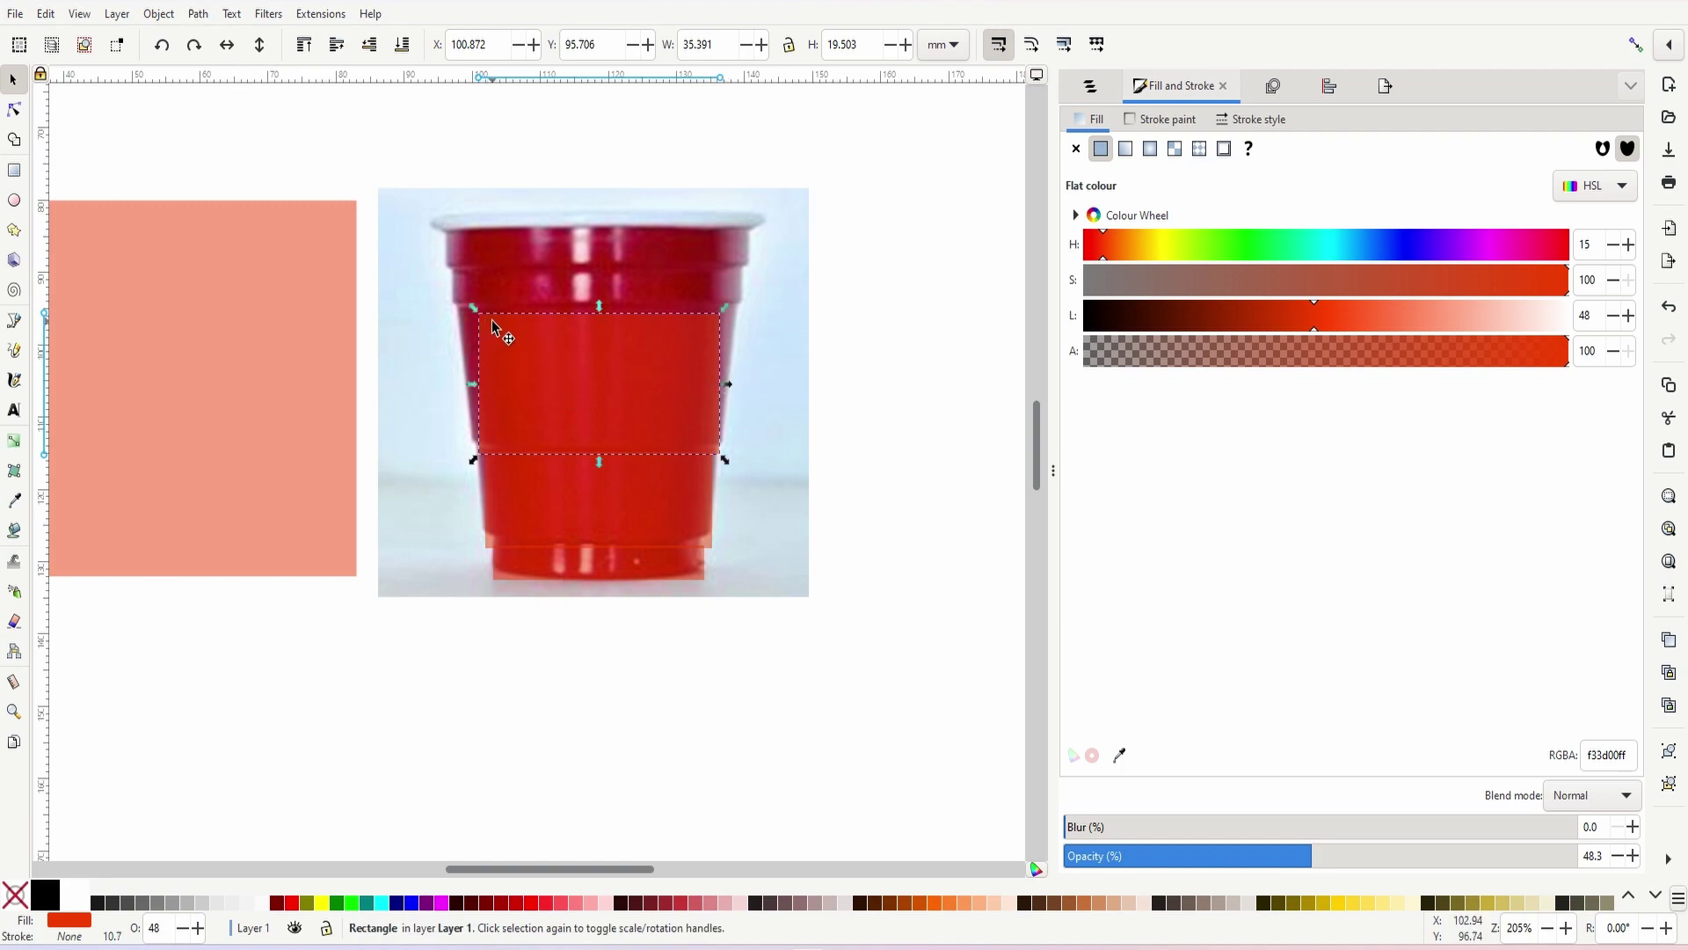
# - Convert the middle section's rectangle to a path and spread its two upper nodes symmetrically to match the cup's tapered sides
pyautogui.click(231, 13)
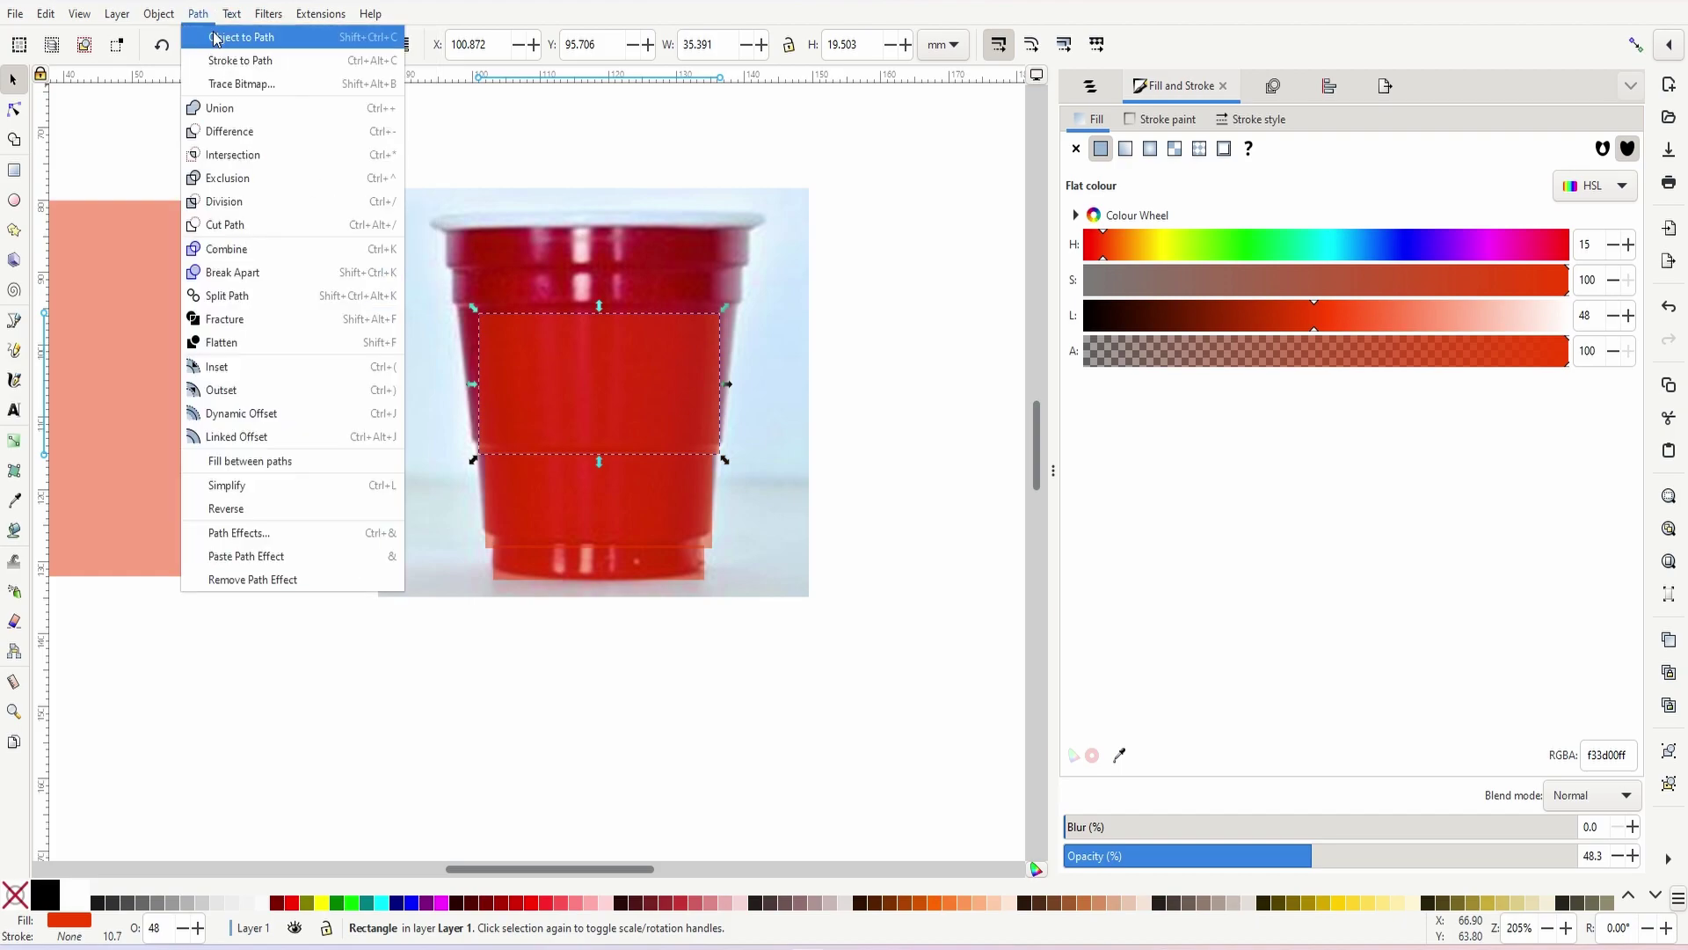
pyautogui.click(230, 33)
pyautogui.click(14, 109)
pyautogui.moveTo(418, 297); pyautogui.dragTo(739, 322)
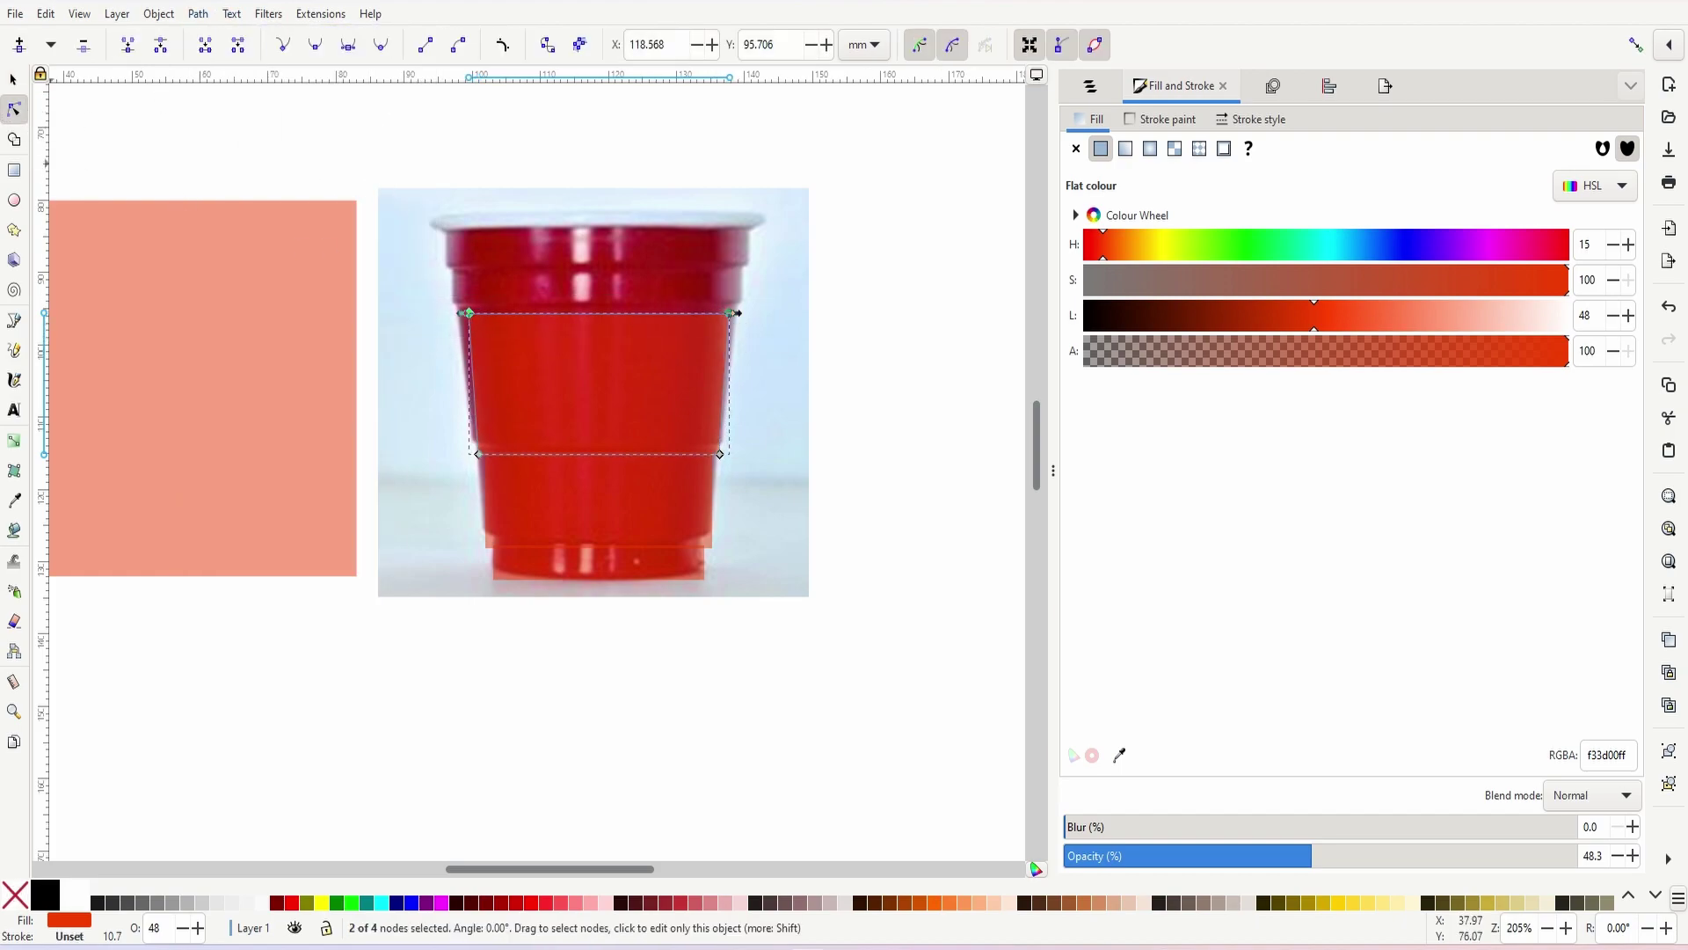
pyautogui.click(411, 325)
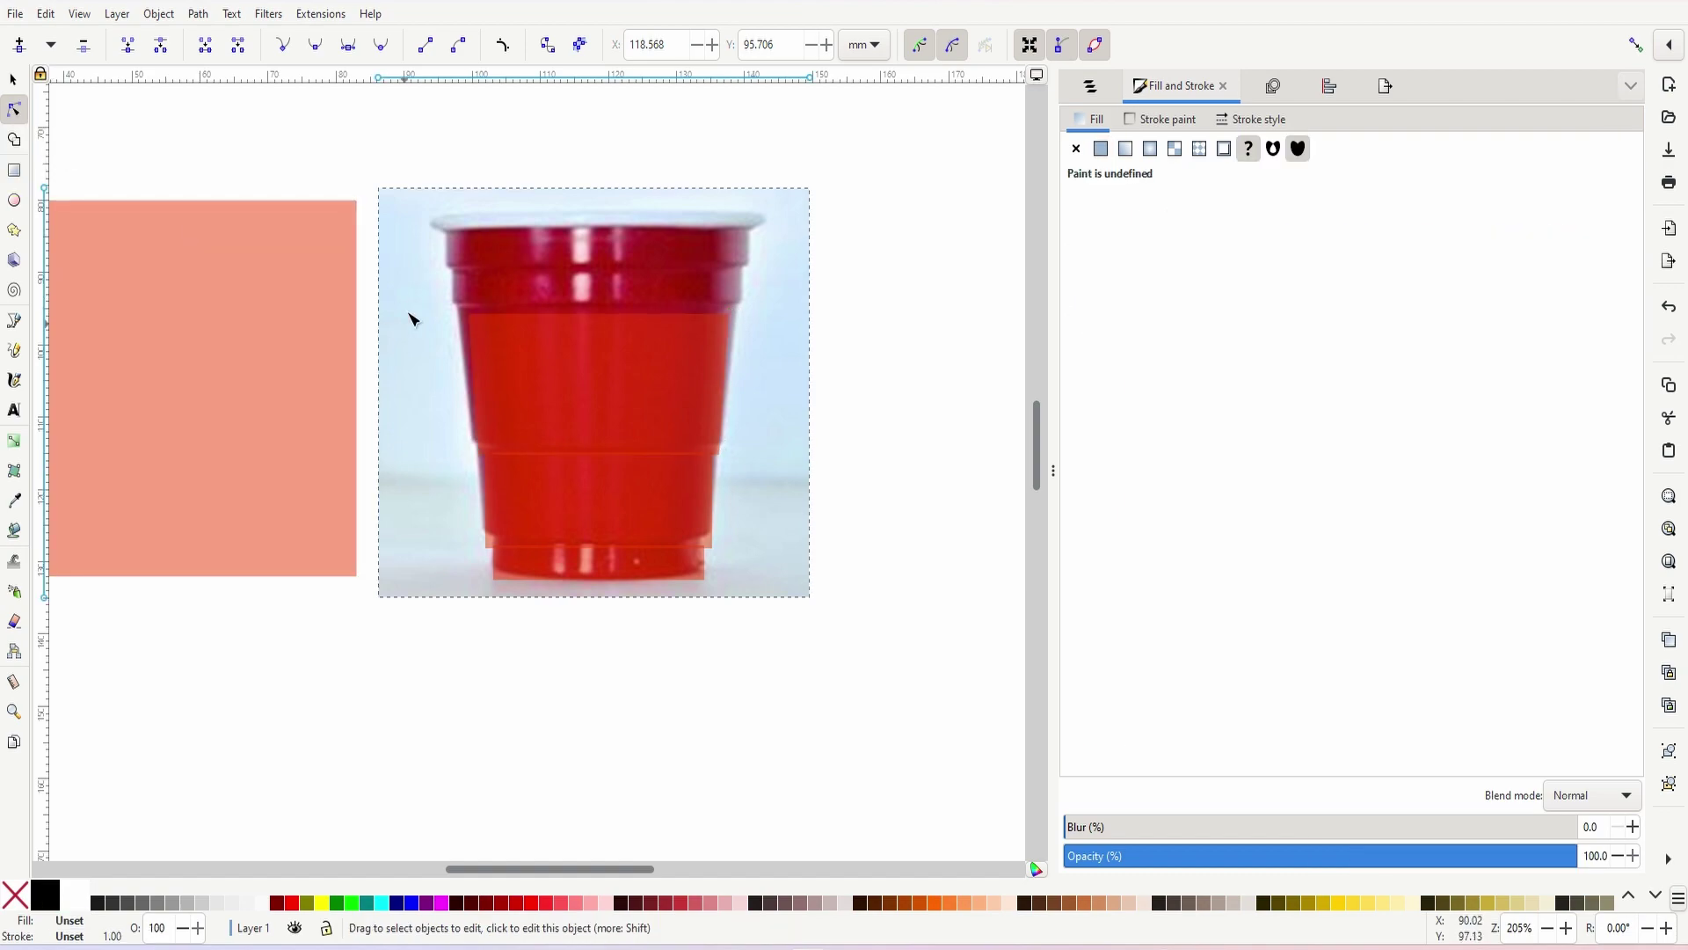
pyautogui.click(625, 325)
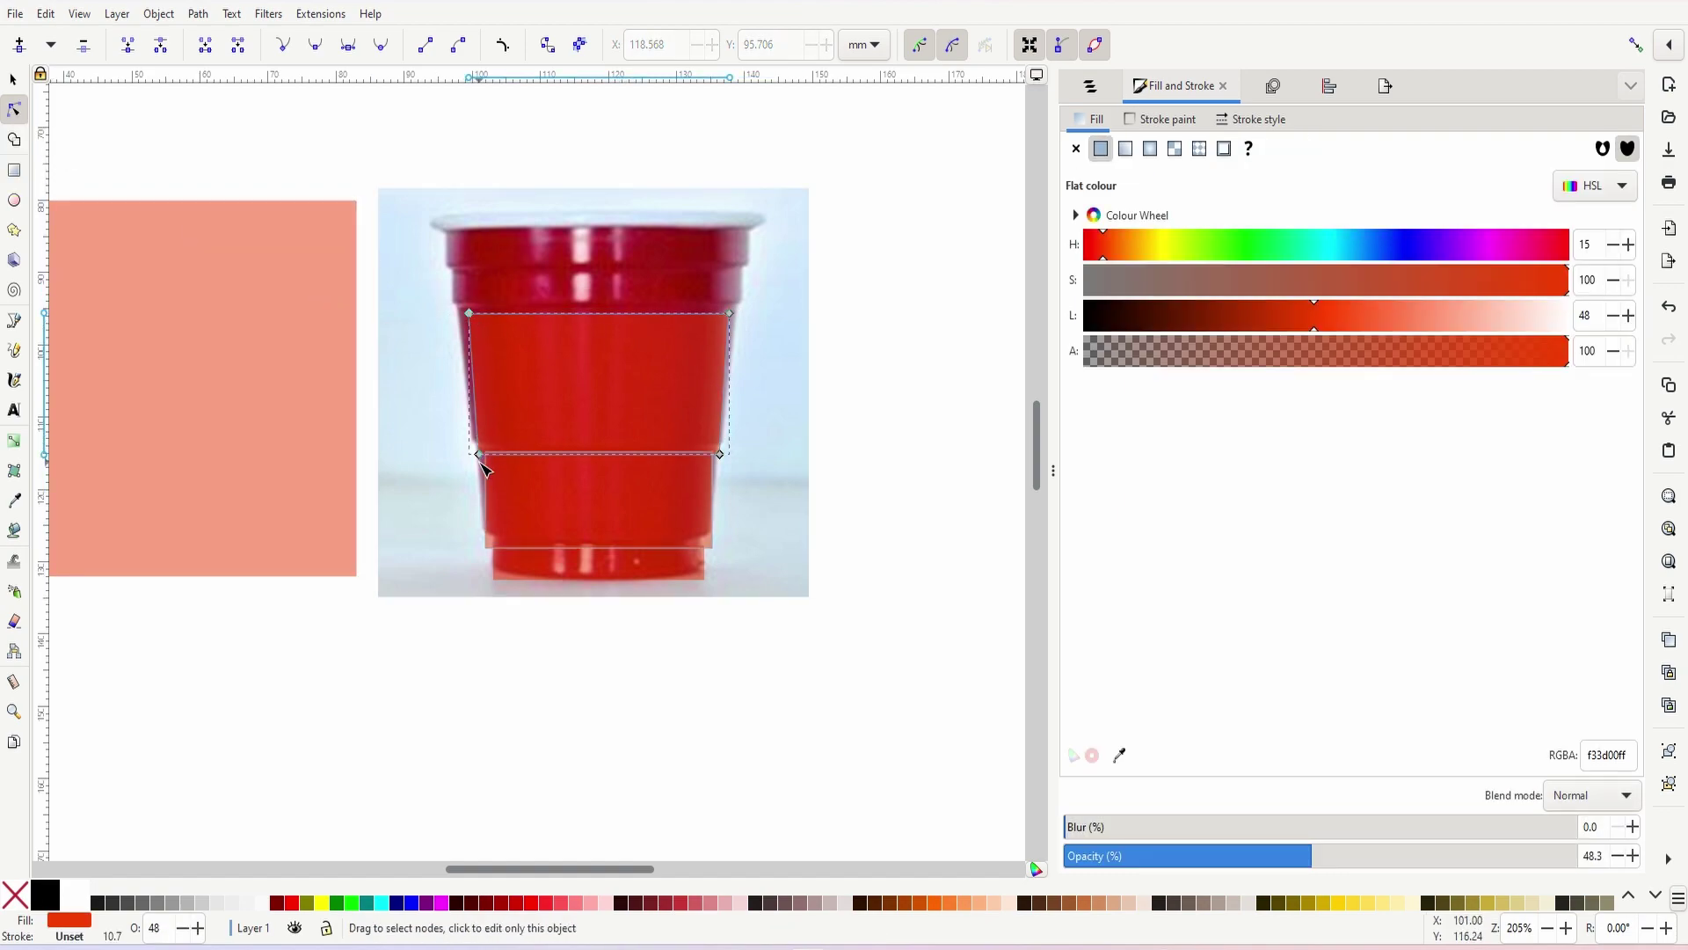
# - Widen the spacing of the tapered middle section's two upper nodes symmetrically and nudge them up to the collar's lower edge
pyautogui.moveTo(420, 283); pyautogui.dragTo(750, 323)
pyautogui.hotkey('ctrl', 'z')
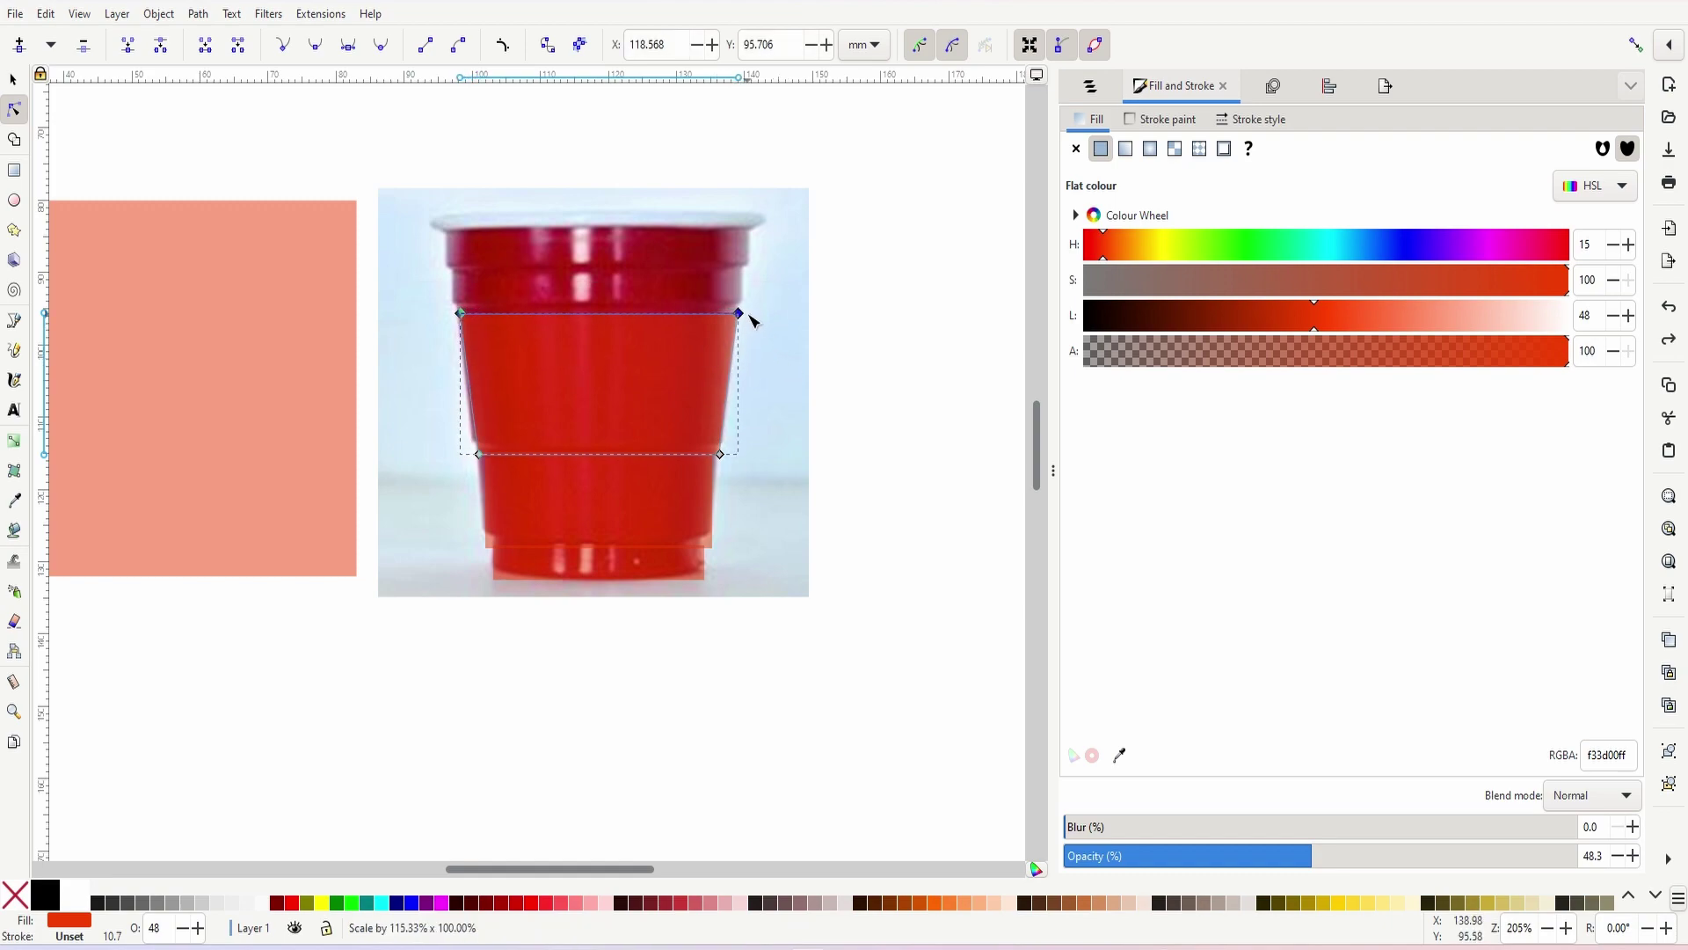
pyautogui.moveTo(406, 275); pyautogui.dragTo(784, 348)
pyautogui.press('Up')
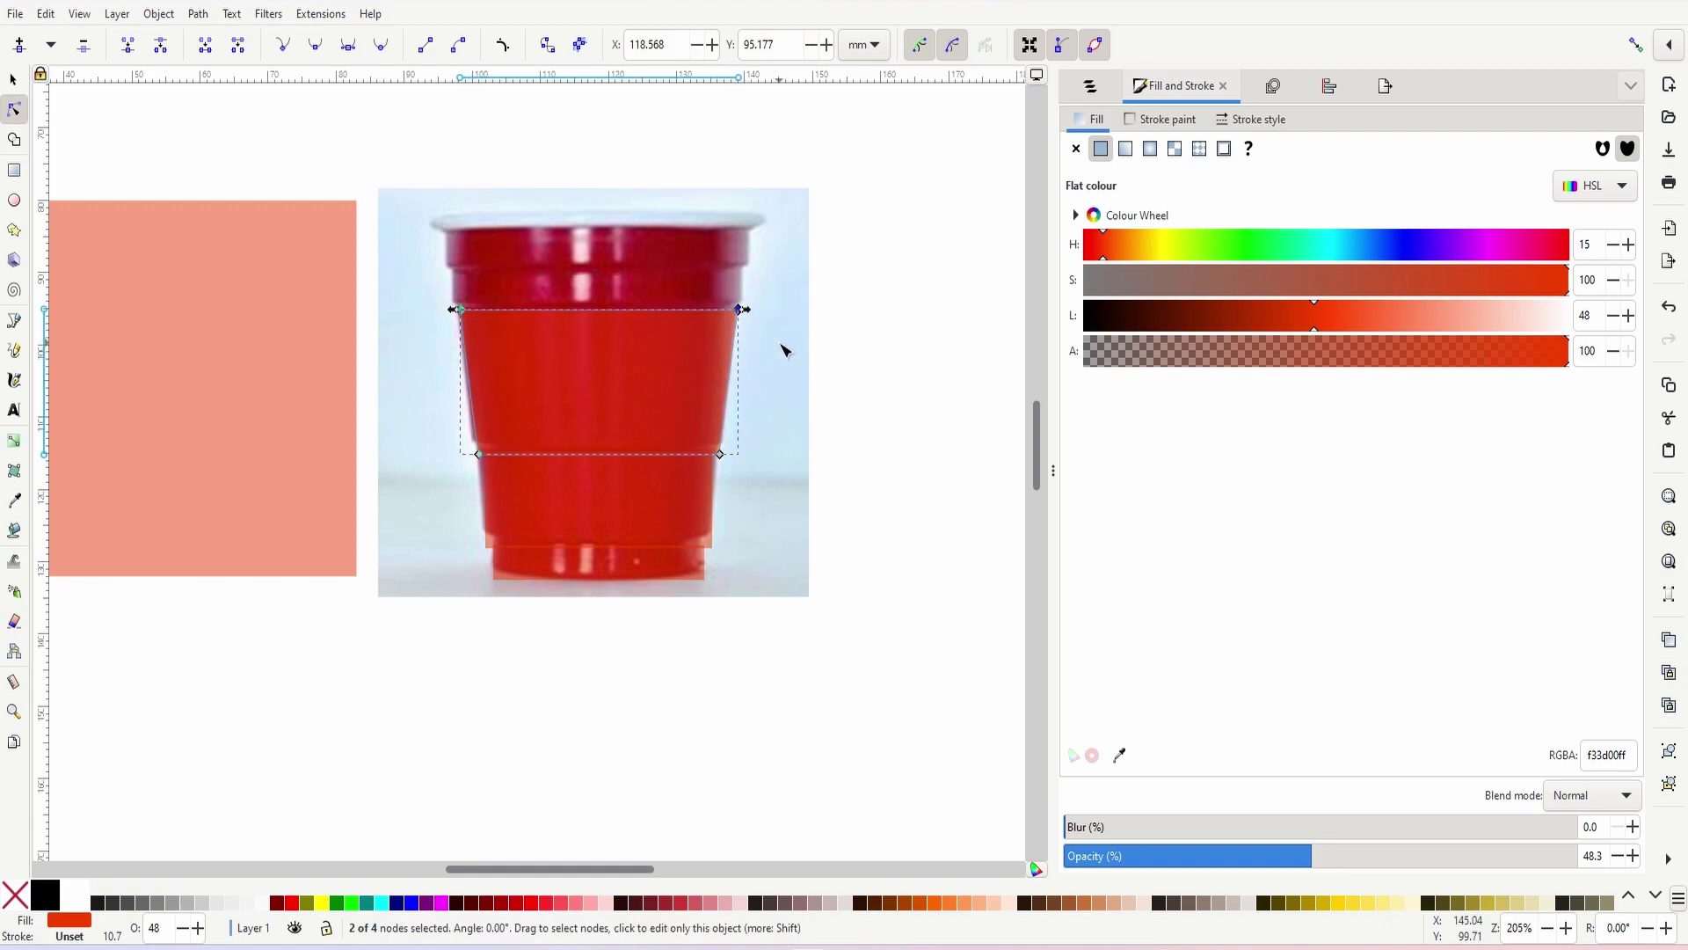
# - Convert the lower section's rectangle to a path and bring its two bottom nodes inward symmetrically to match the cup's taper
pyautogui.click(481, 538)
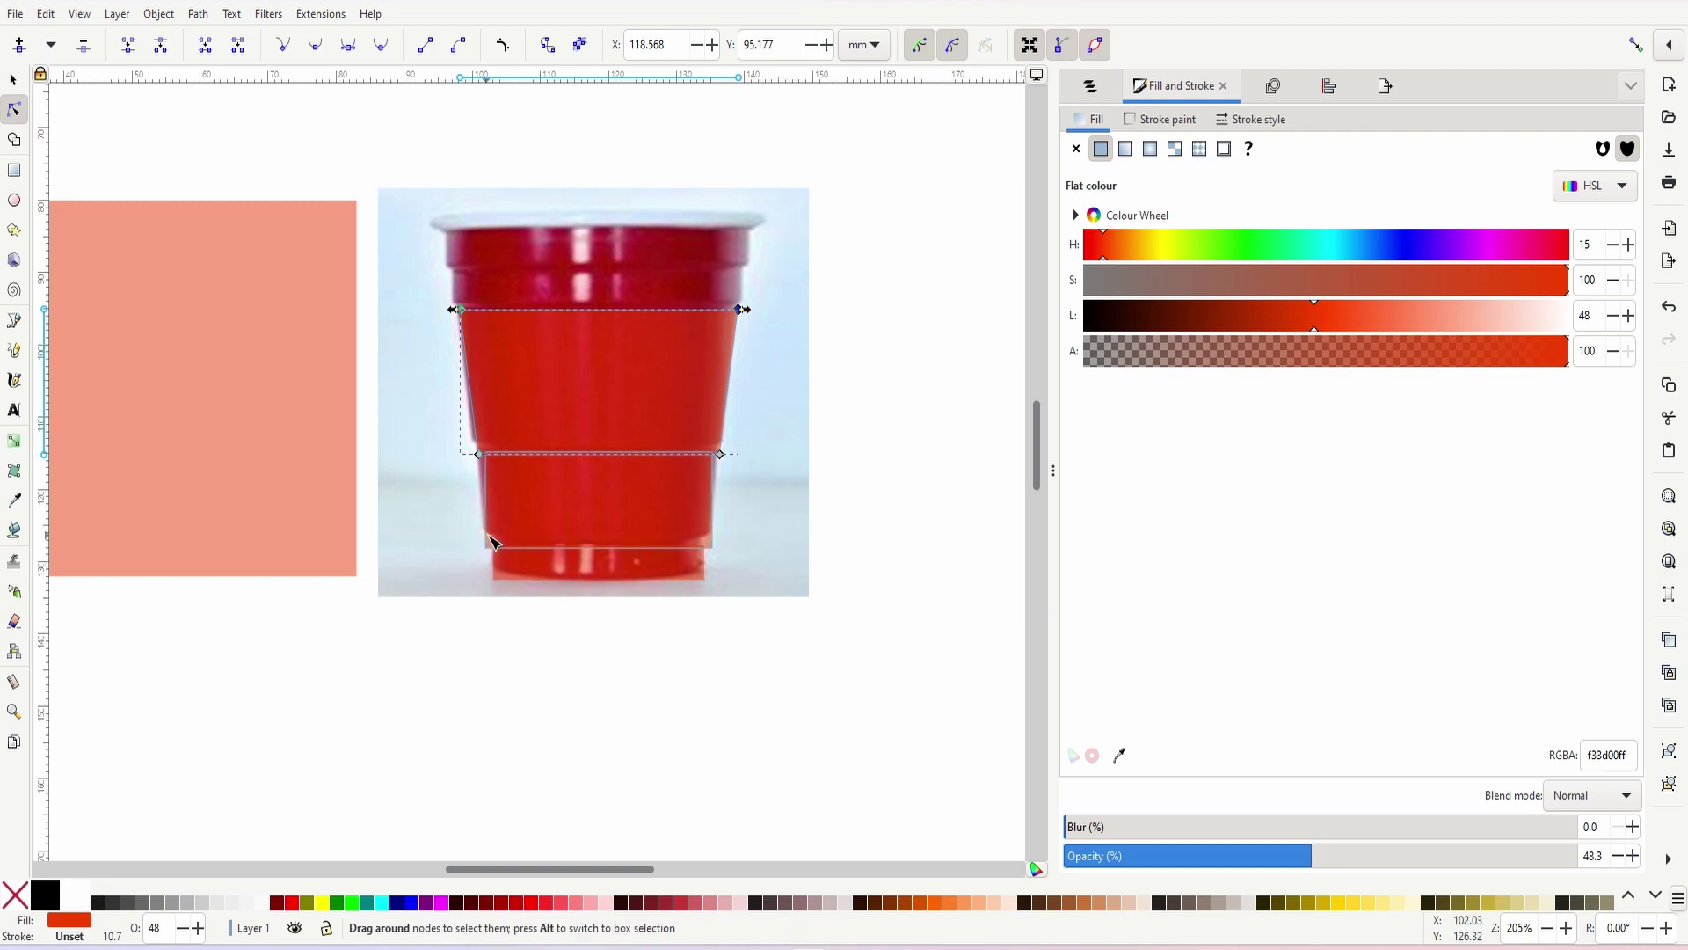
pyautogui.click(199, 14)
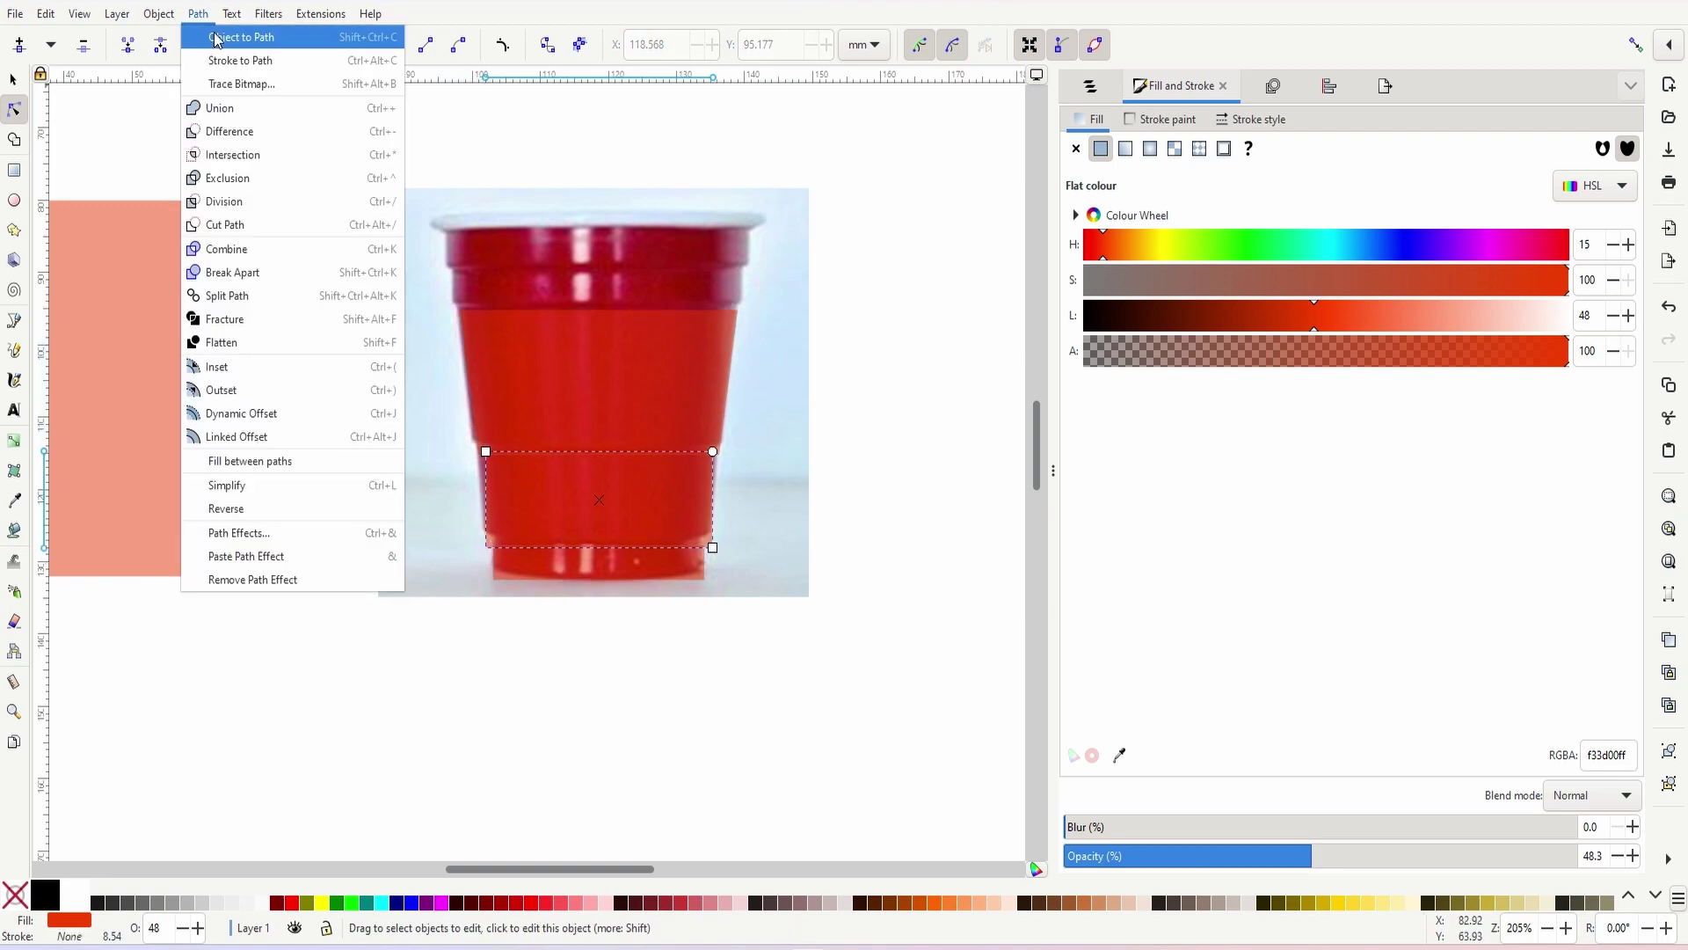
pyautogui.click(216, 34)
pyautogui.moveTo(448, 565)
pyautogui.mouseDown()
pyautogui.moveTo(746, 513)
pyautogui.moveTo(720, 551)
pyautogui.mouseUp()
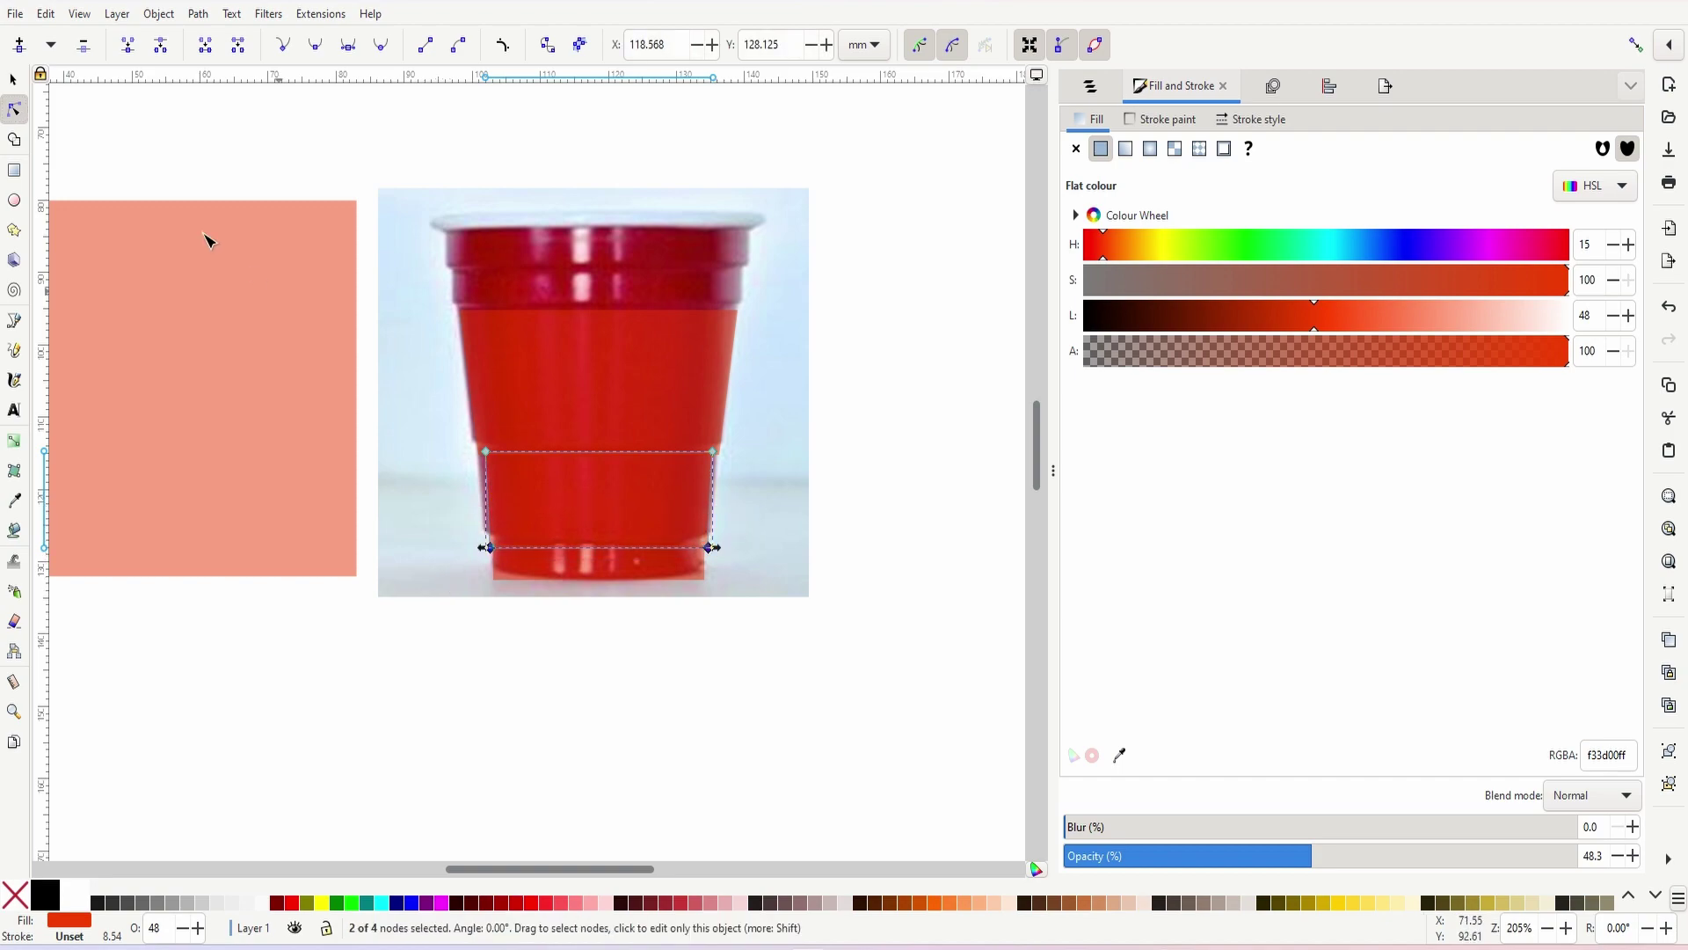
# - Duplicate the tapered middle section upward and reshape the copy to about 42 by 6 mm over the cup's lower collar band
pyautogui.click(13, 80)
pyautogui.click(485, 373)
pyautogui.keyDown('alt'); pyautogui.click(466, 362); pyautogui.keyUp('alt')
pyautogui.moveTo(562, 380)
pyautogui.mouseDown()
pyautogui.moveTo(612, 257)
pyautogui.moveTo(604, 299)
pyautogui.moveTo(625, 320)
pyautogui.moveTo(629, 294)
pyautogui.moveTo(599, 326)
pyautogui.mouseUp()
pyautogui.press('n')
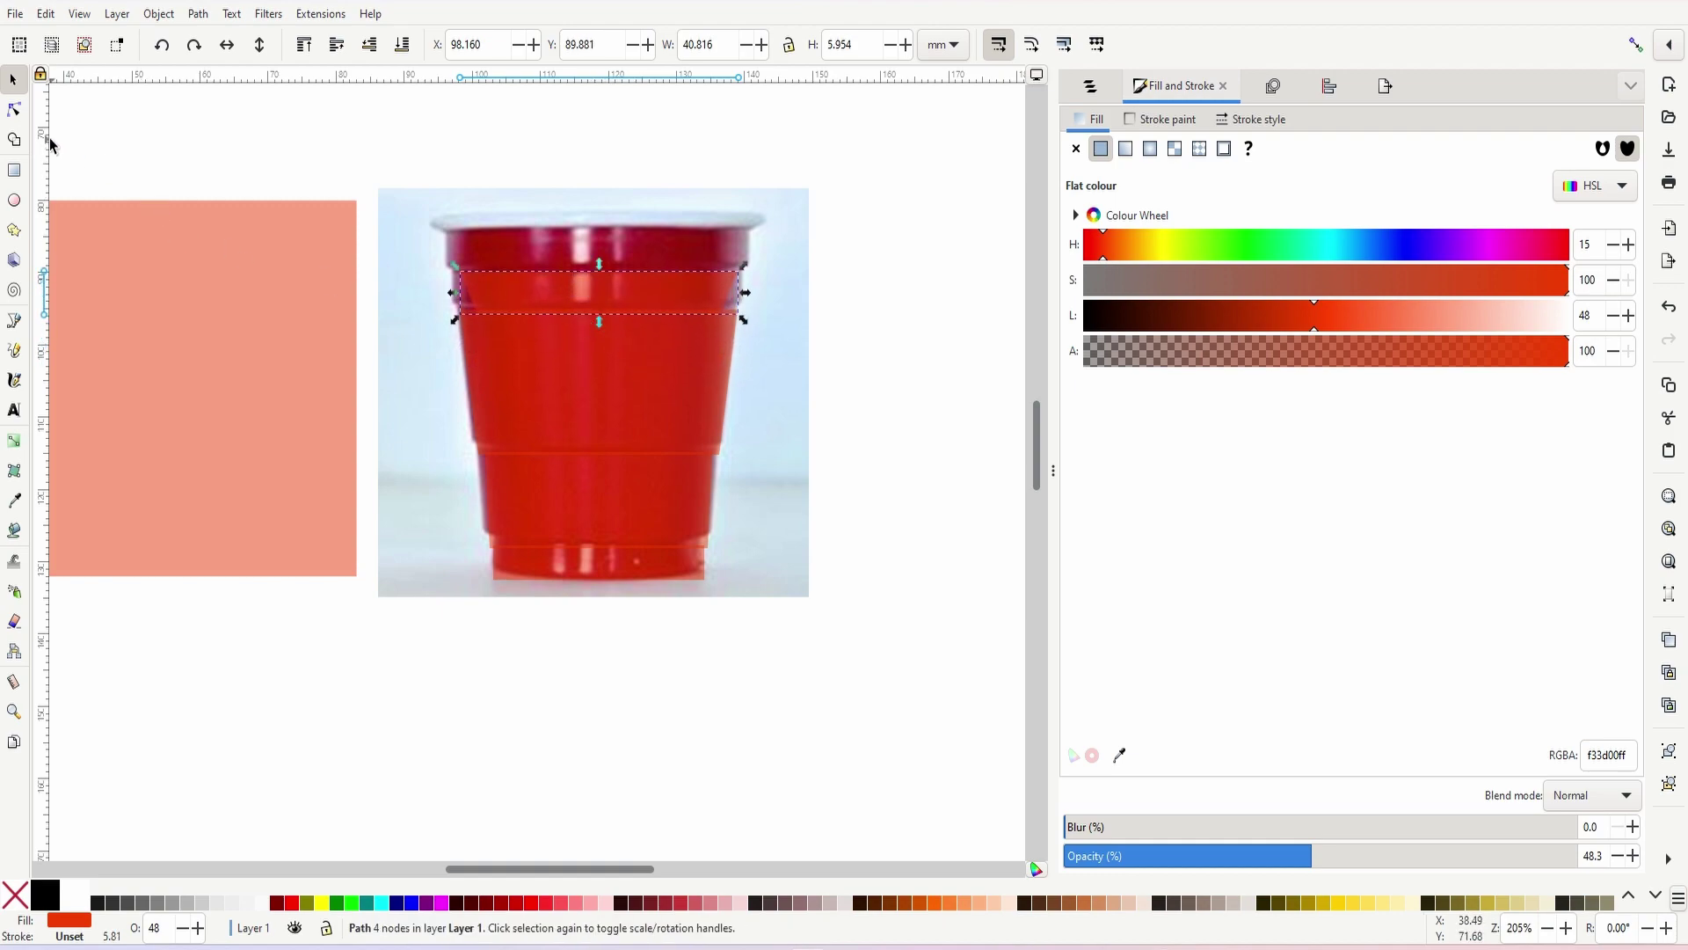
pyautogui.moveTo(466, 341); pyautogui.dragTo(755, 322)
pyautogui.moveTo(430, 257); pyautogui.dragTo(754, 279)
pyautogui.click(13, 80)
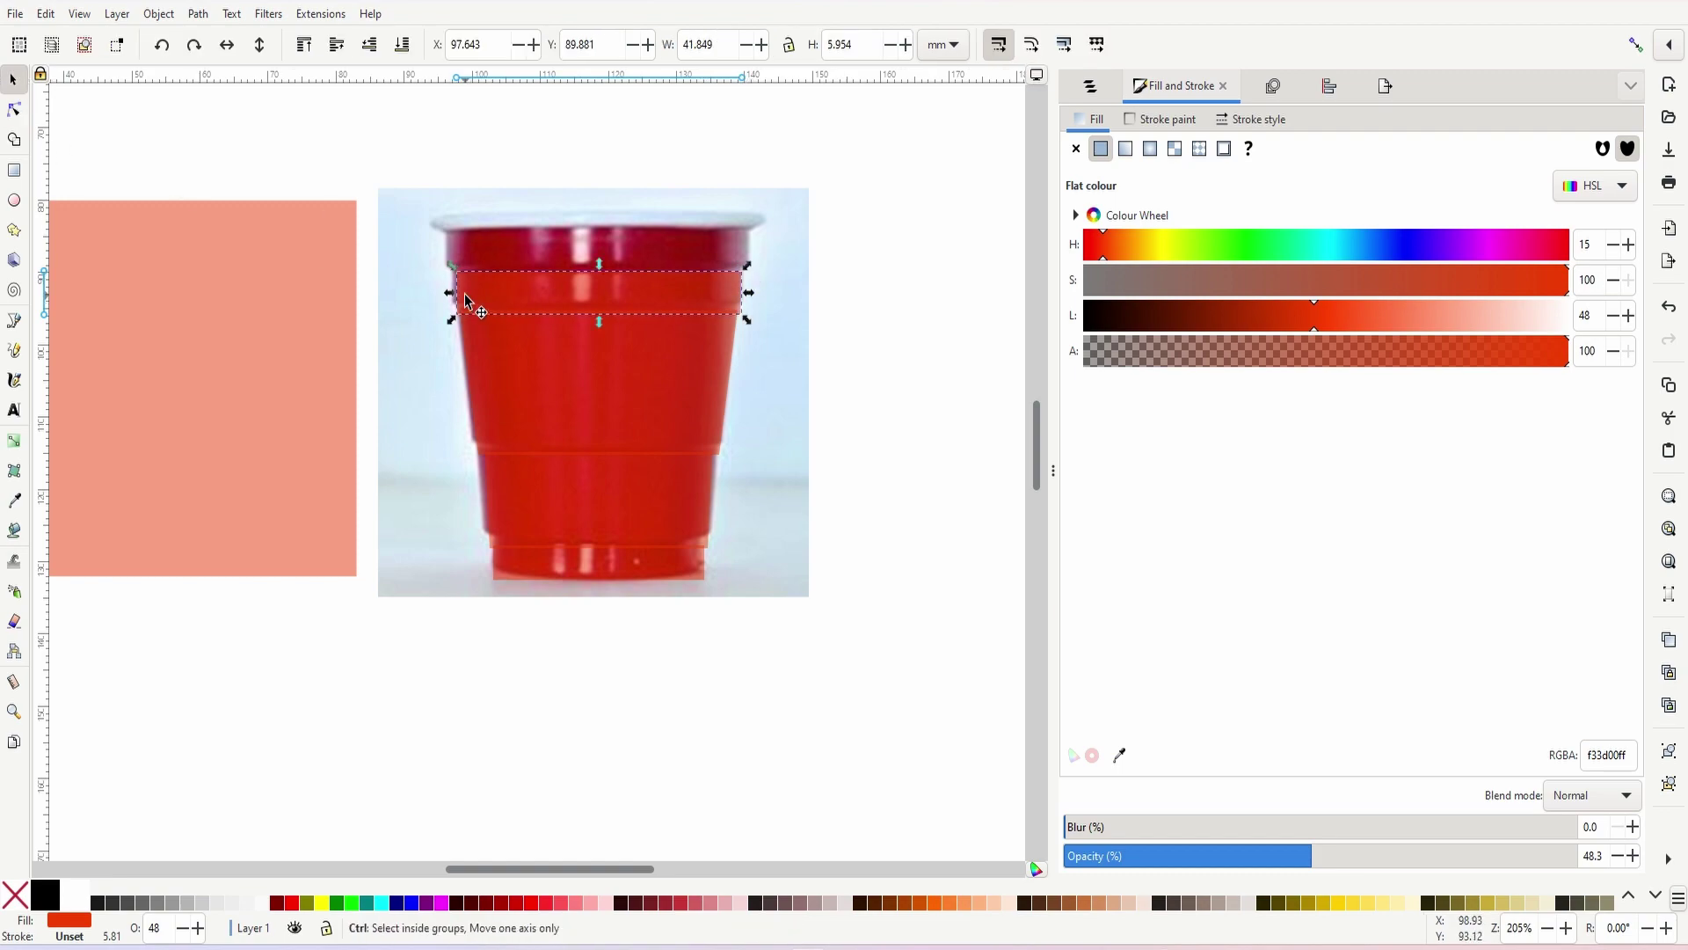
# - Duplicate the collar band upward, set the copy's width to 45 mm and position it over the band below the rim
pyautogui.moveTo(590, 301); pyautogui.dragTo(600, 251)
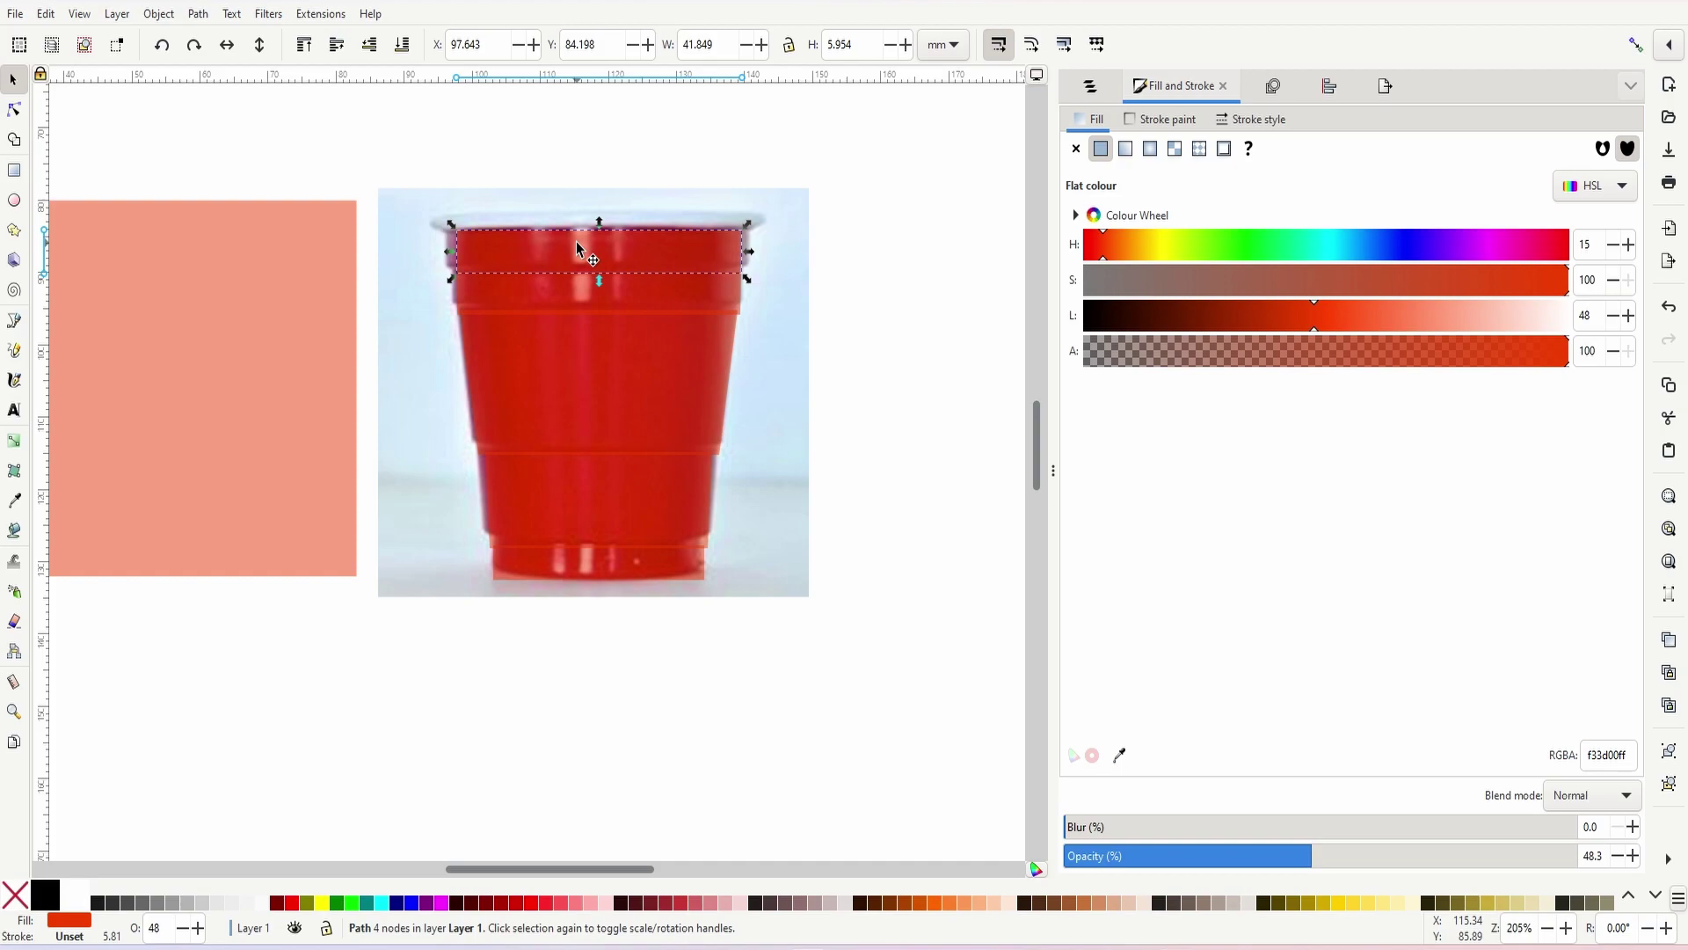
pyautogui.click(723, 48)
pyautogui.tripleClick(723, 48)
pyautogui.write('45')
pyautogui.press('Return')
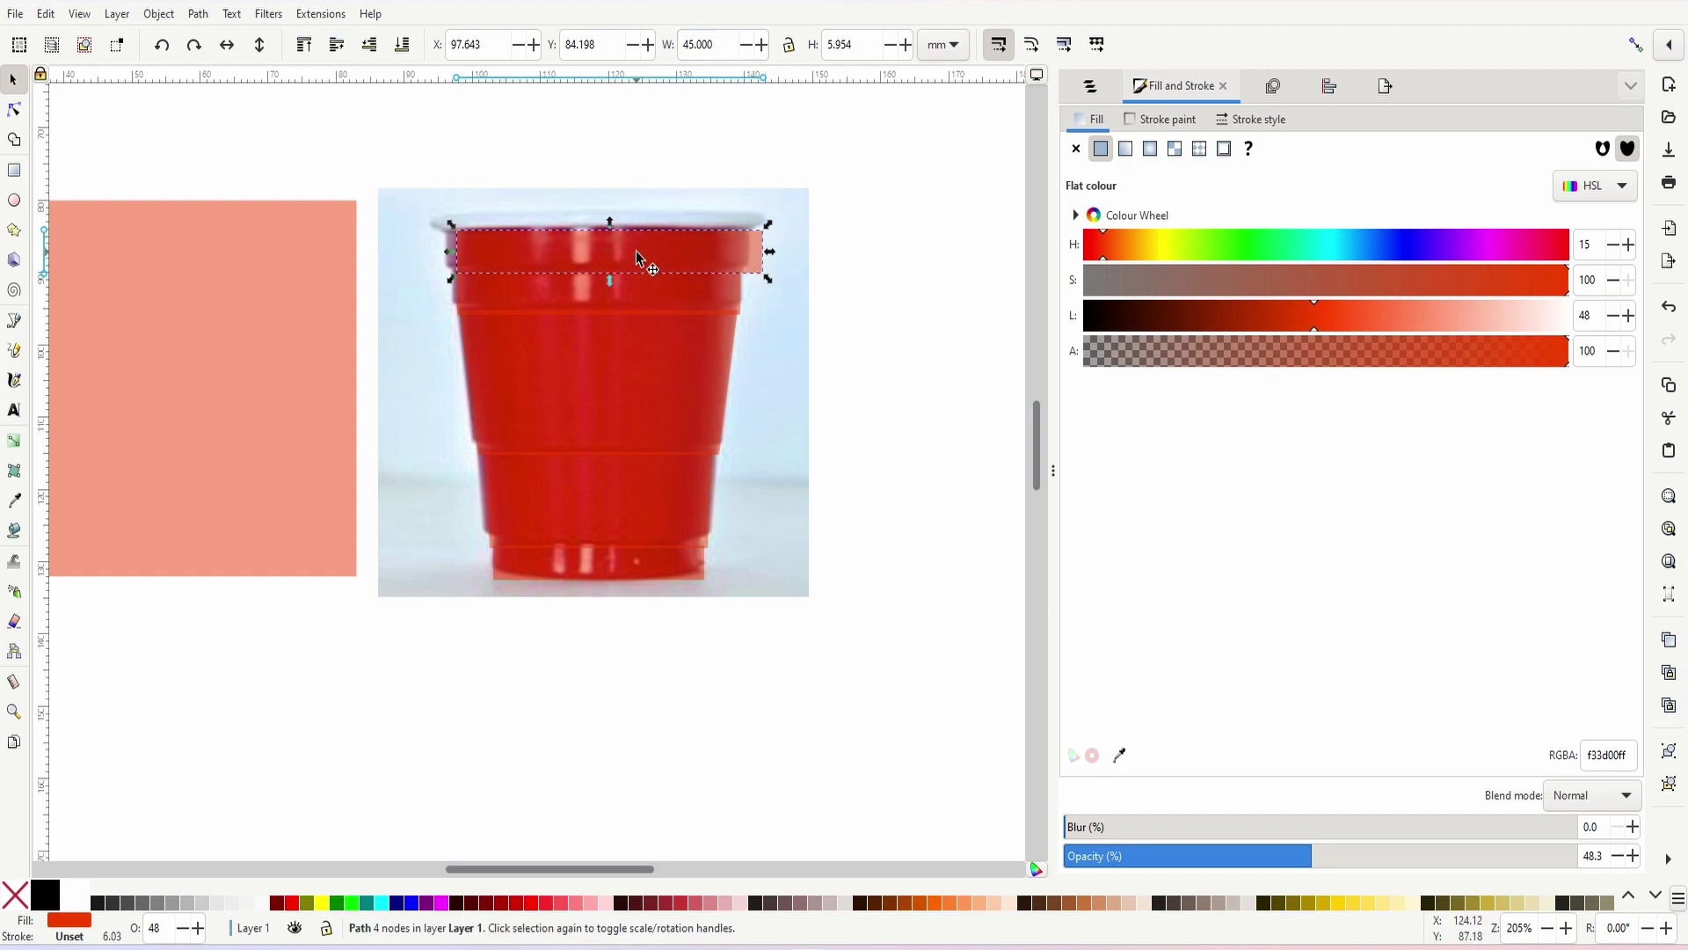
pyautogui.moveTo(672, 256); pyautogui.dragTo(657, 257)
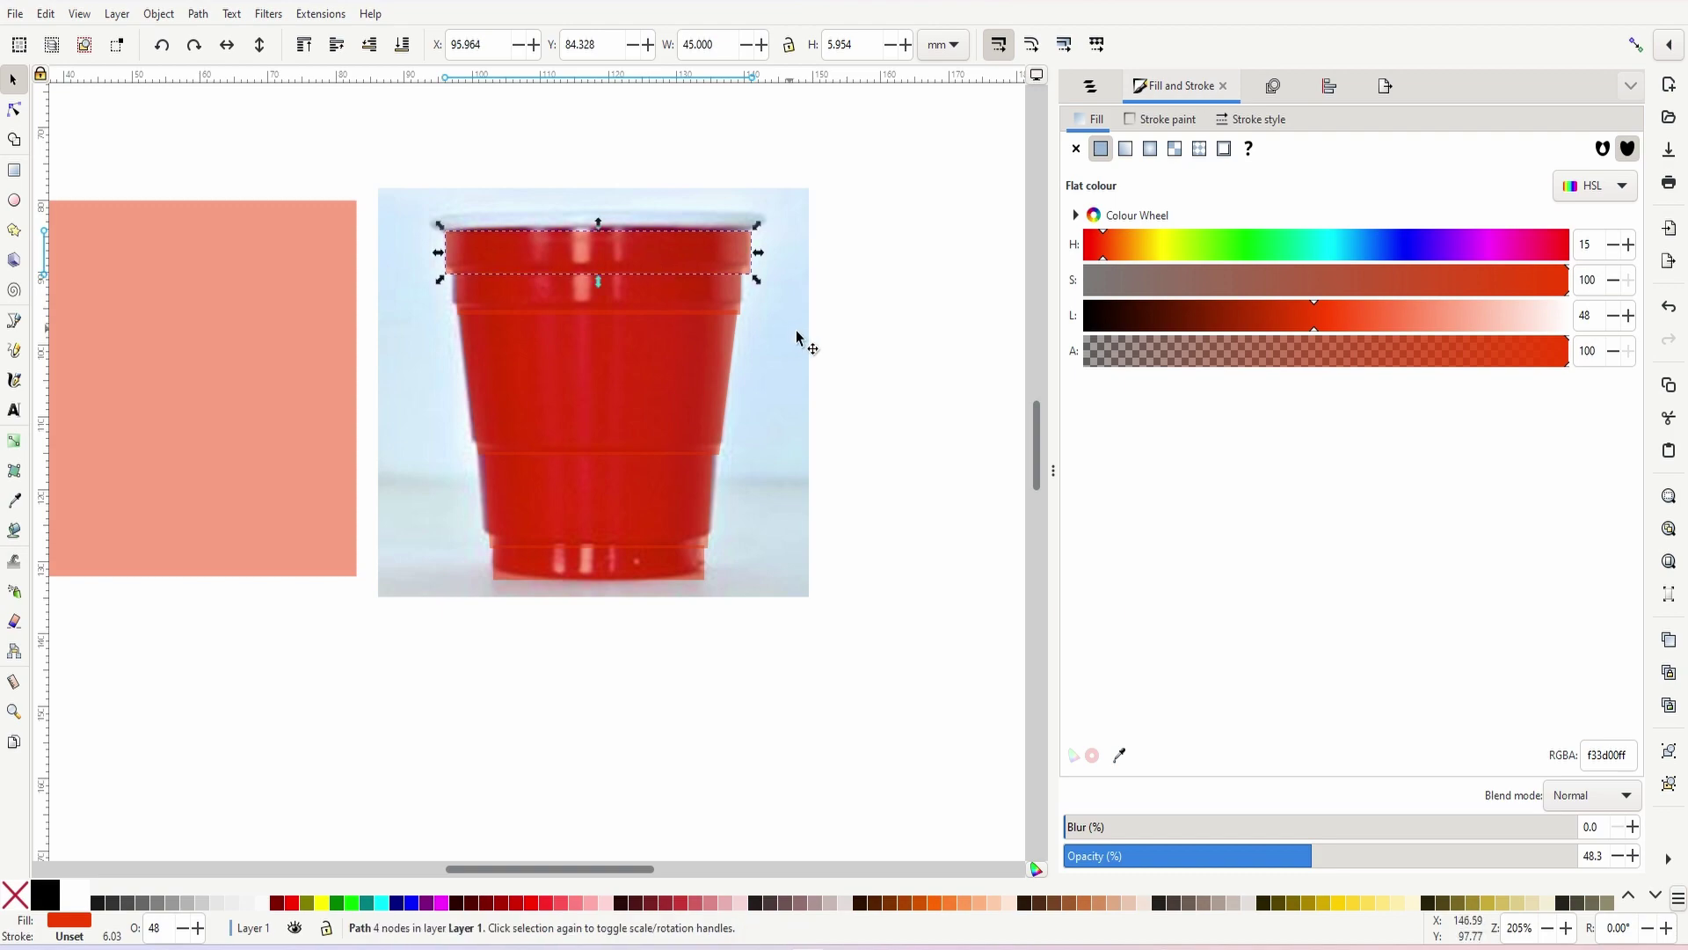
# - Centre the 45 mm upper band horizontally on the collar band below it, relative to the first selected object
pyautogui.click(793, 329)
pyautogui.click(700, 255)
pyautogui.keyDown('alt'); pyautogui.click(661, 266); pyautogui.keyUp('alt')
pyautogui.keyDown('alt'); pyautogui.click(657, 270); pyautogui.keyUp('alt')
pyautogui.keyDown('alt'); pyautogui.click(658, 270); pyautogui.keyUp('alt')
pyautogui.click(640, 336)
pyautogui.click(619, 531)
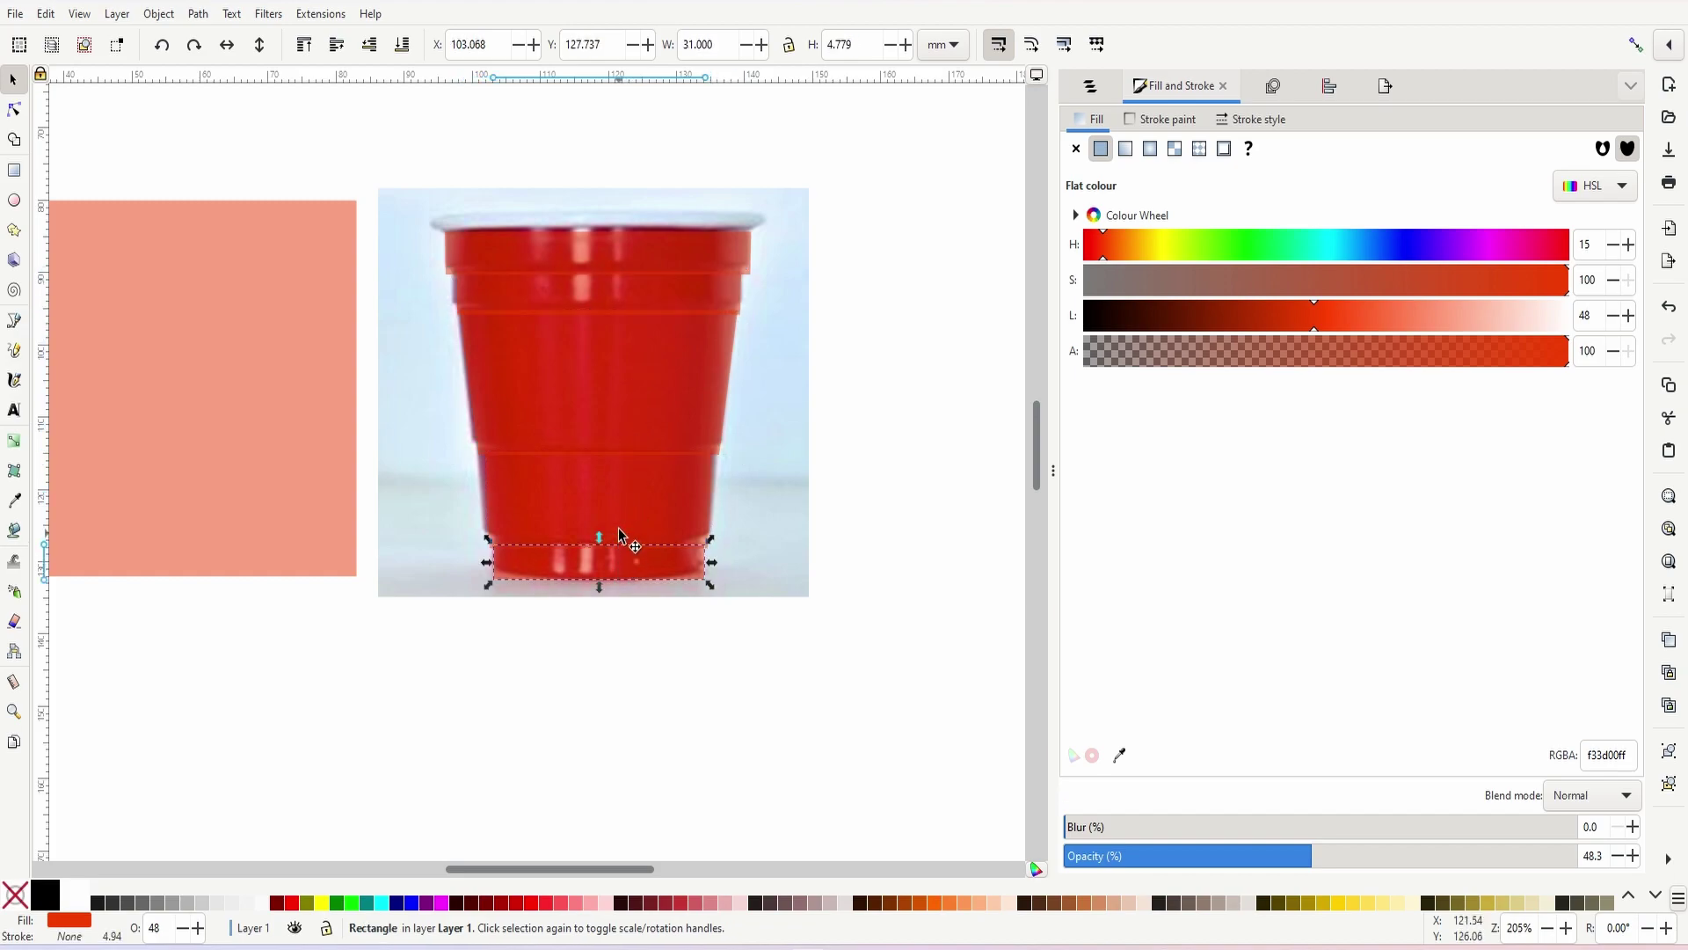
pyautogui.click(622, 313)
pyautogui.click(652, 259)
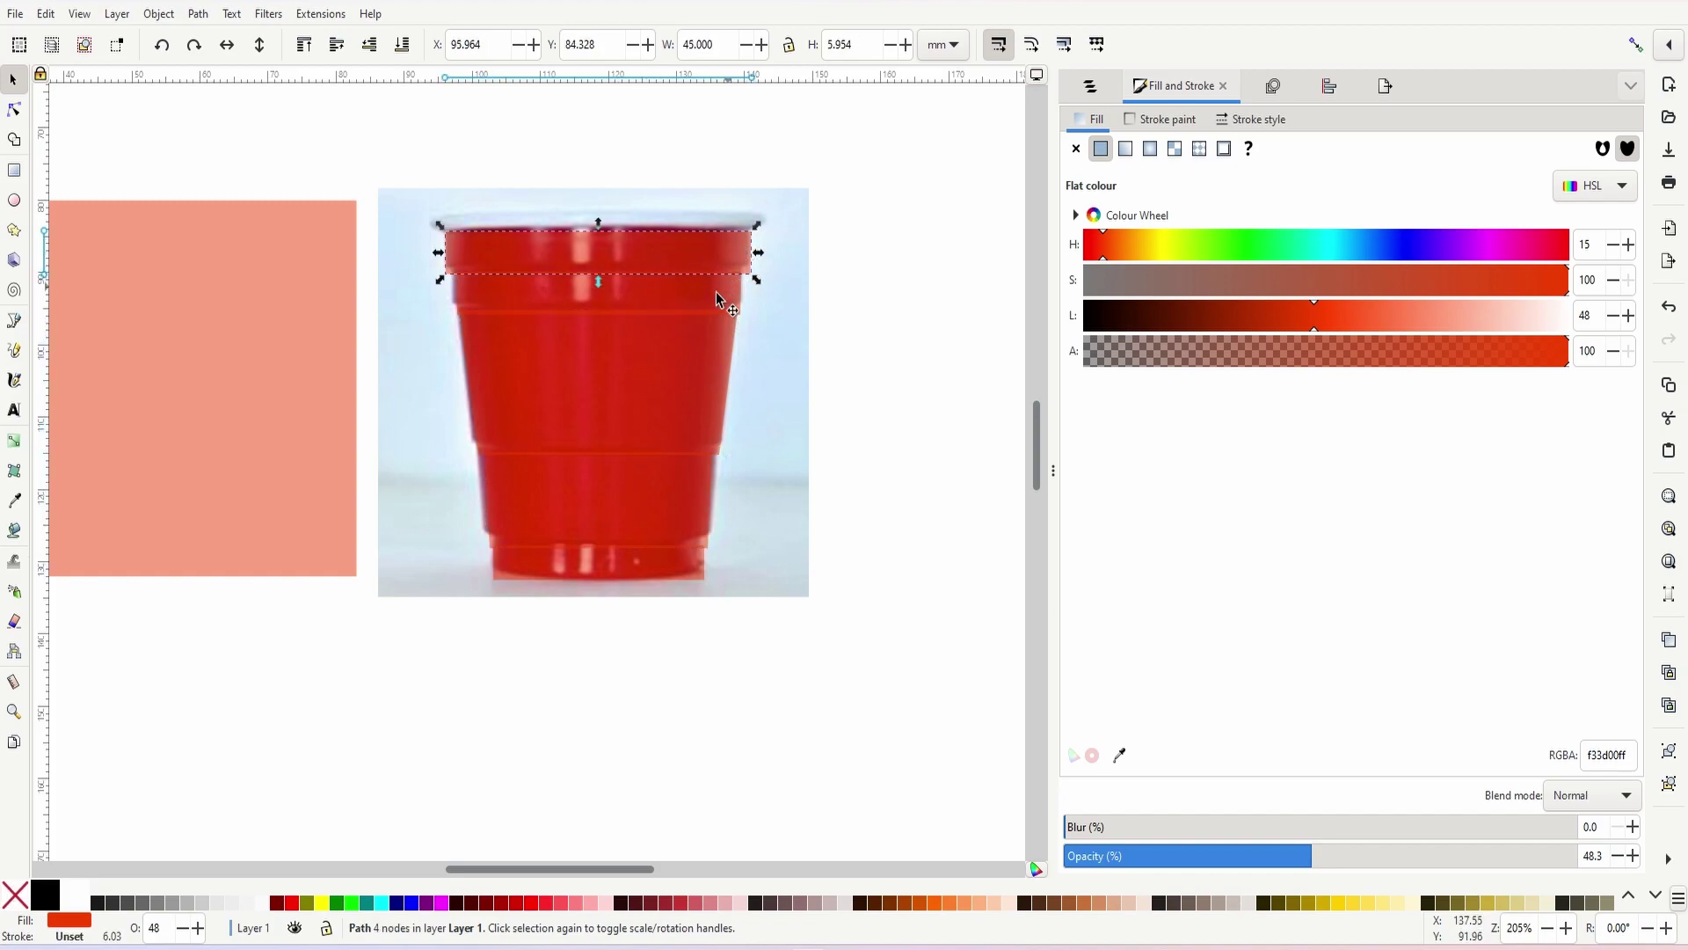
pyautogui.click(657, 290)
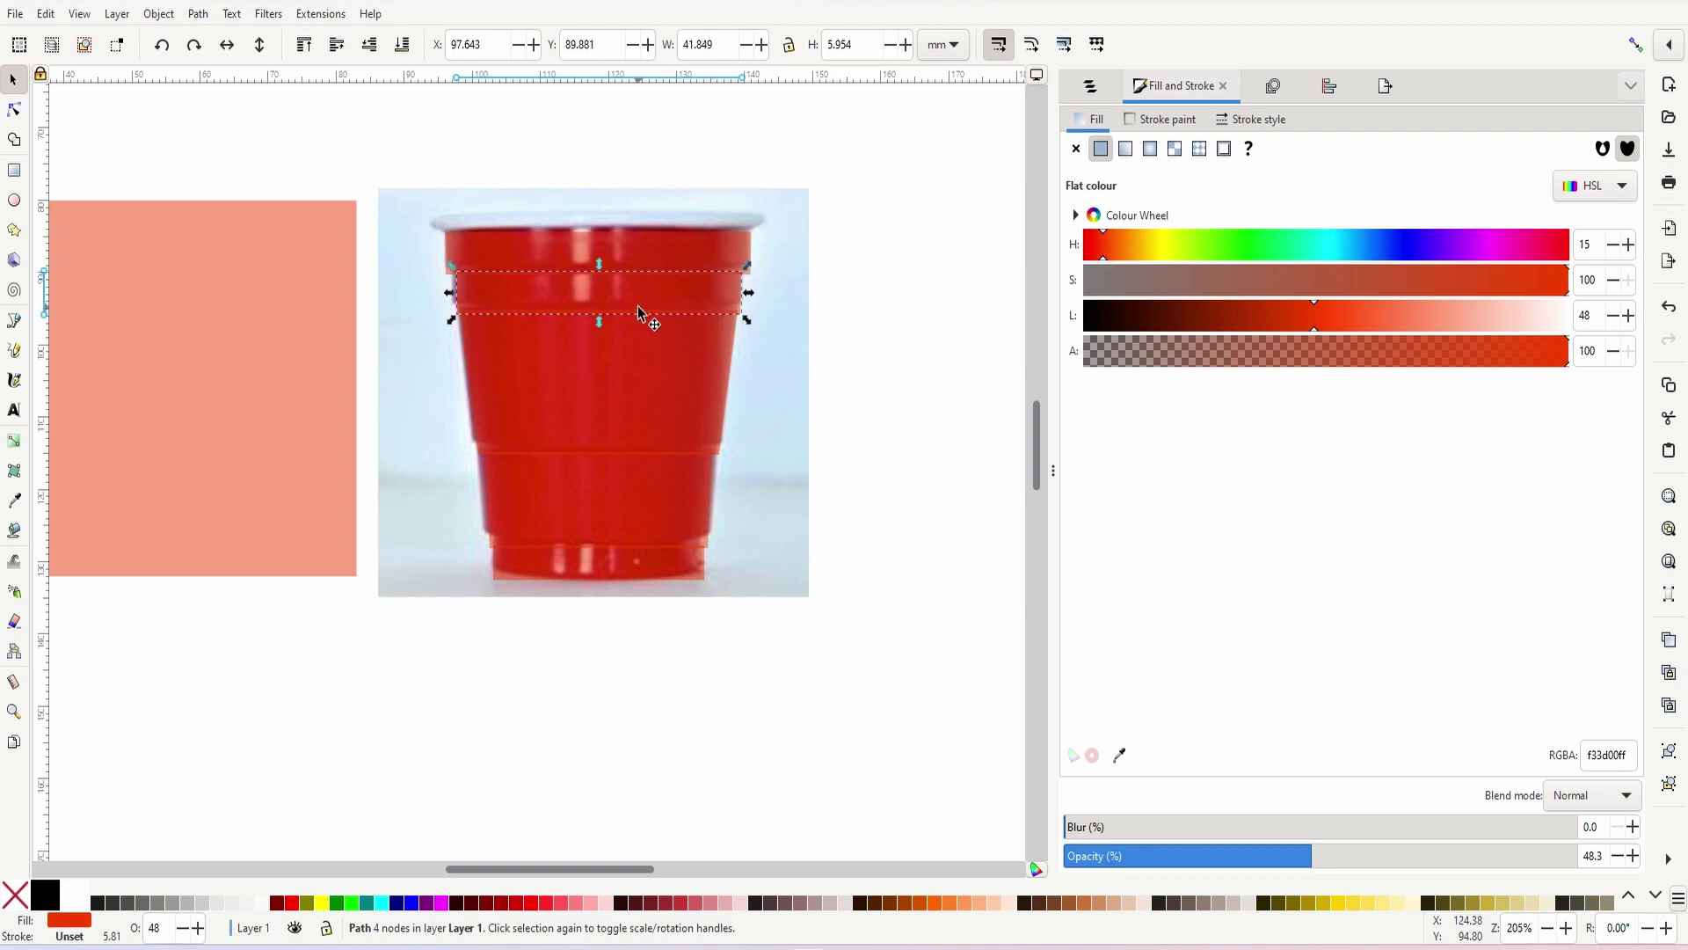
pyautogui.keyDown('shift'); pyautogui.click(640, 255); pyautogui.keyUp('shift')
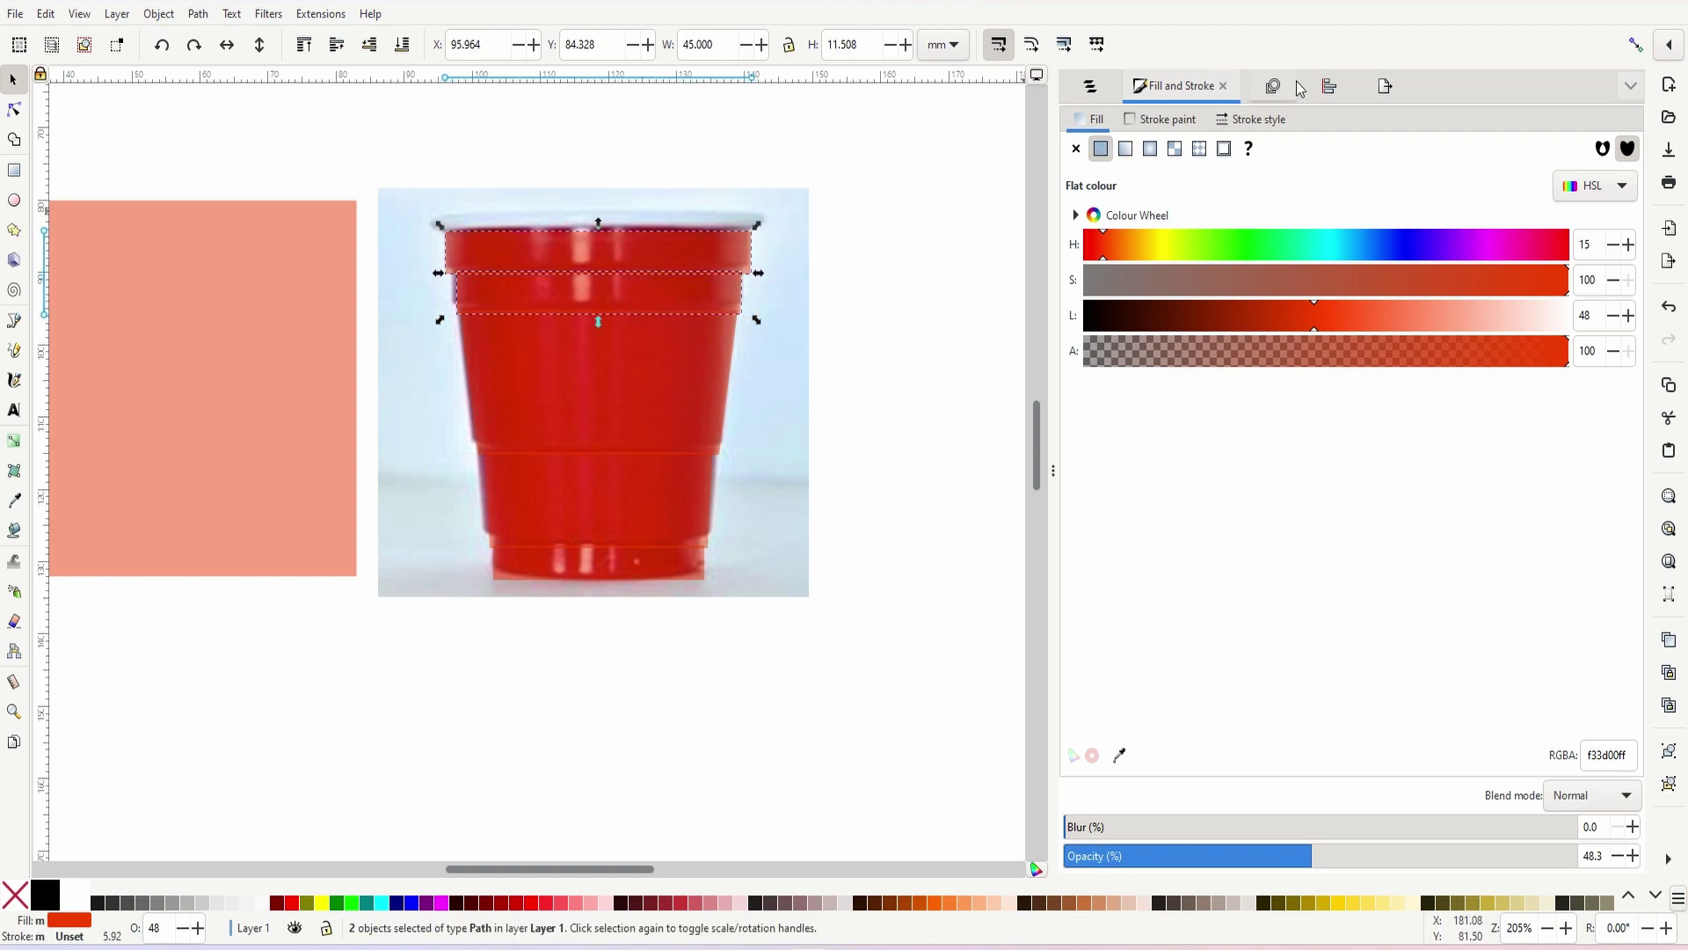
pyautogui.click(1330, 93)
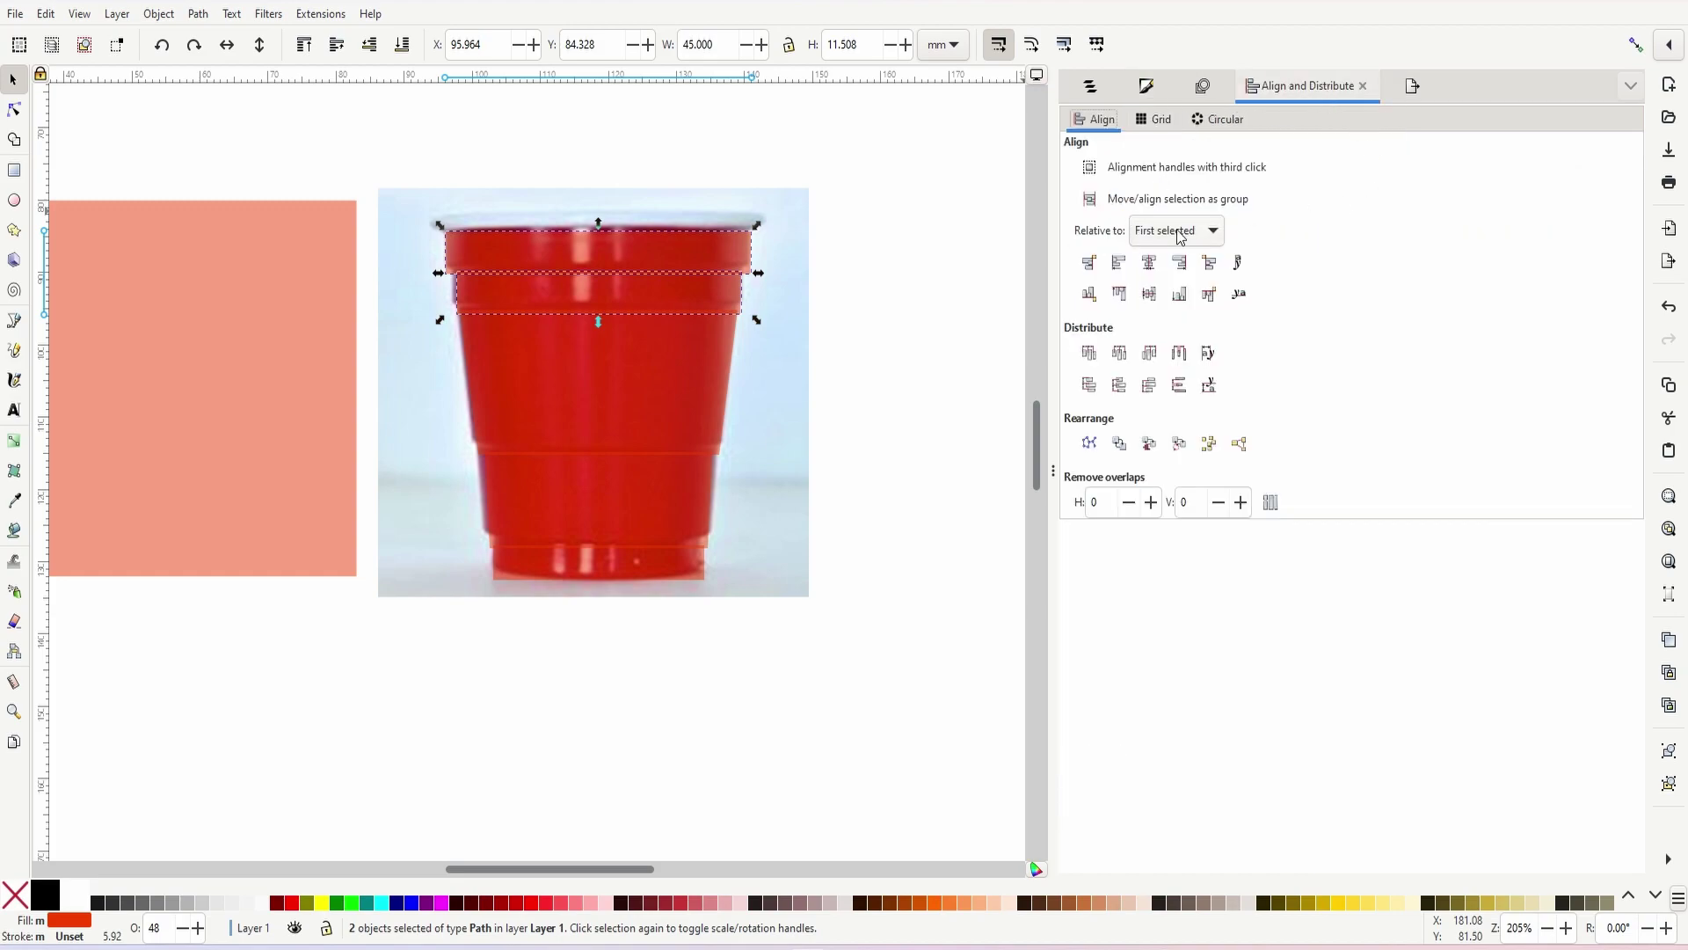
pyautogui.click(1149, 263)
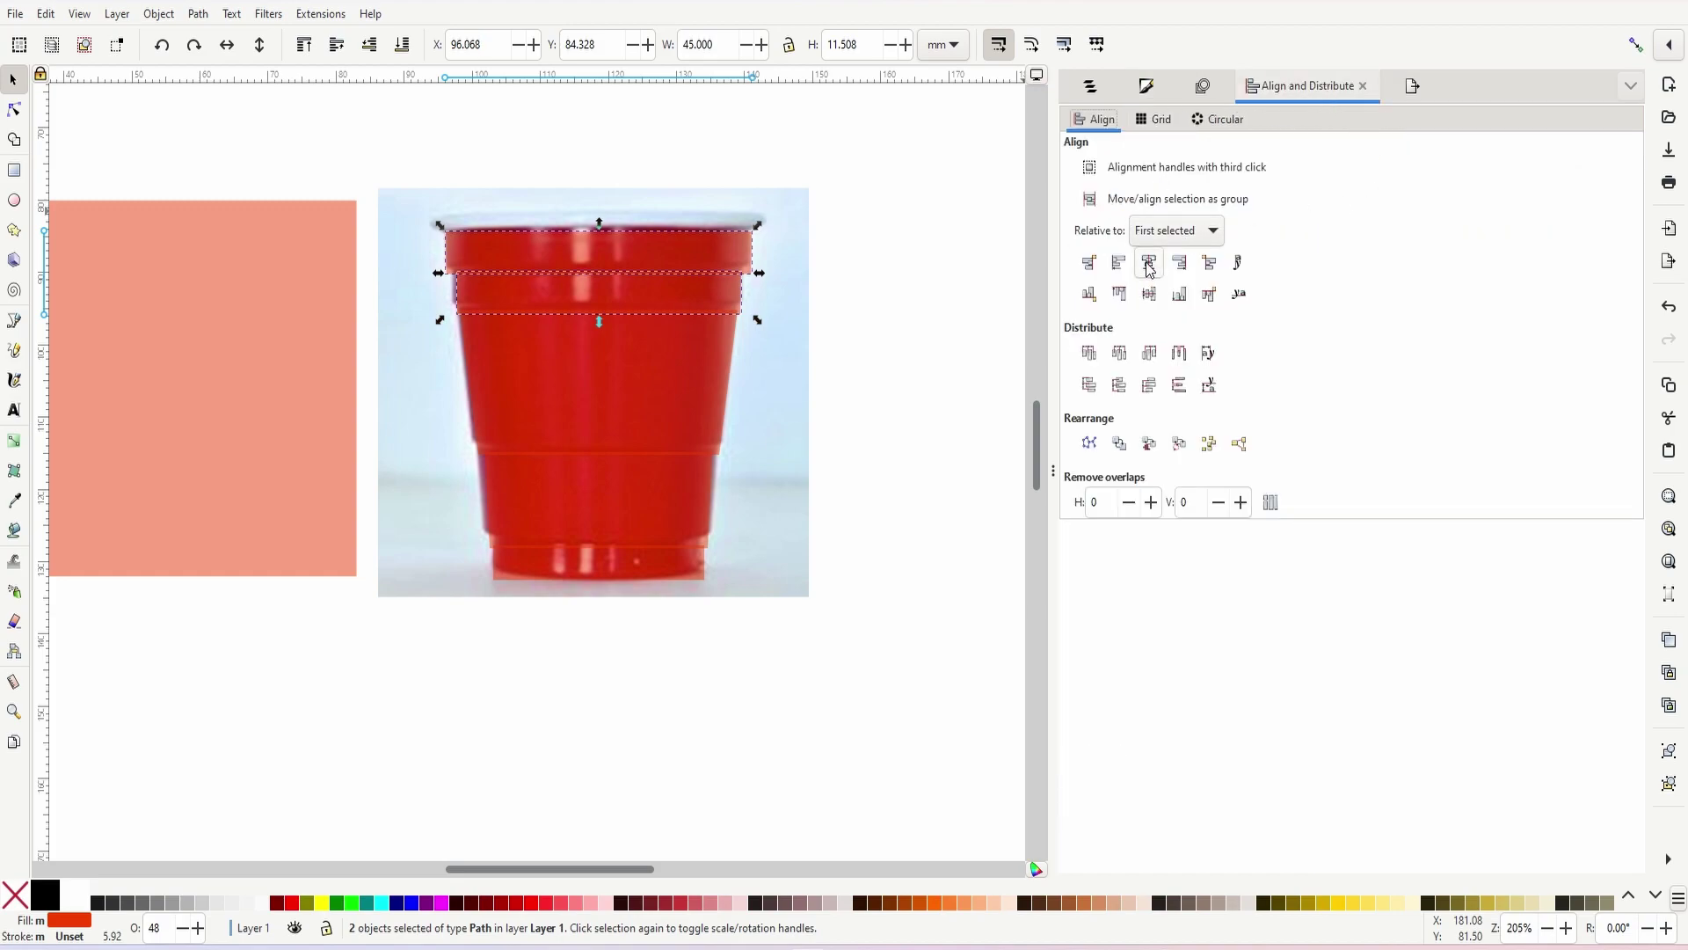
pyautogui.press('Escape')
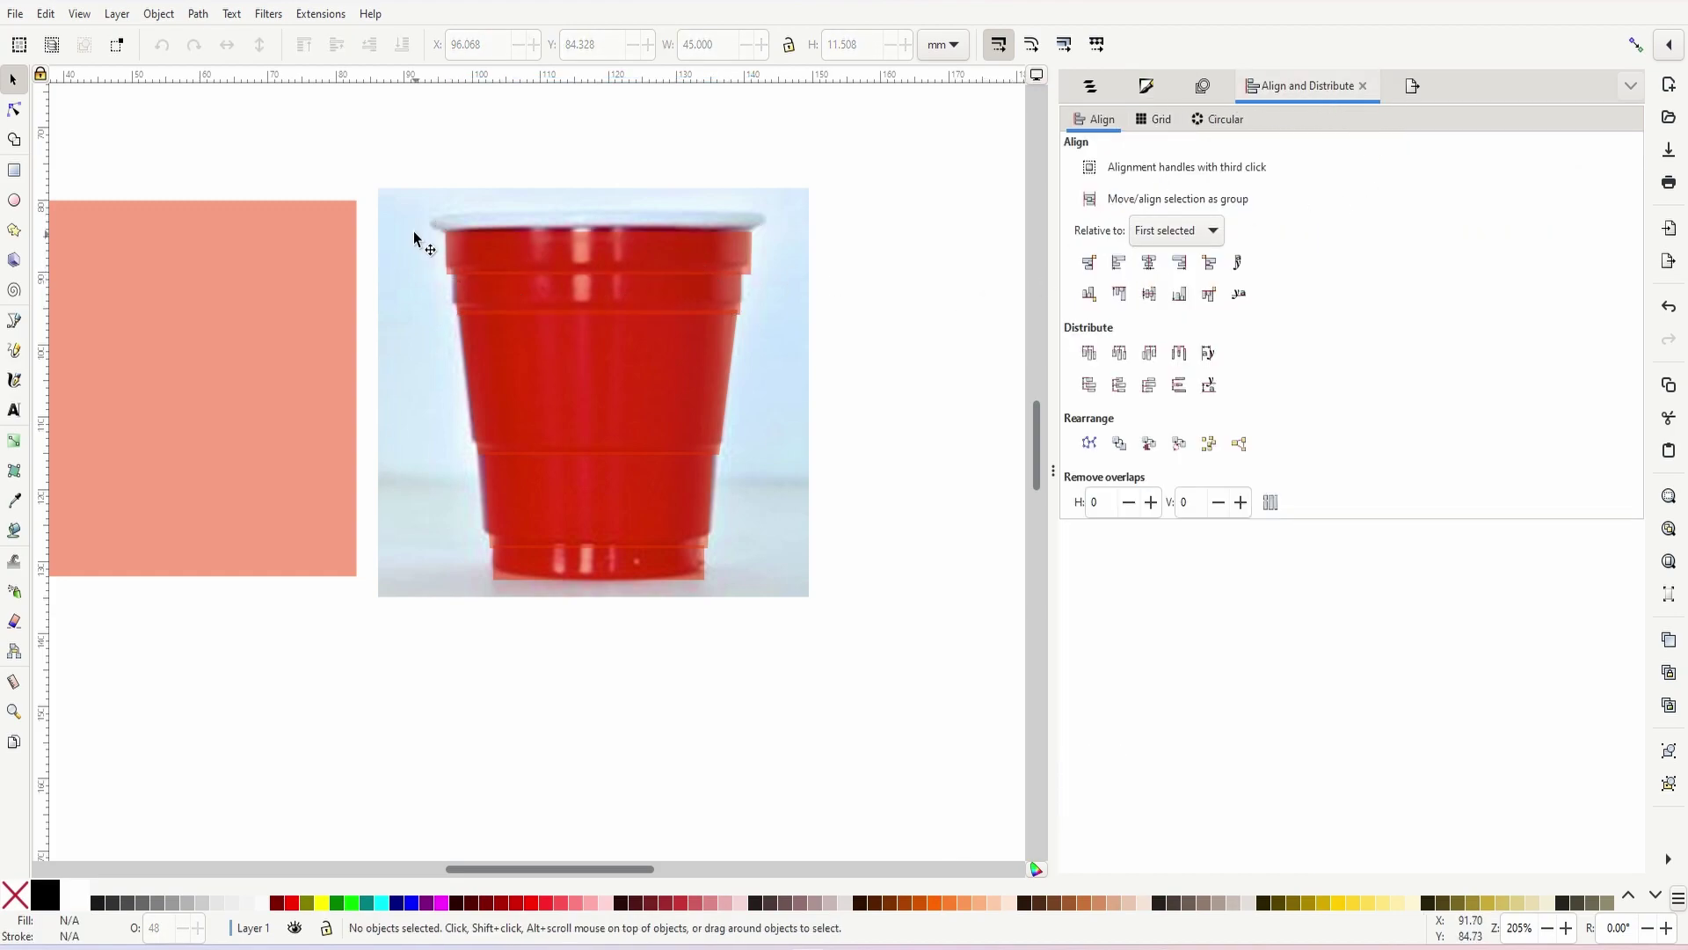
# - Unite all the stacked cup sections over the photo into one path and undo the trial move of the result
pyautogui.moveTo(392, 139); pyautogui.dragTo(761, 607)
pyautogui.click(199, 14)
pyautogui.click(227, 112)
pyautogui.moveTo(599, 338); pyautogui.dragTo(473, 337)
pyautogui.hotkey('ctrl', 'z')
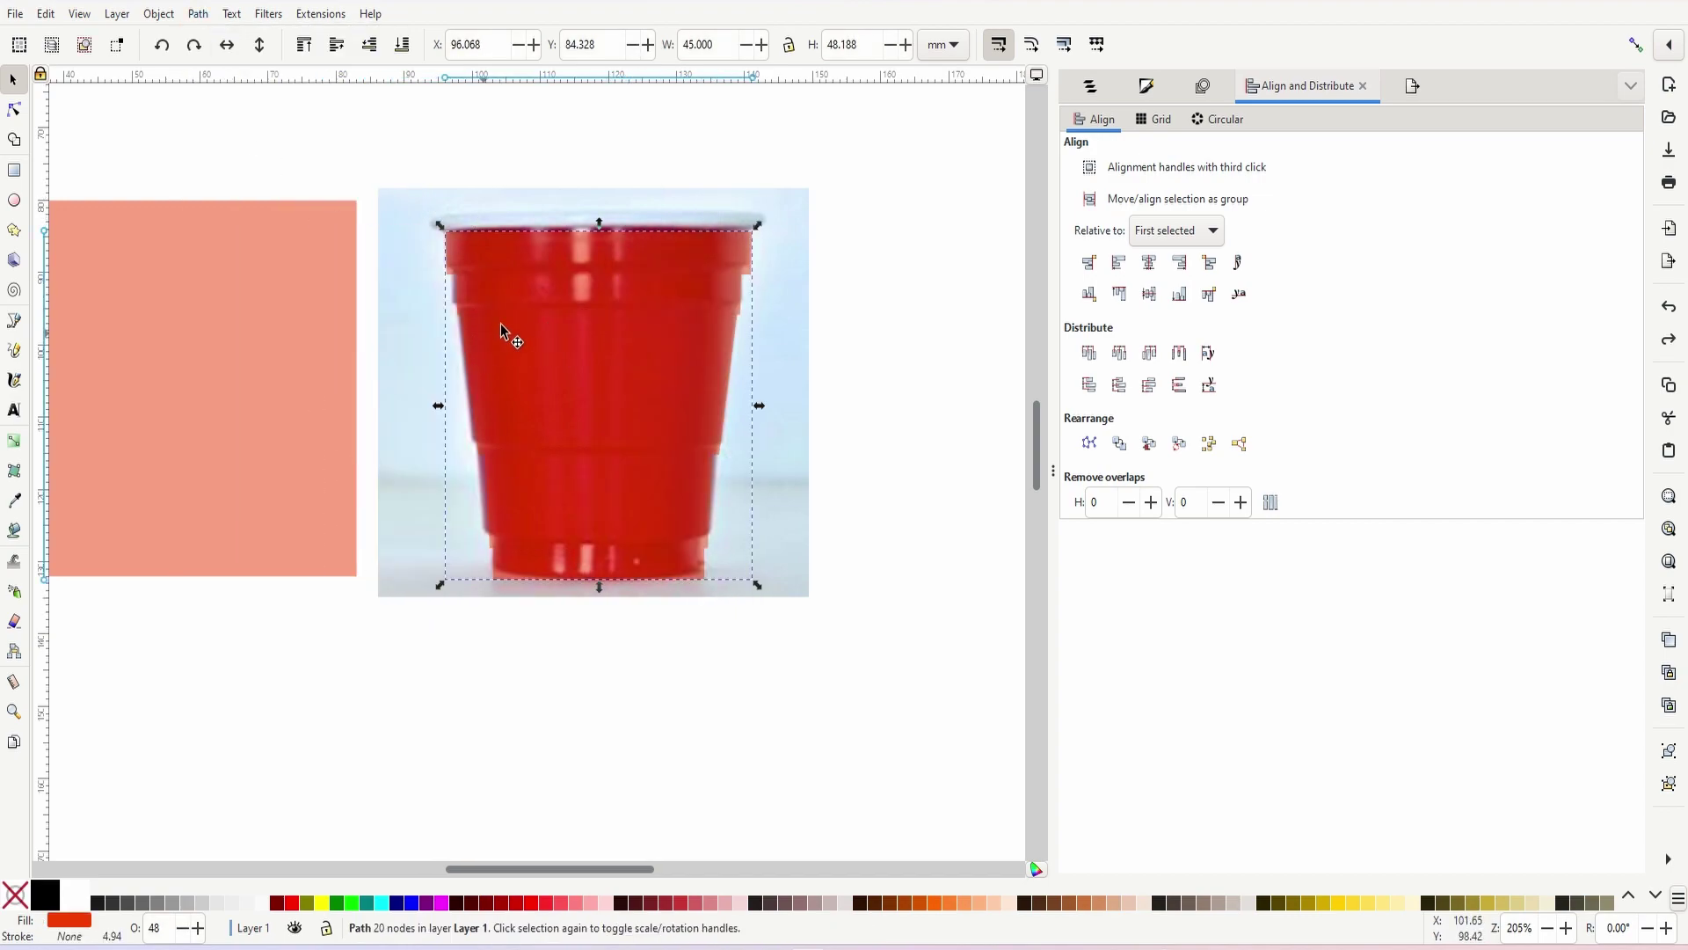
# - Draw a rectangle about 2.6 mm high over the cup's white rim and set its width to 50 mm
pyautogui.click(14, 170)
pyautogui.moveTo(429, 212); pyautogui.dragTo(767, 231)
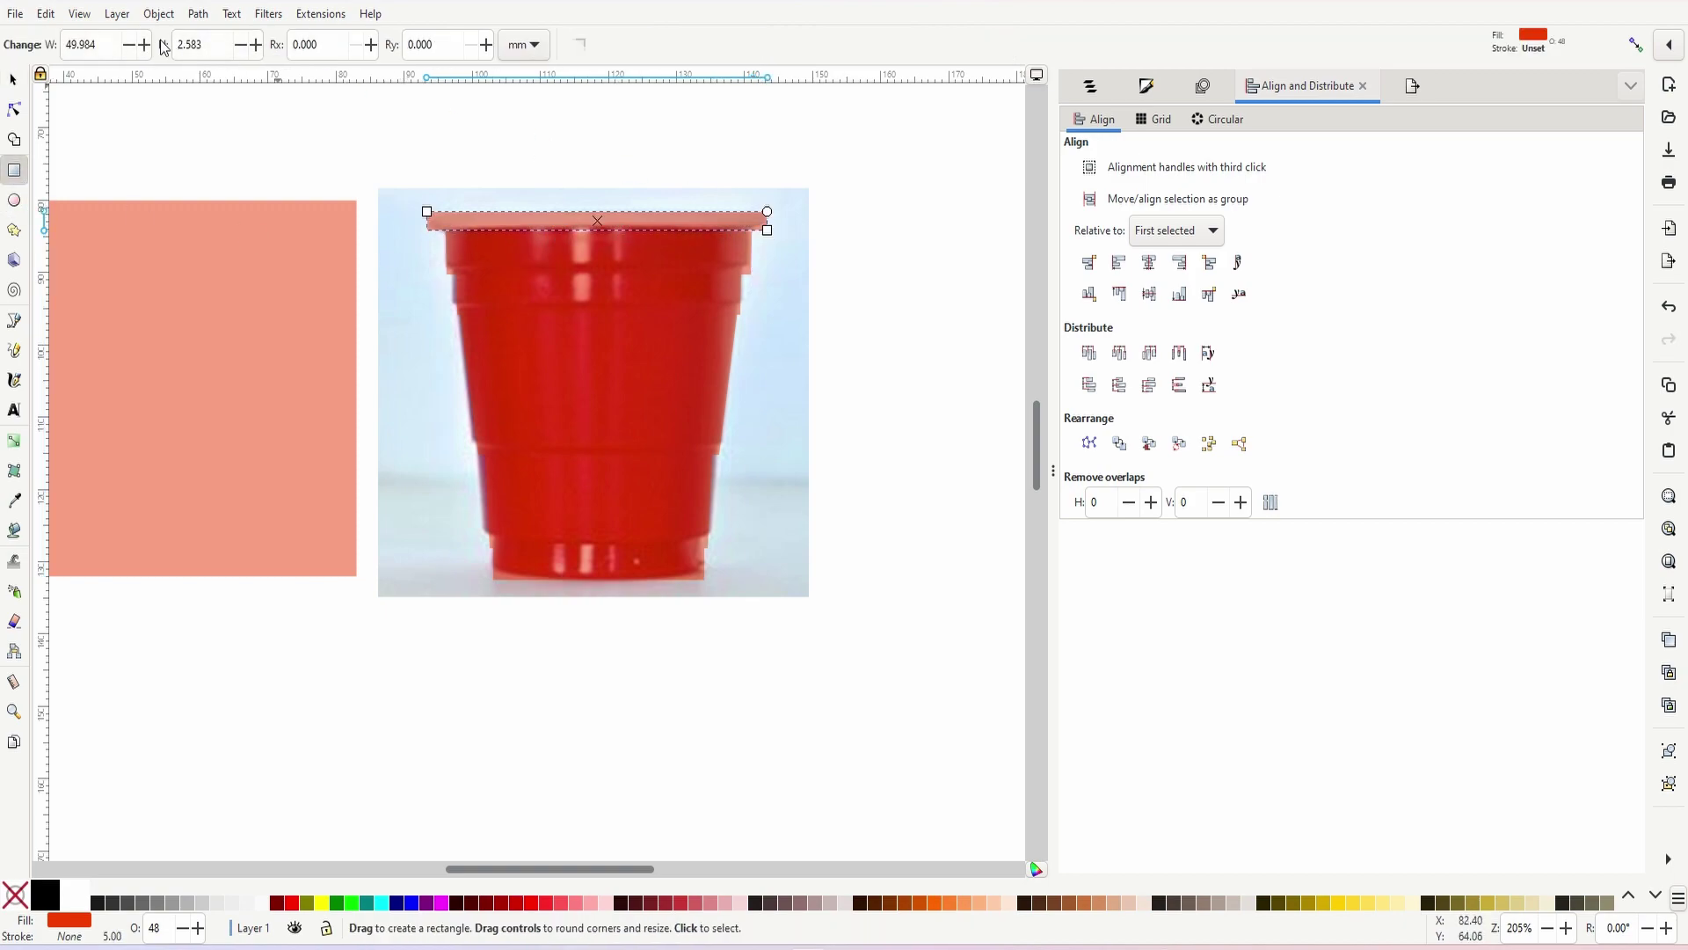
pyautogui.click(14, 82)
pyautogui.doubleClick(722, 50)
pyautogui.write('50')
pyautogui.press('Return')
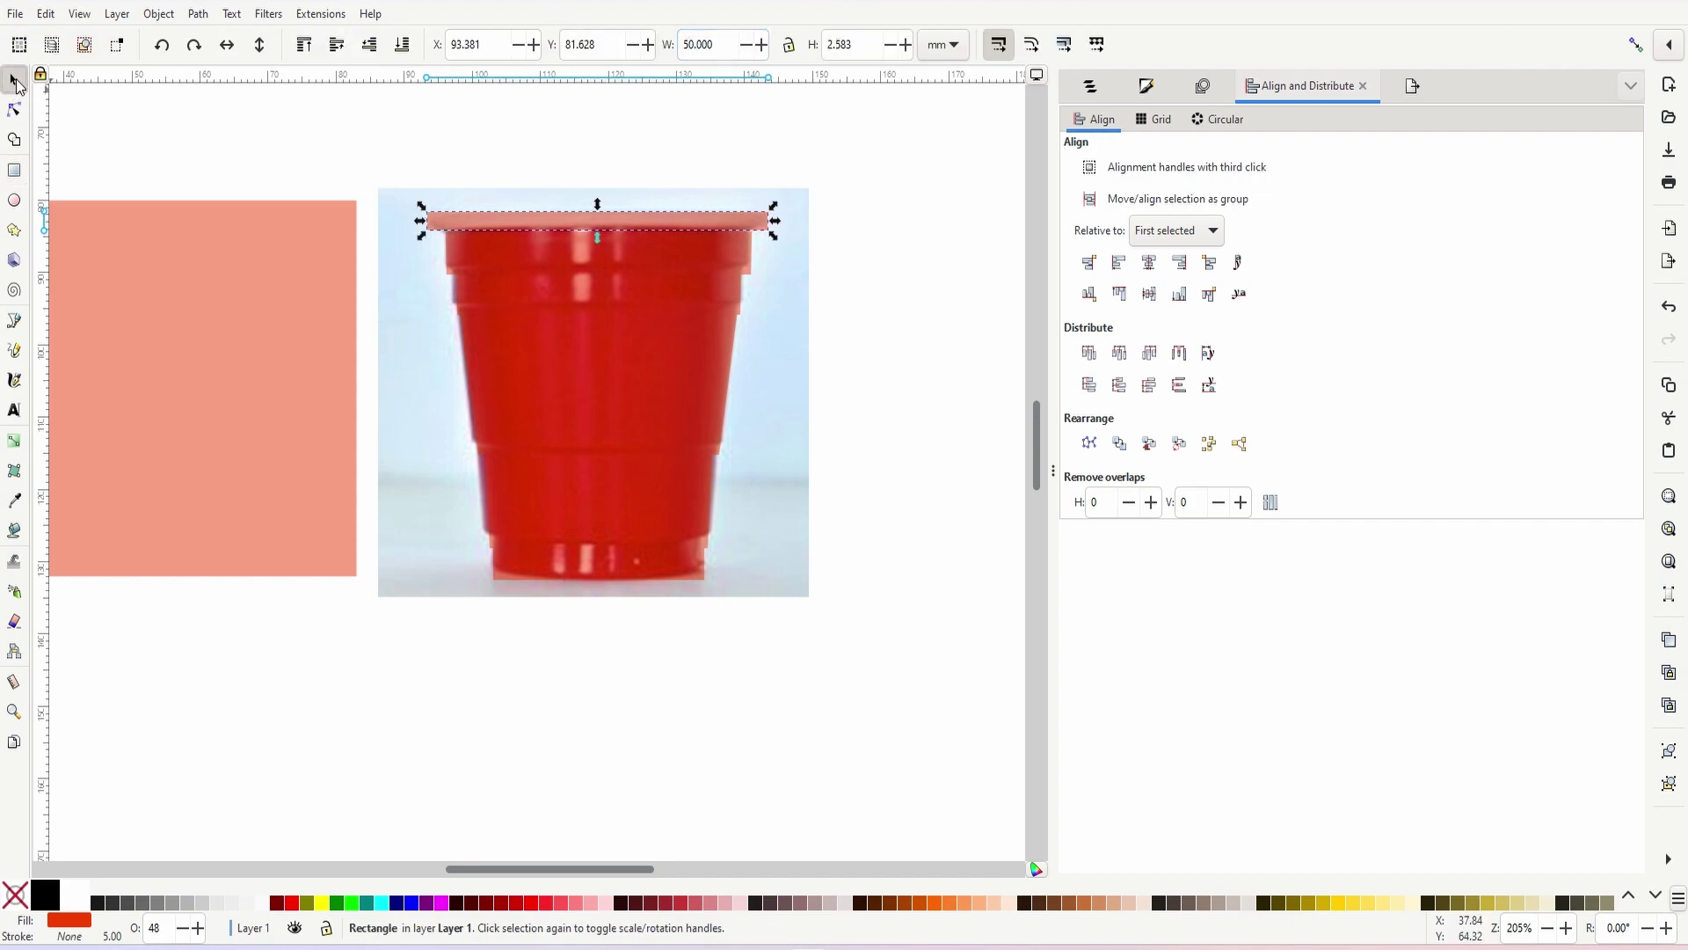
# - Centre the rim rectangle horizontally on the united cup body, relative to the first selected object
pyautogui.click(653, 262)
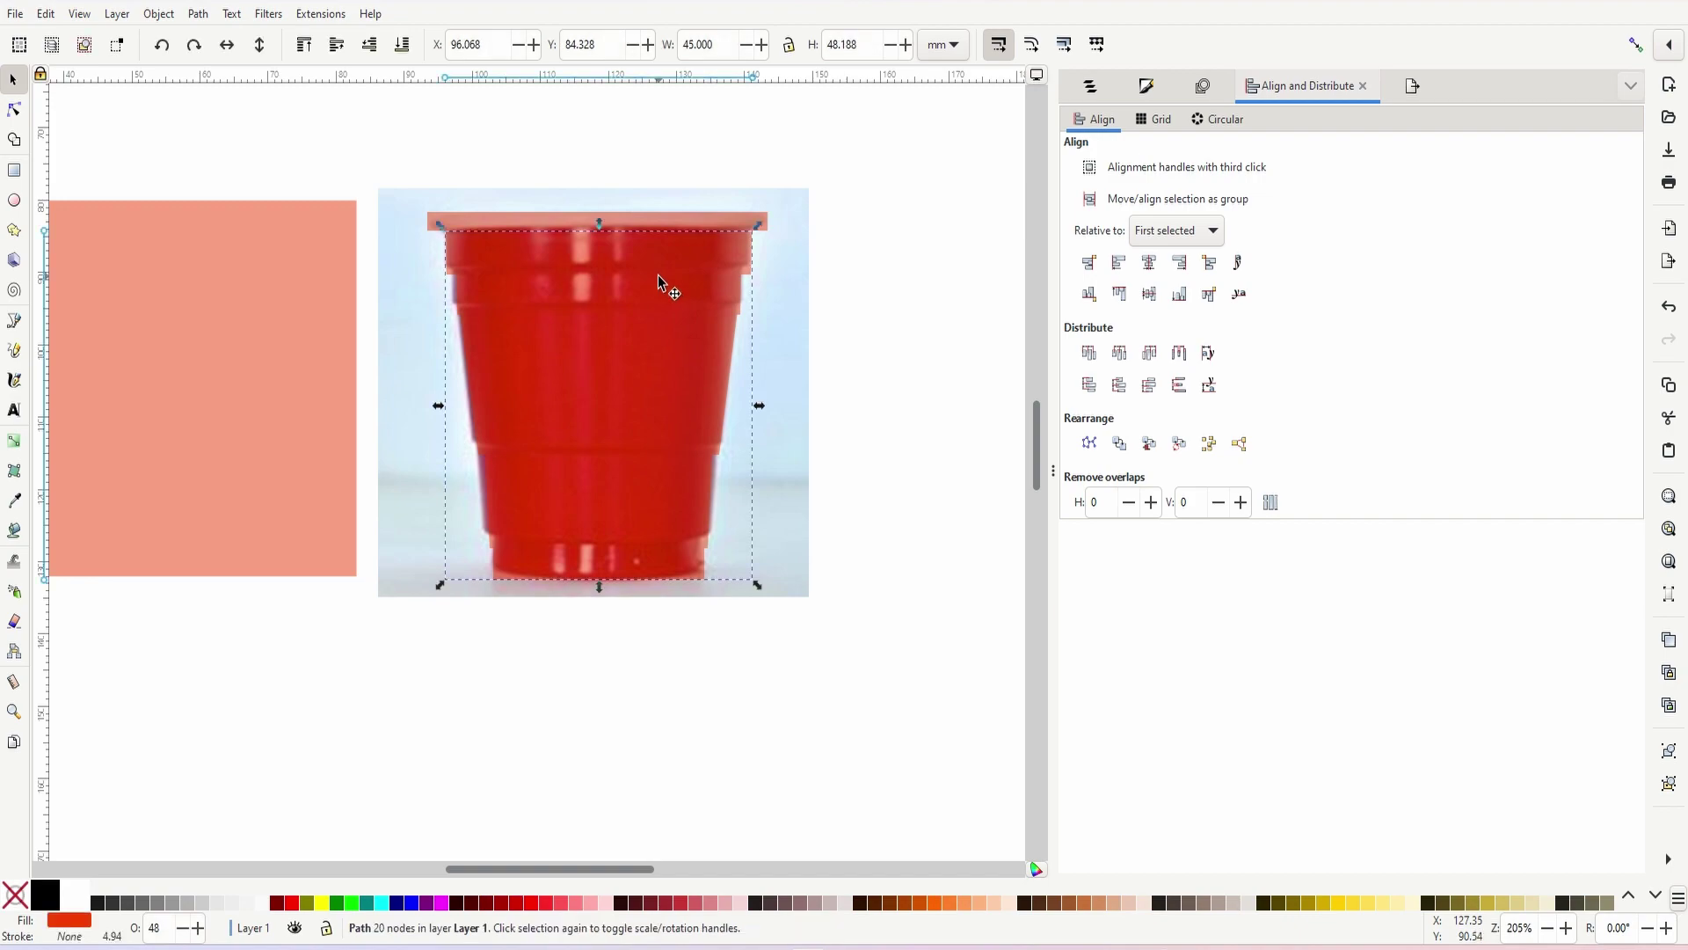
pyautogui.keyDown('shift'); pyautogui.click(694, 220); pyautogui.keyUp('shift')
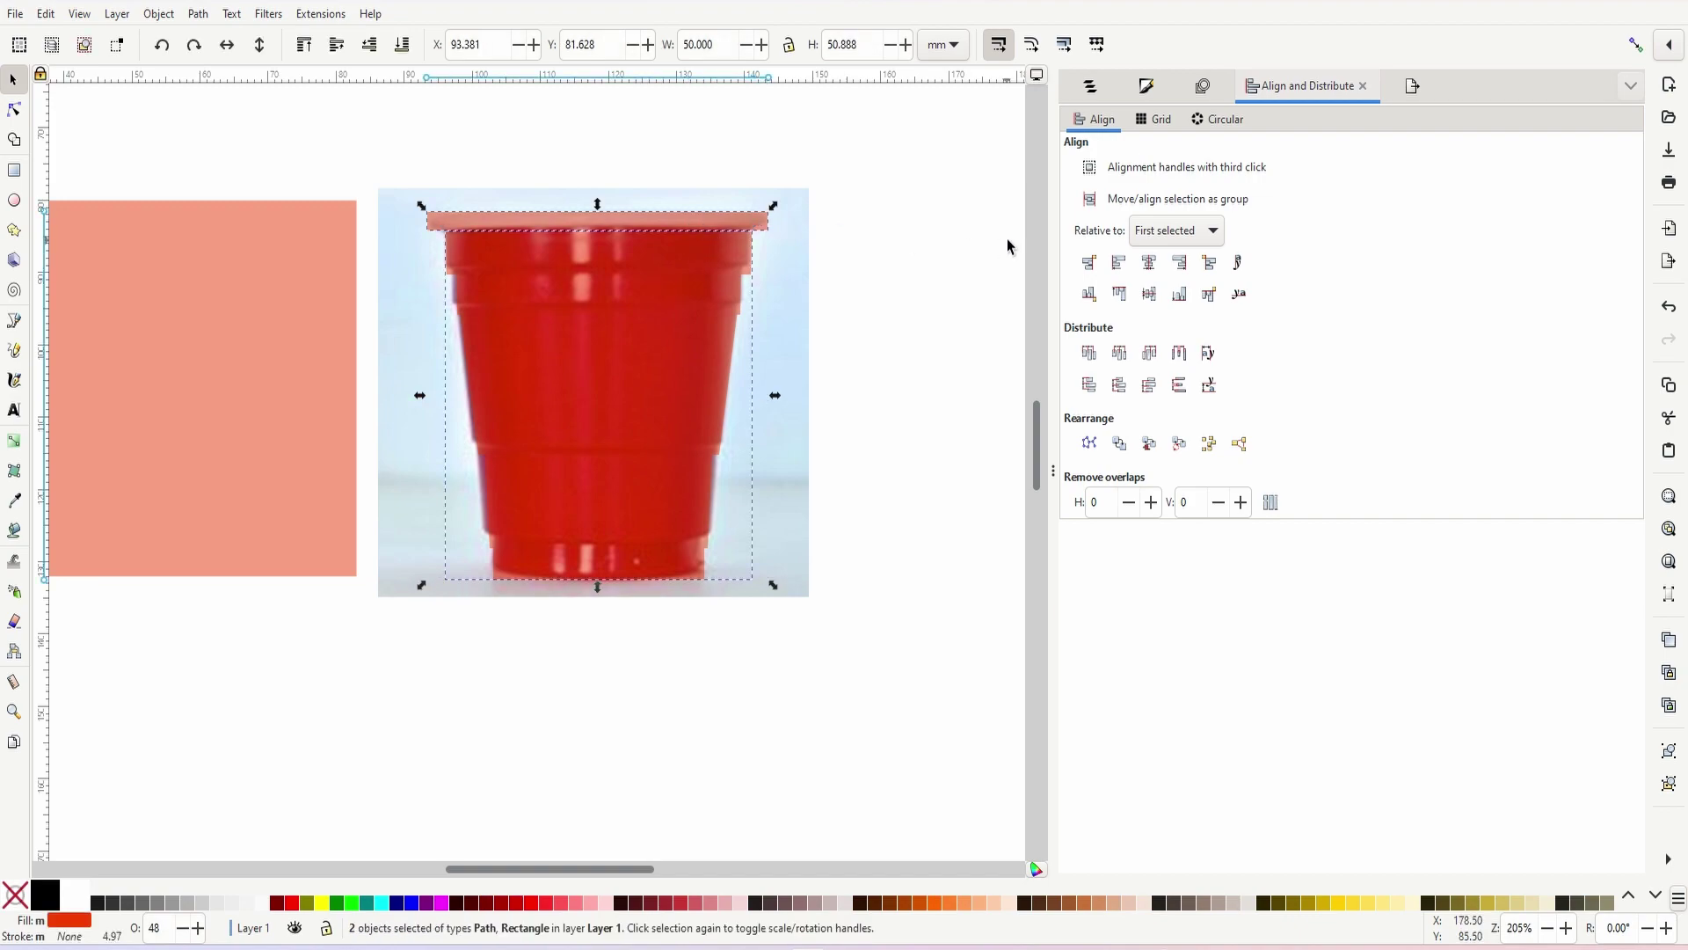
pyautogui.click(1149, 264)
pyautogui.click(816, 167)
# - Convert the rim rectangle to a path and fully round its four corners with the Corners path effect
pyautogui.click(713, 214)
pyautogui.press('z')
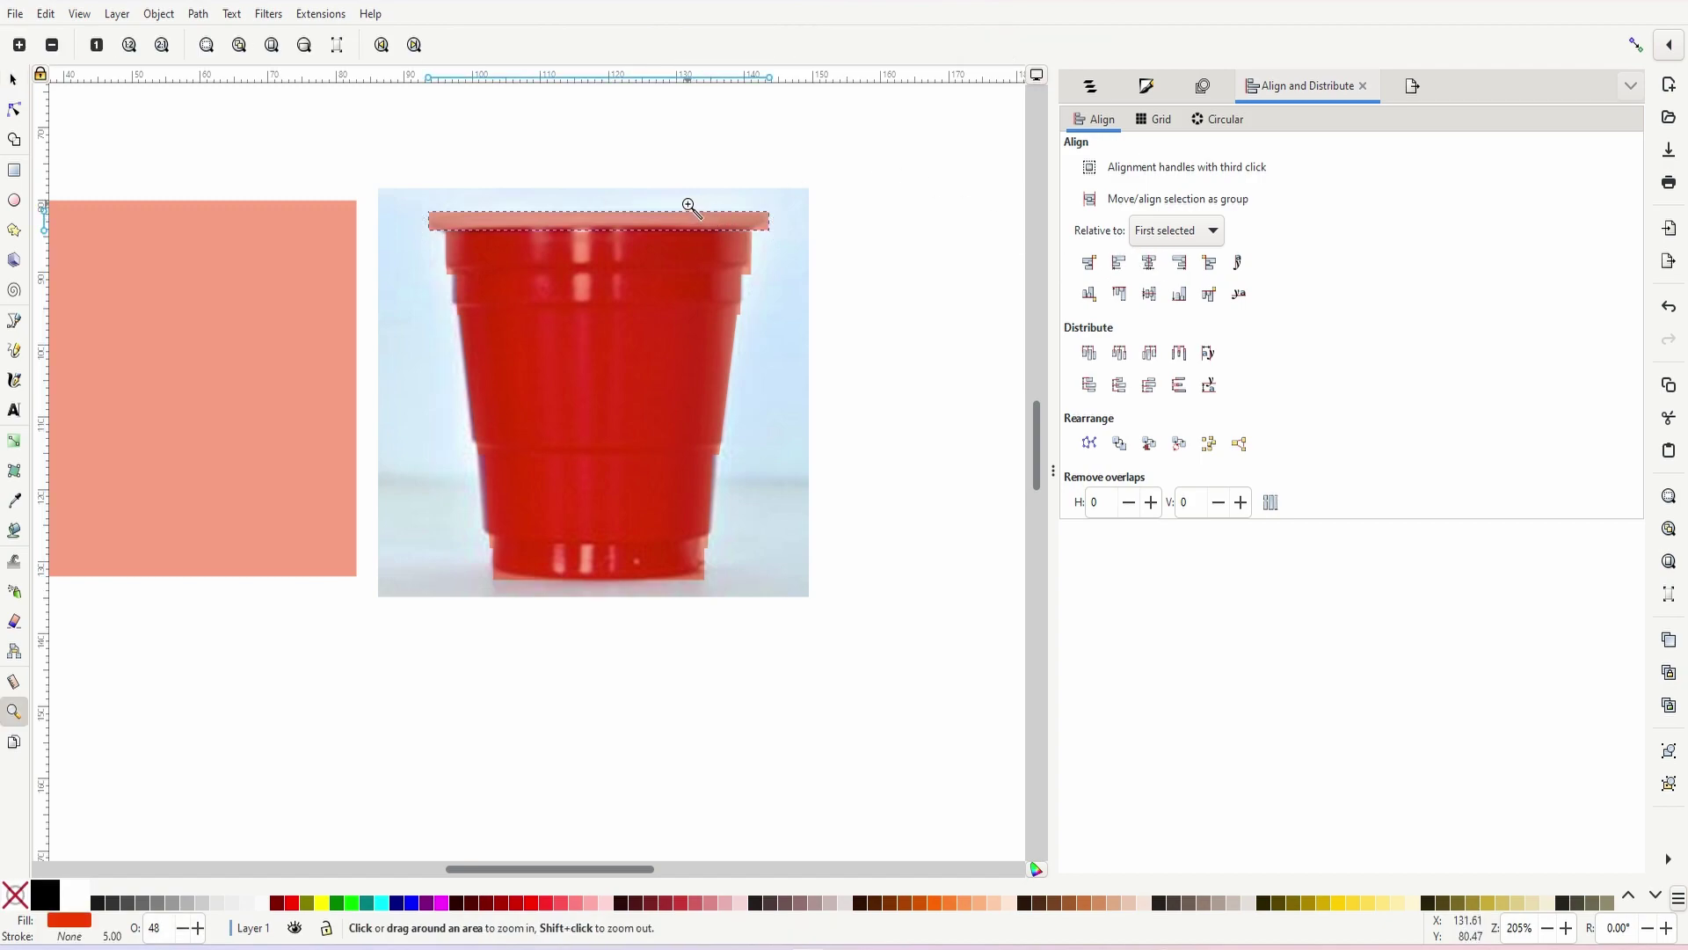
pyautogui.click(690, 210)
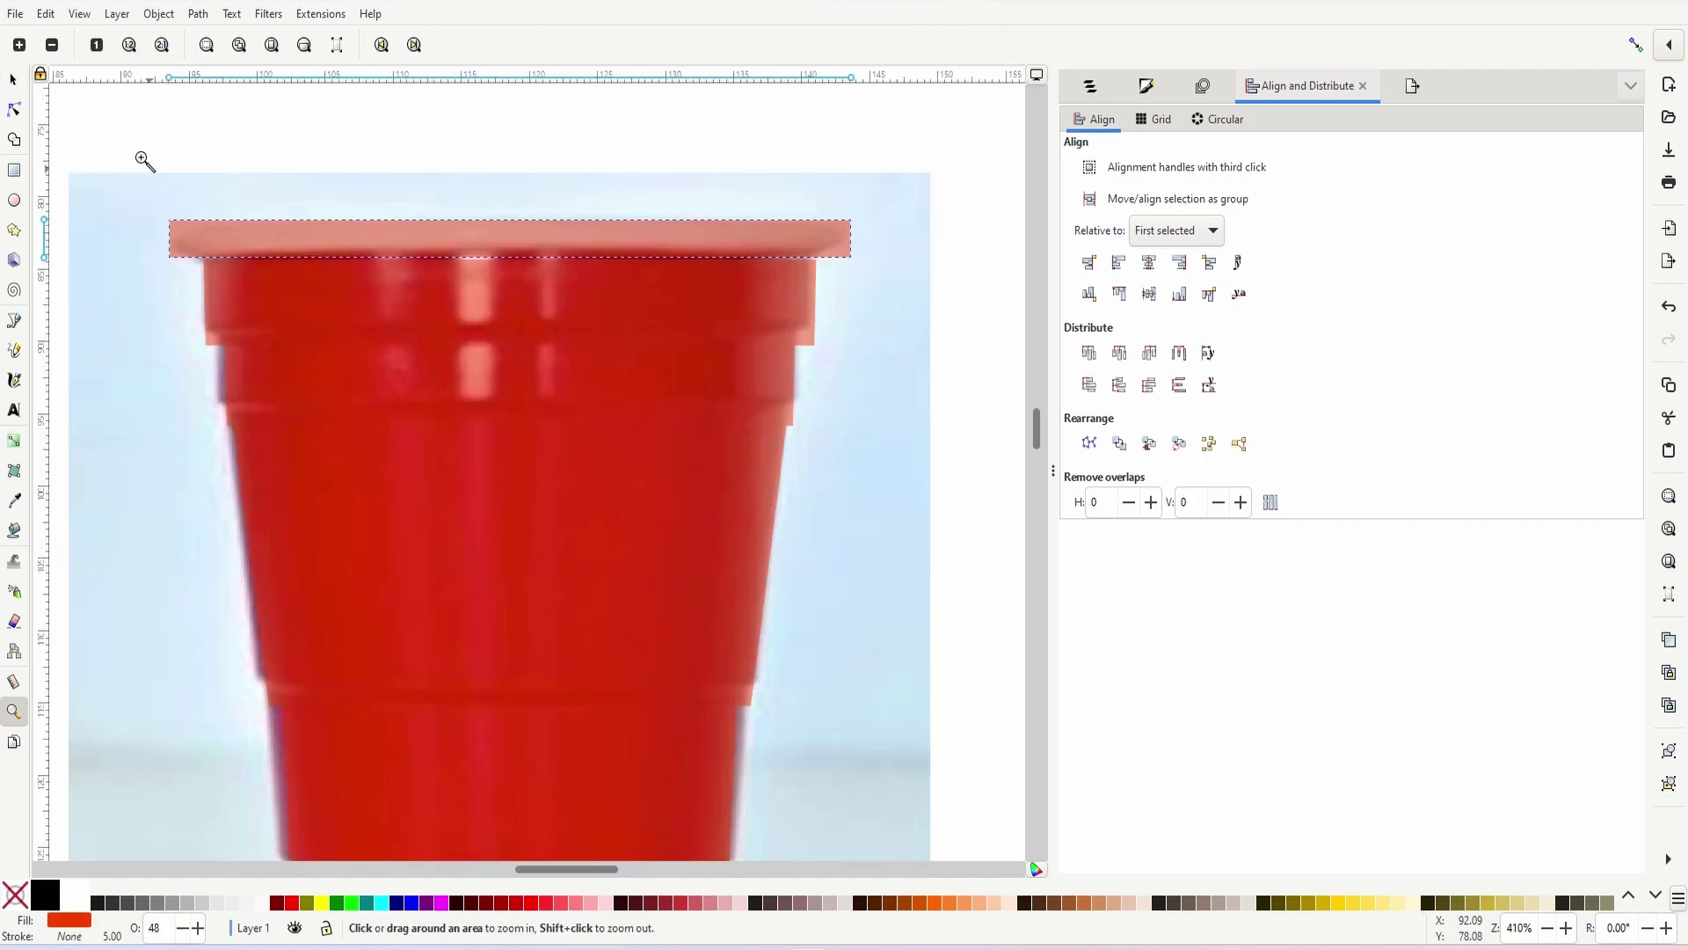
pyautogui.click(14, 110)
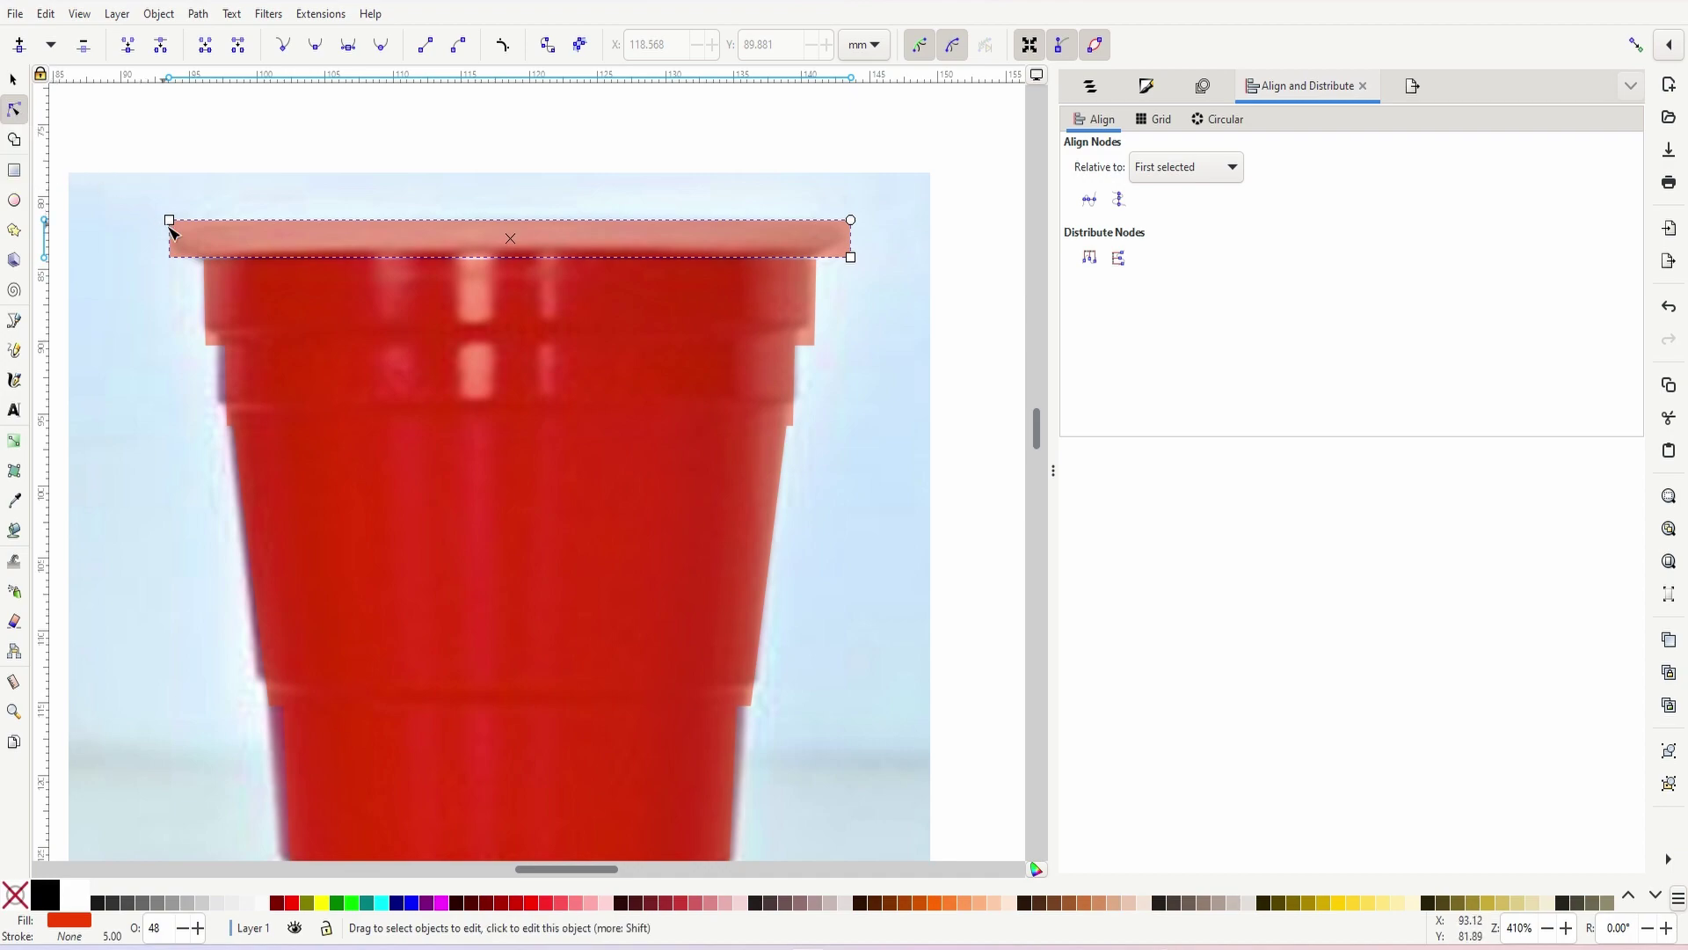
pyautogui.click(198, 14)
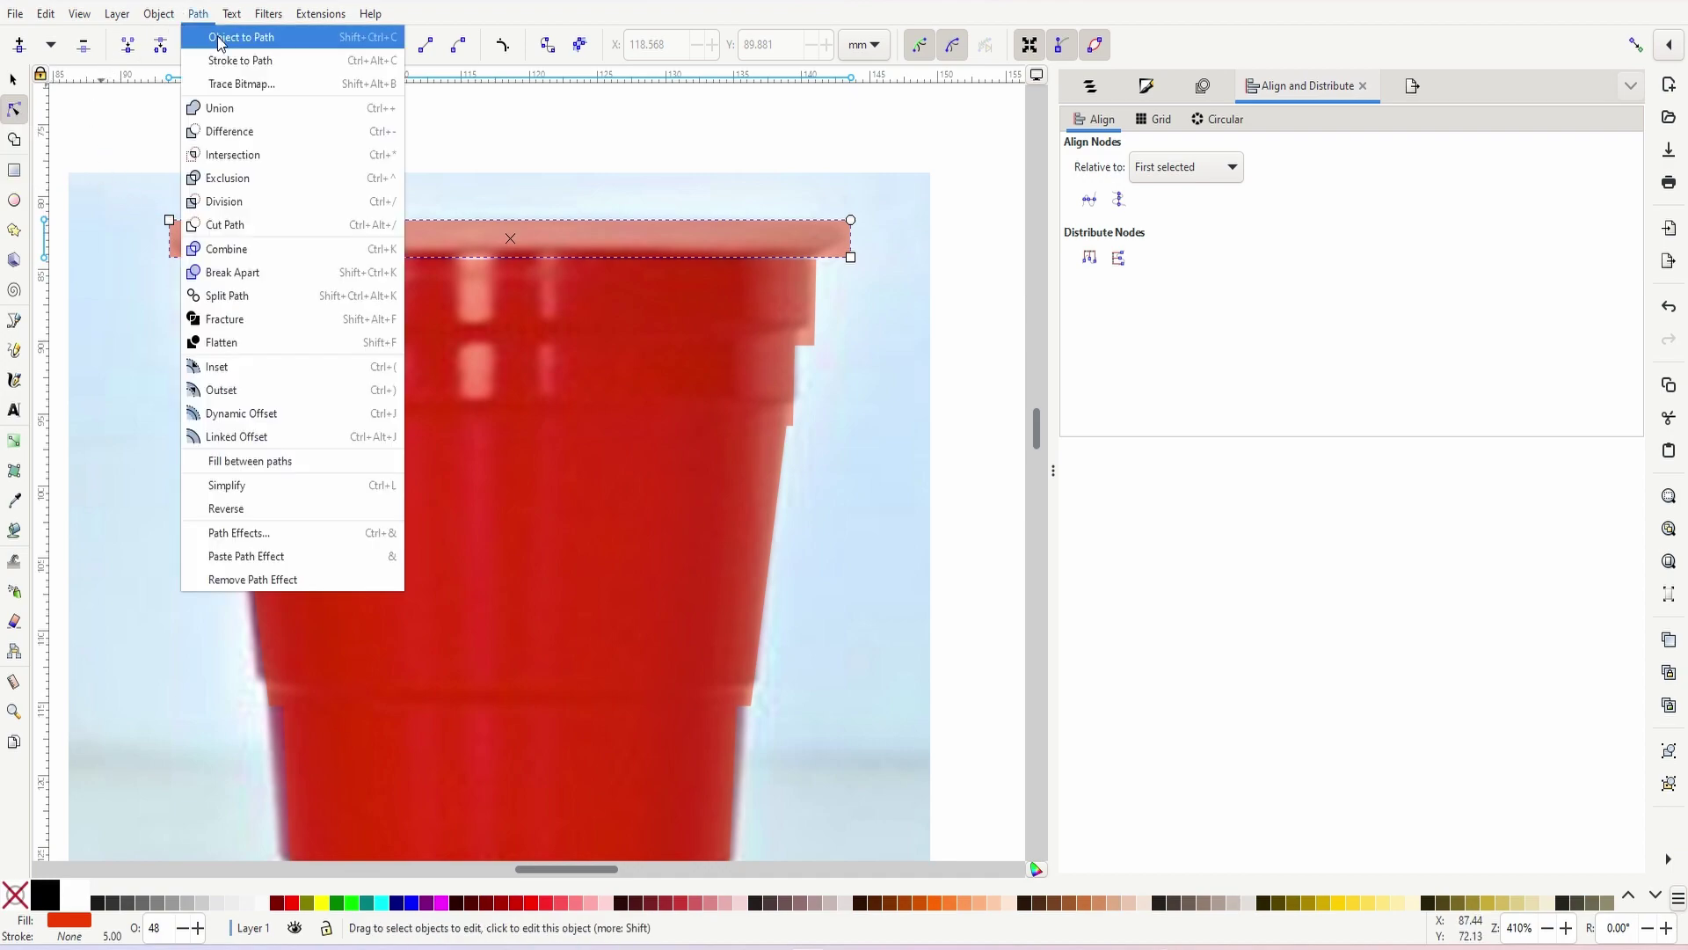
pyautogui.click(219, 38)
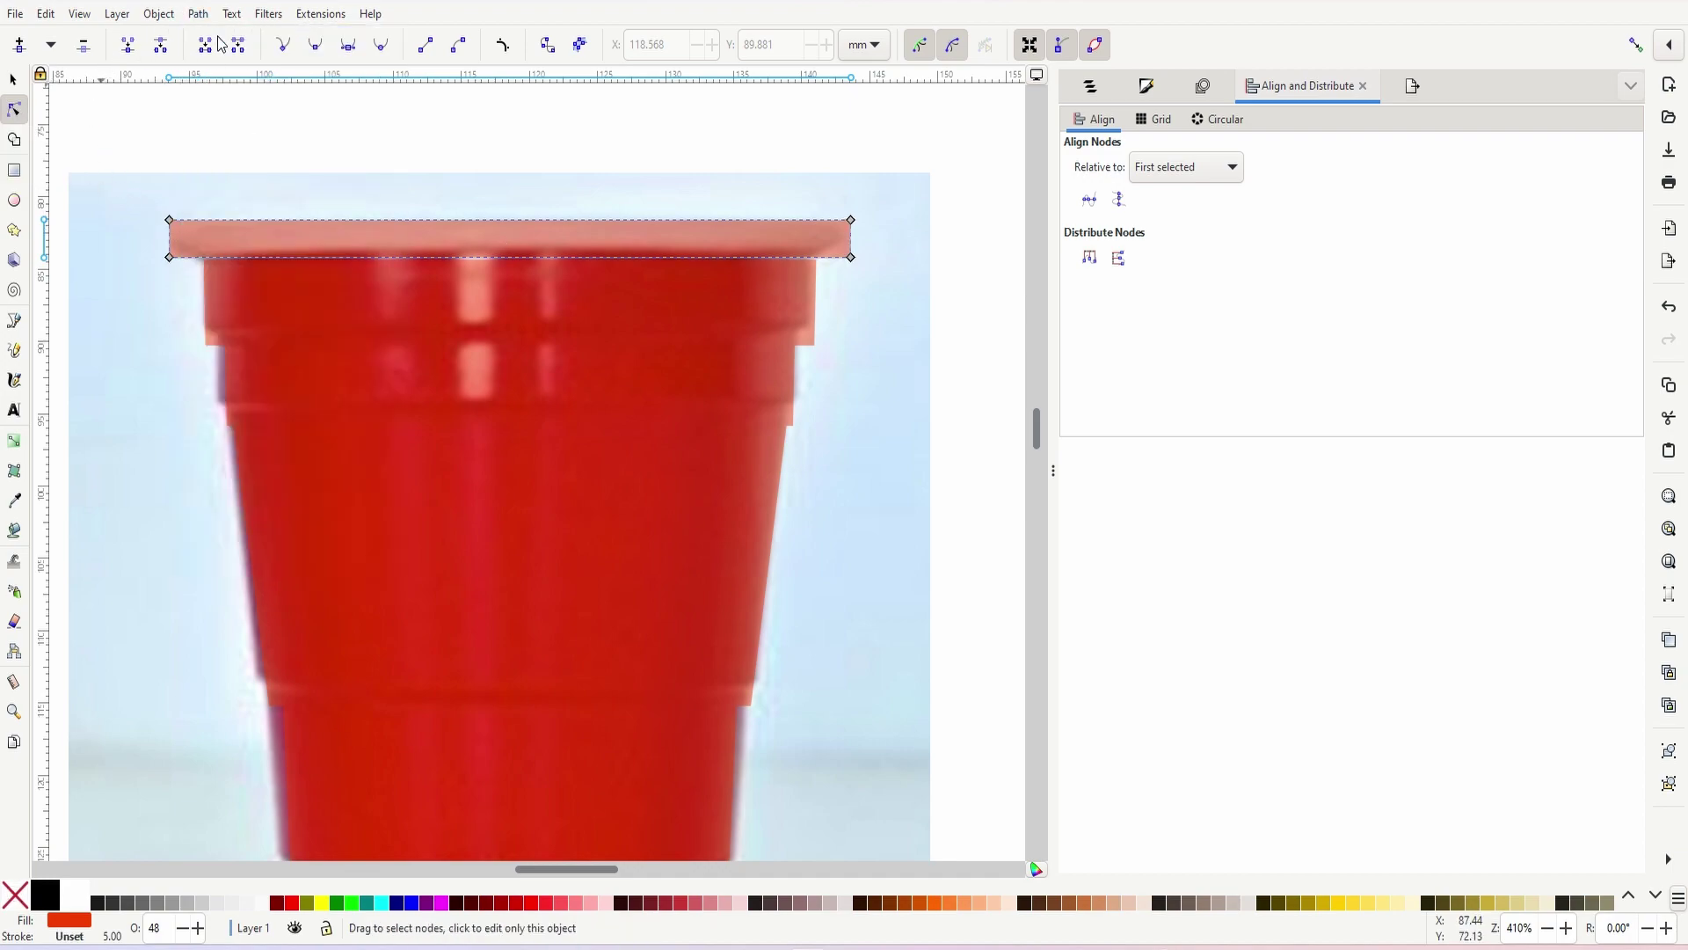
pyautogui.click(501, 47)
pyautogui.moveTo(139, 196); pyautogui.dragTo(898, 296)
pyautogui.moveTo(852, 228); pyautogui.dragTo(858, 241)
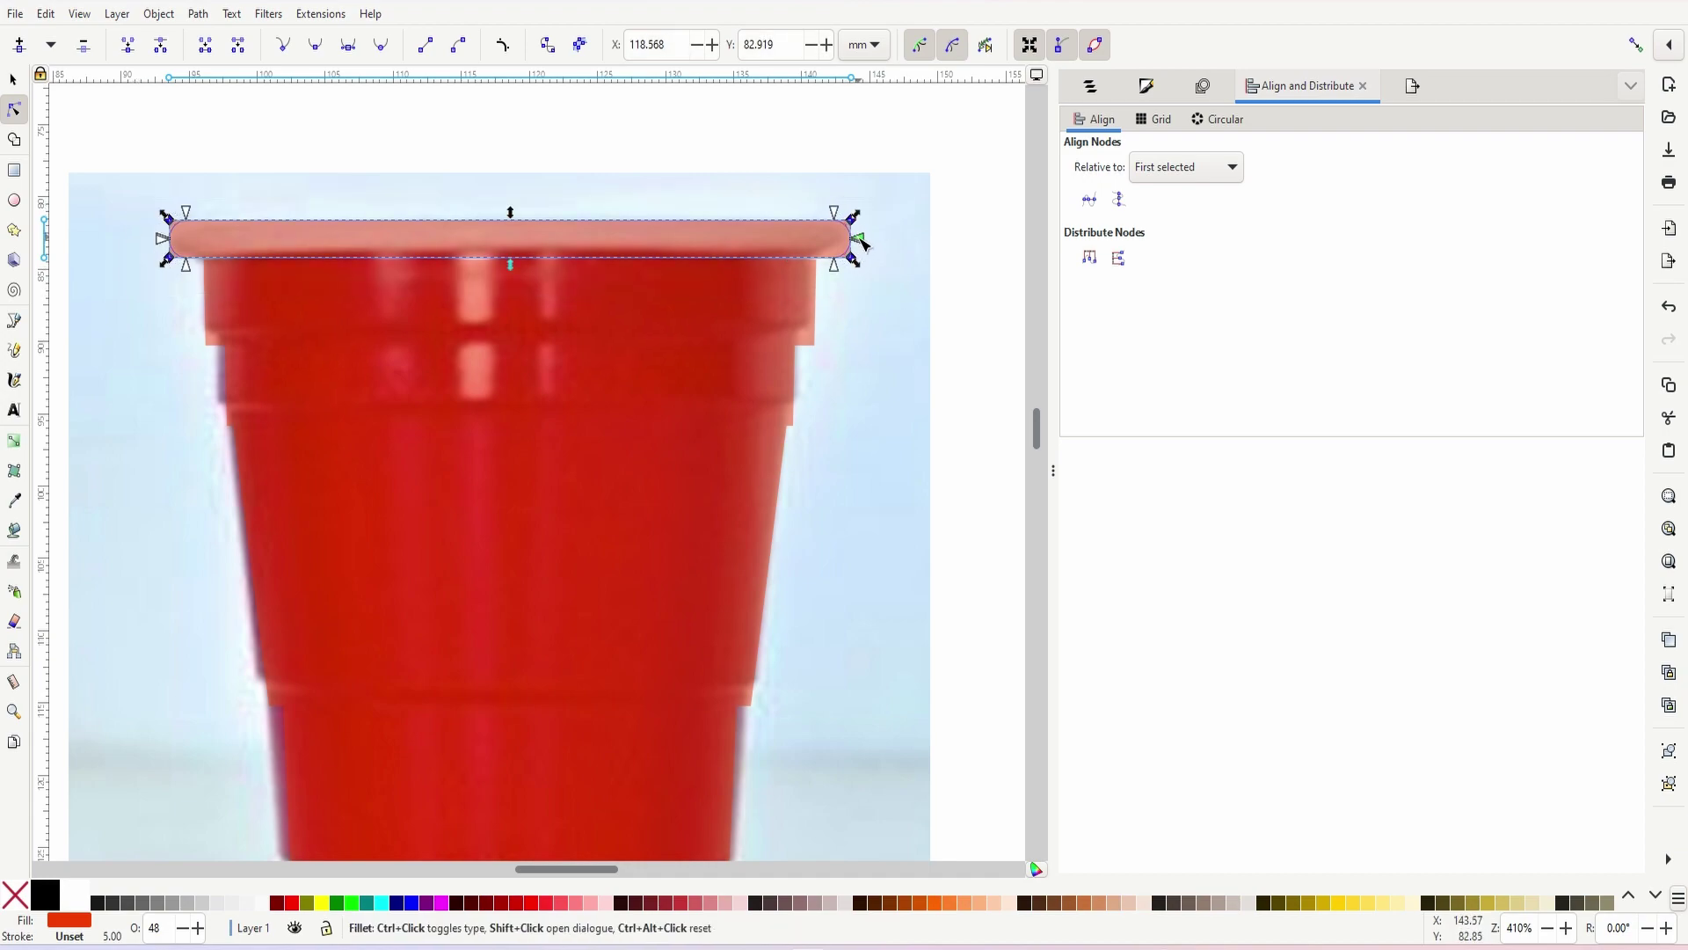
# - Unite the rounded rim with the cup body into a single silhouette path
pyautogui.click(13, 79)
pyautogui.keyDown('shift'); pyautogui.click(358, 260); pyautogui.keyUp('shift')
pyautogui.click(197, 15)
pyautogui.click(313, 143)
pyautogui.click(306, 236)
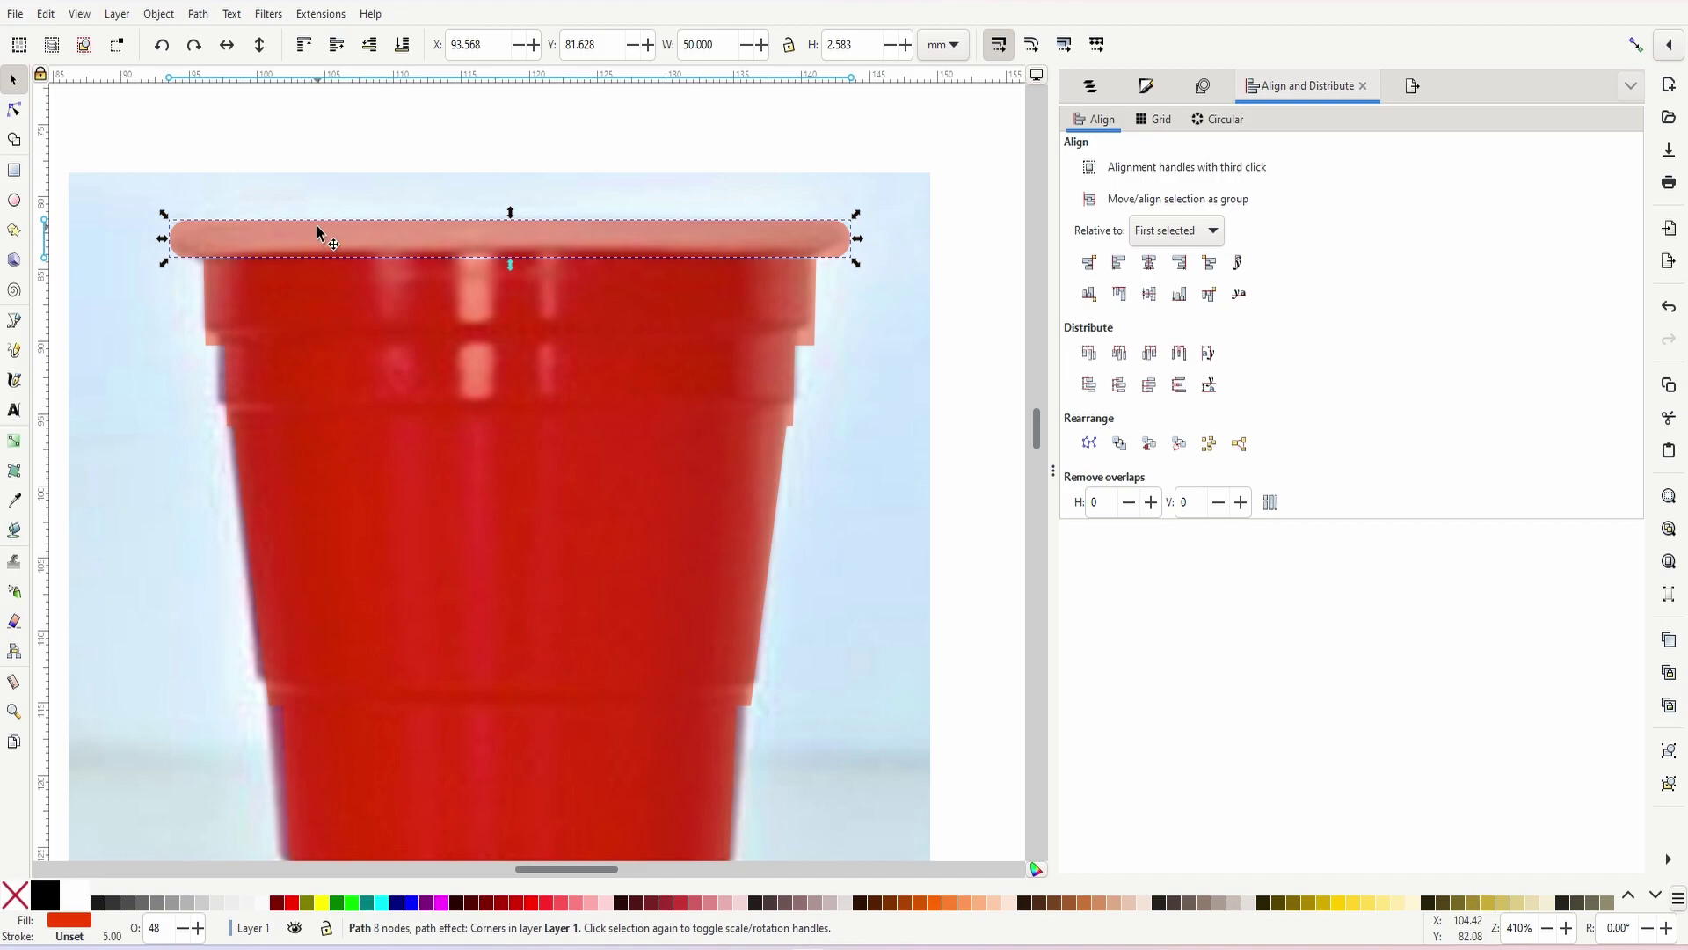
pyautogui.keyDown('shift'); pyautogui.click(365, 292); pyautogui.keyUp('shift')
pyautogui.click(198, 13)
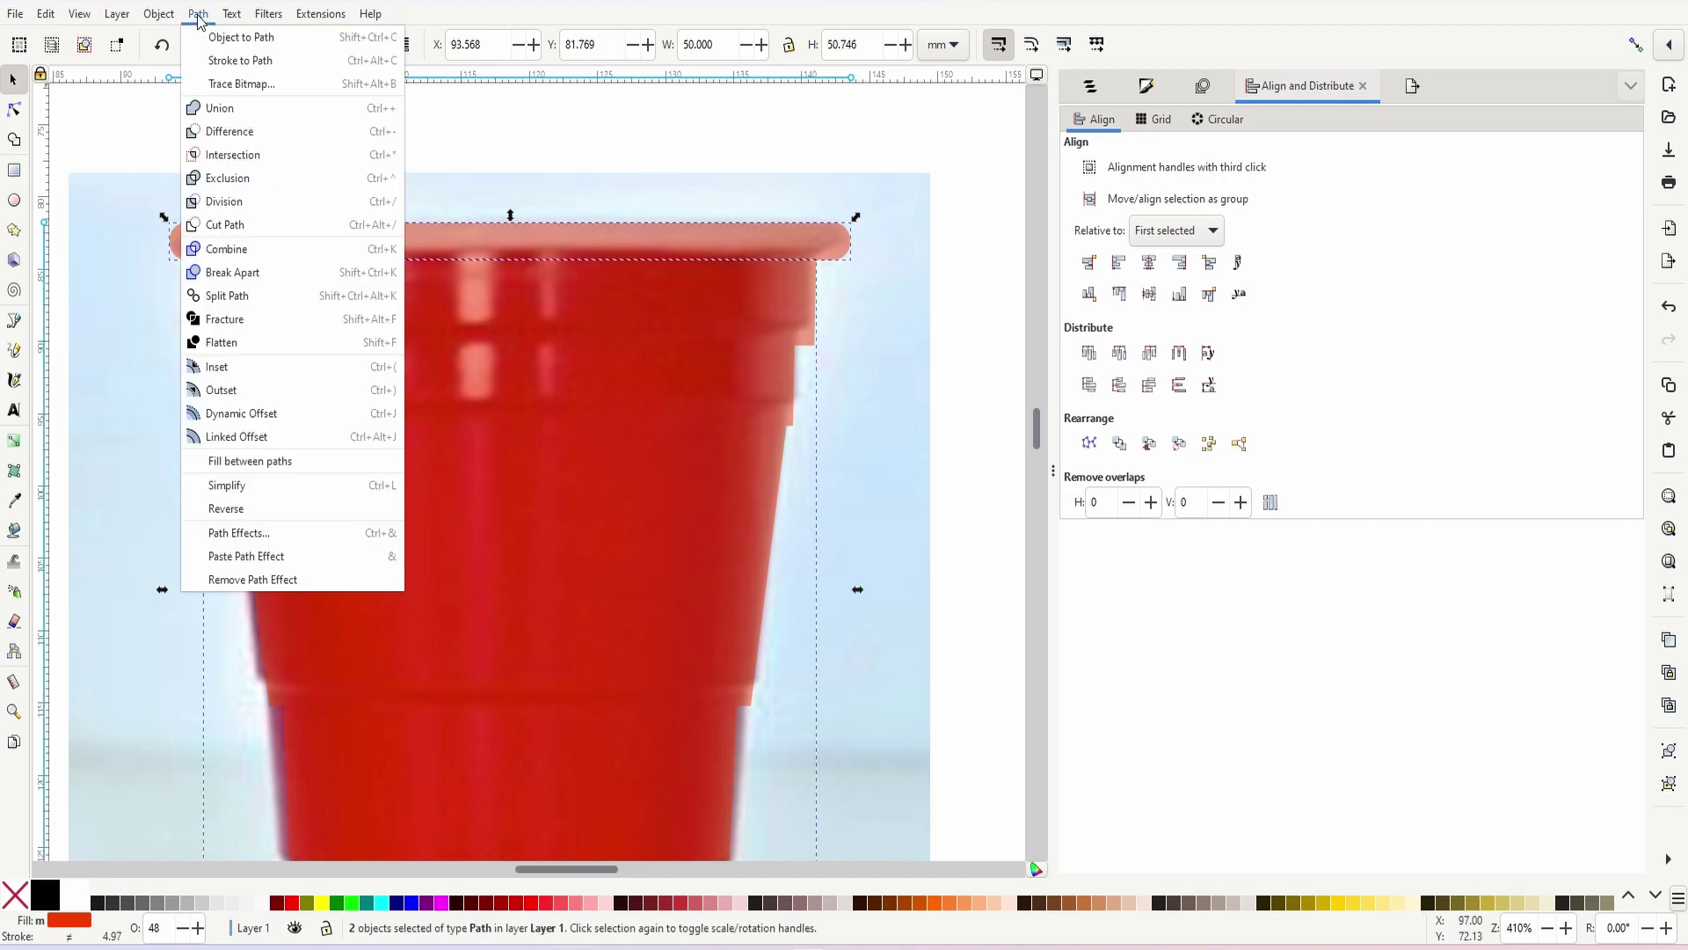
pyautogui.click(215, 107)
# - Set the cup silhouette's height to 52 mm
pyautogui.scroll(-2, 606, 318)
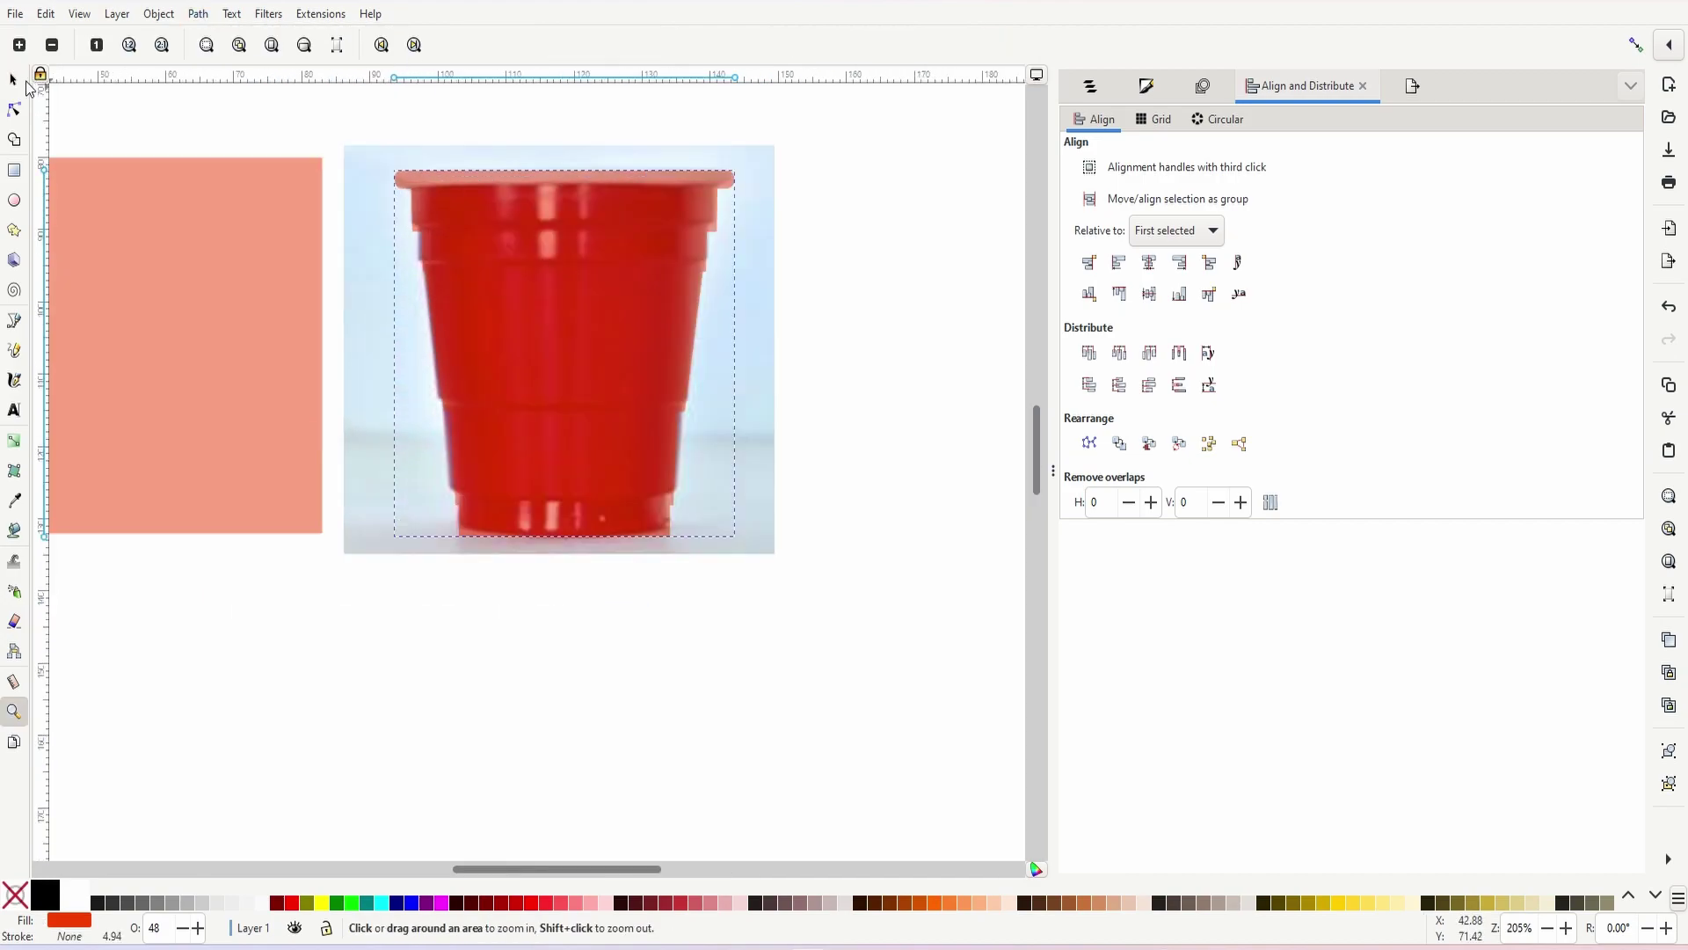
pyautogui.click(611, 324)
pyautogui.moveTo(860, 43); pyautogui.dragTo(824, 44)
pyautogui.write('52')
pyautogui.press('Return')
# - Move the cup silhouette over the guide square beside the photo and delete the square
pyautogui.moveTo(584, 362); pyautogui.dragTo(167, 329)
pyautogui.click(268, 291)
pyautogui.press('Delete')
# - Delete the reference photo and reposition the finished cup silhouette on the page
pyautogui.click(461, 325)
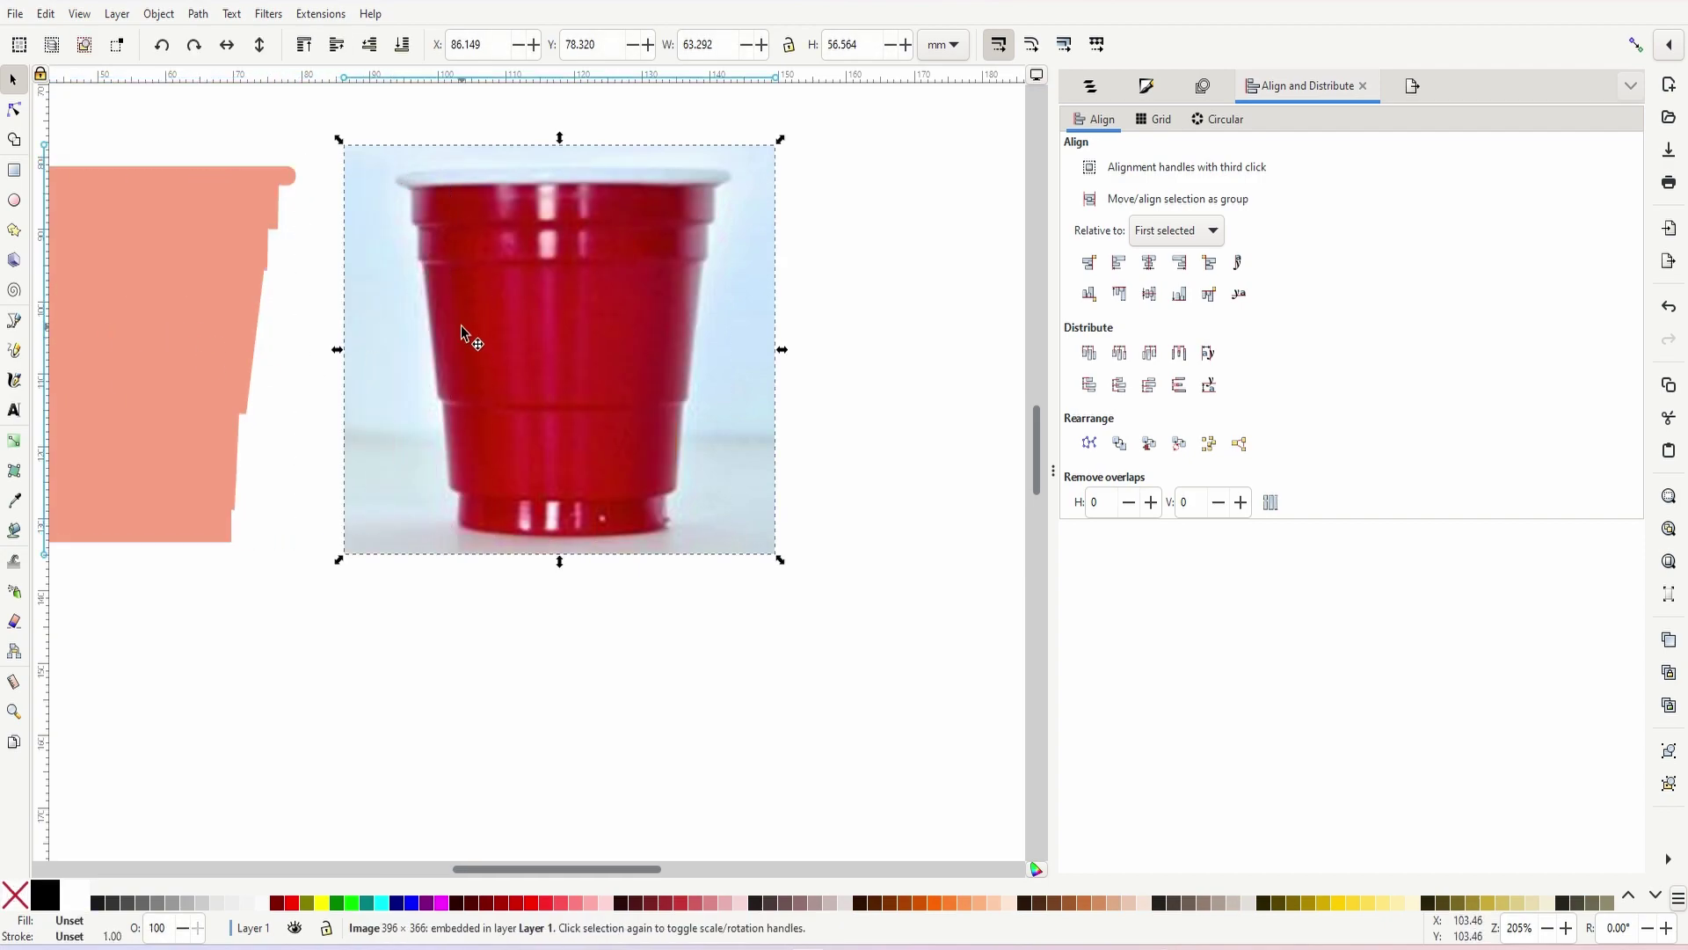
pyautogui.press('Delete')
pyautogui.press('z')
pyautogui.keyDown('shift'); pyautogui.click(464, 332); pyautogui.keyUp('shift')
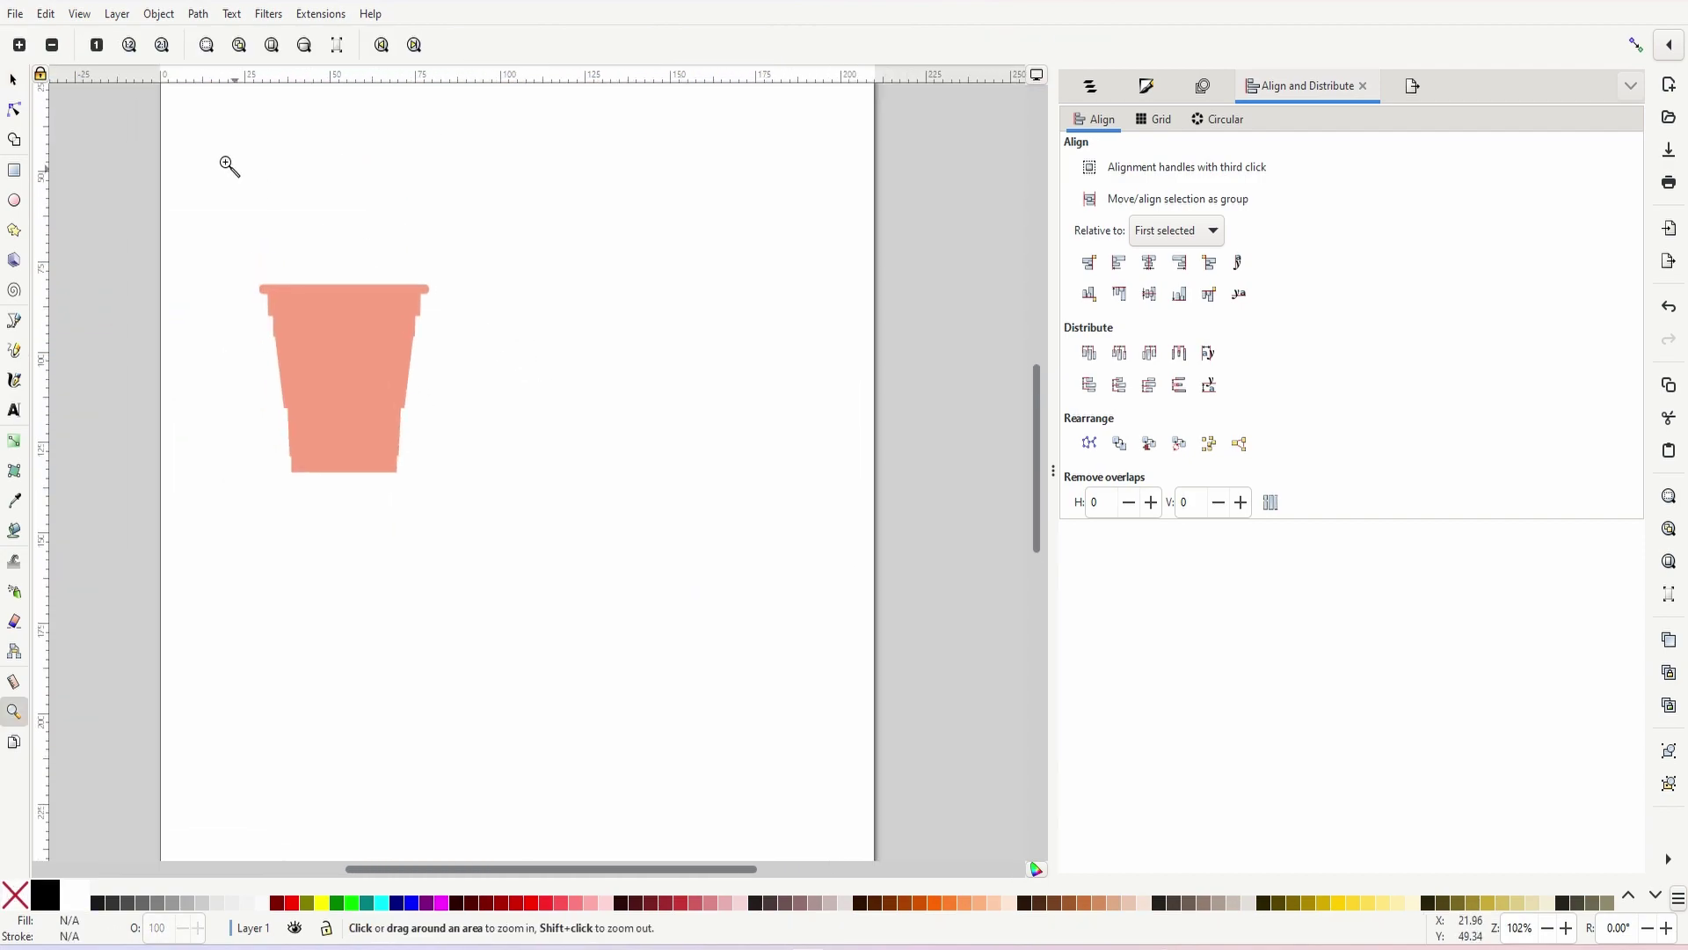
pyautogui.click(14, 81)
pyautogui.moveTo(335, 366); pyautogui.dragTo(385, 372)
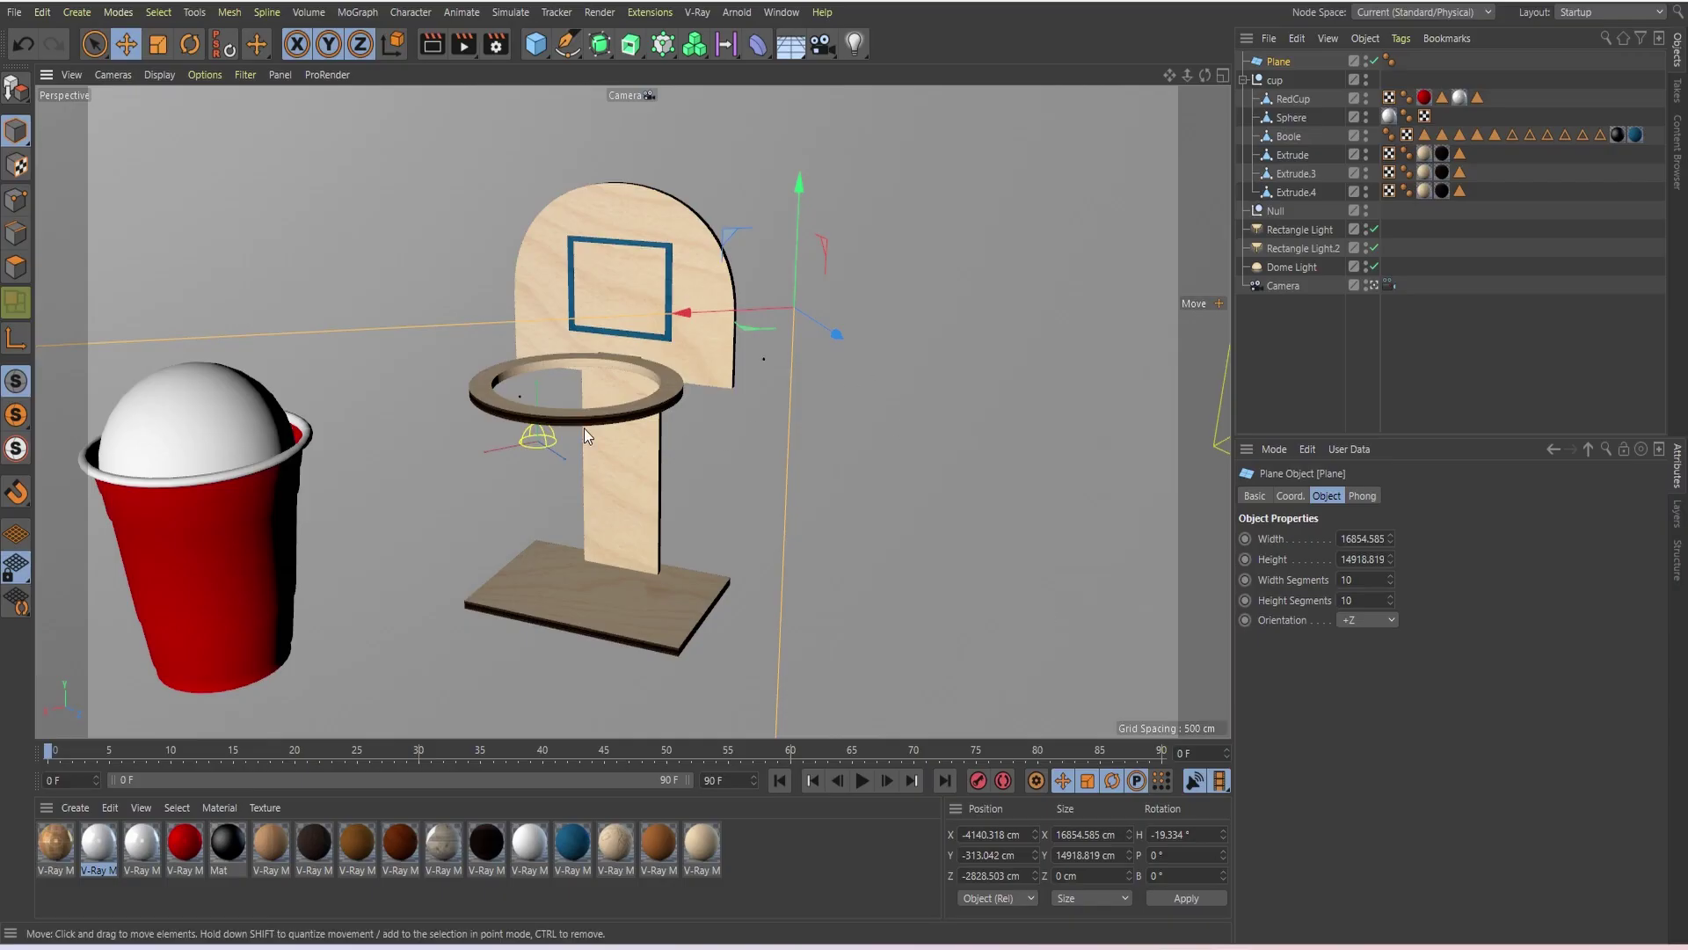
# - Switch to the Cinema 4D scene and undo the move that took the red cup and ball out of the basketball stand
pyautogui.hotkey('ctrl', 'z')
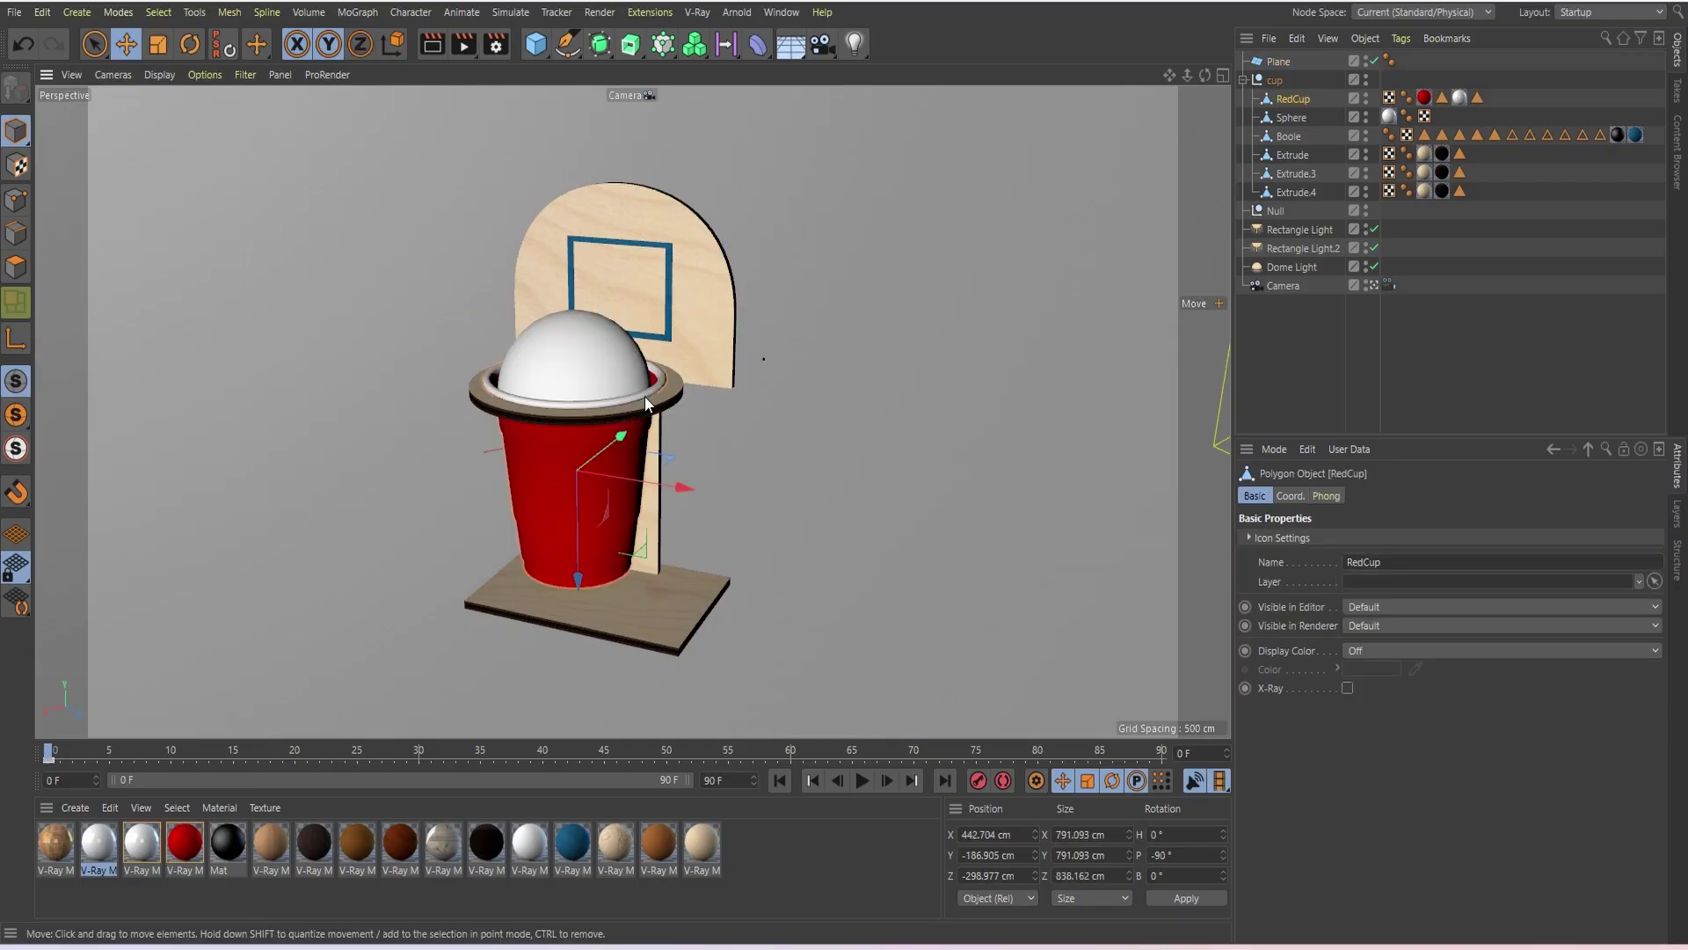
pyautogui.moveTo(1187, 76); pyautogui.dragTo(1187, 153)
pyautogui.click(484, 509)
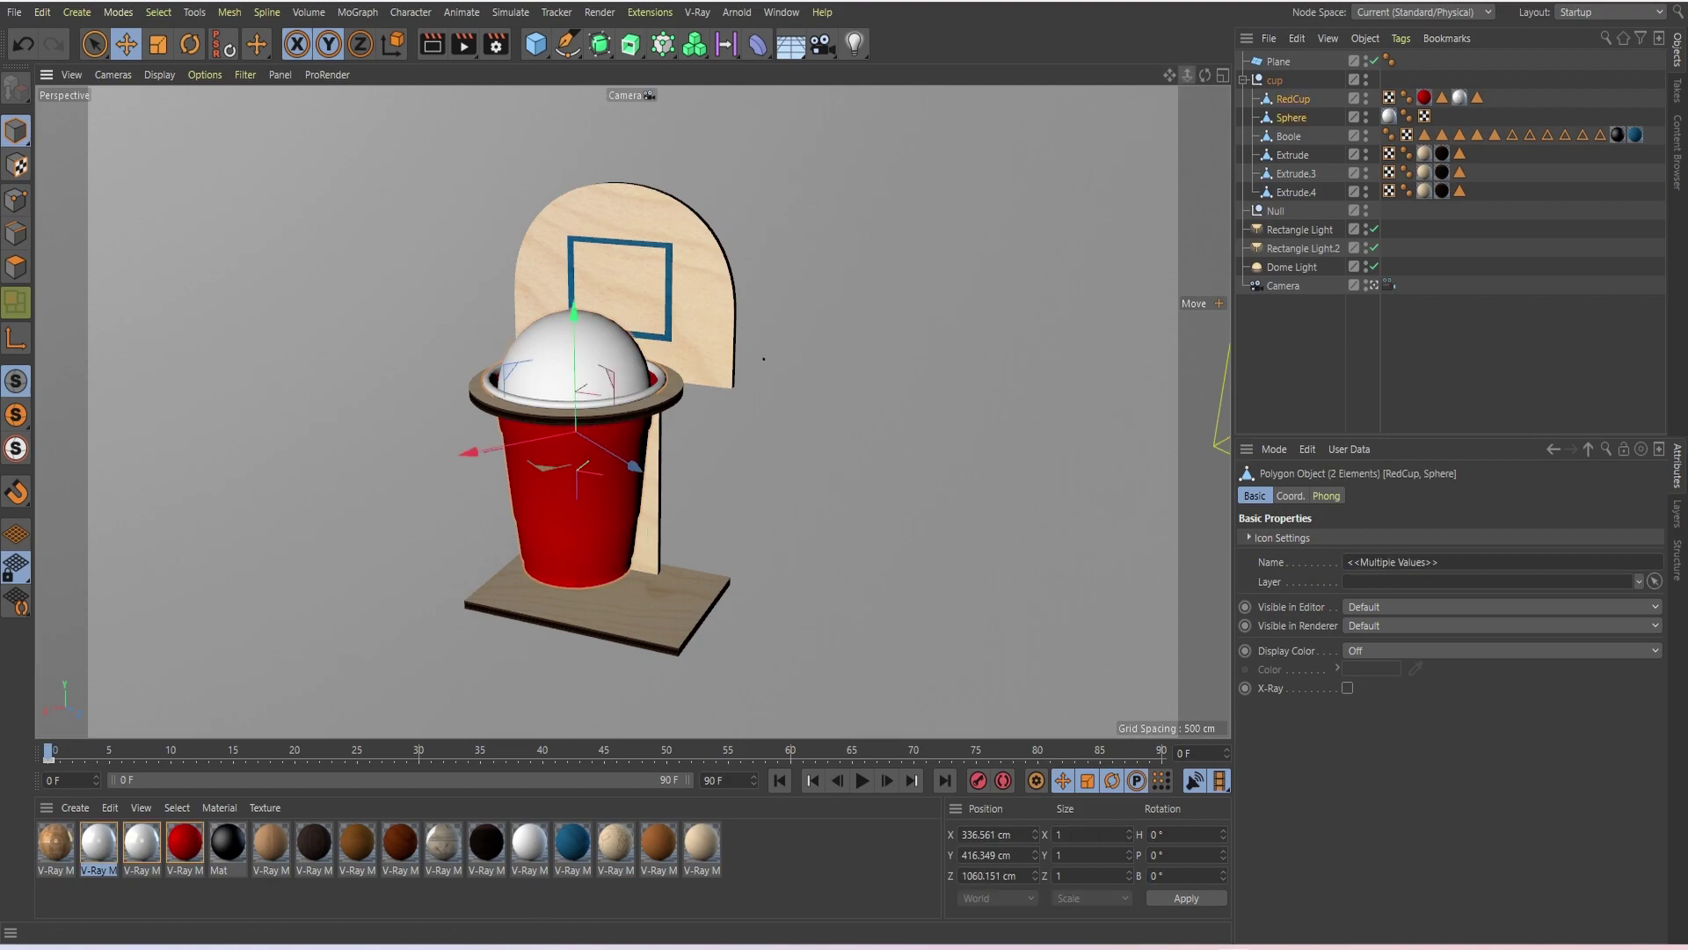
pyautogui.moveTo(484, 508); pyautogui.dragTo(494, 604)
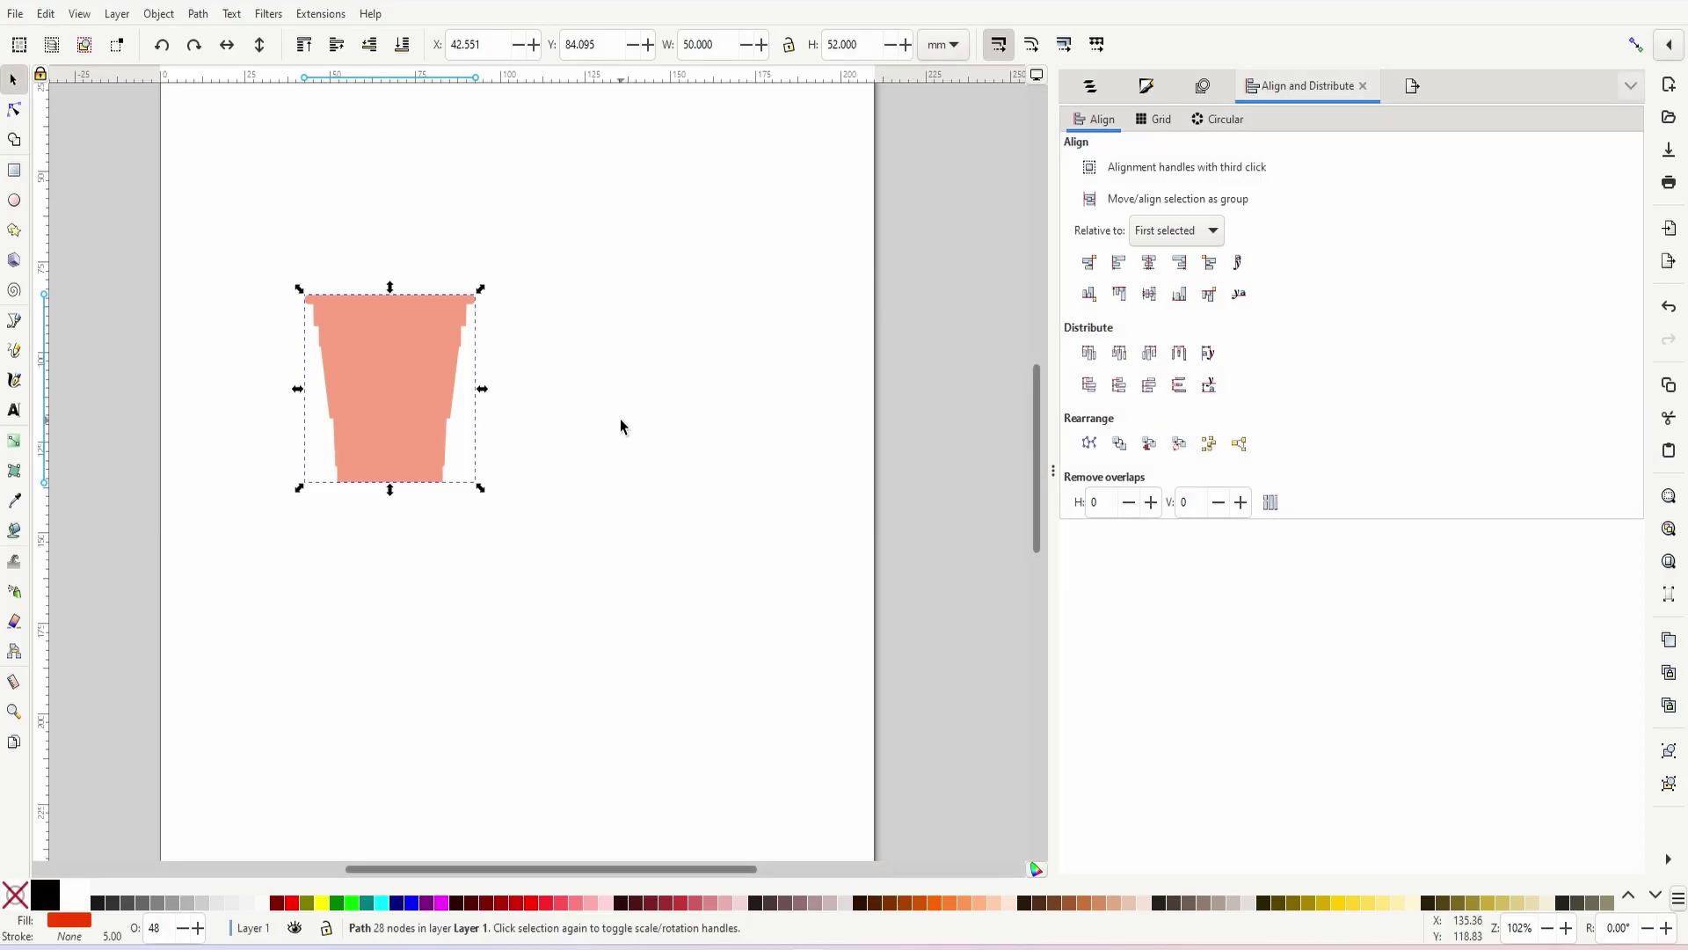
pyautogui.click(121, 195)
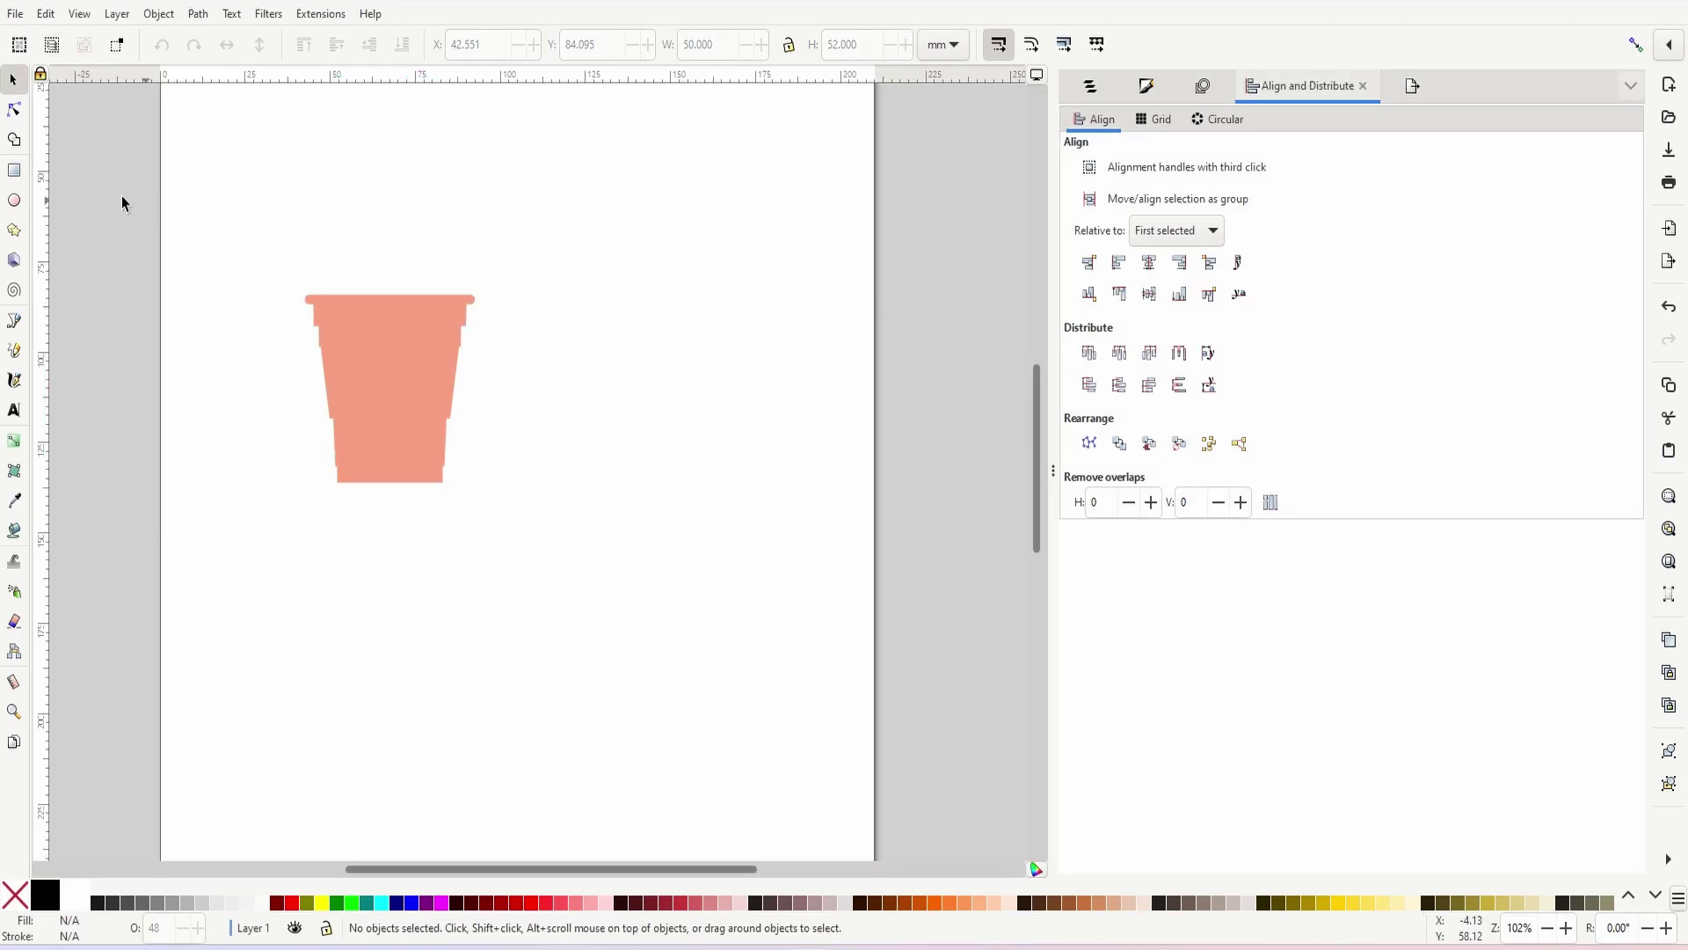
pyautogui.click(466, 313)
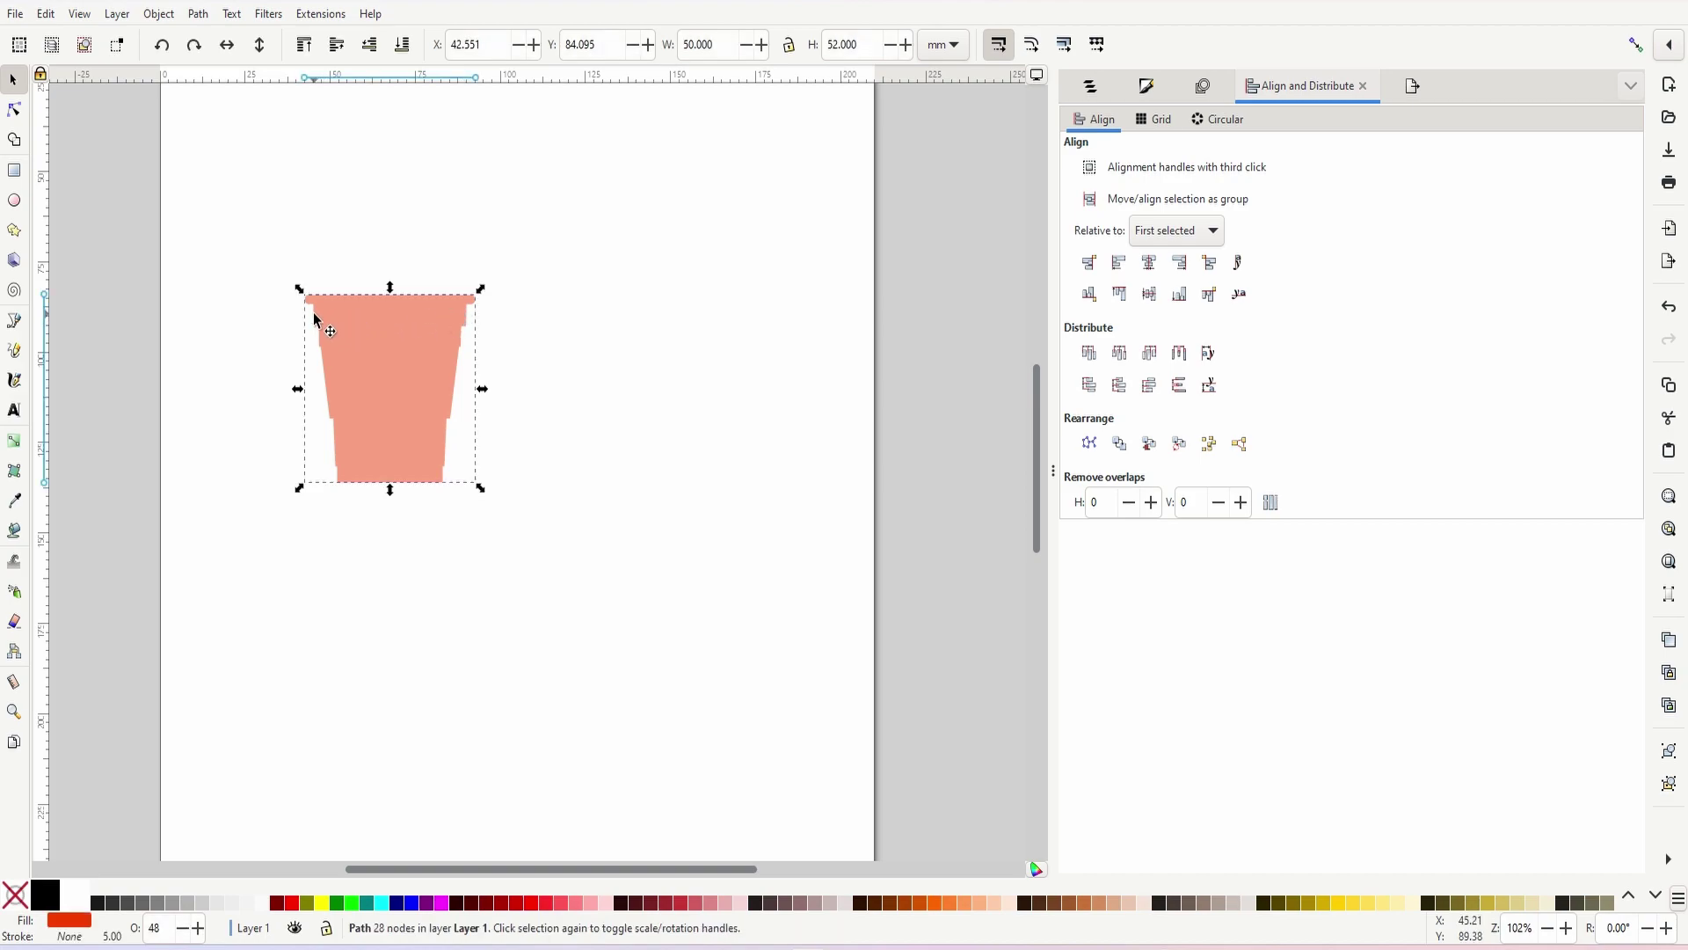
pyautogui.click(354, 234)
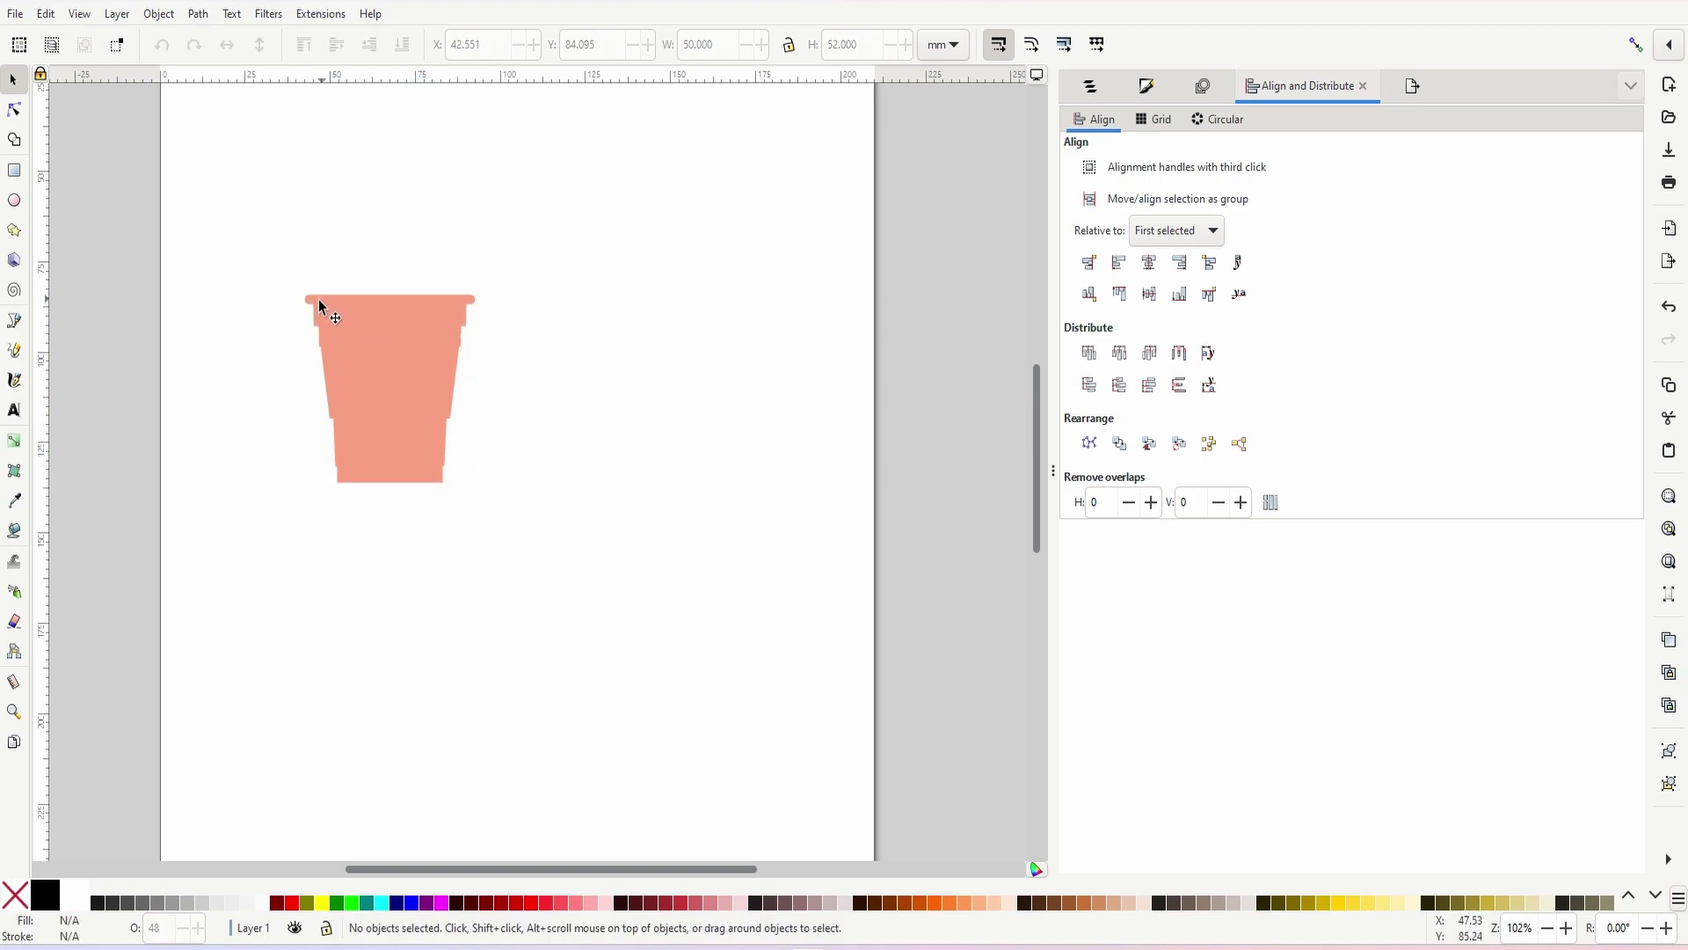
# - Draw a square about 54 mm wide to the right of the cup and change its fill to green with hue 138
pyautogui.hscroll(1, 334, 353)
pyautogui.press('z')
pyautogui.keyDown('shift'); pyautogui.click(317, 313); pyautogui.keyUp('shift')
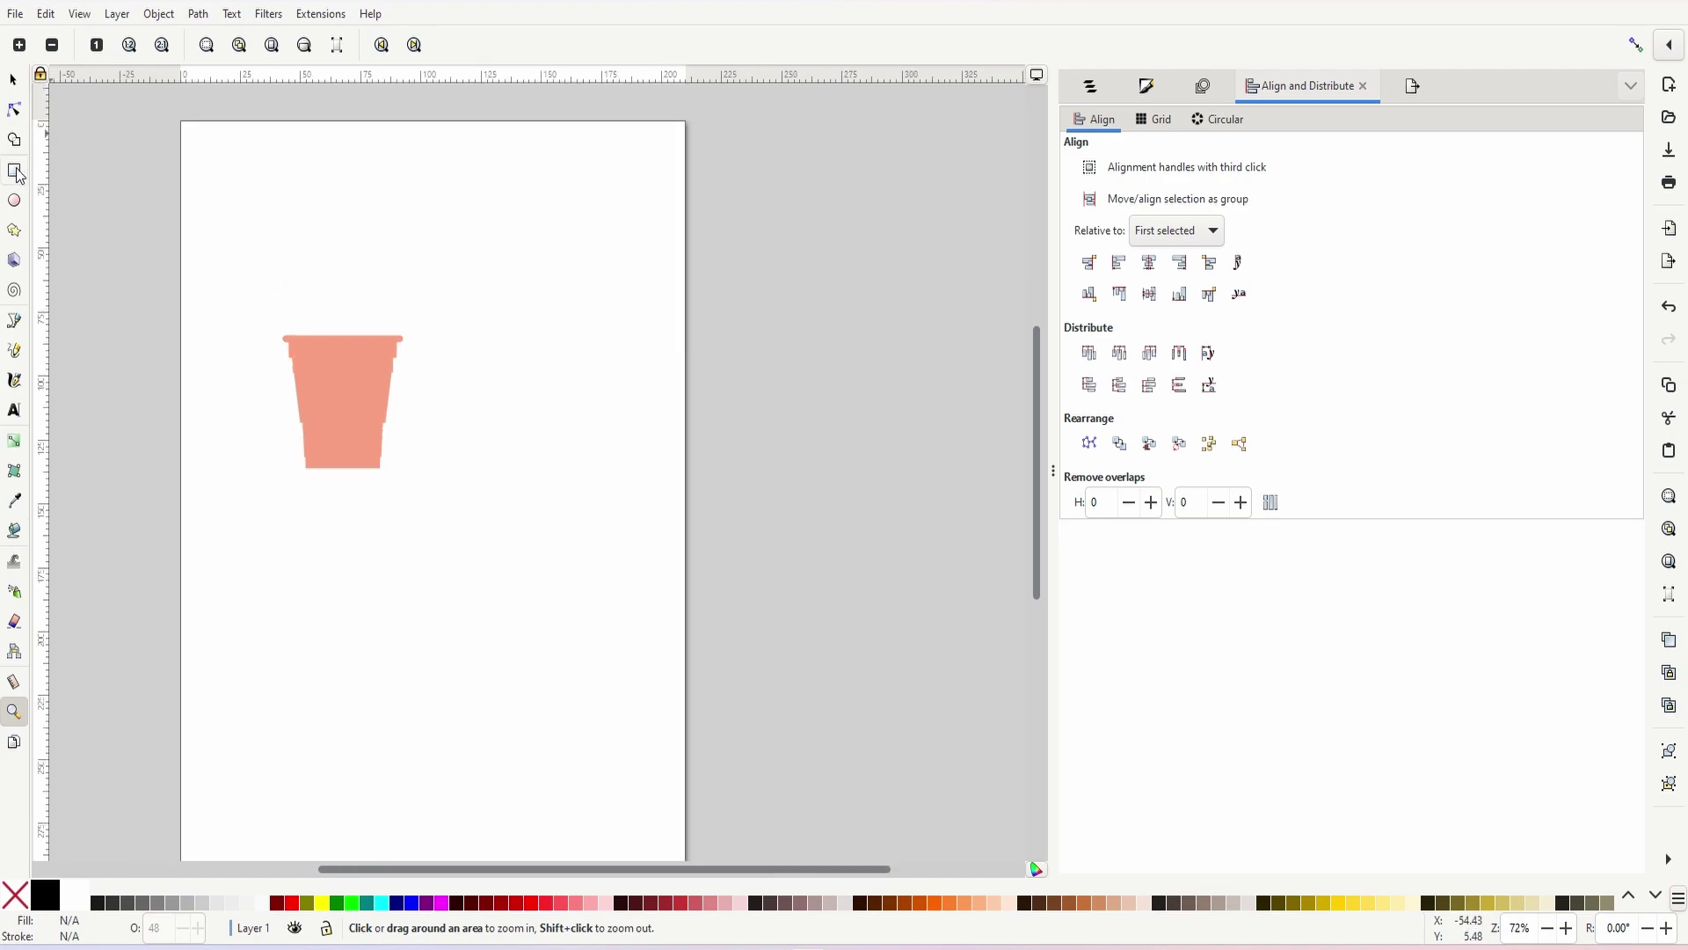
pyautogui.click(15, 171)
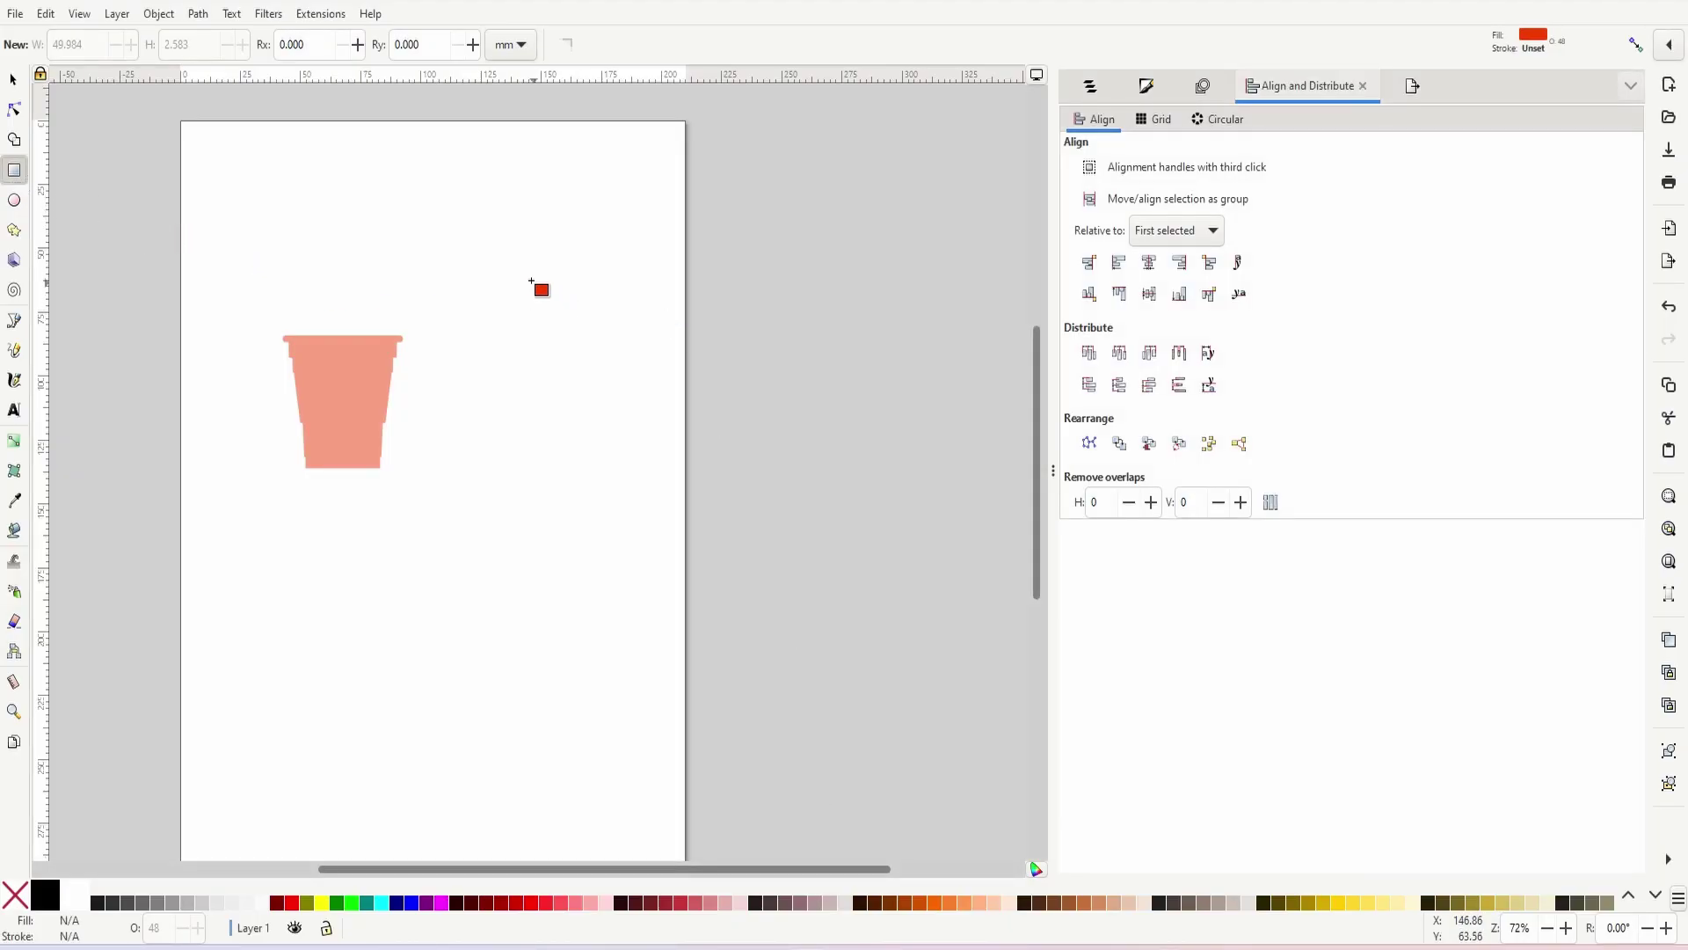
pyautogui.moveTo(485, 282)
pyautogui.mouseDown()
pyautogui.moveTo(547, 326)
pyautogui.moveTo(615, 420)
pyautogui.mouseUp()
pyautogui.press('s')
pyautogui.hotkey('ctrl', 'shift', 'f')
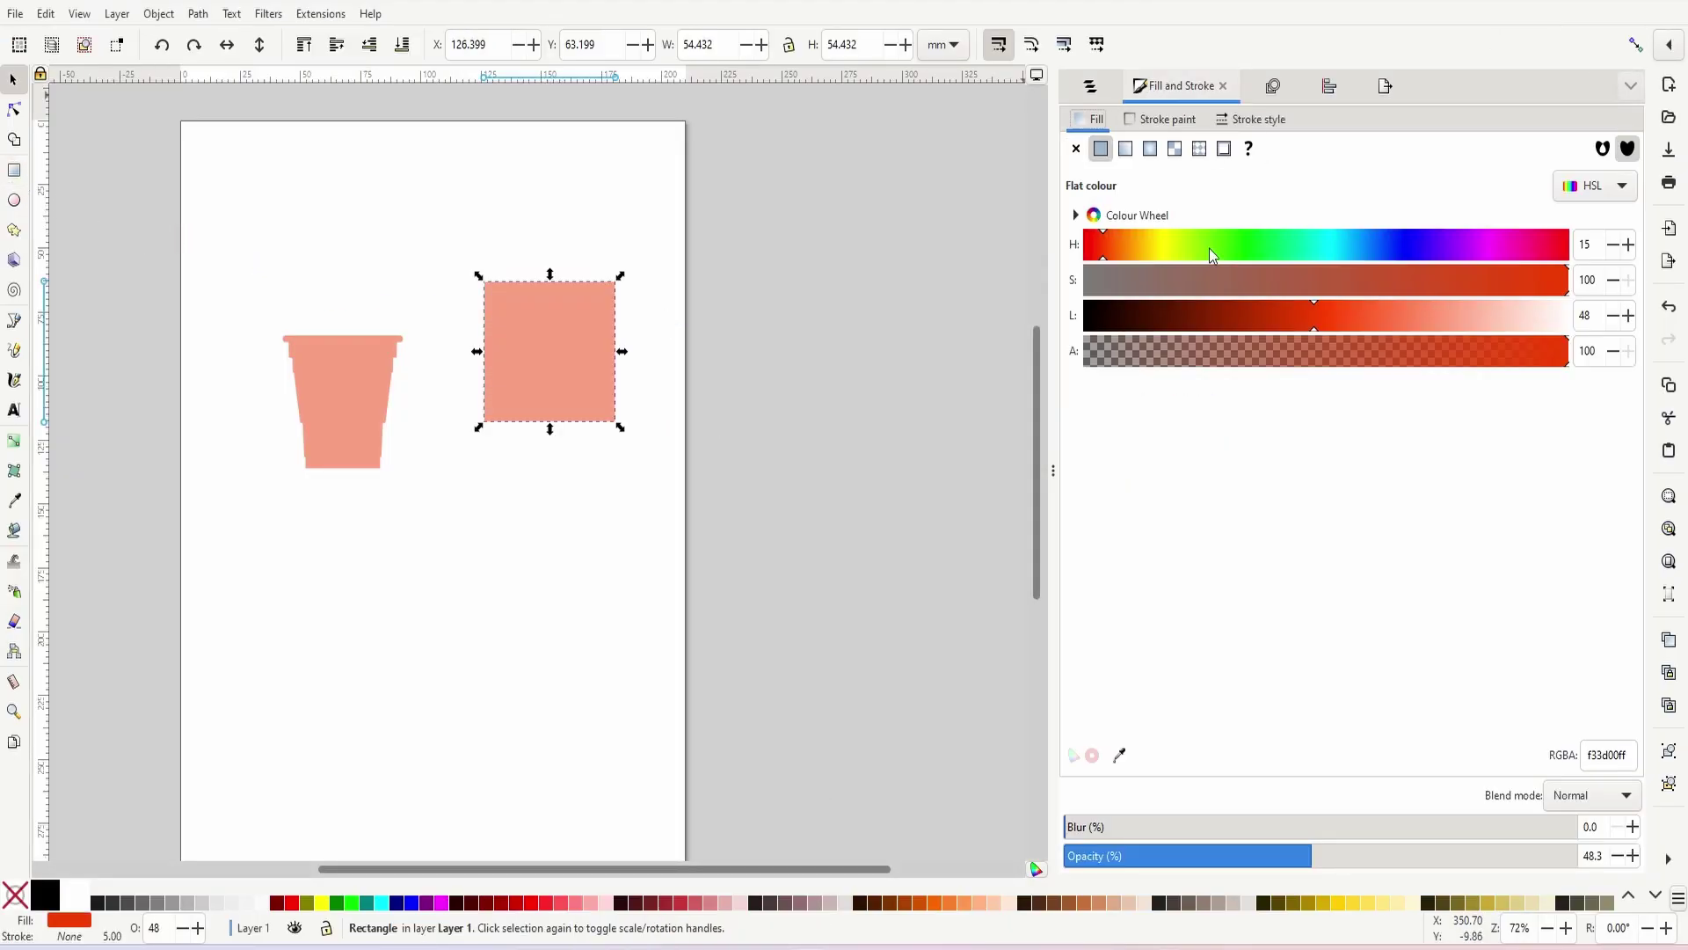
pyautogui.click(1268, 252)
# - Move the green square over the upper part of the cup and resize it to 70 mm wide and 50 mm high
pyautogui.moveTo(555, 341); pyautogui.dragTo(435, 291)
pyautogui.click(695, 45)
pyautogui.write('70')
pyautogui.press('Return')
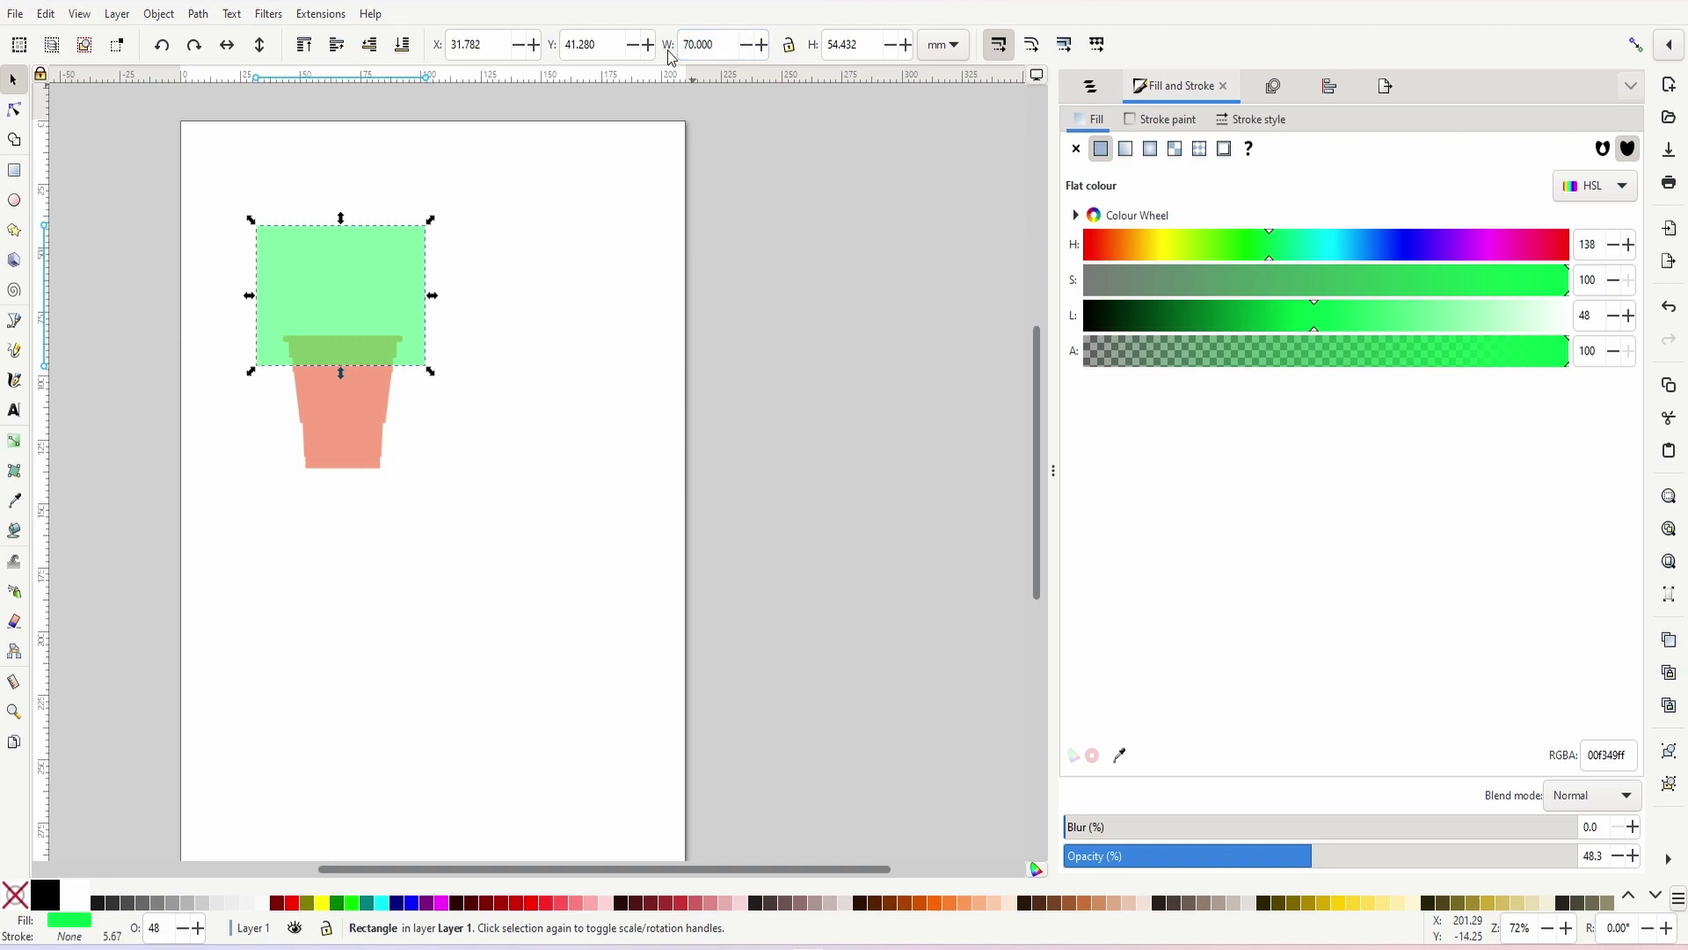
pyautogui.click(877, 44)
pyautogui.write('50')
pyautogui.press('Return')
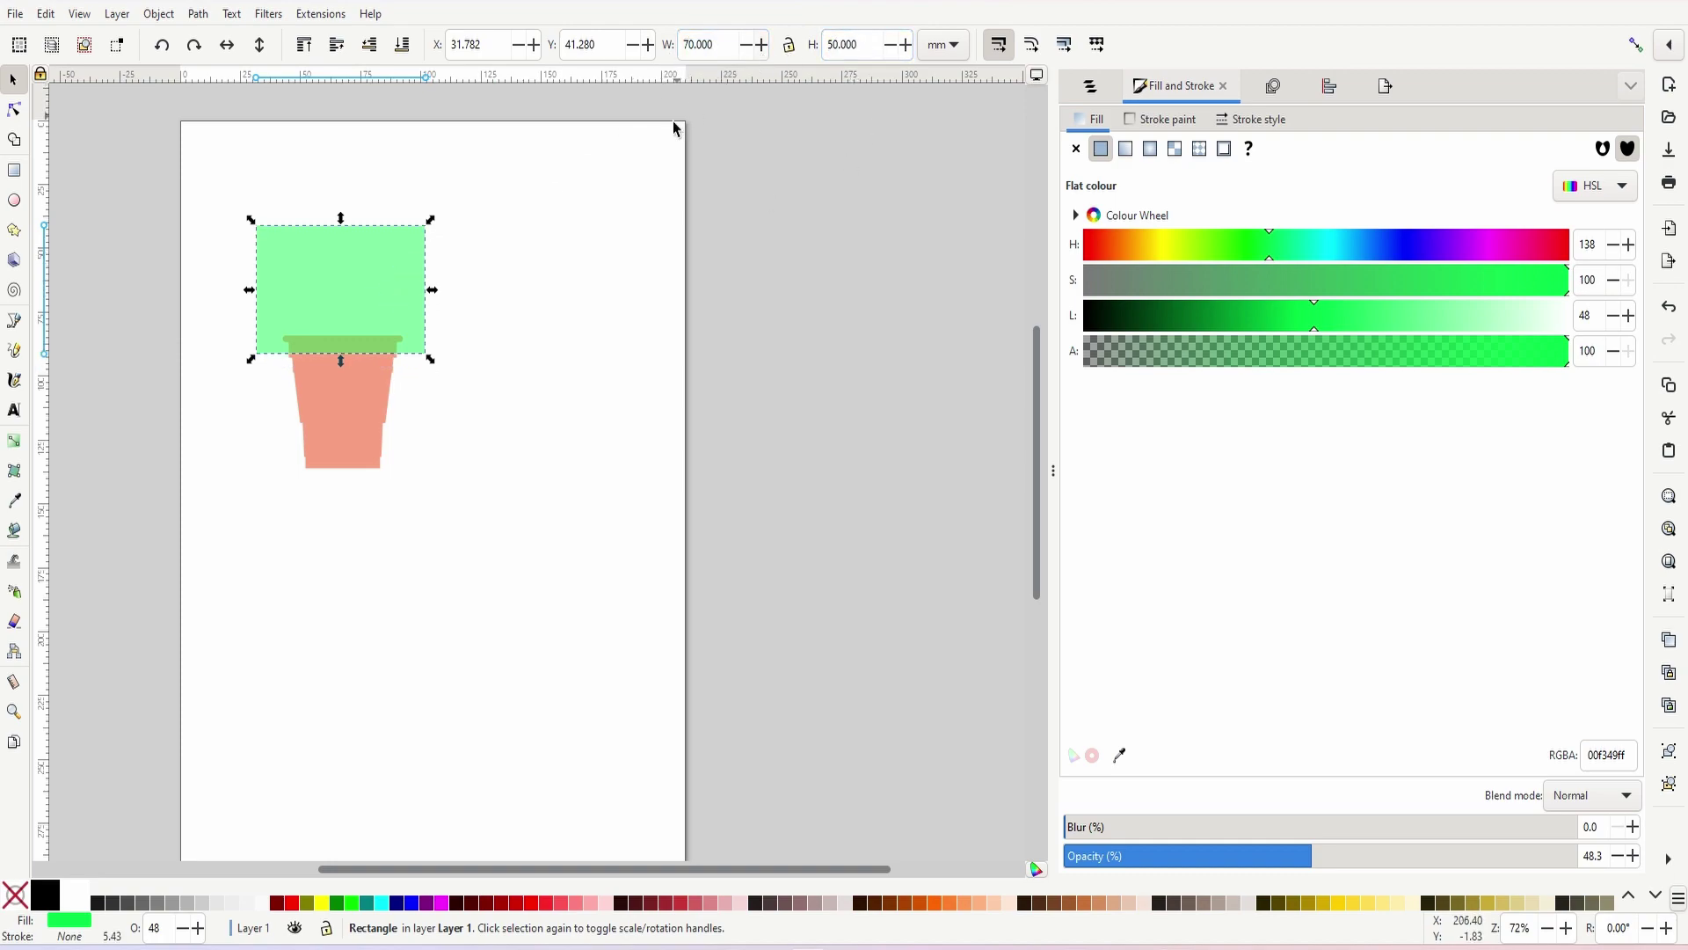
pyautogui.moveTo(367, 293); pyautogui.dragTo(369, 303)
# - Try to draw an ellipse about 83 by 34 mm across the top of the green rectangle
pyautogui.press('z')
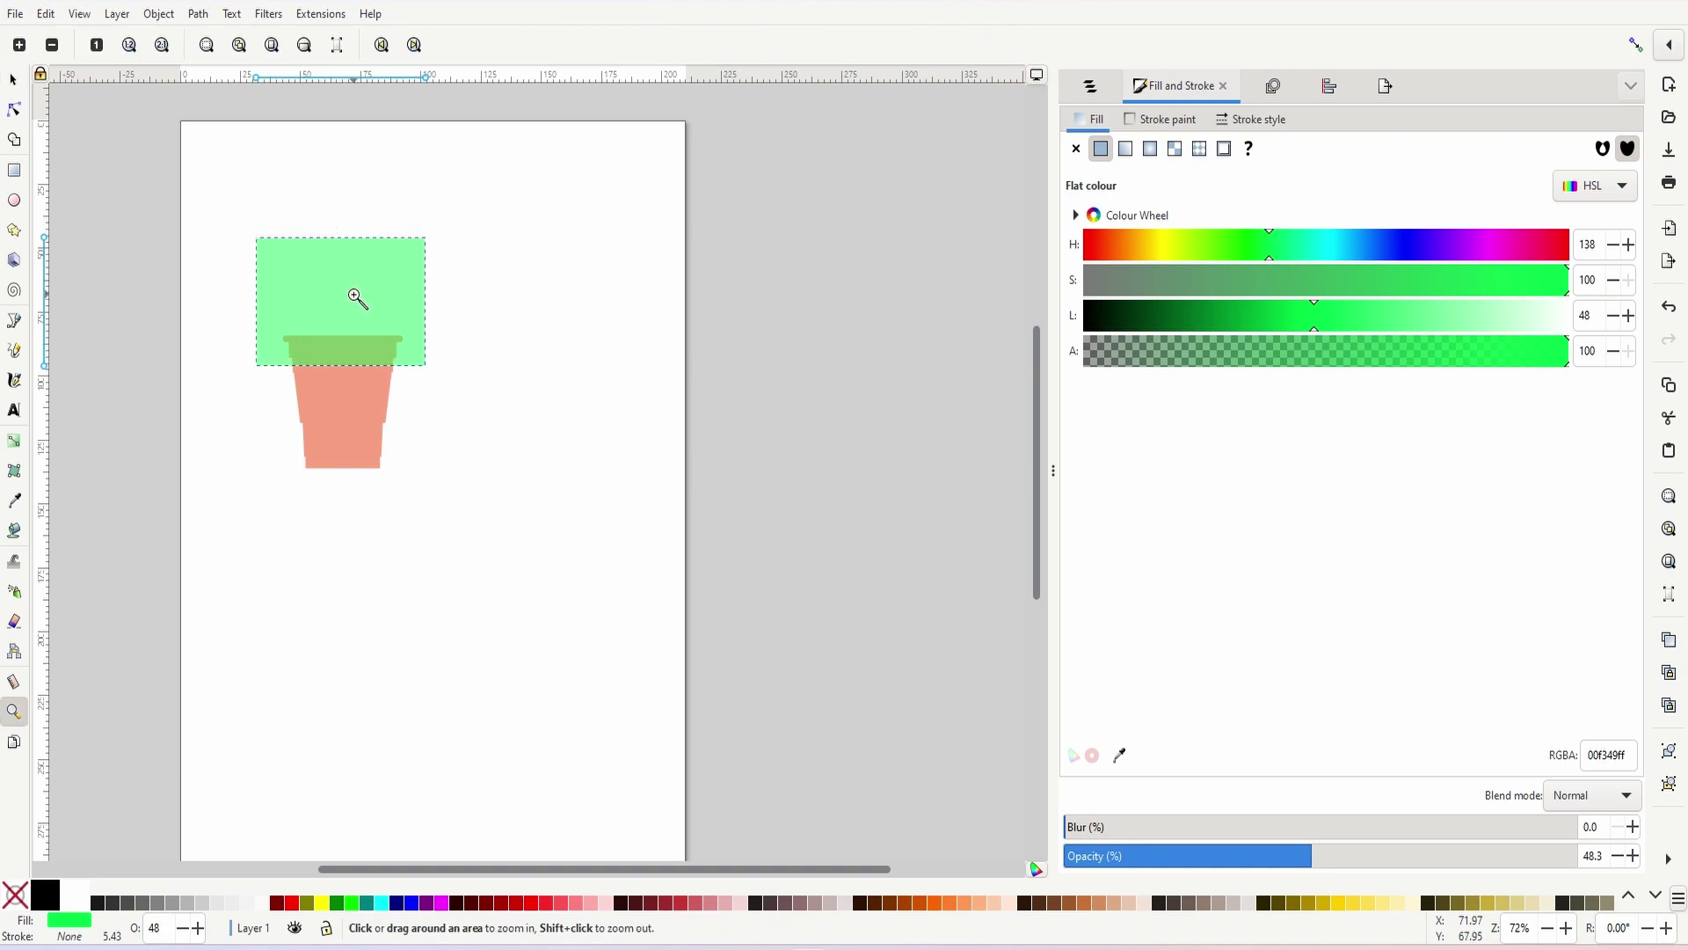
pyautogui.click(356, 298)
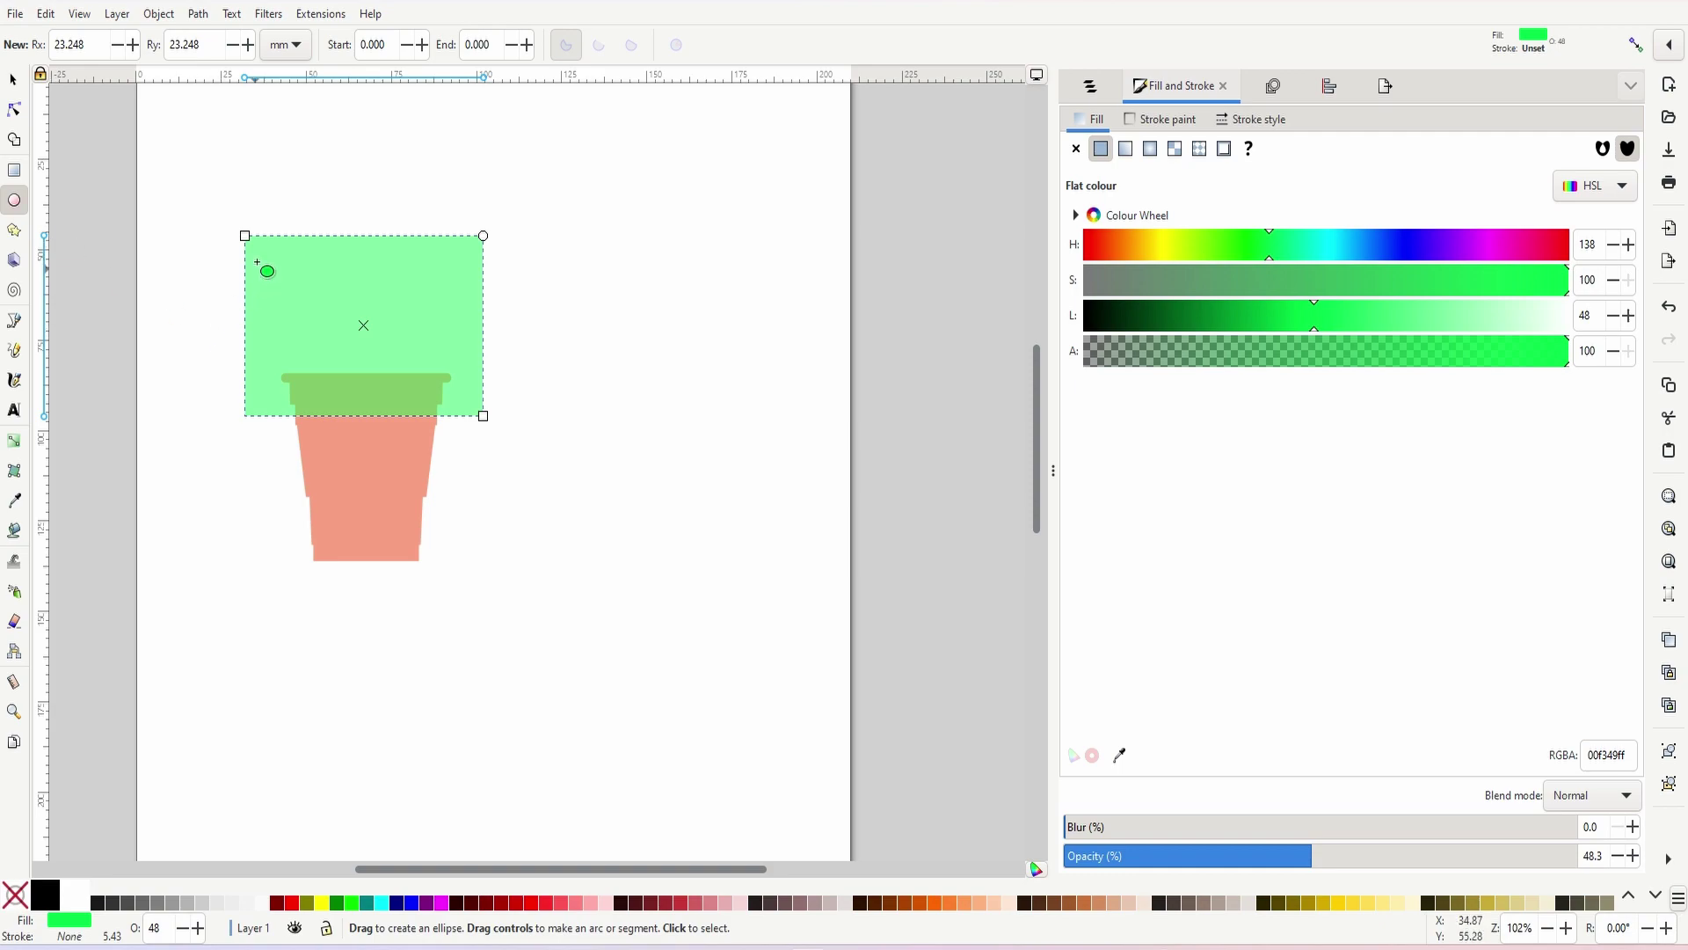
pyautogui.moveTo(247, 238); pyautogui.dragTo(509, 185)
pyautogui.hotkey('ctrl', 'z')
pyautogui.moveTo(237, 181); pyautogui.dragTo(520, 304)
pyautogui.click(12, 80)
pyautogui.hotkey('ctrl', 'z')
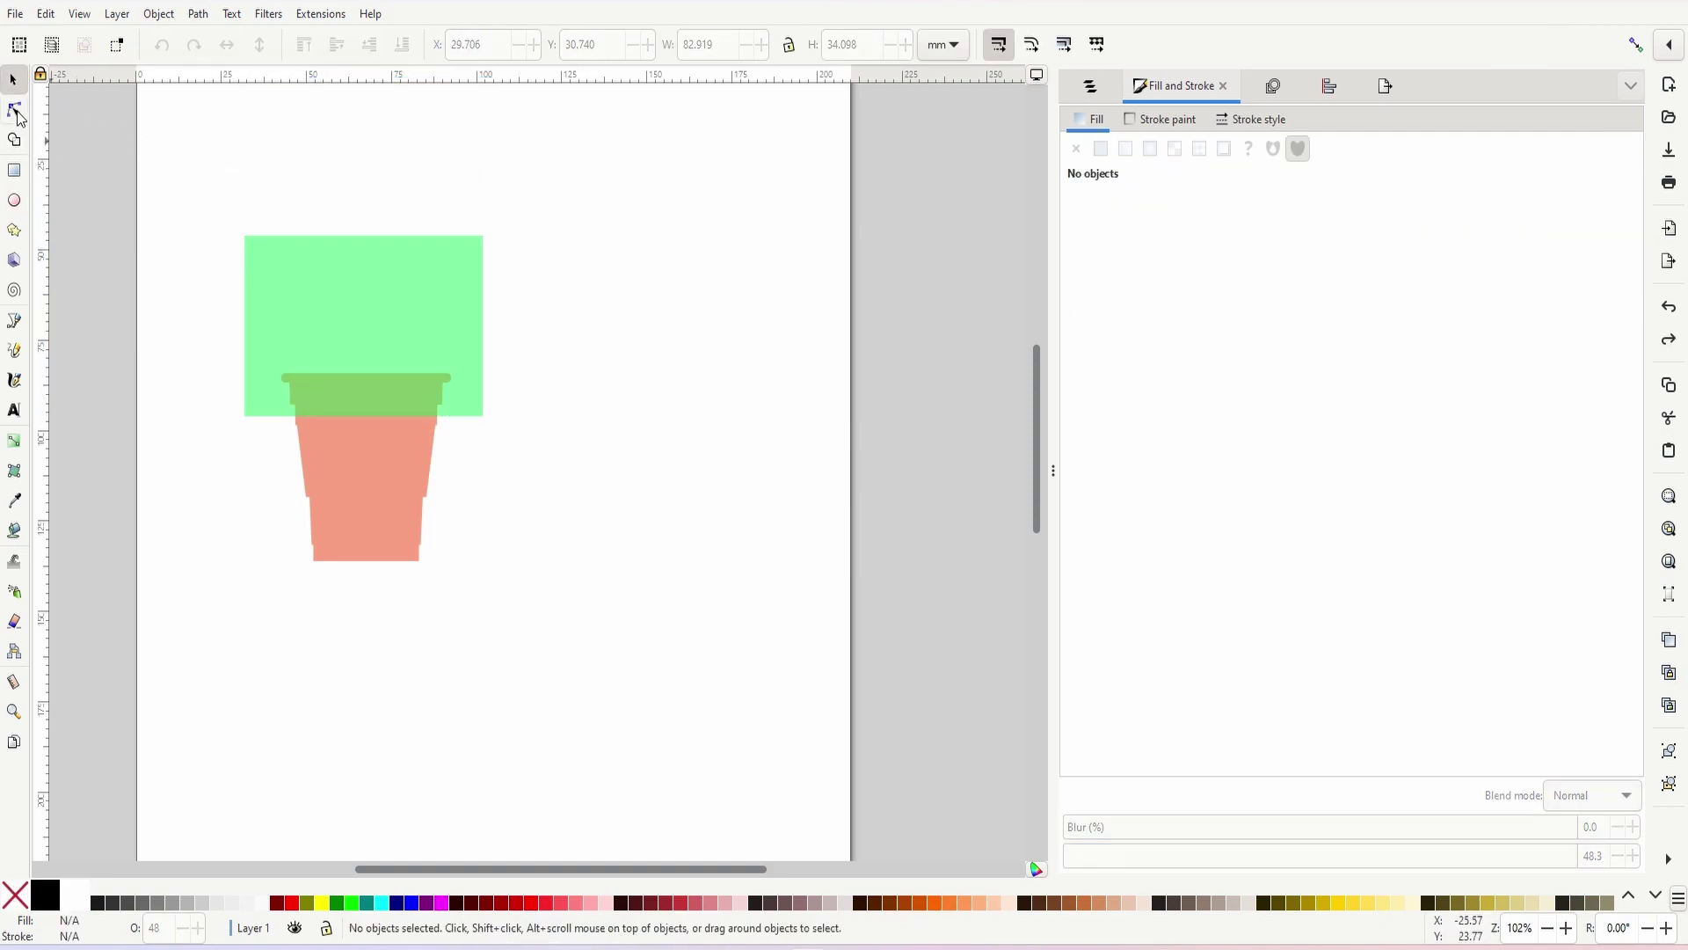
# - Convert the green rectangle to a path and round its two upper corners into an arch with the Corners path effect
pyautogui.click(255, 251)
pyautogui.click(197, 14)
pyautogui.click(215, 37)
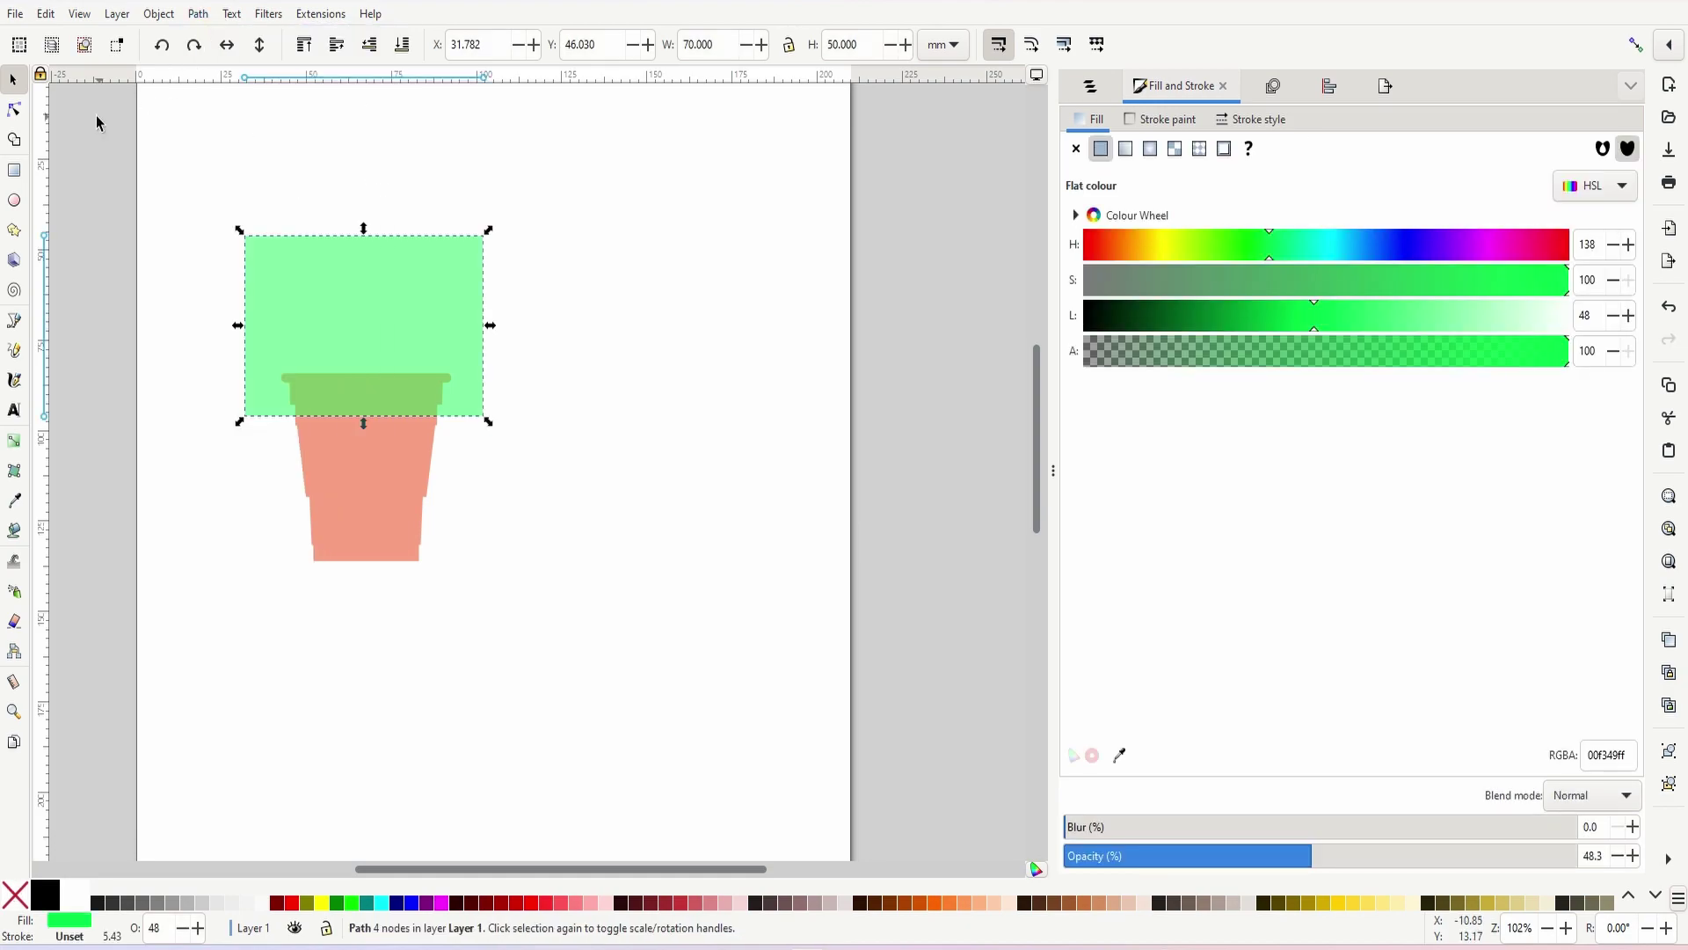
pyautogui.click(17, 111)
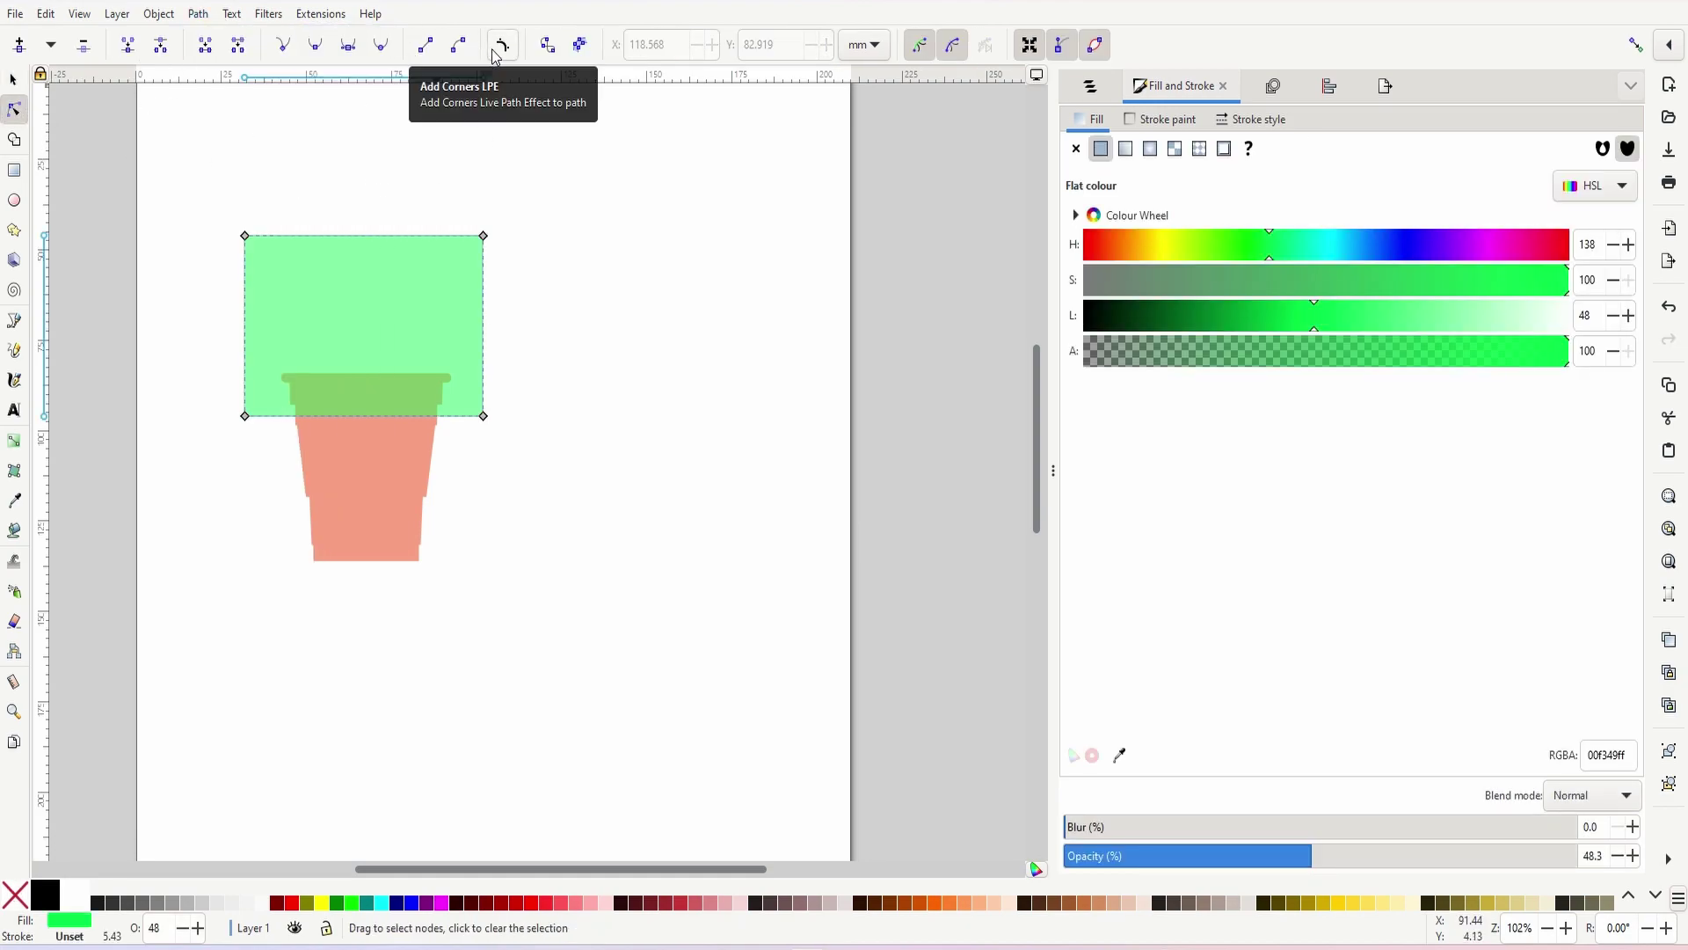
pyautogui.click(495, 53)
pyautogui.moveTo(536, 305); pyautogui.dragTo(536, 306)
pyautogui.moveTo(188, 215); pyautogui.dragTo(584, 316)
pyautogui.moveTo(486, 241); pyautogui.dragTo(524, 369)
# - Try to move the green arch up clear of the cup
pyautogui.press('s')
pyautogui.moveTo(369, 354); pyautogui.dragTo(385, 238)
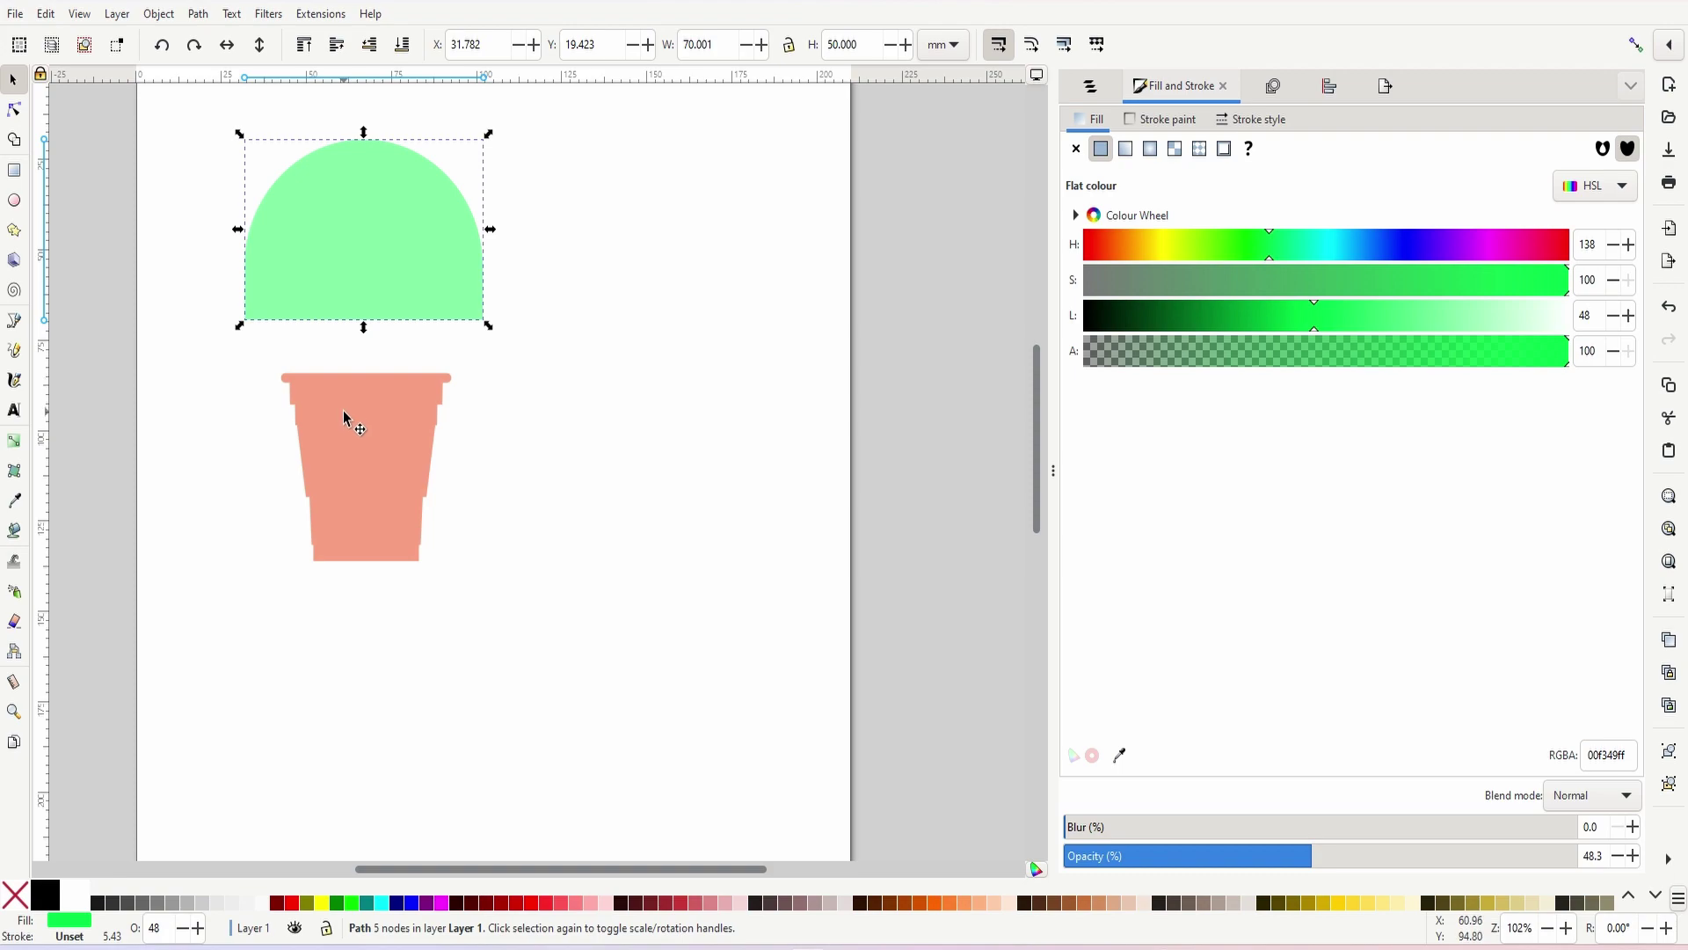
pyautogui.hotkey('ctrl', 'z')
# - Draw a vertical stem about 20 mm wide and 49 mm tall from the arch's lower edge to below the cup's base
pyautogui.press('r')
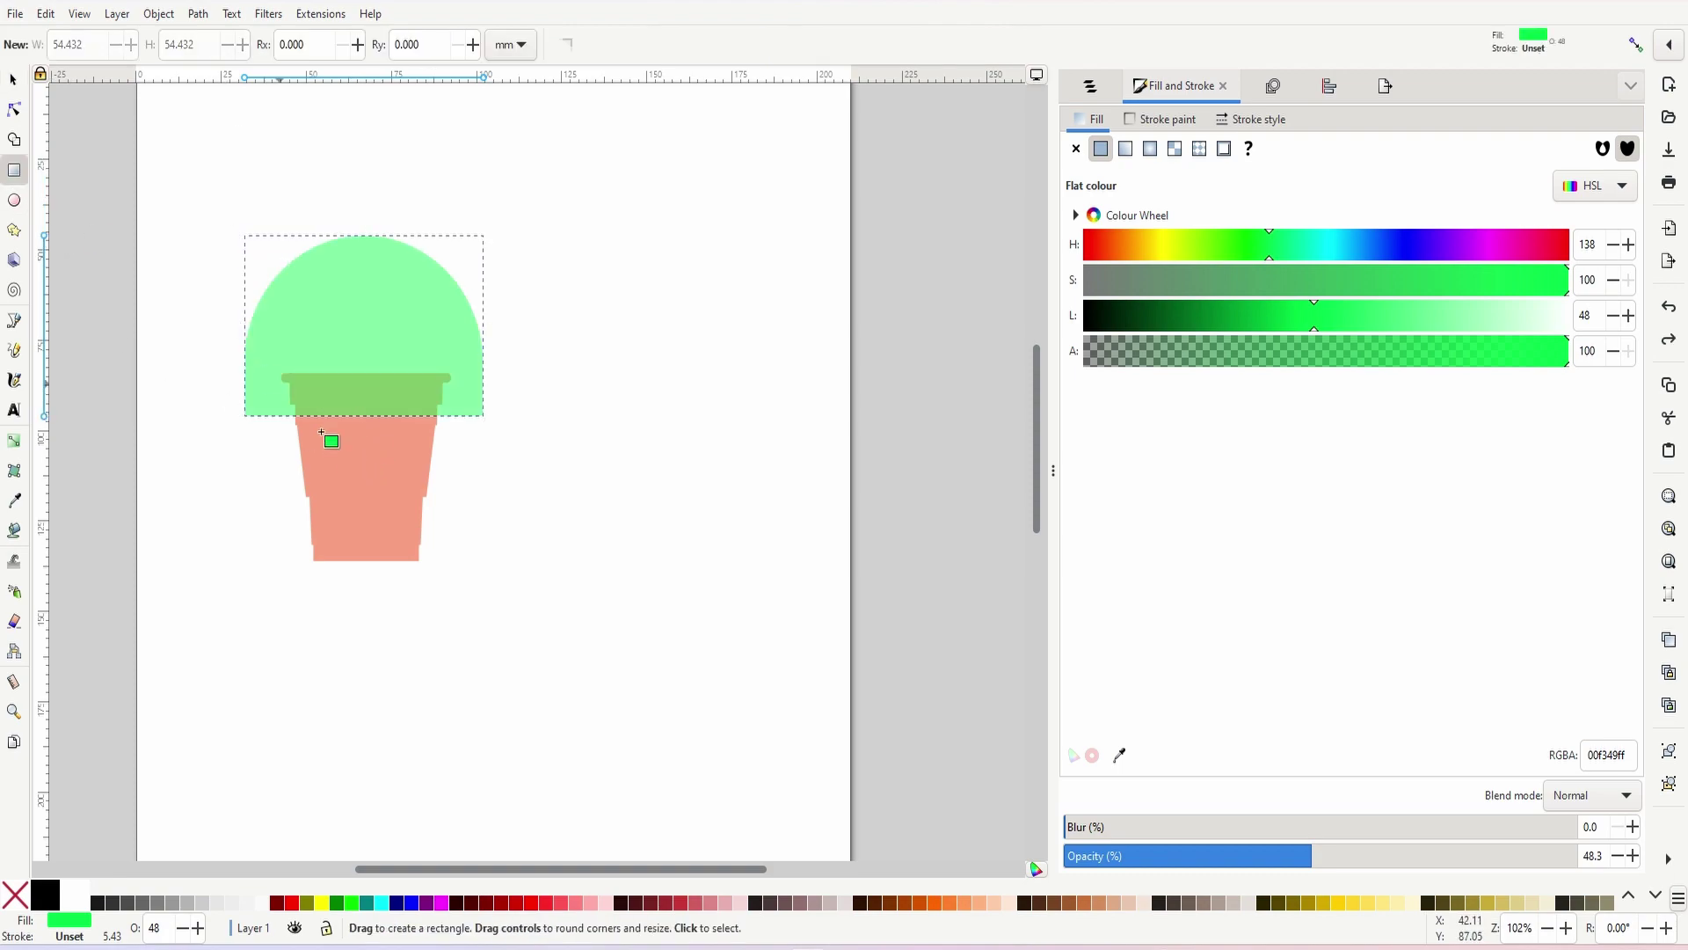
pyautogui.moveTo(331, 362); pyautogui.dragTo(372, 601)
pyautogui.press('s')
pyautogui.click(297, 689)
pyautogui.click(367, 647)
pyautogui.scroll(2, 373, 602)
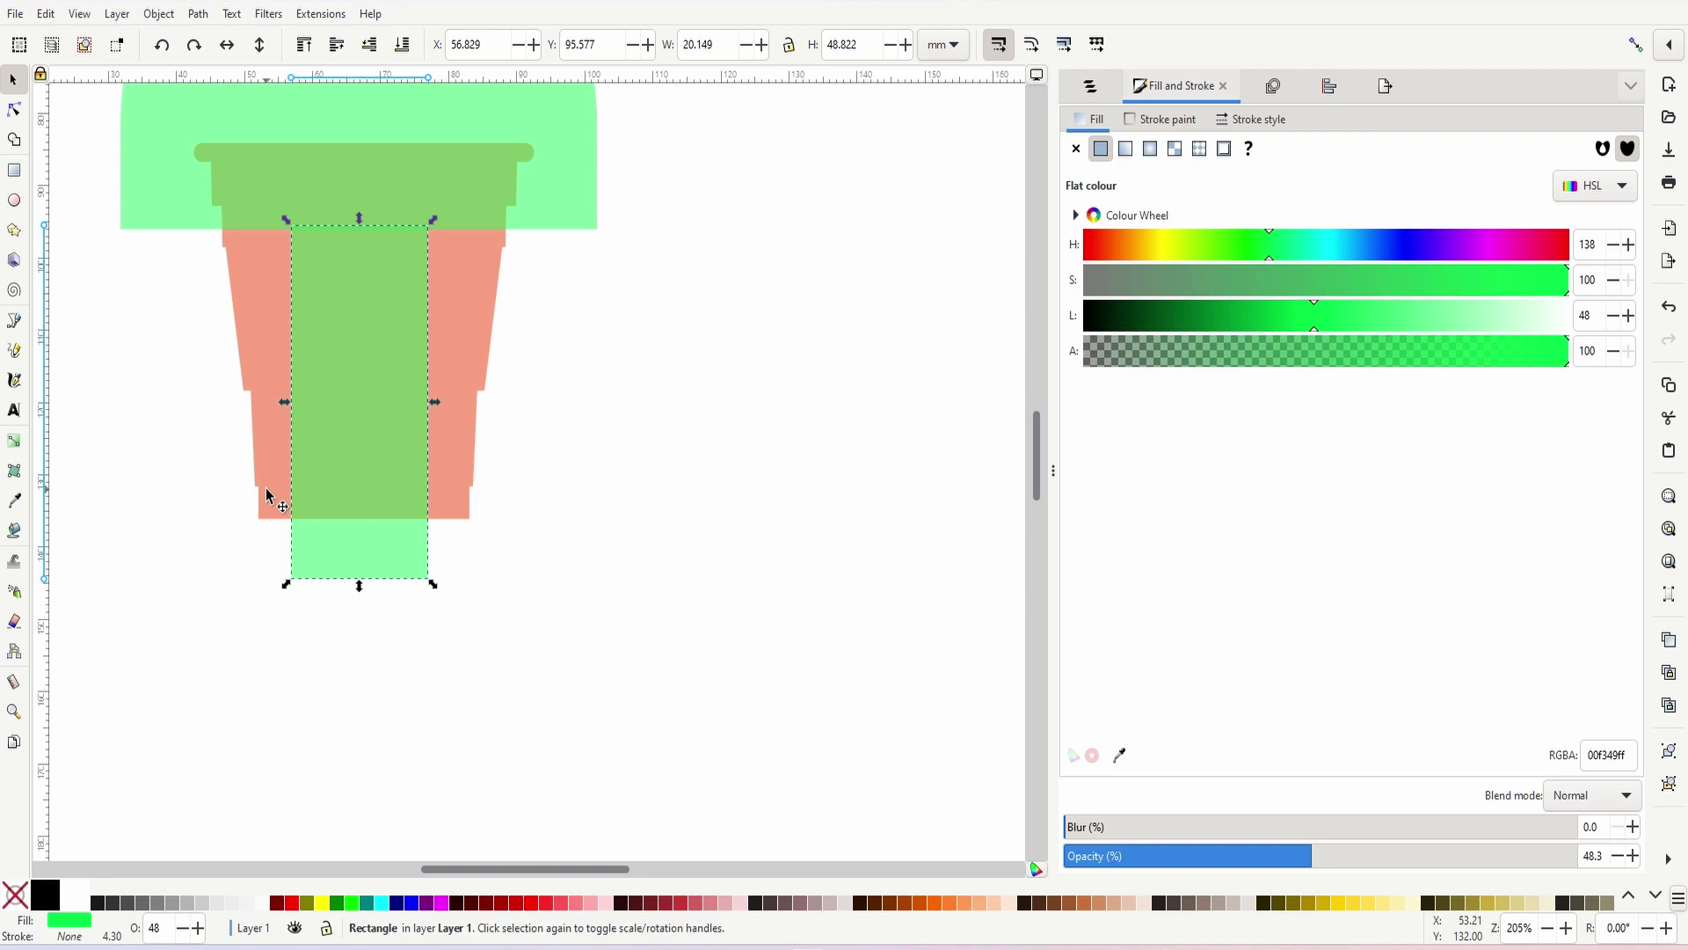
# - Draw a thin rectangle about 31 mm wide and 4 mm tall under the cup's base and delete it
pyautogui.click(319, 567)
pyautogui.click(14, 170)
pyautogui.moveTo(262, 520)
pyautogui.mouseDown()
pyautogui.moveTo(422, 566)
pyautogui.moveTo(478, 557)
pyautogui.moveTo(470, 546)
pyautogui.mouseUp()
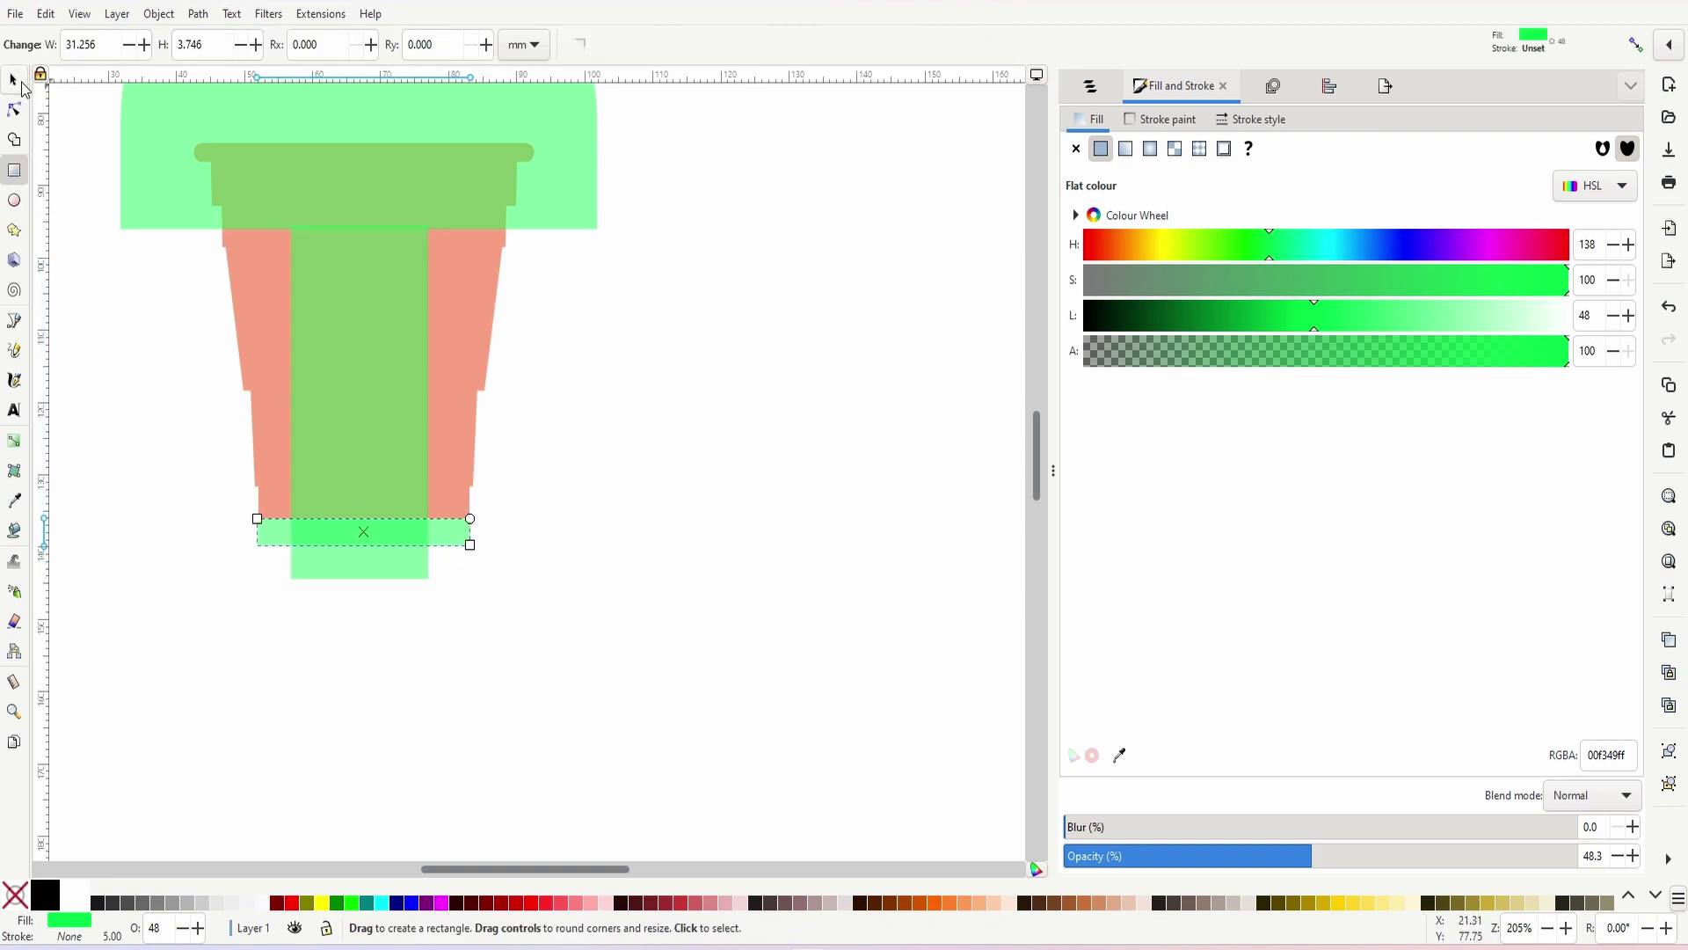
pyautogui.press('s')
pyautogui.click(409, 577)
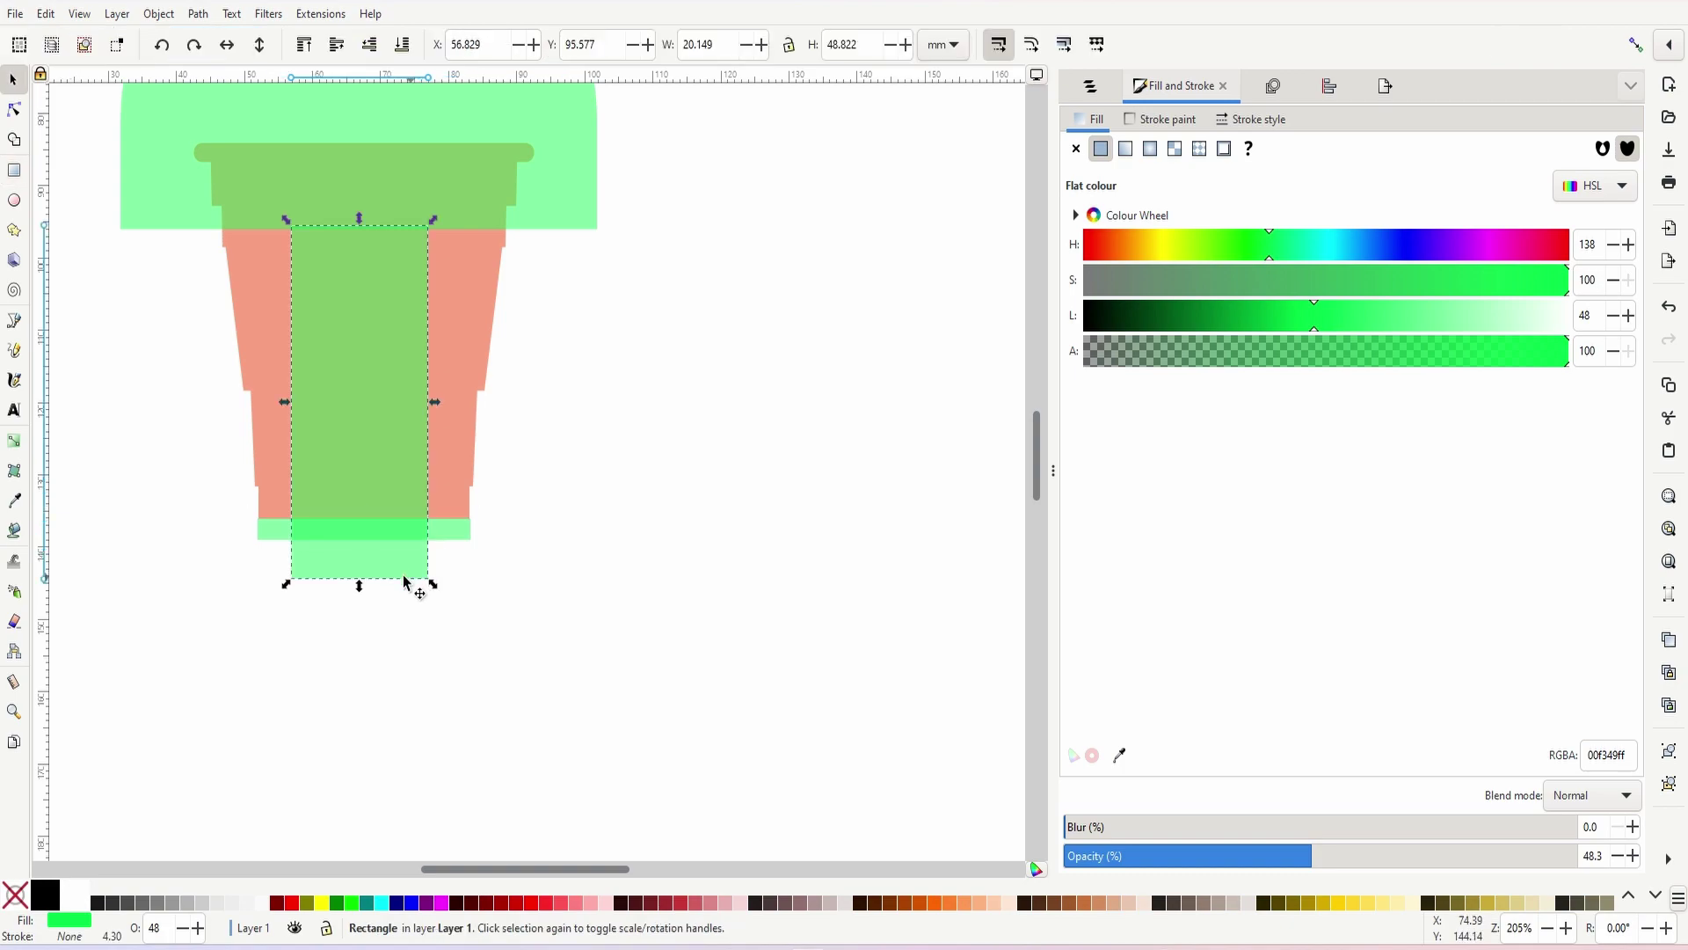
pyautogui.click(450, 540)
pyautogui.press('Delete')
# - Unite the green arch and the stem into one backboard shape
pyautogui.press('z')
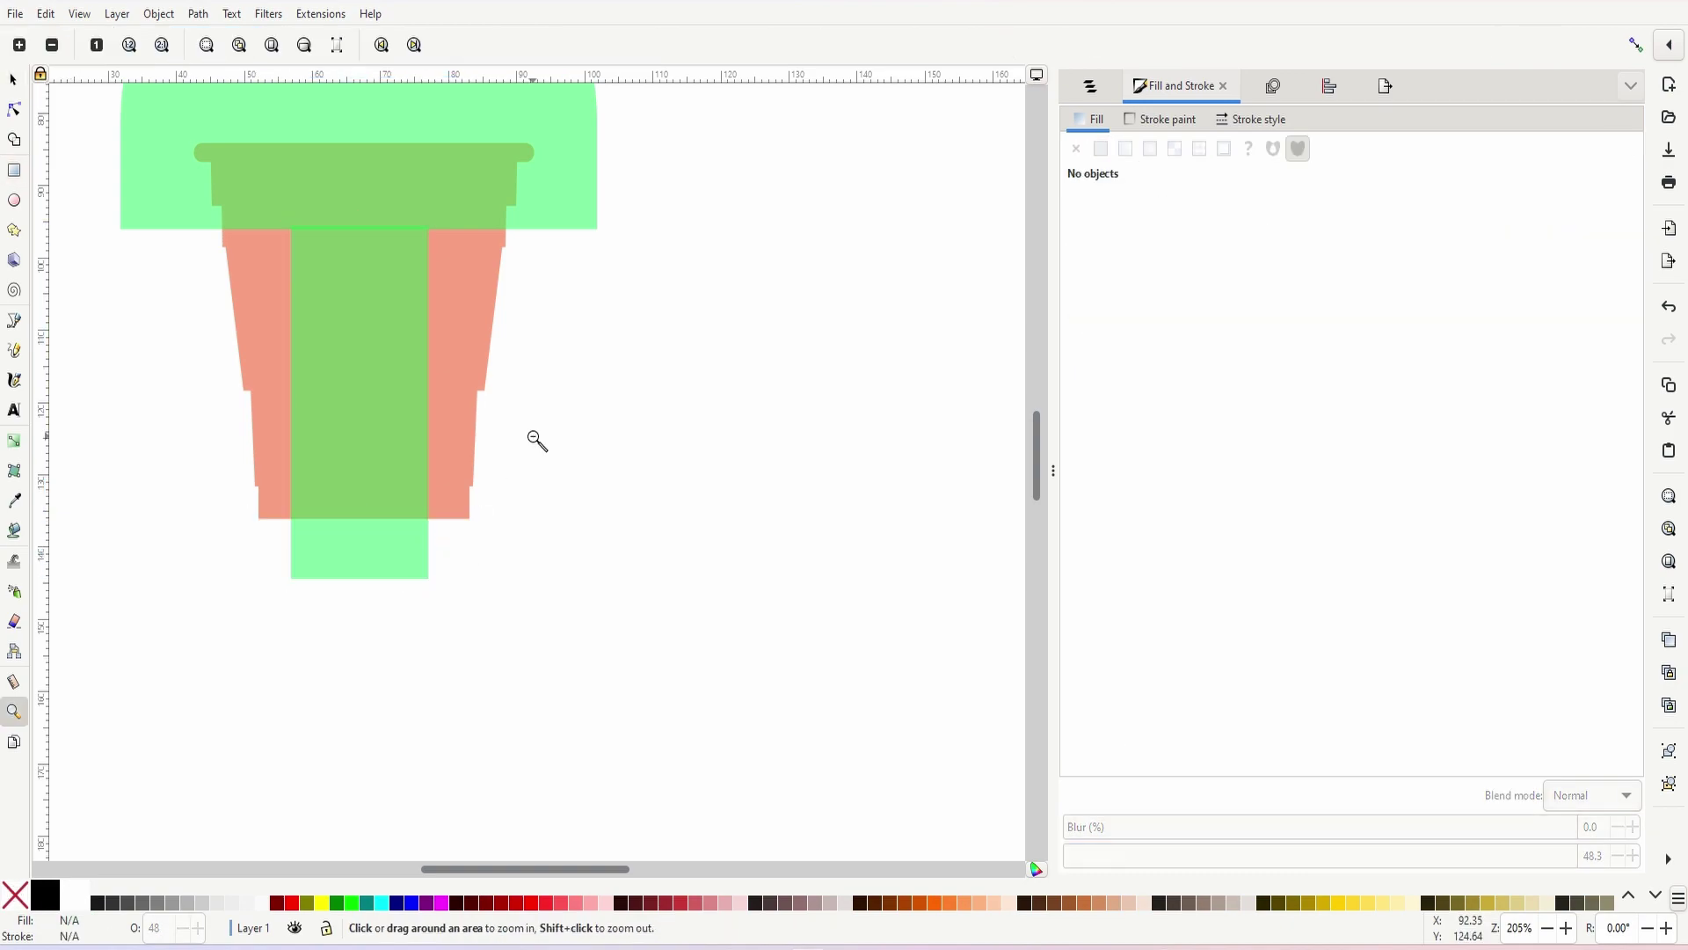
pyautogui.keyDown('shift'); pyautogui.click(534, 437); pyautogui.keyUp('shift')
pyautogui.press('s')
pyautogui.click(453, 211)
pyautogui.keyDown('shift'); pyautogui.click(473, 456); pyautogui.keyUp('shift')
pyautogui.click(198, 14)
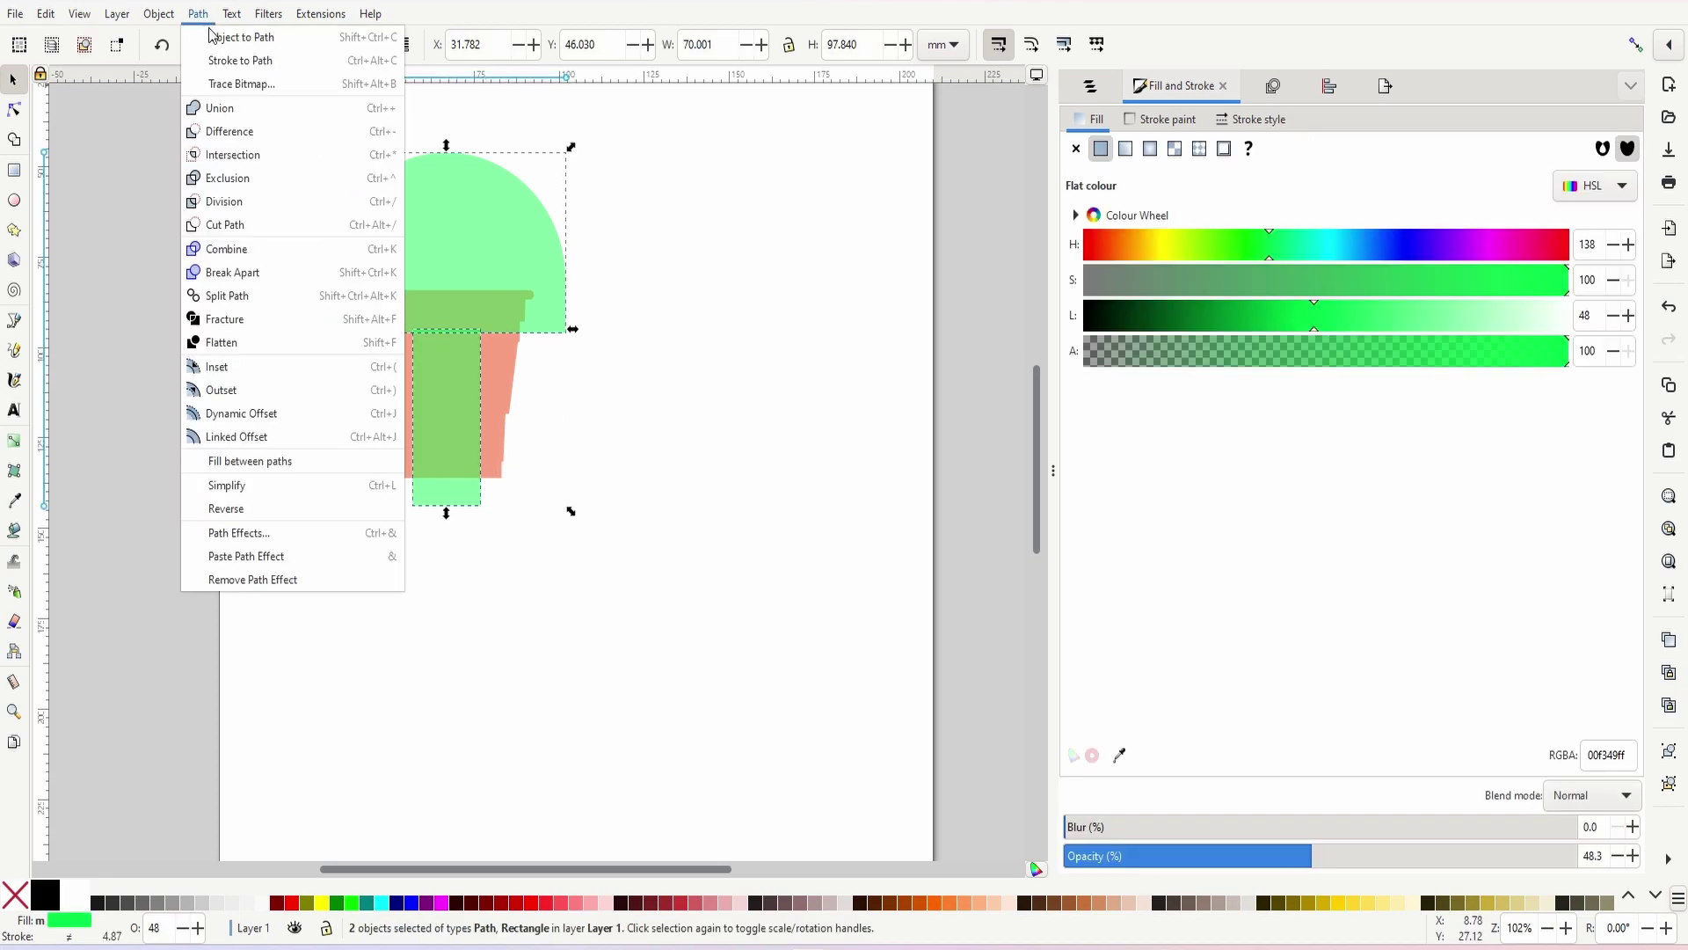
pyautogui.click(220, 107)
pyautogui.click(749, 388)
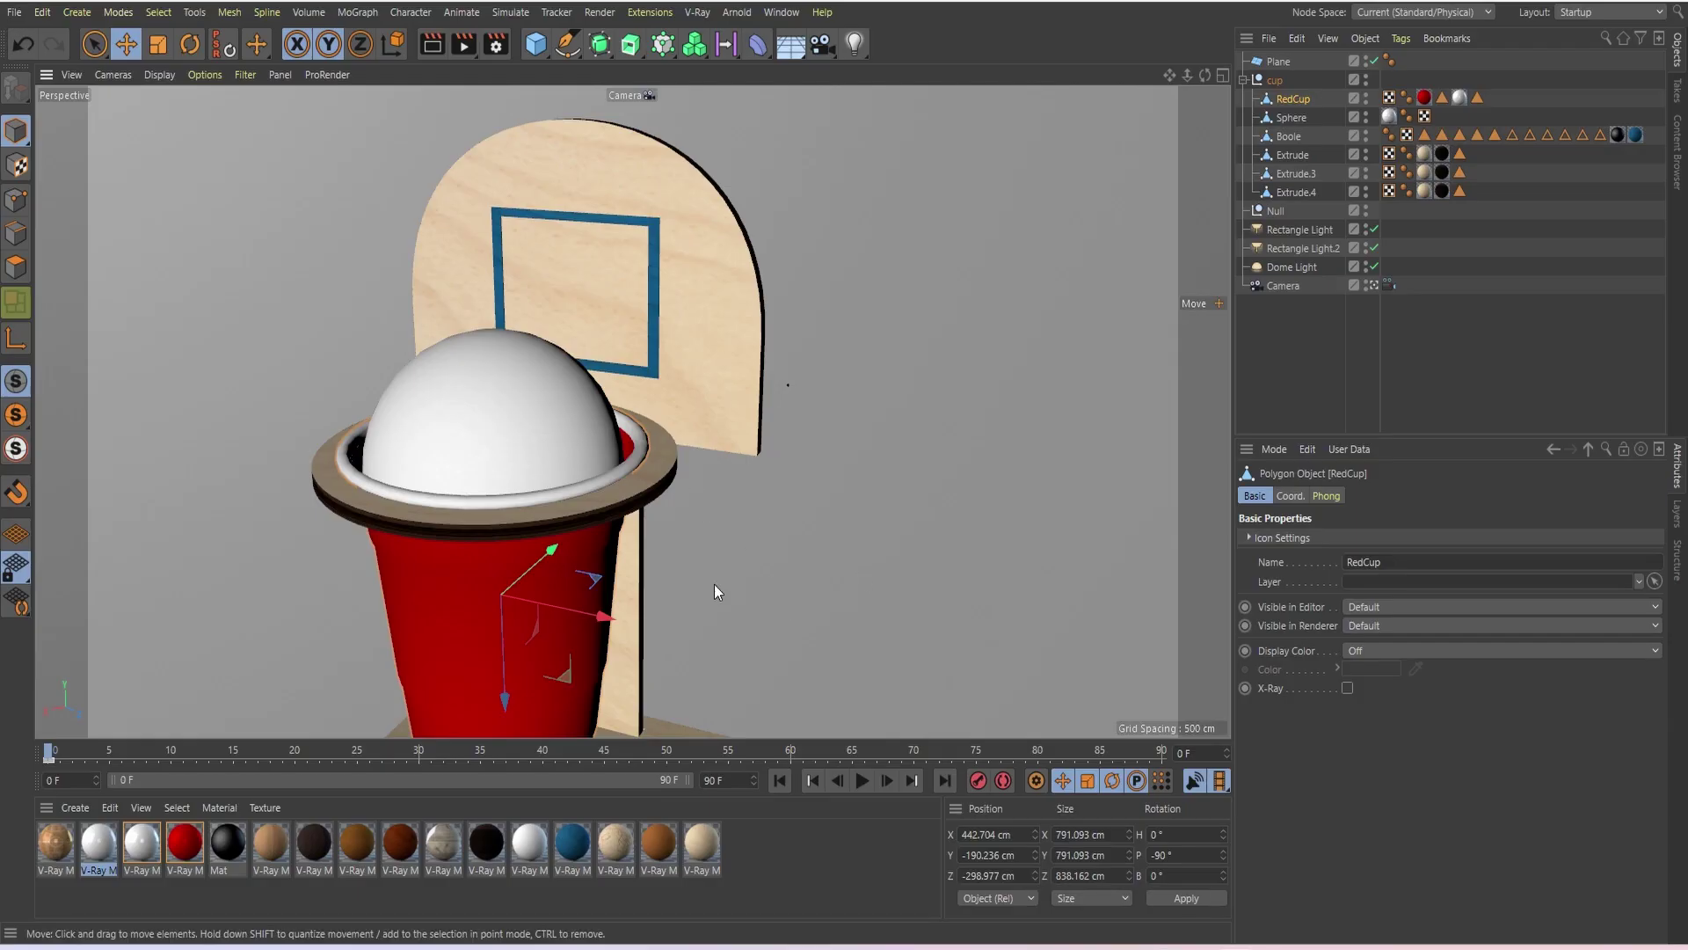
# - Move the cup silhouette clear of the green backboard shape, below and to the right of it
pyautogui.click(643, 500)
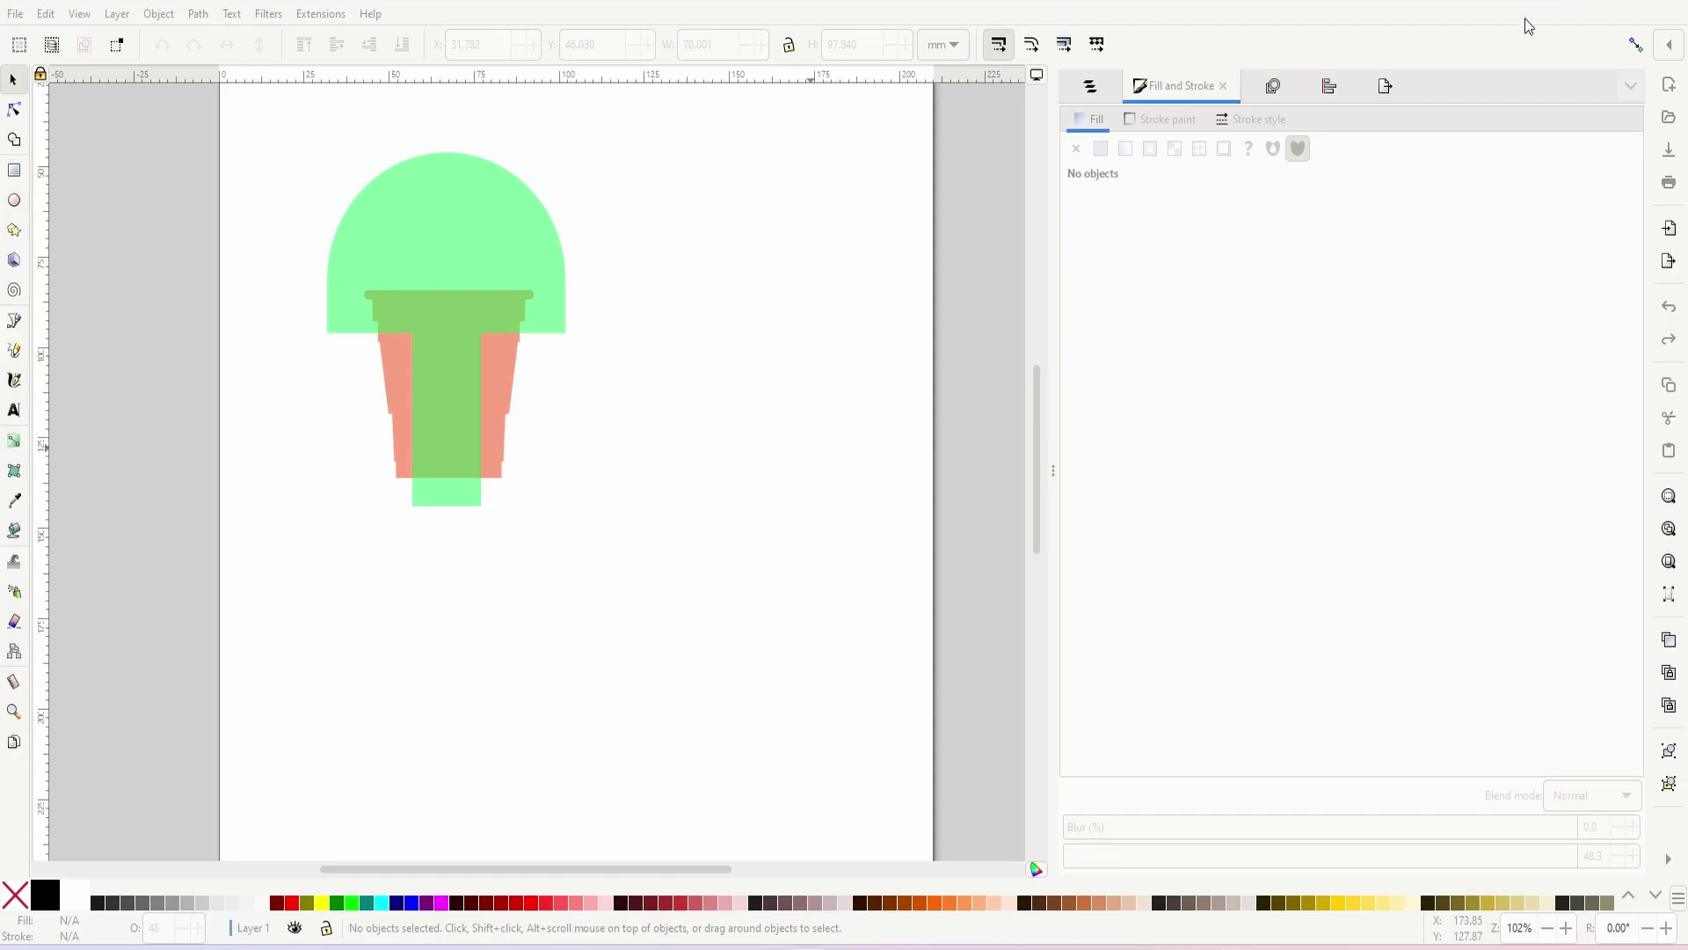
pyautogui.hscroll(-3, 765, 297)
pyautogui.moveTo(450, 431); pyautogui.dragTo(565, 595)
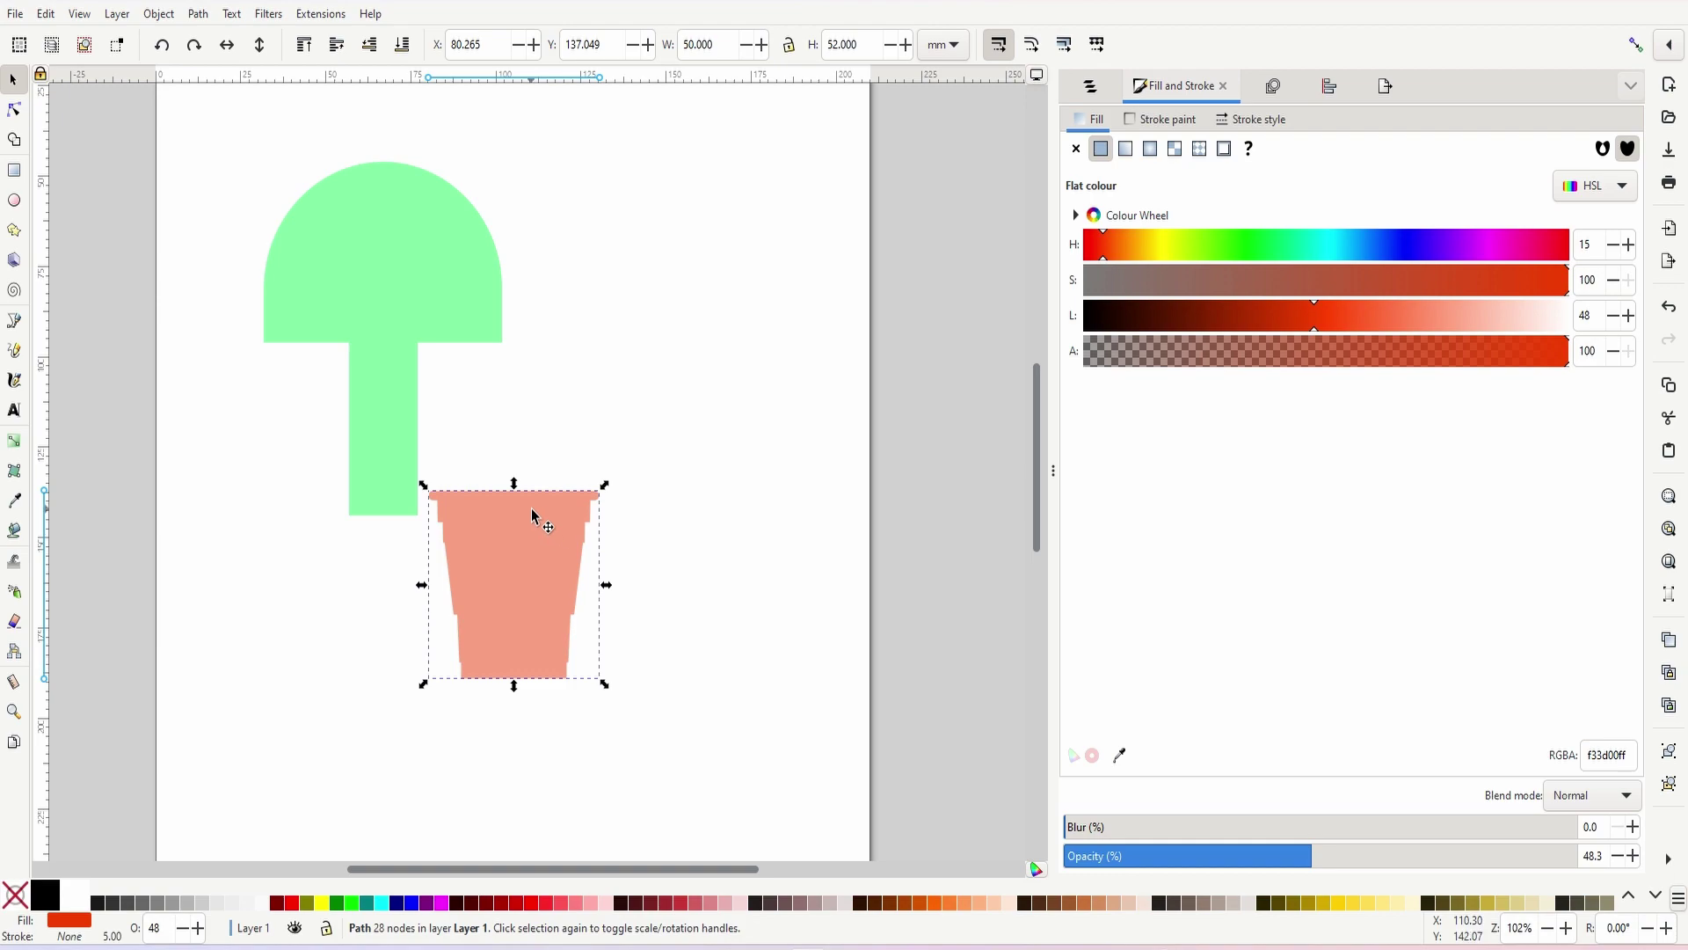
# - Draw a green circle beside the backboard, set its width and height to 50 mm, and shift it further right
pyautogui.click(14, 199)
pyautogui.moveTo(598, 321); pyautogui.dragTo(697, 432)
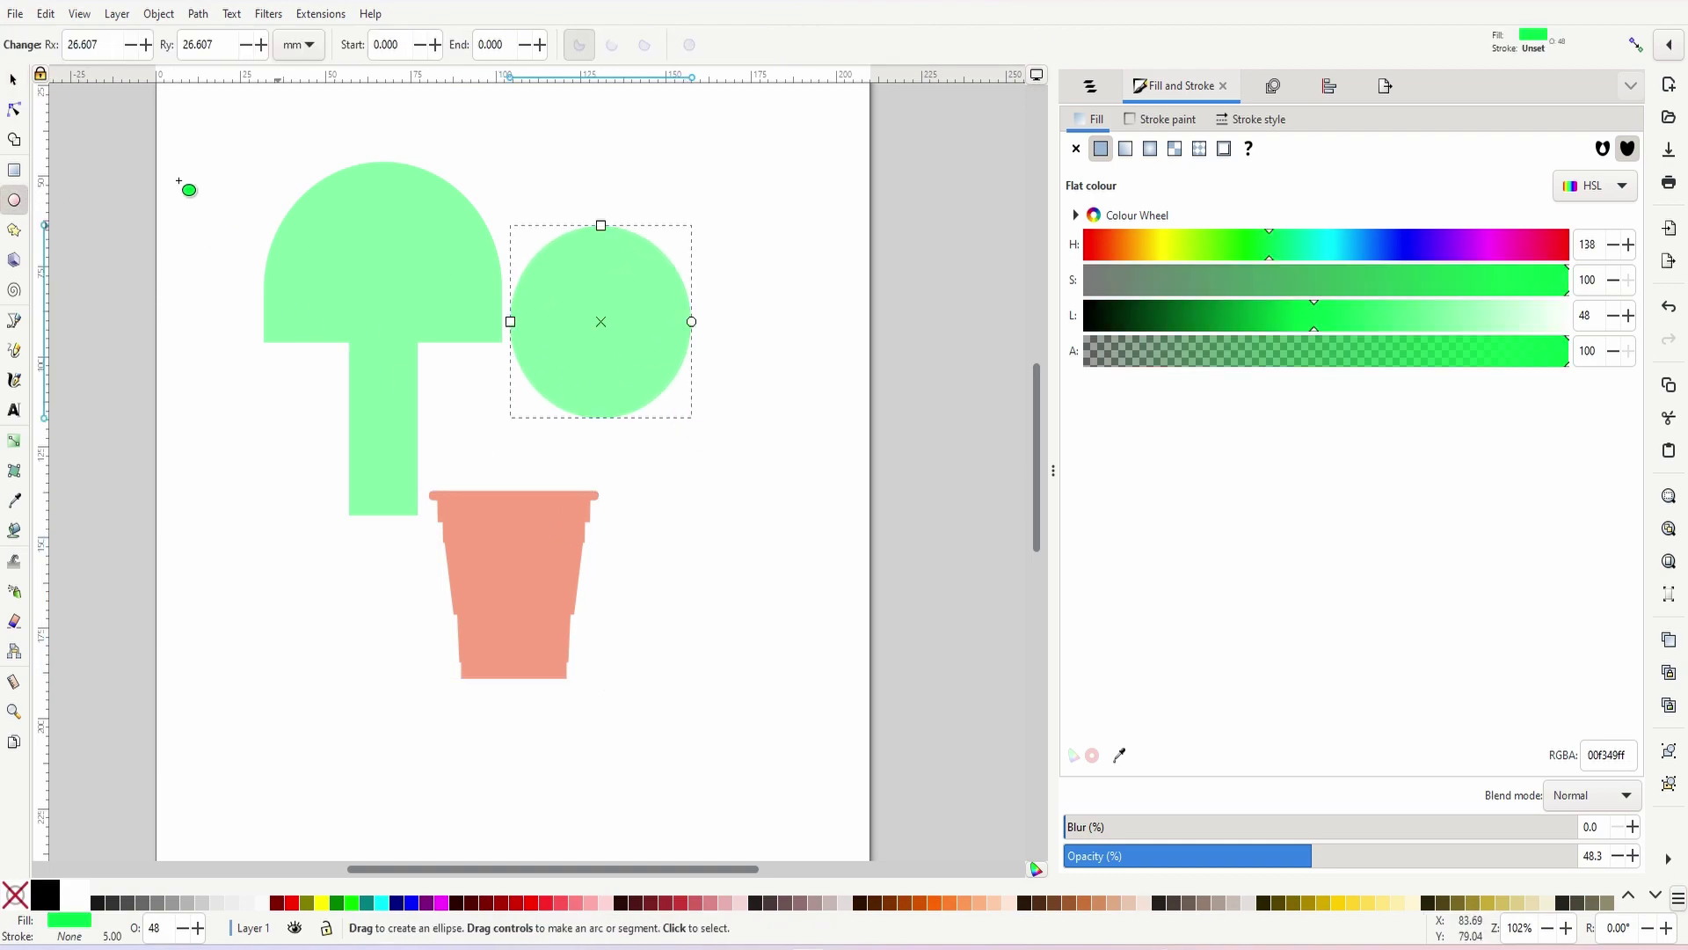
pyautogui.click(13, 82)
pyautogui.tripleClick(708, 44)
pyautogui.write('50')
pyautogui.press('Tab')
pyautogui.write('50')
pyautogui.press('Return')
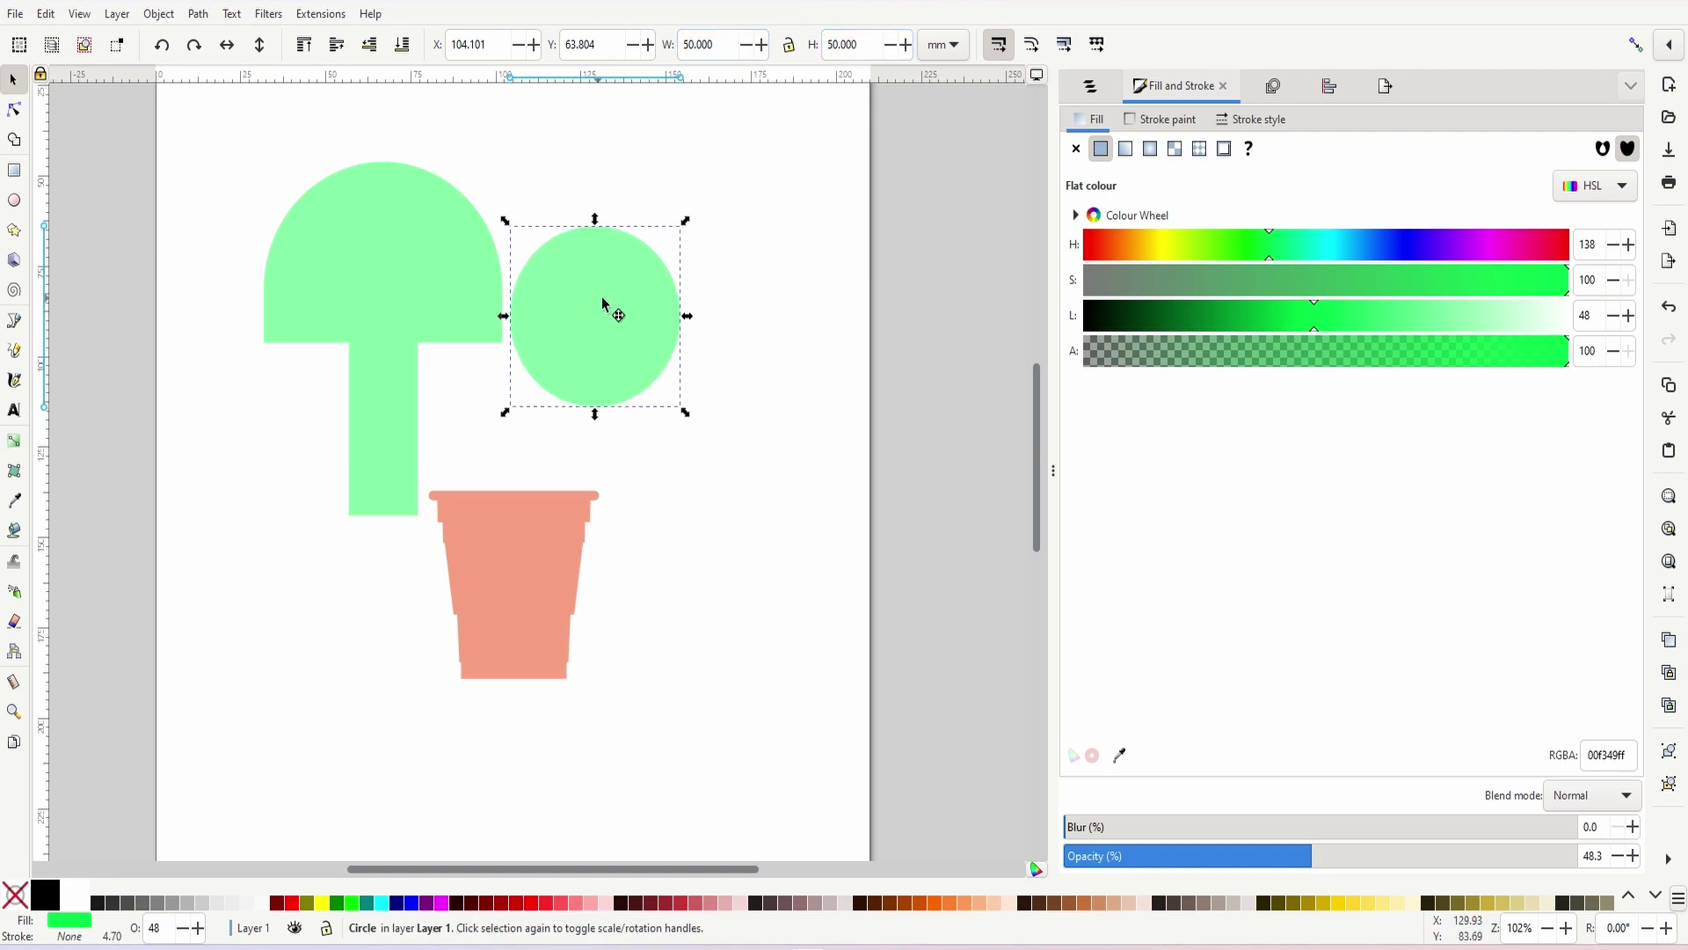
pyautogui.moveTo(606, 319); pyautogui.dragTo(655, 316)
# - Duplicate the 50 mm circle, recolor the copy red, and set its width and height to 45 mm
pyautogui.press('ctrl')
pyautogui.hotkey('ctrl', 'd')
pyautogui.moveTo(665, 340); pyautogui.dragTo(756, 442)
pyautogui.moveTo(1115, 243); pyautogui.dragTo(1085, 245)
pyautogui.moveTo(739, 48); pyautogui.dragTo(682, 46)
pyautogui.write('45')
pyautogui.press('Tab')
pyautogui.write('45')
pyautogui.press('Return')
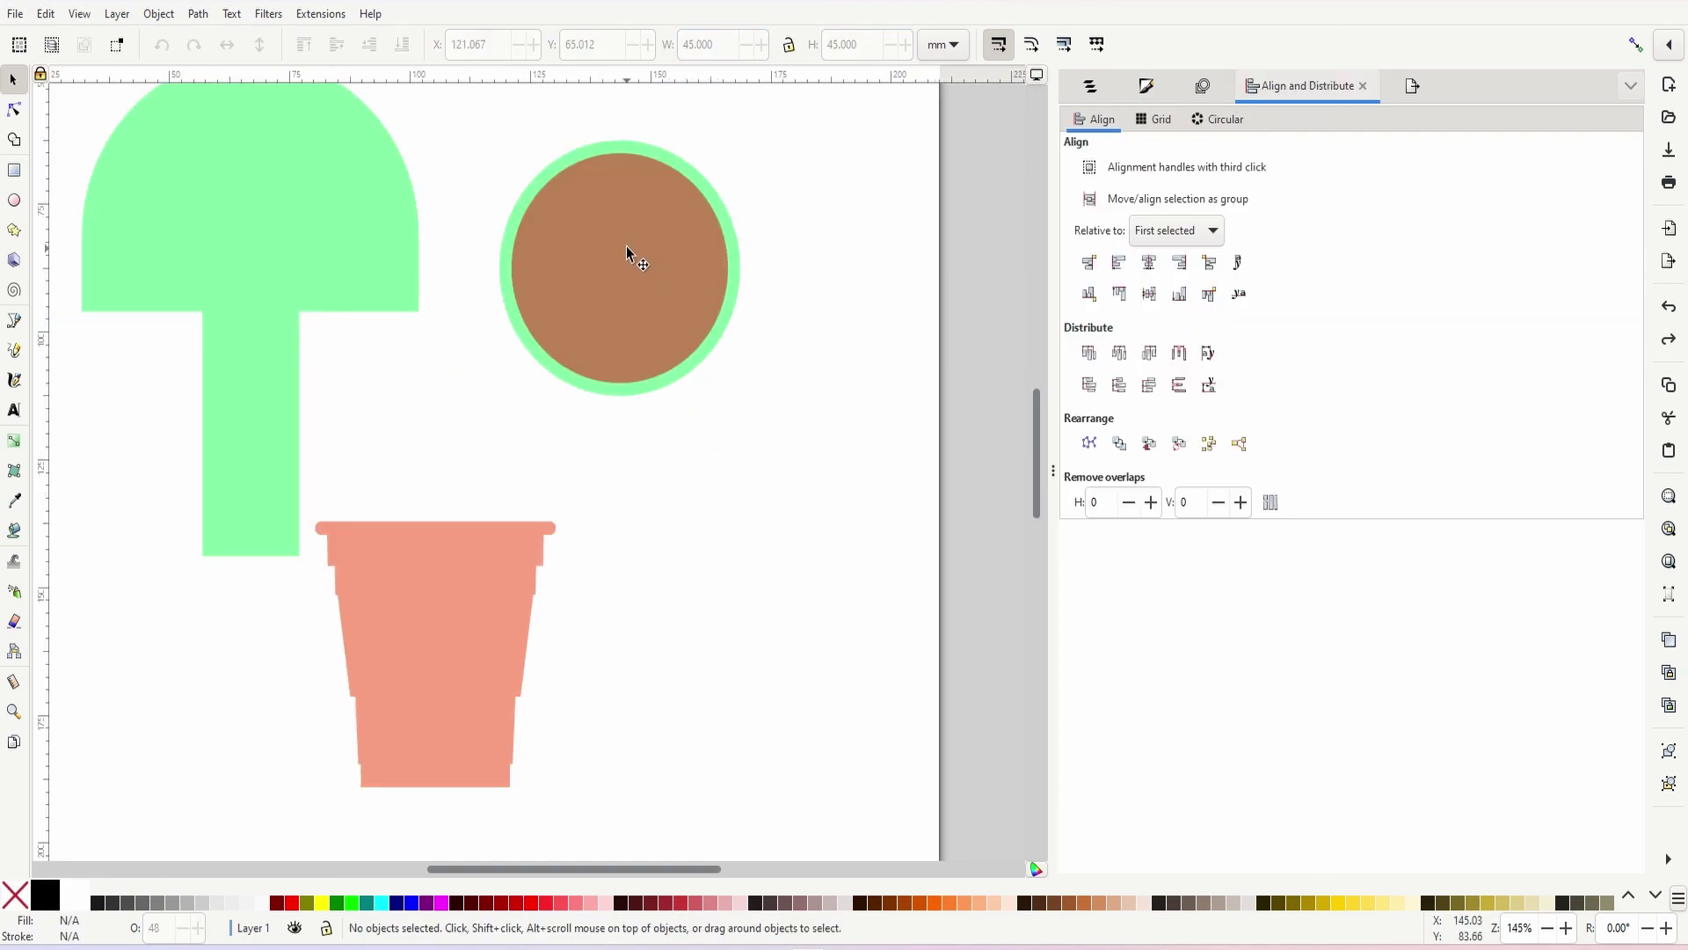
# - Move the red circle off the green one to a spot below it and set its width and height to 45.1 mm
pyautogui.moveTo(626, 246); pyautogui.dragTo(714, 497)
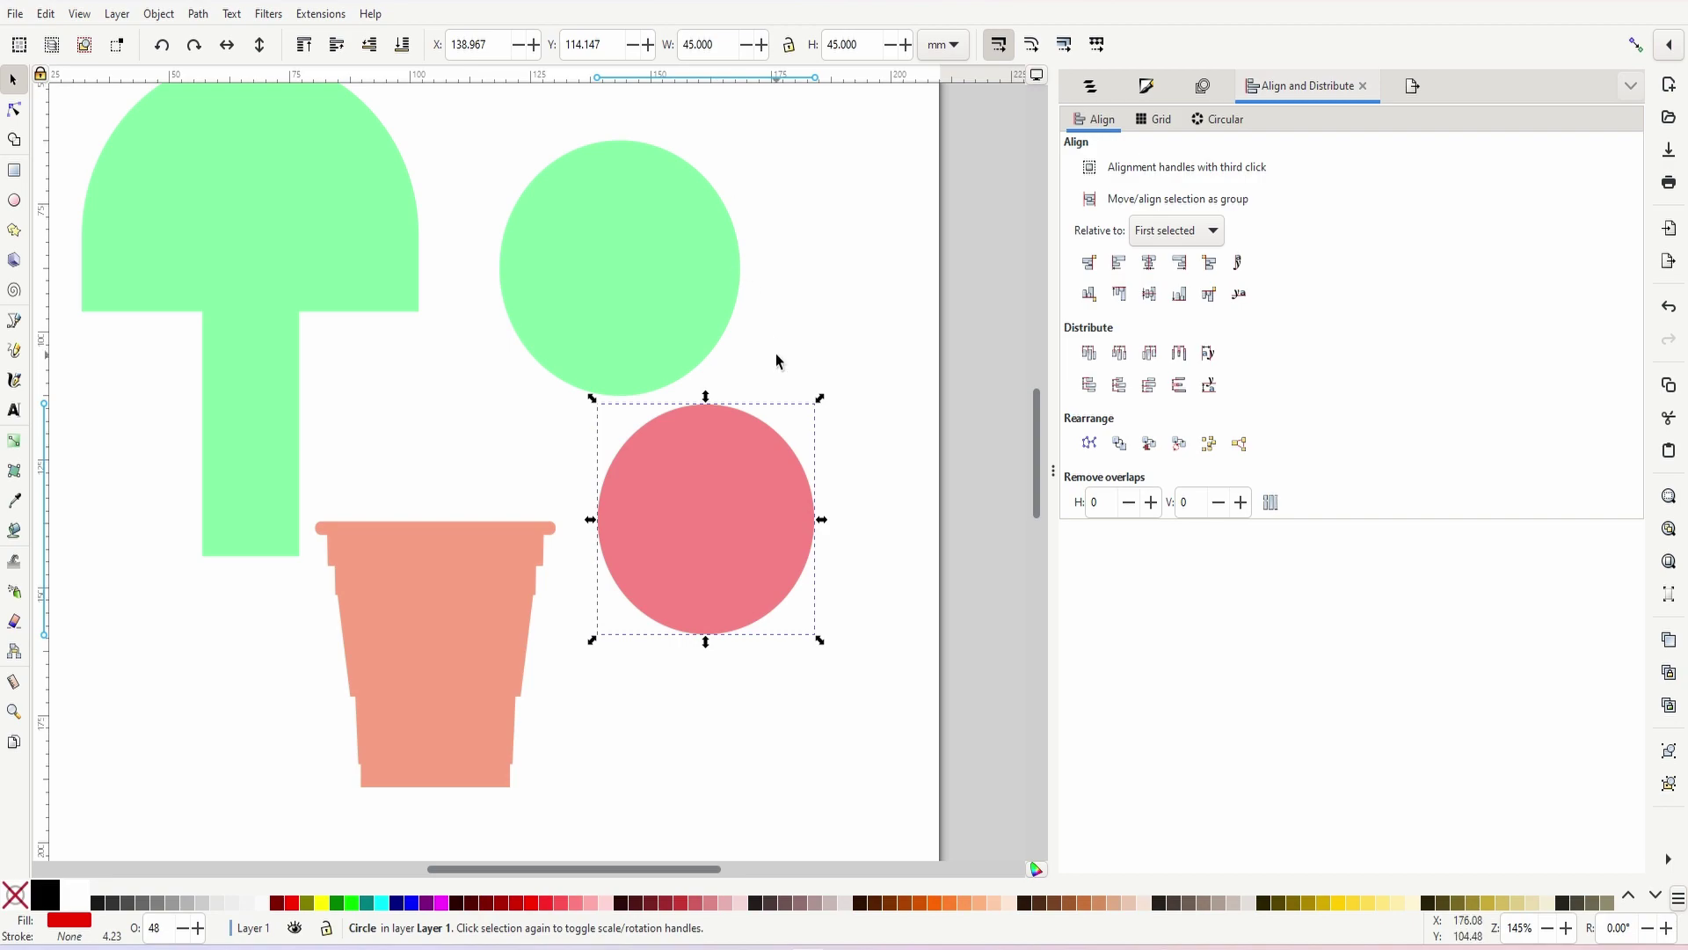
pyautogui.tripleClick(717, 45)
pyautogui.write('45.1')
pyautogui.press('Tab')
pyautogui.write('45.1')
pyautogui.press('Return')
pyautogui.moveTo(645, 537); pyautogui.dragTo(672, 545)
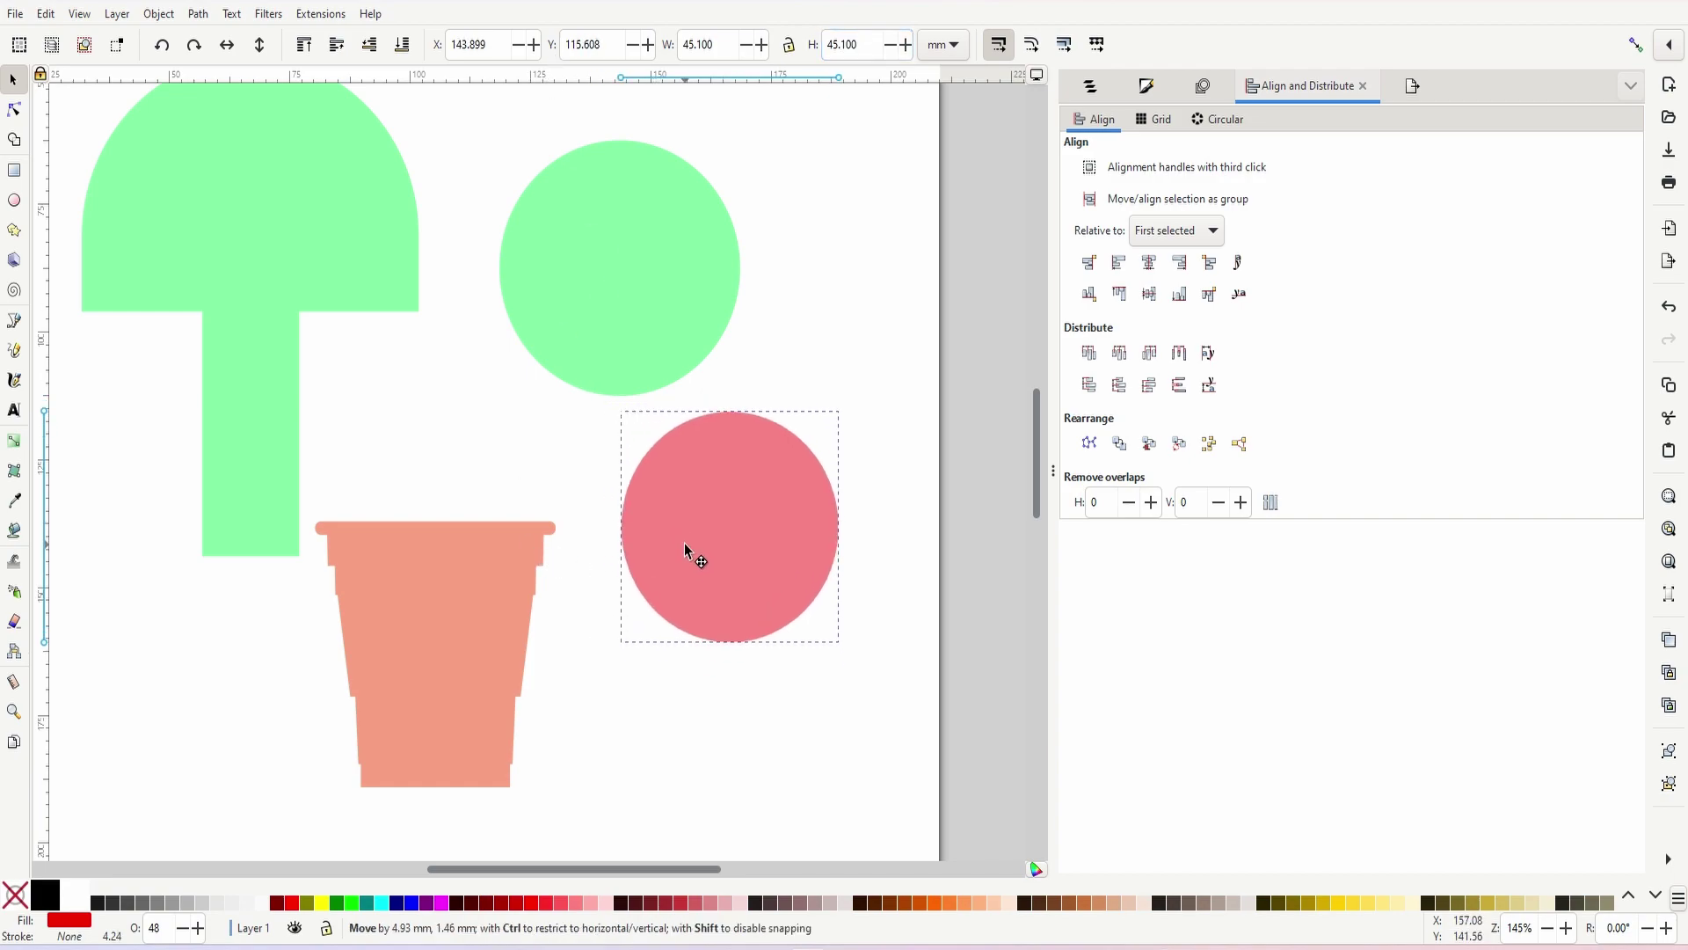
# - Duplicate the 45.1 mm red circle in place and outset the copy repeatedly until it is about 55.6 mm across
pyautogui.click(742, 484)
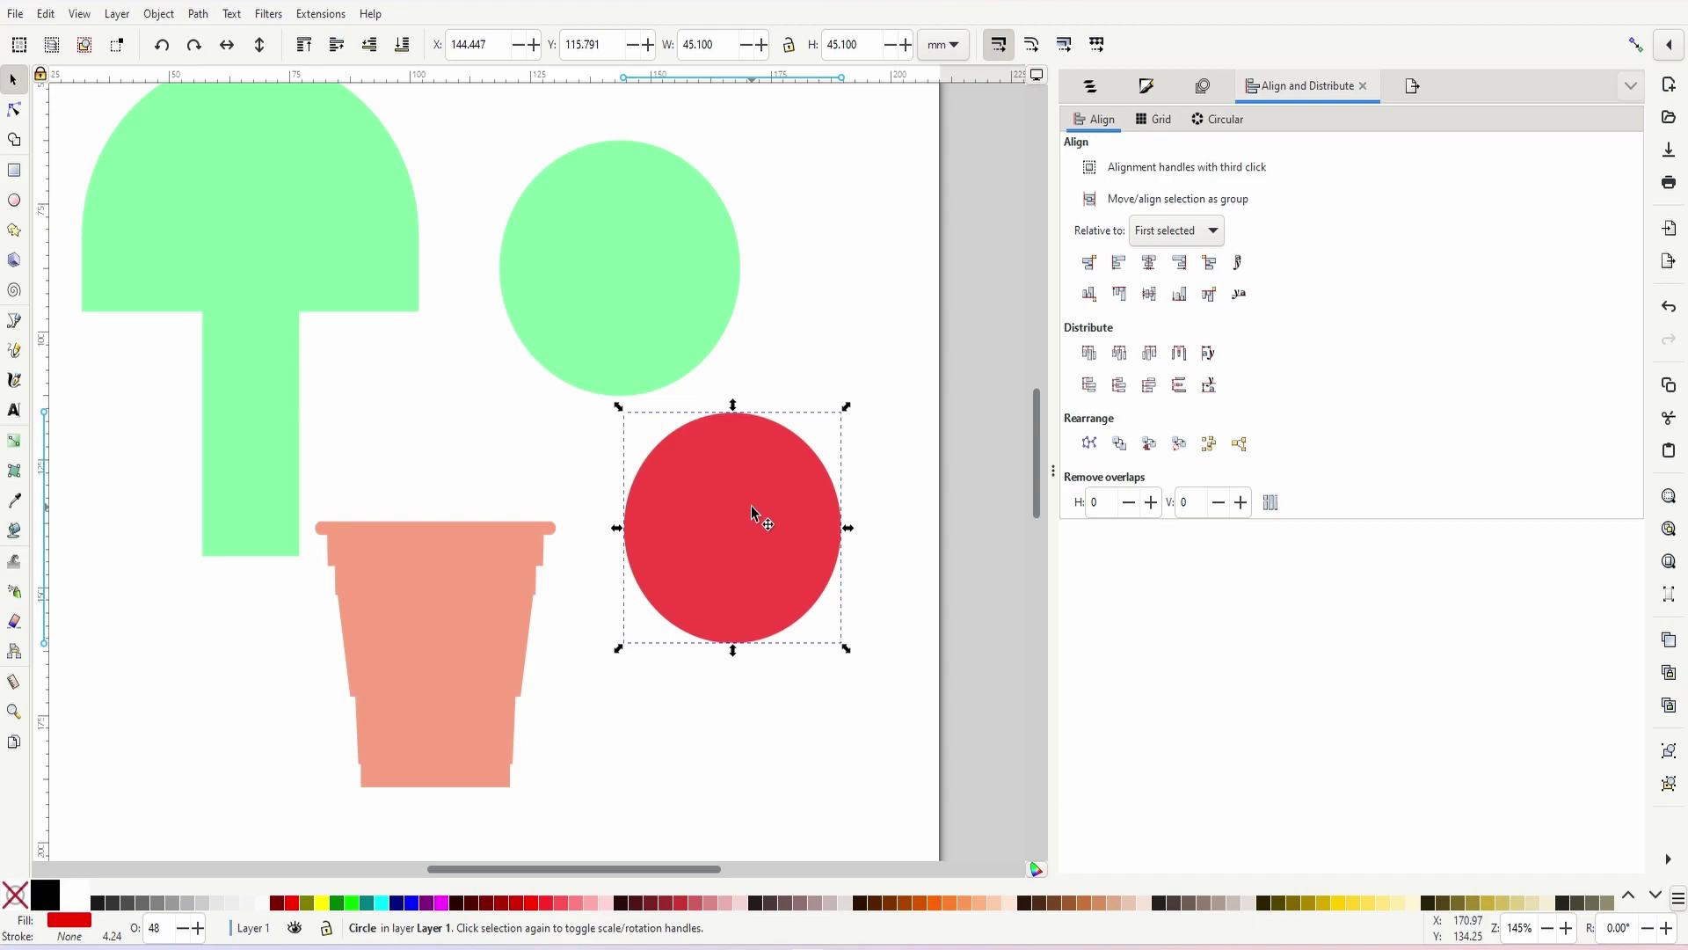
pyautogui.hotkey('ctrl', ')')
pyautogui.hotkey('ctrl', ')')
pyautogui.hotkey('ctrl', ')')
pyautogui.hotkey('ctrl', ')')
pyautogui.hotkey('ctrl', ')')
pyautogui.hotkey('ctrl', ')')
pyautogui.hotkey('ctrl', ')')
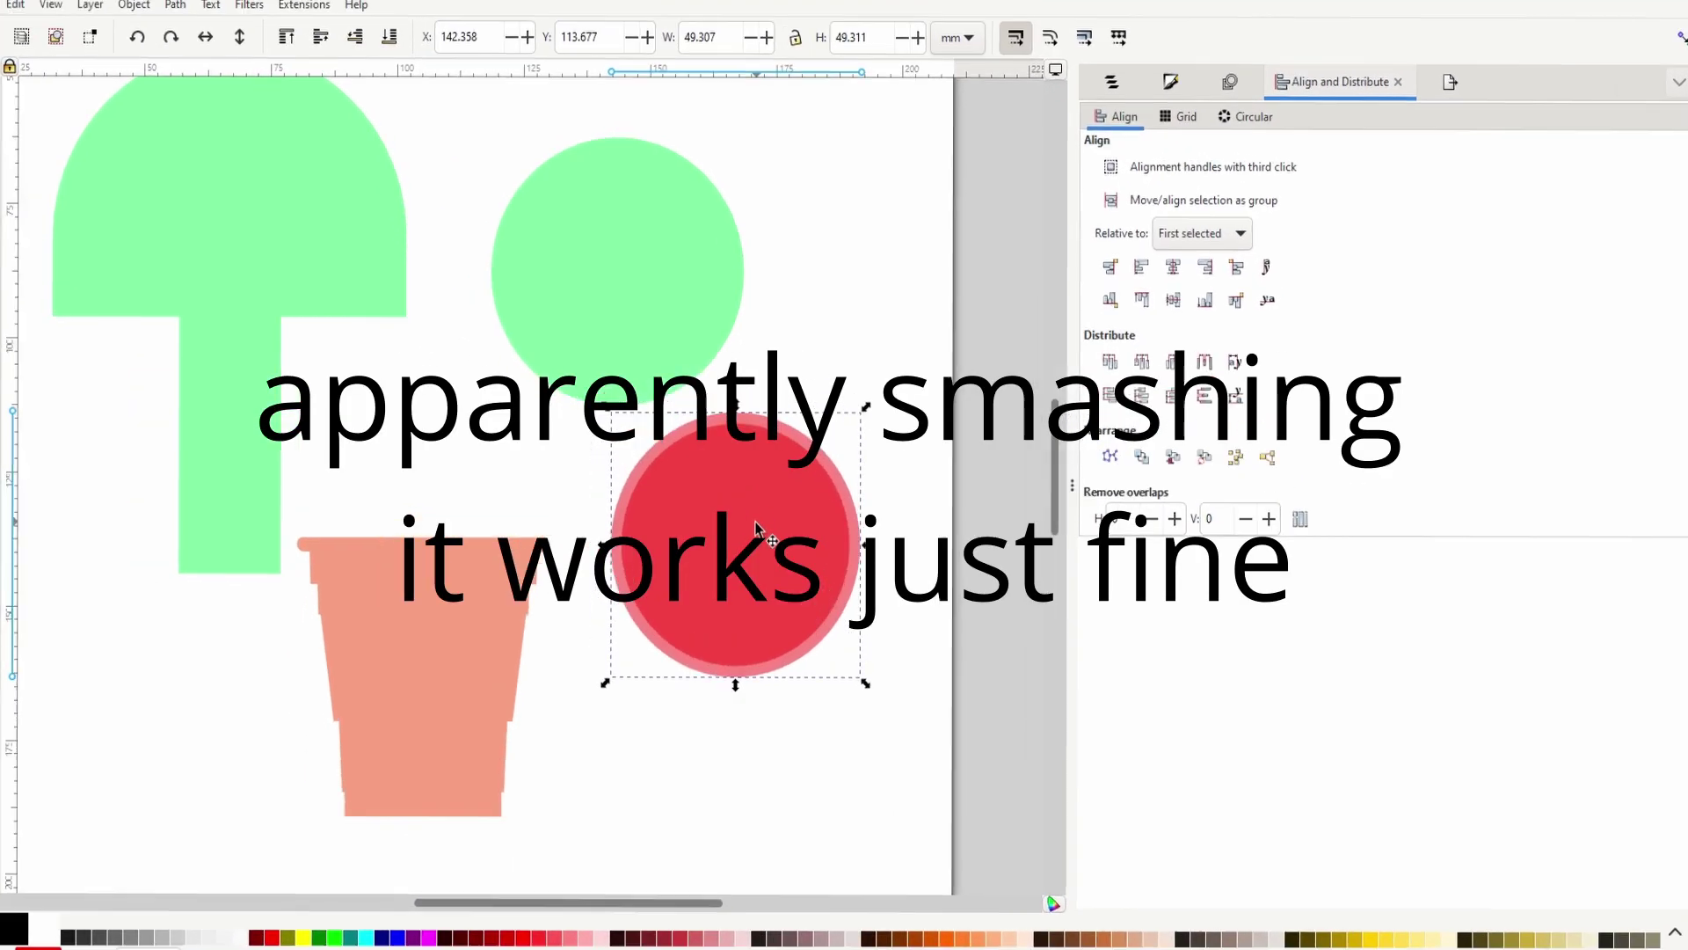
pyautogui.hotkey('ctrl', ')')
pyautogui.hotkey('ctrl', ')')
pyautogui.hotkey('ctrl', ')')
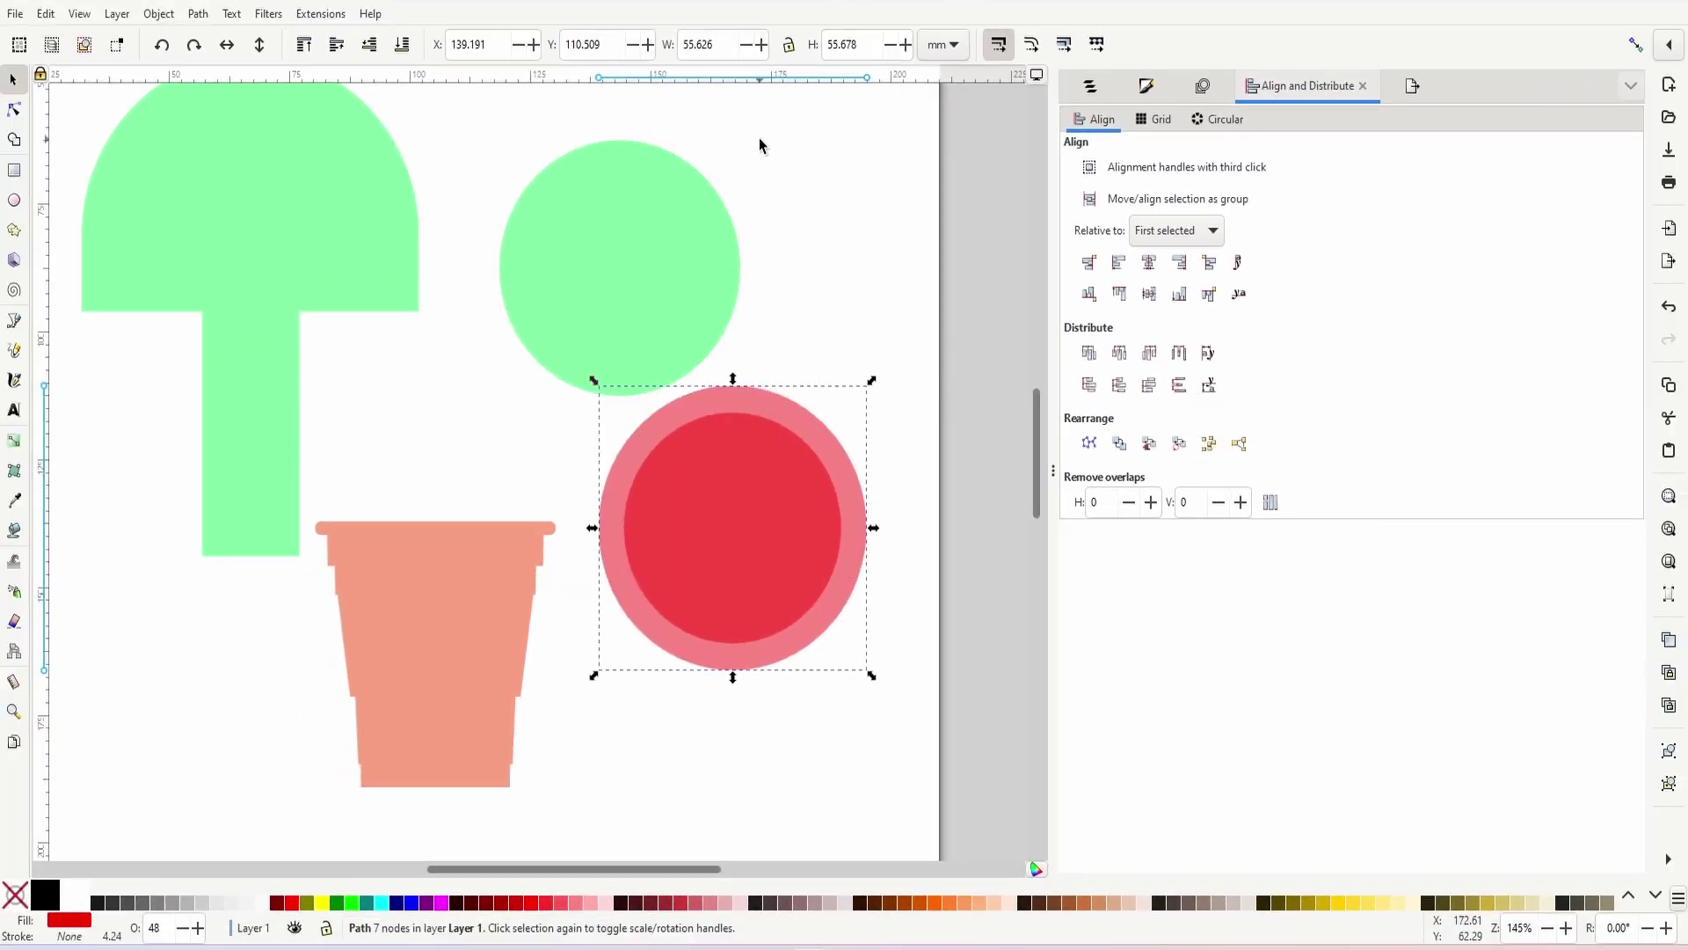
# - Try overlaying the green circle on the red circles and shrinking the outer red one
pyautogui.moveTo(785, 398); pyautogui.dragTo(785, 397)
pyautogui.moveTo(584, 242); pyautogui.dragTo(722, 491)
pyautogui.click(763, 387)
pyautogui.moveTo(872, 380); pyautogui.dragTo(852, 401)
pyautogui.hotkey('ctrl', 'z')
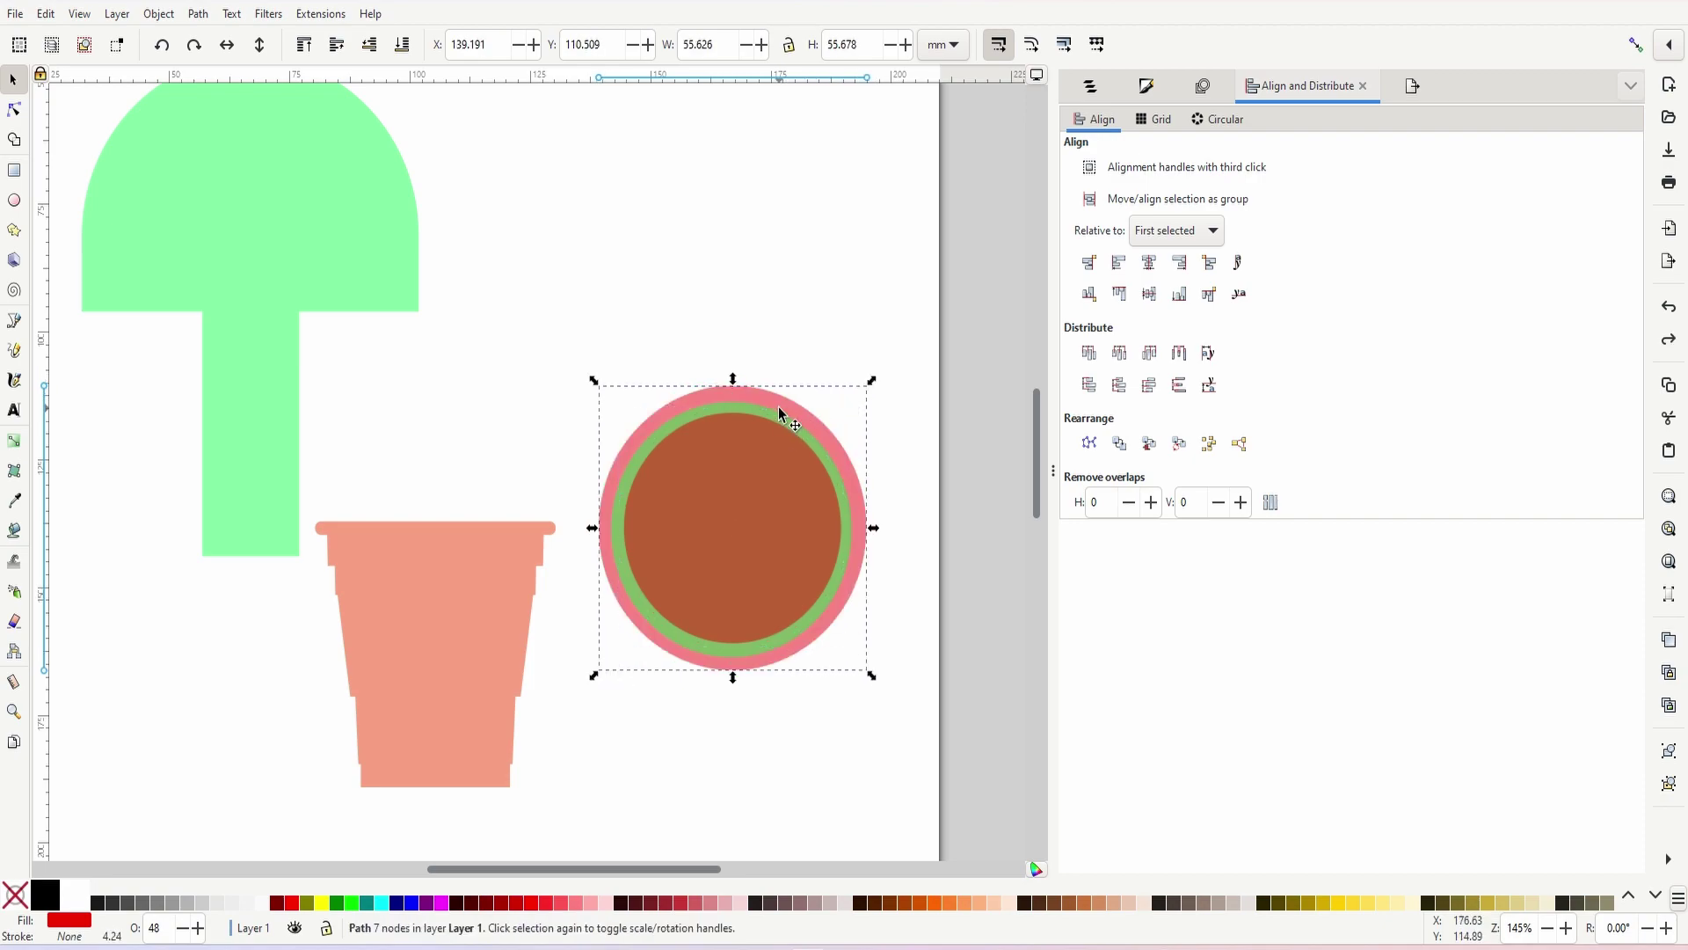
pyautogui.hotkey('ctrl', 'z')
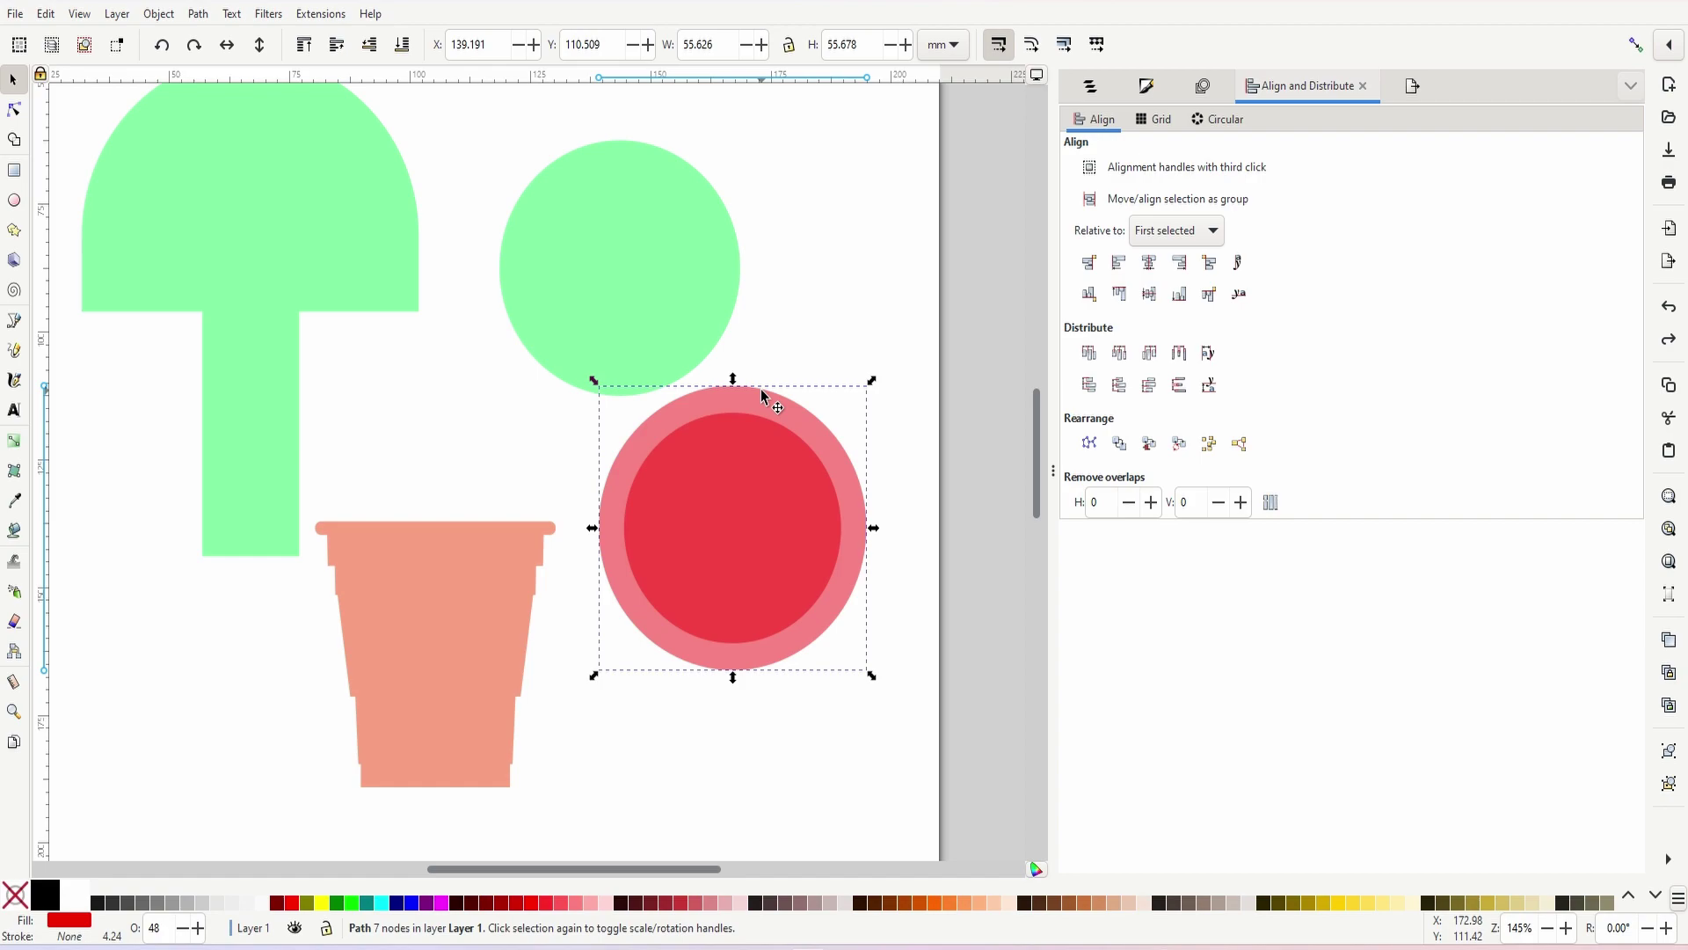
# - Subtract the 45.1 mm red circle from the larger red circle to form the rim ring
pyautogui.click(774, 336)
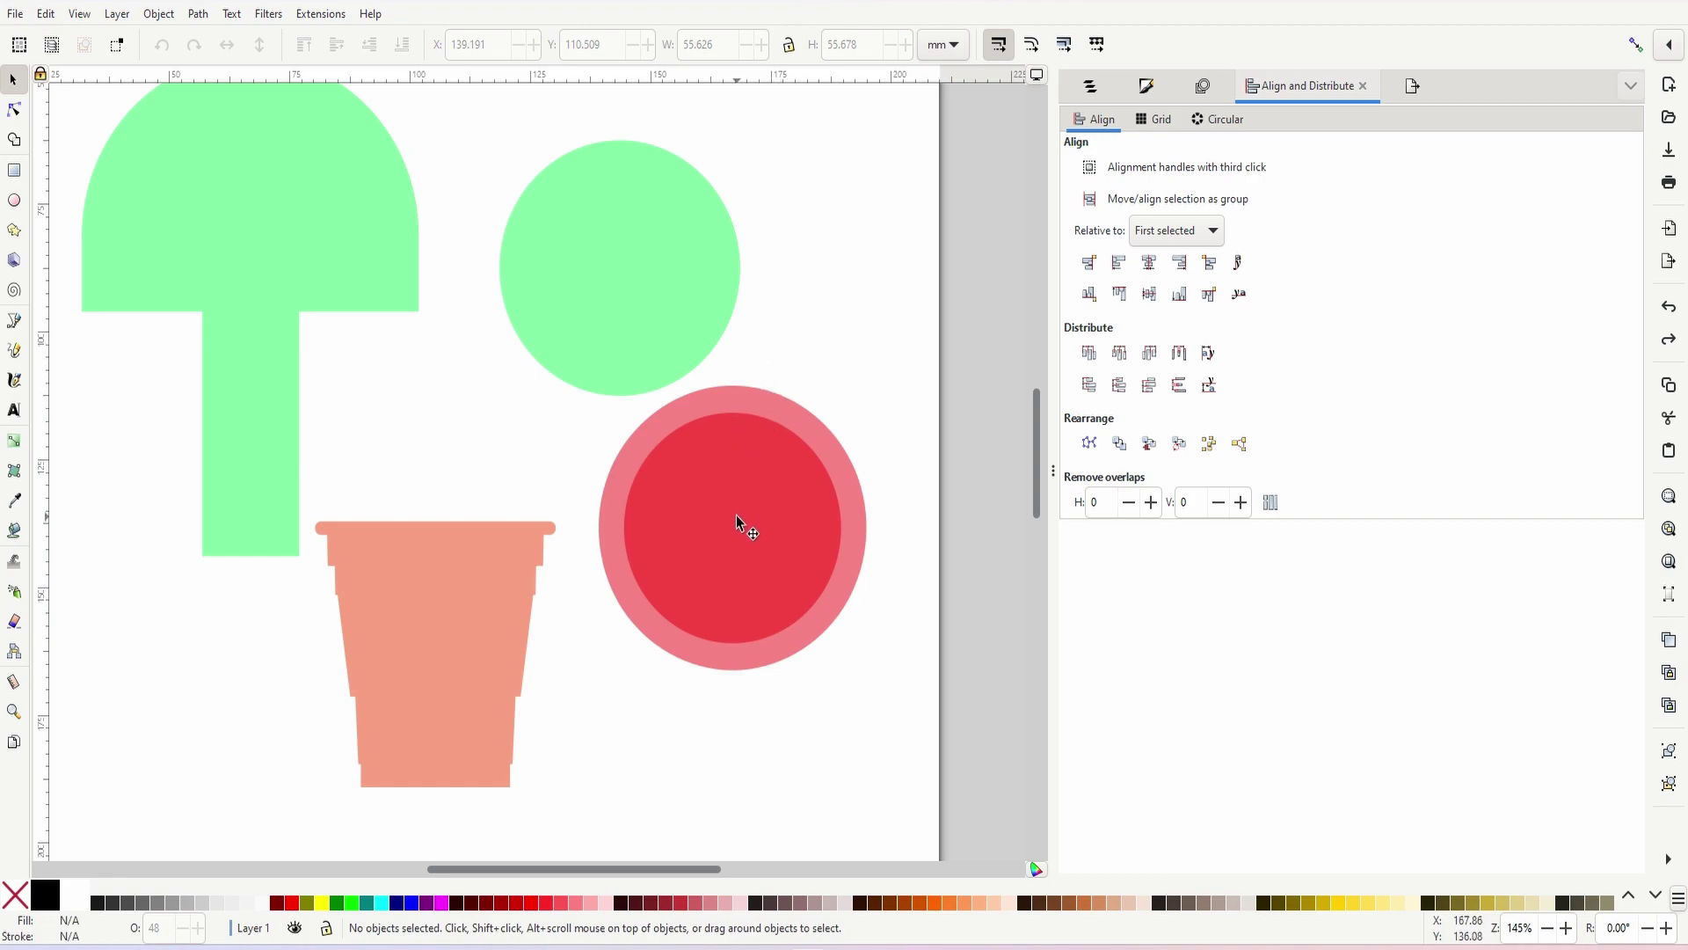
pyautogui.click(734, 489)
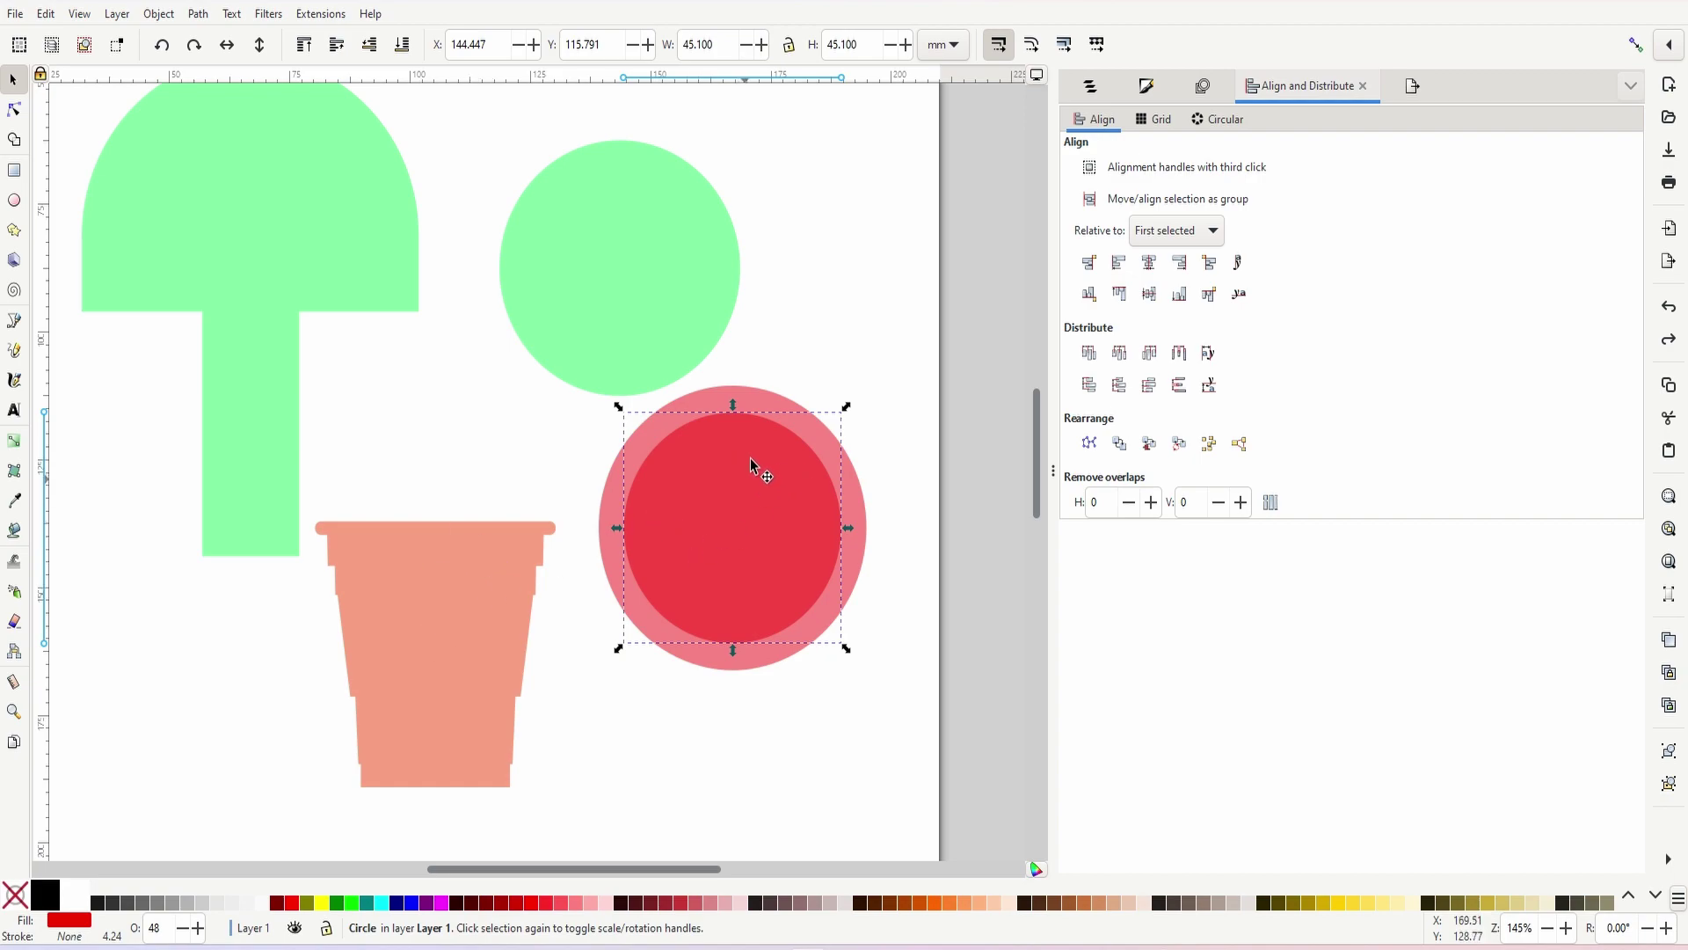
pyautogui.keyDown('shift'); pyautogui.click(765, 402); pyautogui.keyUp('shift')
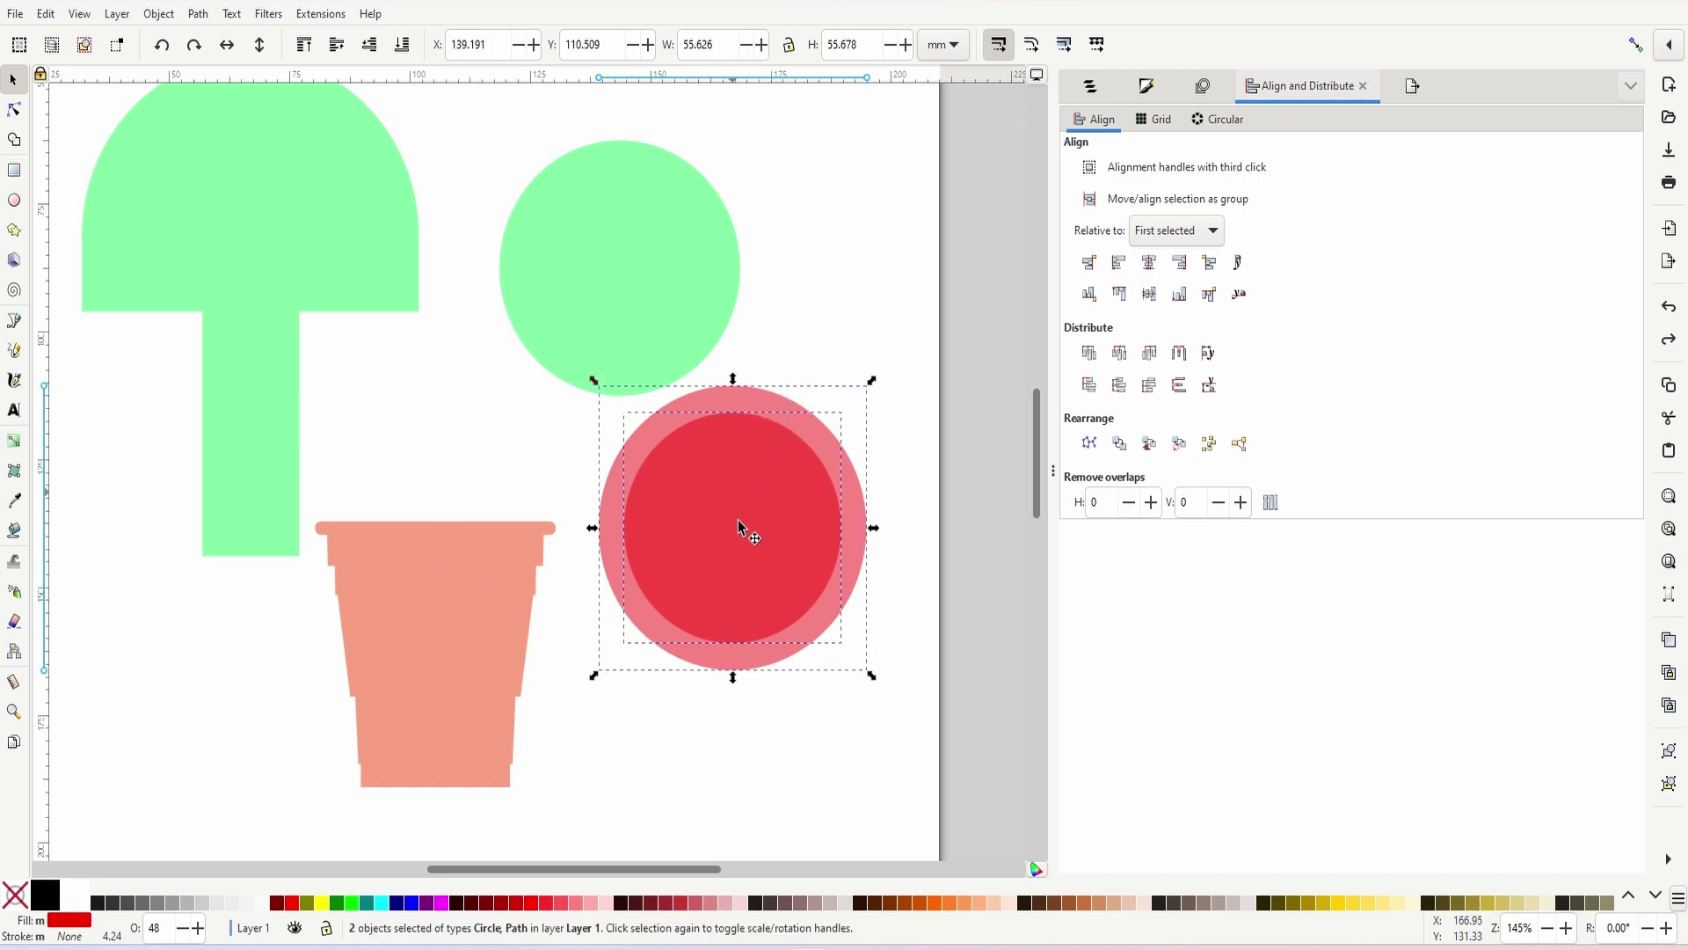
pyautogui.click(201, 14)
pyautogui.click(243, 137)
pyautogui.click(686, 271)
# - Move the red ring over the green stem so its upper edge sits just below the backboard
pyautogui.moveTo(782, 431); pyautogui.dragTo(253, 300)
pyautogui.click(673, 345)
pyautogui.hscroll(-5, 253, 300)
pyautogui.moveTo(466, 295); pyautogui.dragTo(468, 318)
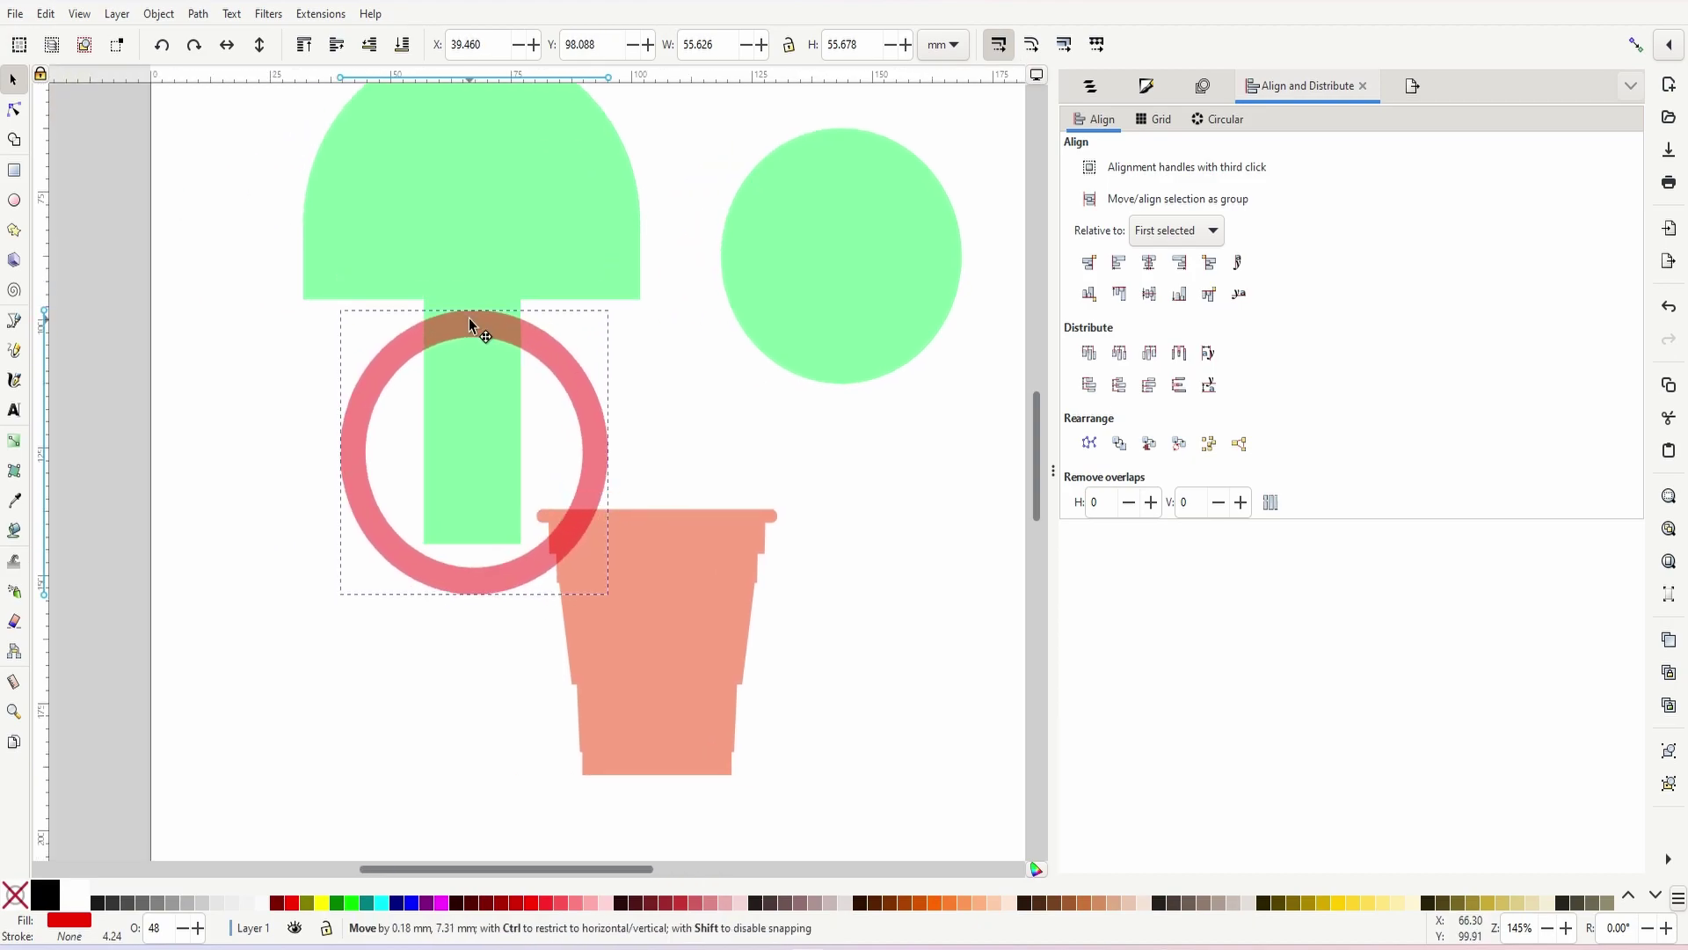
# - Draw a red rectangle about 17.3 mm wide where the stem meets the backboard and set its height to 3 mm
pyautogui.press('z')
pyautogui.click(467, 318)
pyautogui.click(468, 318)
pyautogui.click(15, 171)
pyautogui.moveTo(391, 258); pyautogui.dragTo(558, 335)
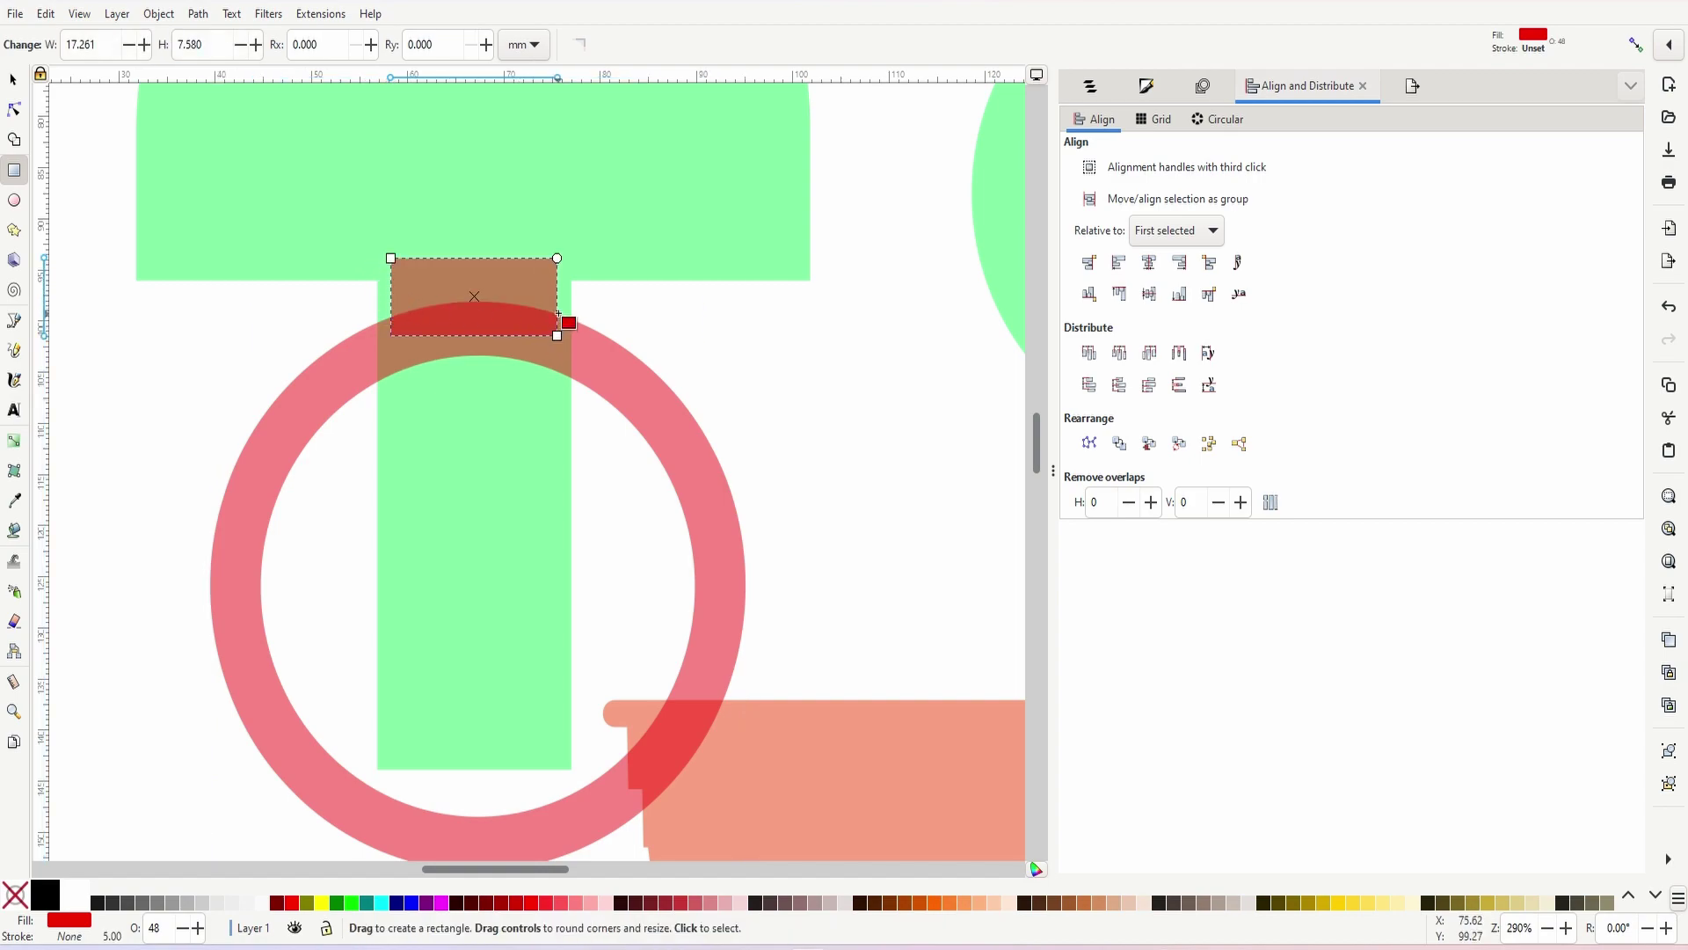
pyautogui.click(13, 81)
pyautogui.scroll(1, 477, 264)
pyautogui.hscroll(2, 477, 264)
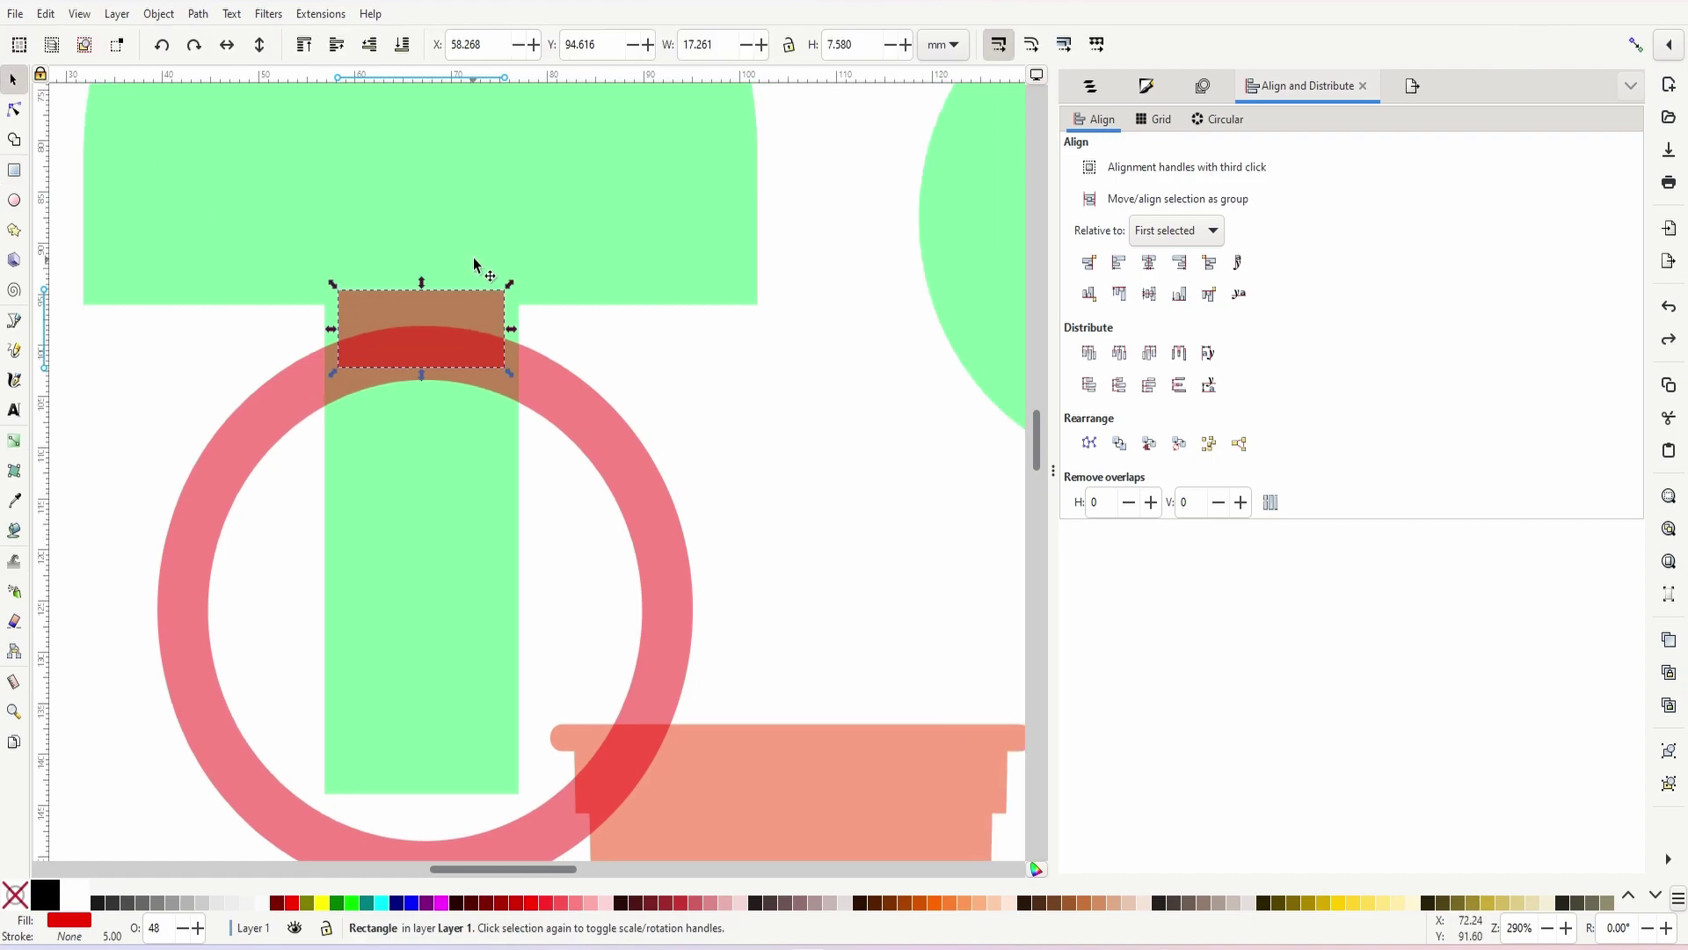
pyautogui.doubleClick(856, 48)
pyautogui.write('3')
pyautogui.press('Return')
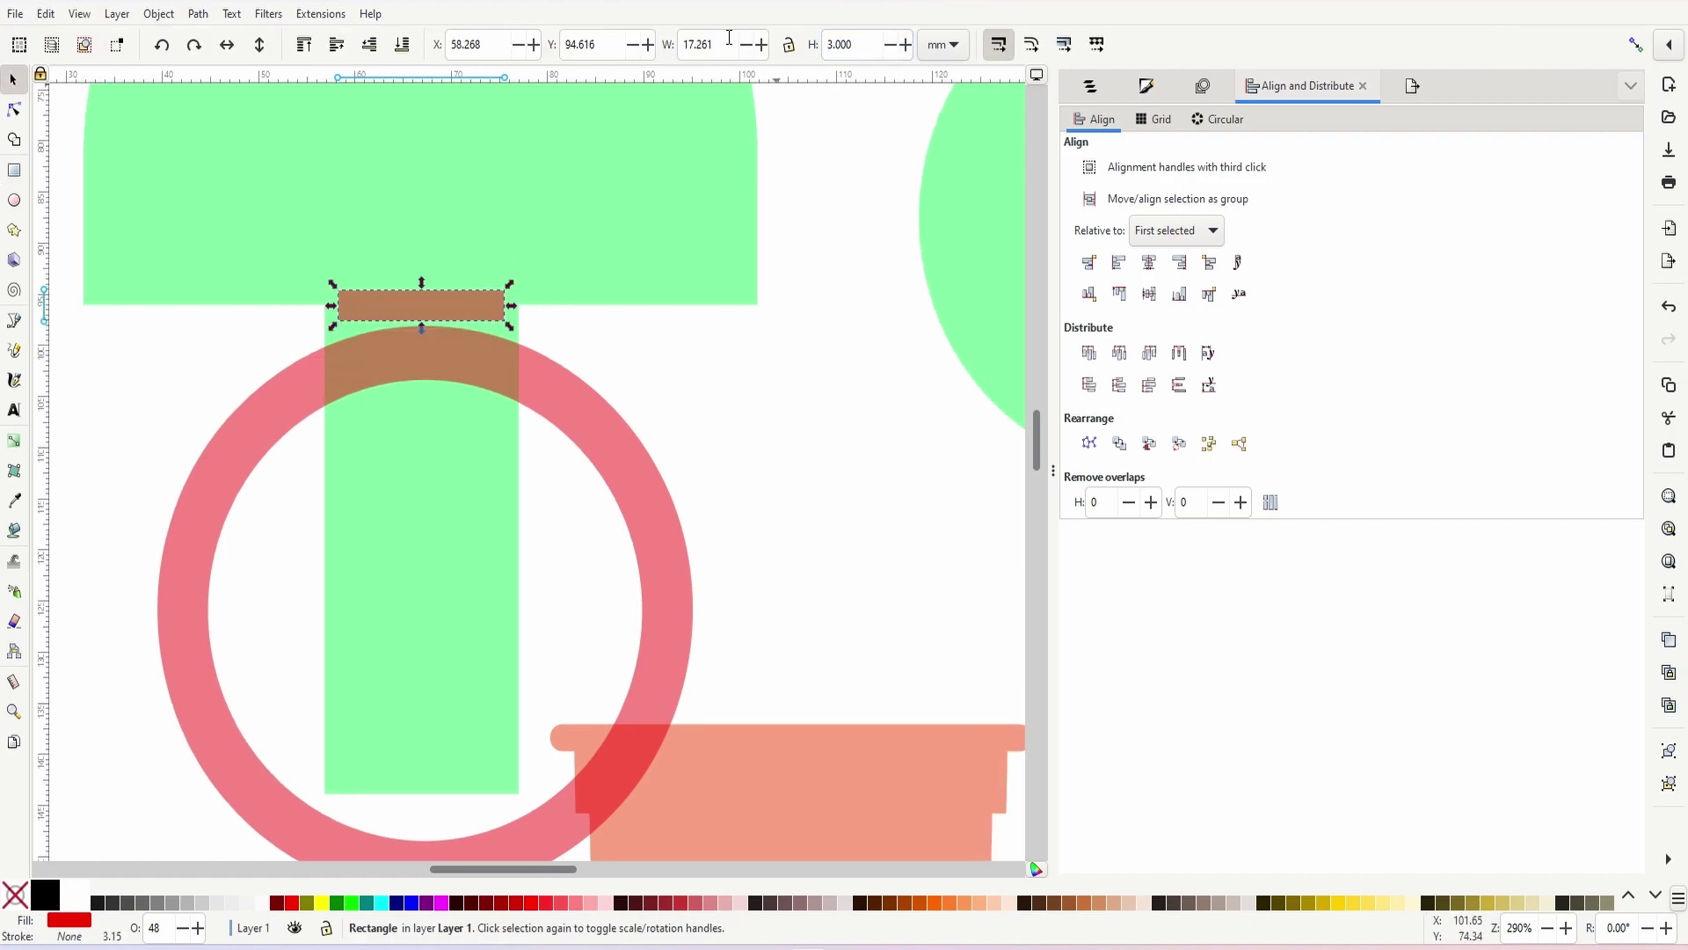
# - Duplicate the 3 mm high red rectangle and move the copy straight up onto the backboard
pyautogui.press('ctrl')
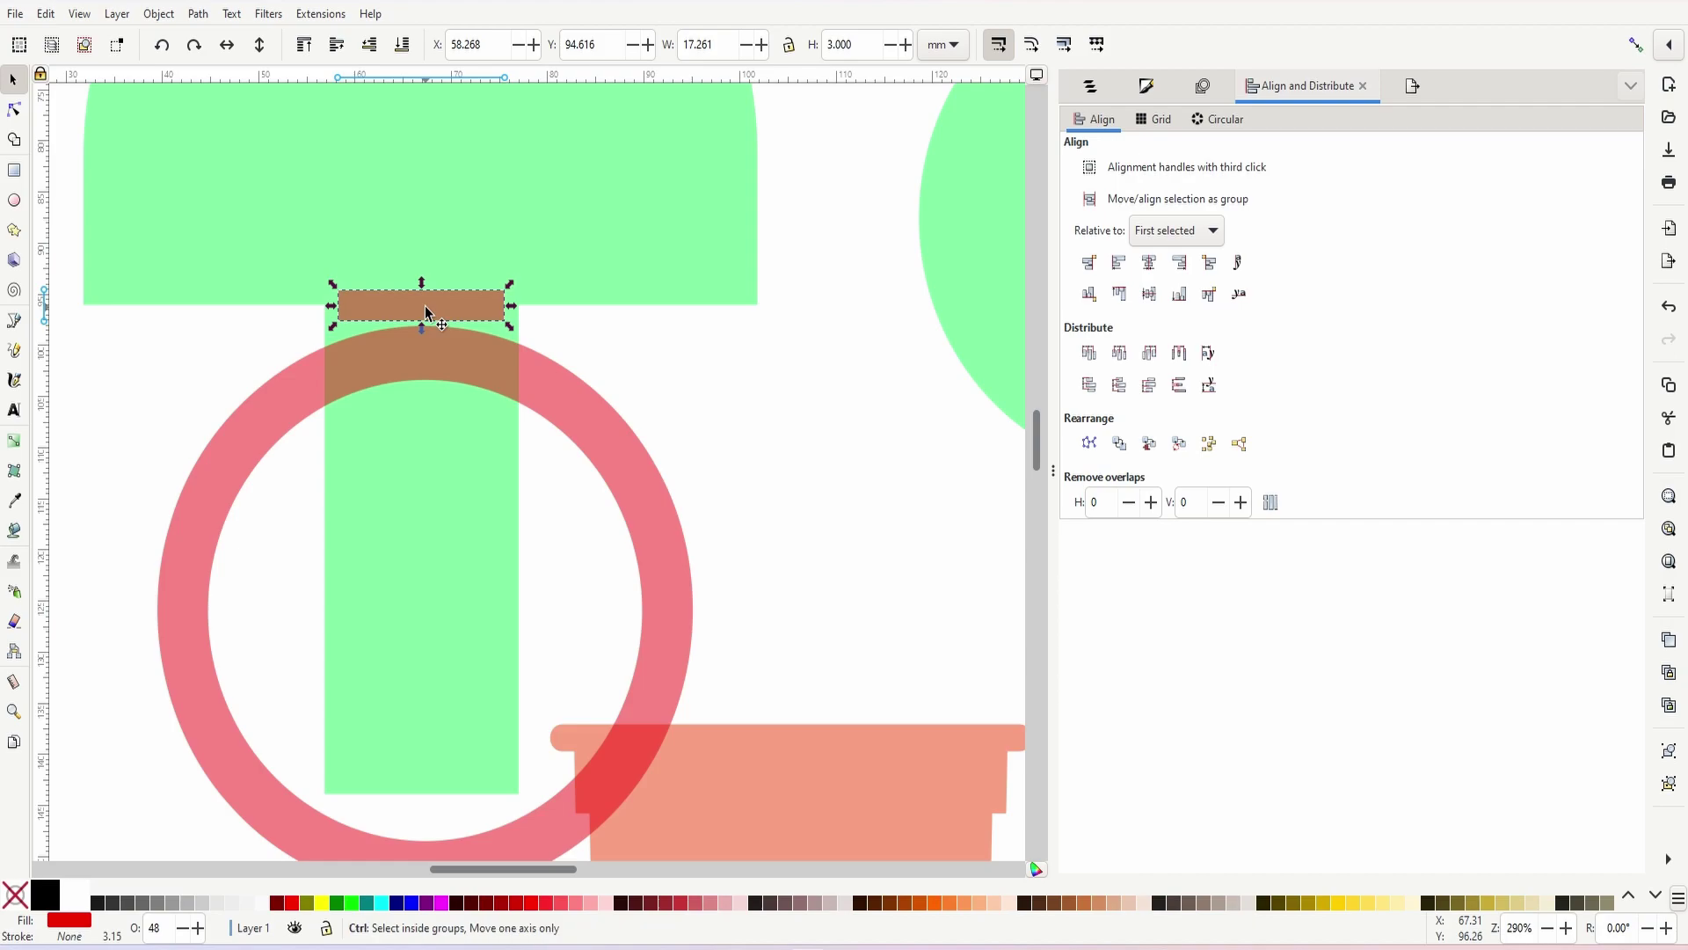
pyautogui.hotkey('ctrl', 'd')
pyautogui.moveTo(425, 304); pyautogui.dragTo(433, 253)
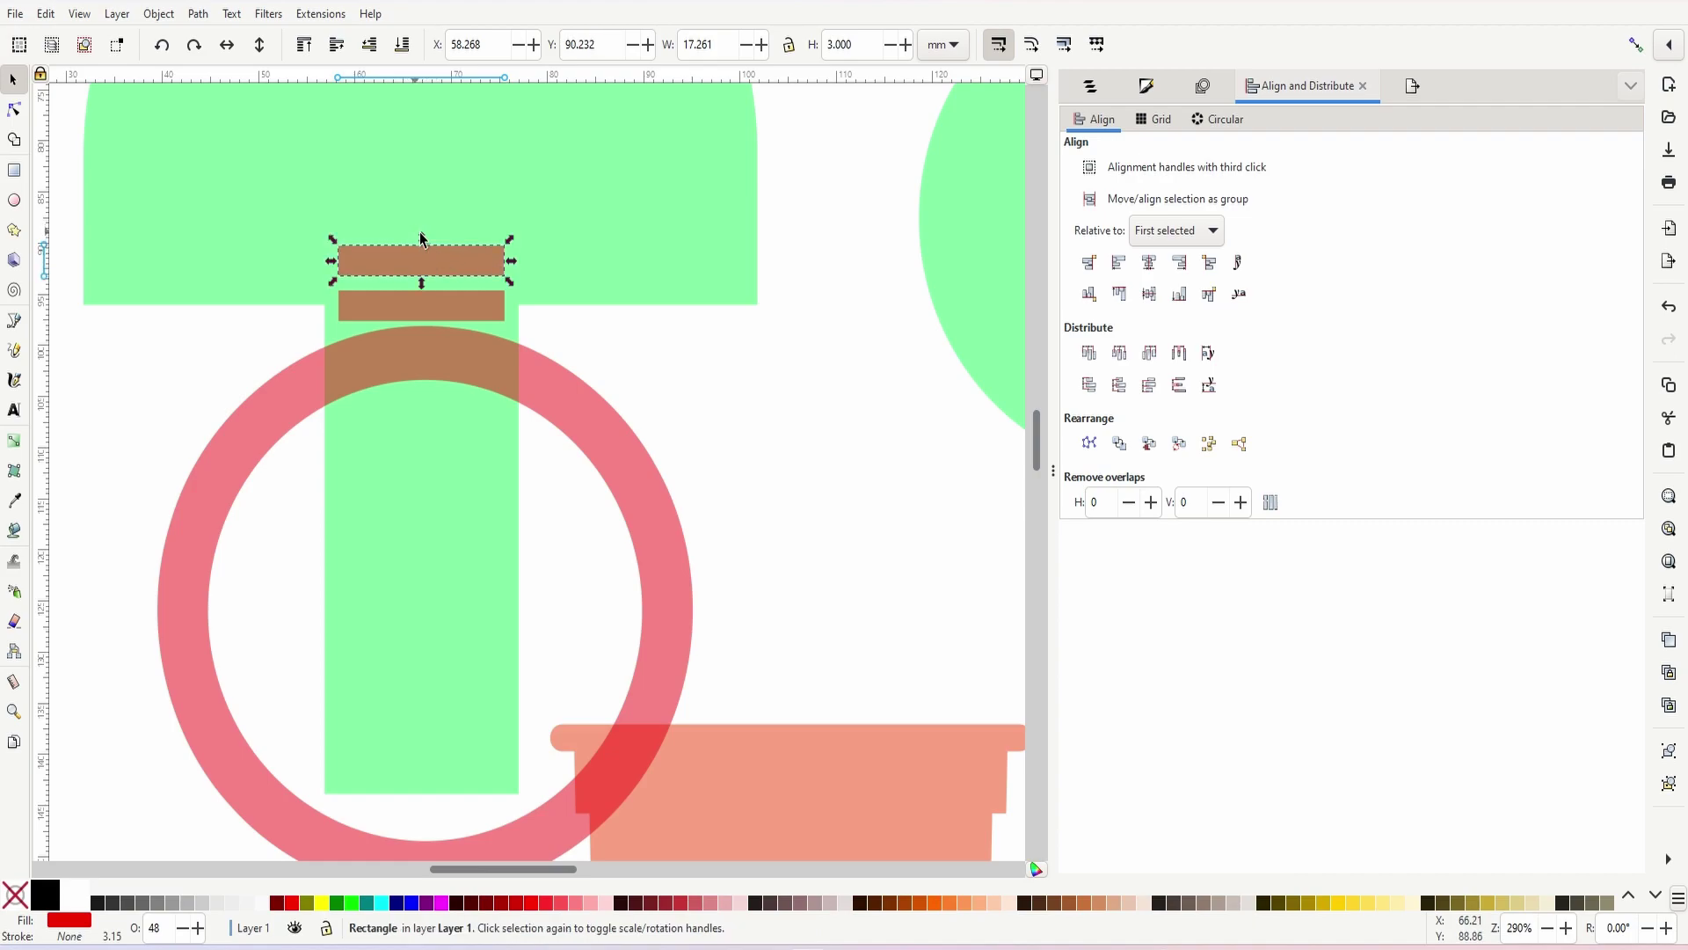
# - Subtract the upper red rectangle from the green backboard to cut the rim's slot
pyautogui.scroll(5, 419, 230)
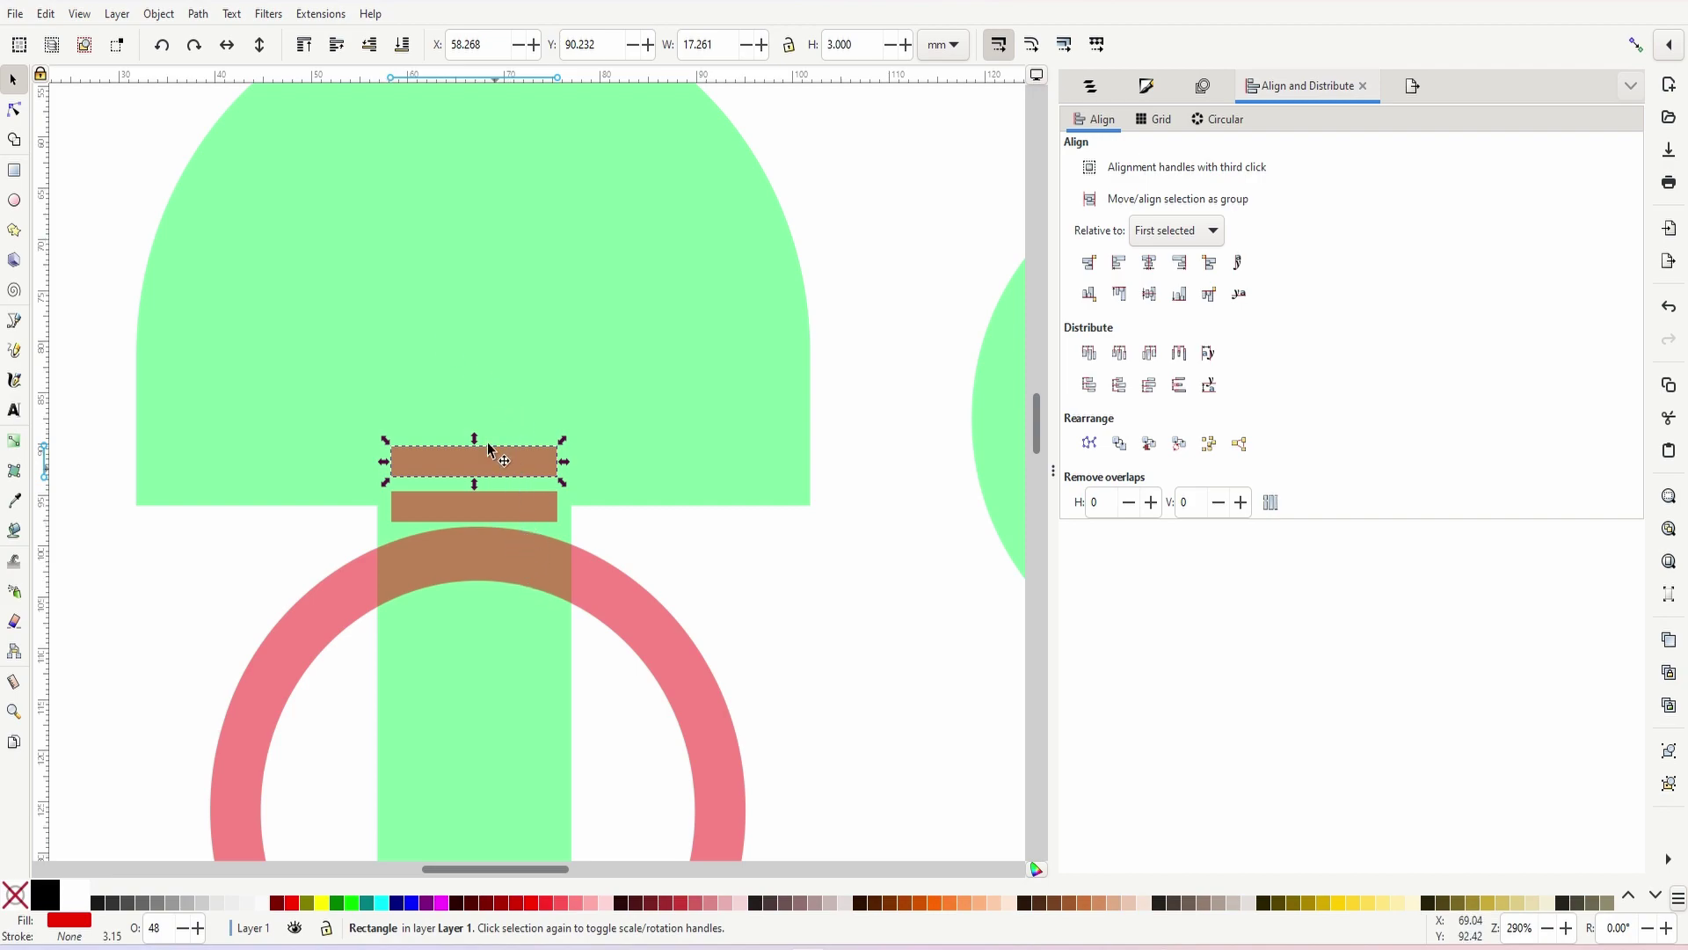
pyautogui.click(51, 332)
pyautogui.click(441, 455)
pyautogui.keyDown('shift'); pyautogui.click(325, 195); pyautogui.keyUp('shift')
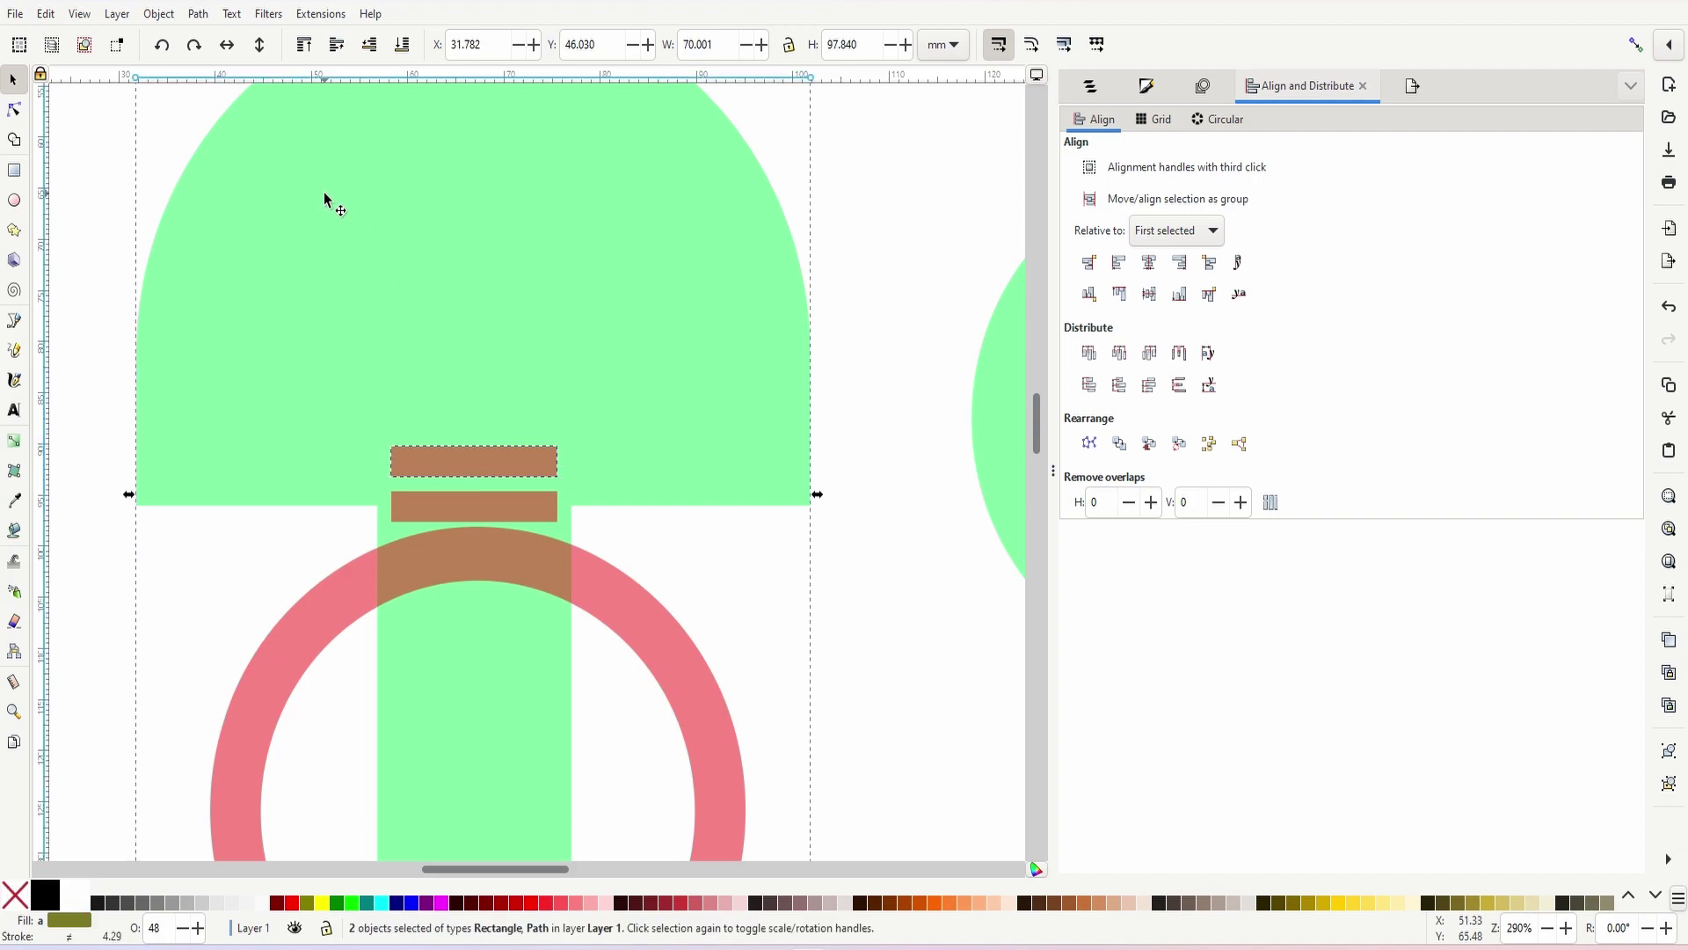
pyautogui.click(198, 14)
pyautogui.click(243, 134)
pyautogui.click(143, 165)
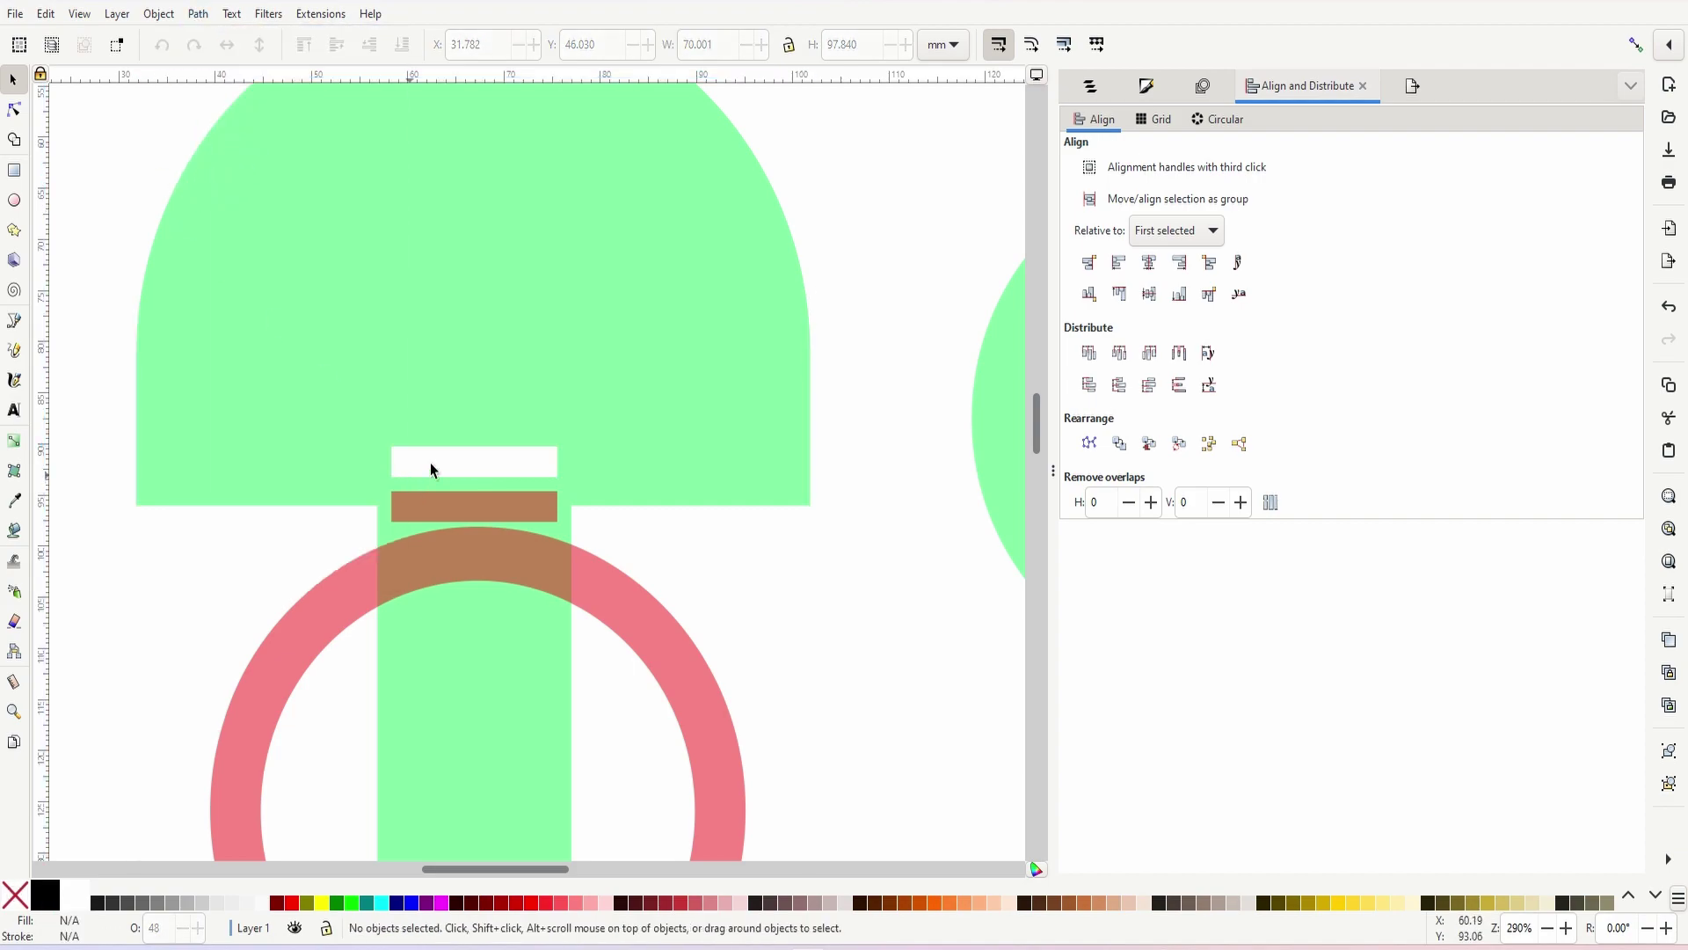
# - Stretch the remaining red rectangle downward to about 6.9 mm high so it overlaps the ring
pyautogui.moveTo(482, 457); pyautogui.dragTo(463, 397)
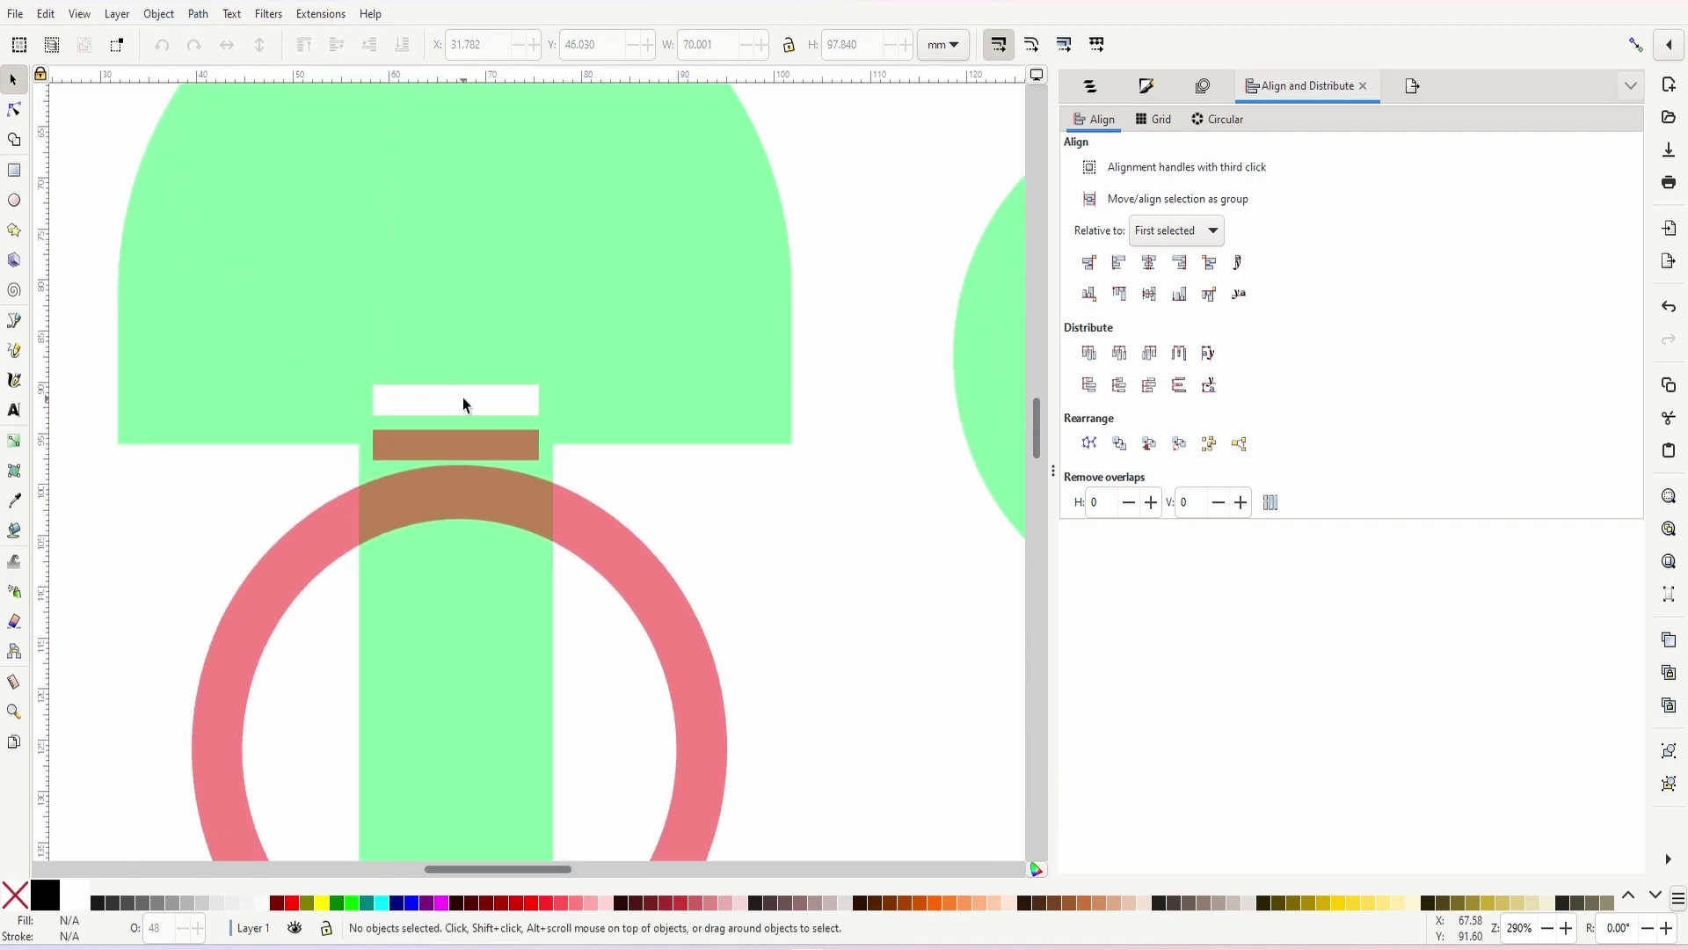
pyautogui.click(482, 454)
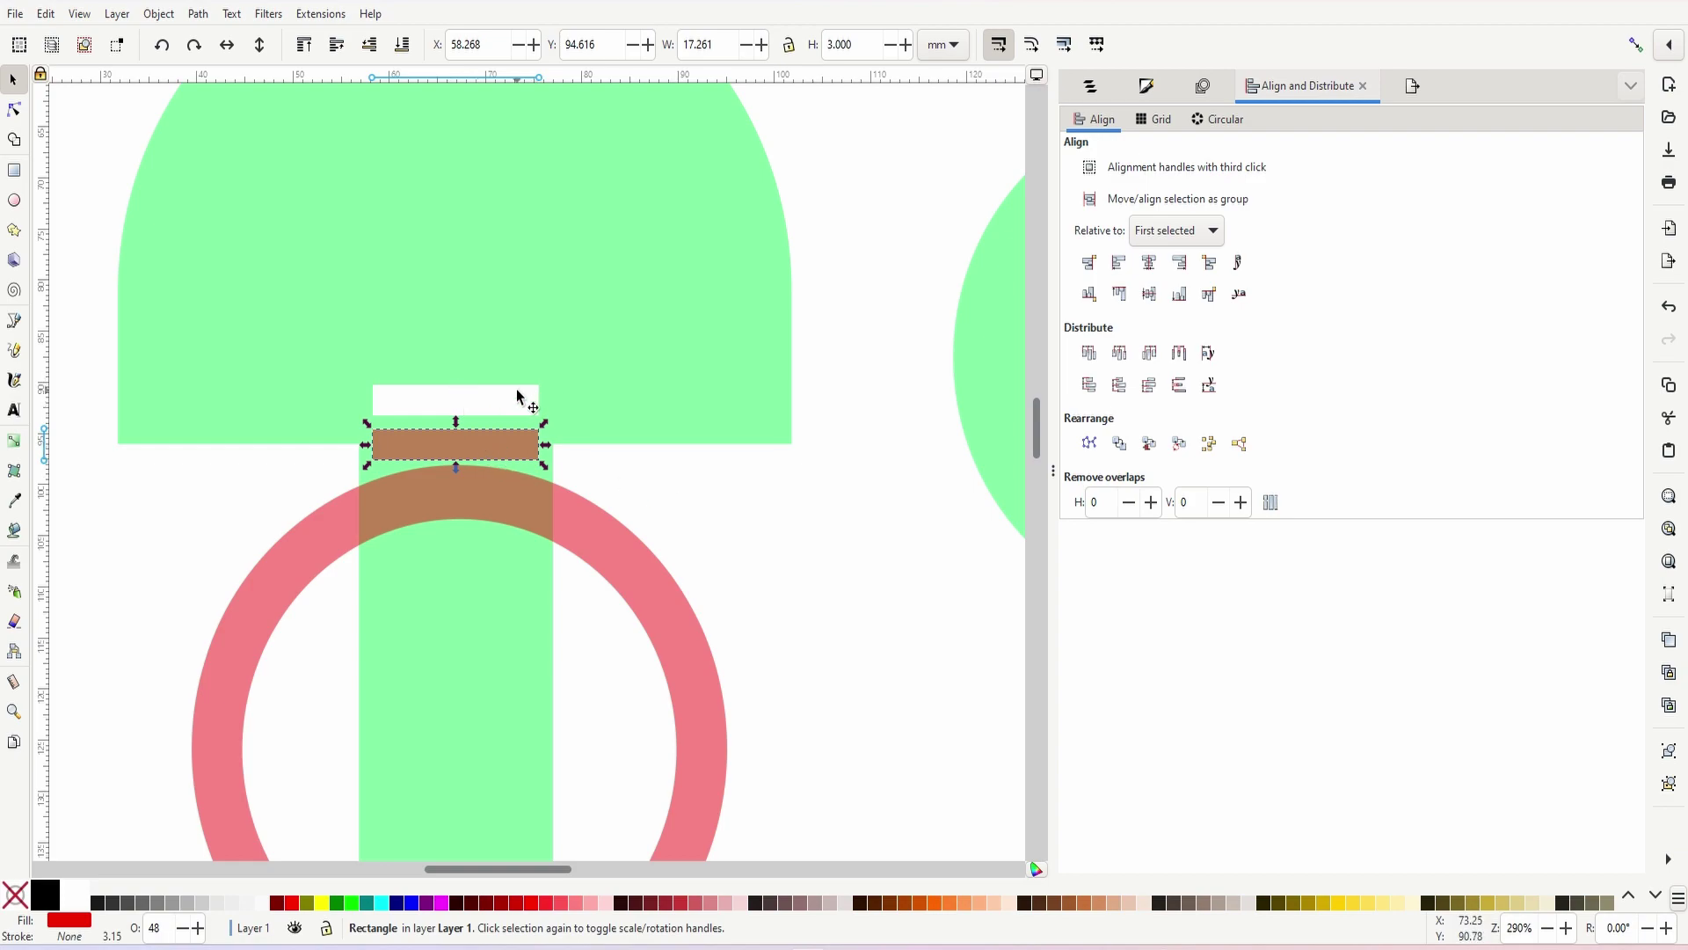
pyautogui.click(688, 490)
pyautogui.click(492, 456)
pyautogui.moveTo(456, 467); pyautogui.dragTo(457, 505)
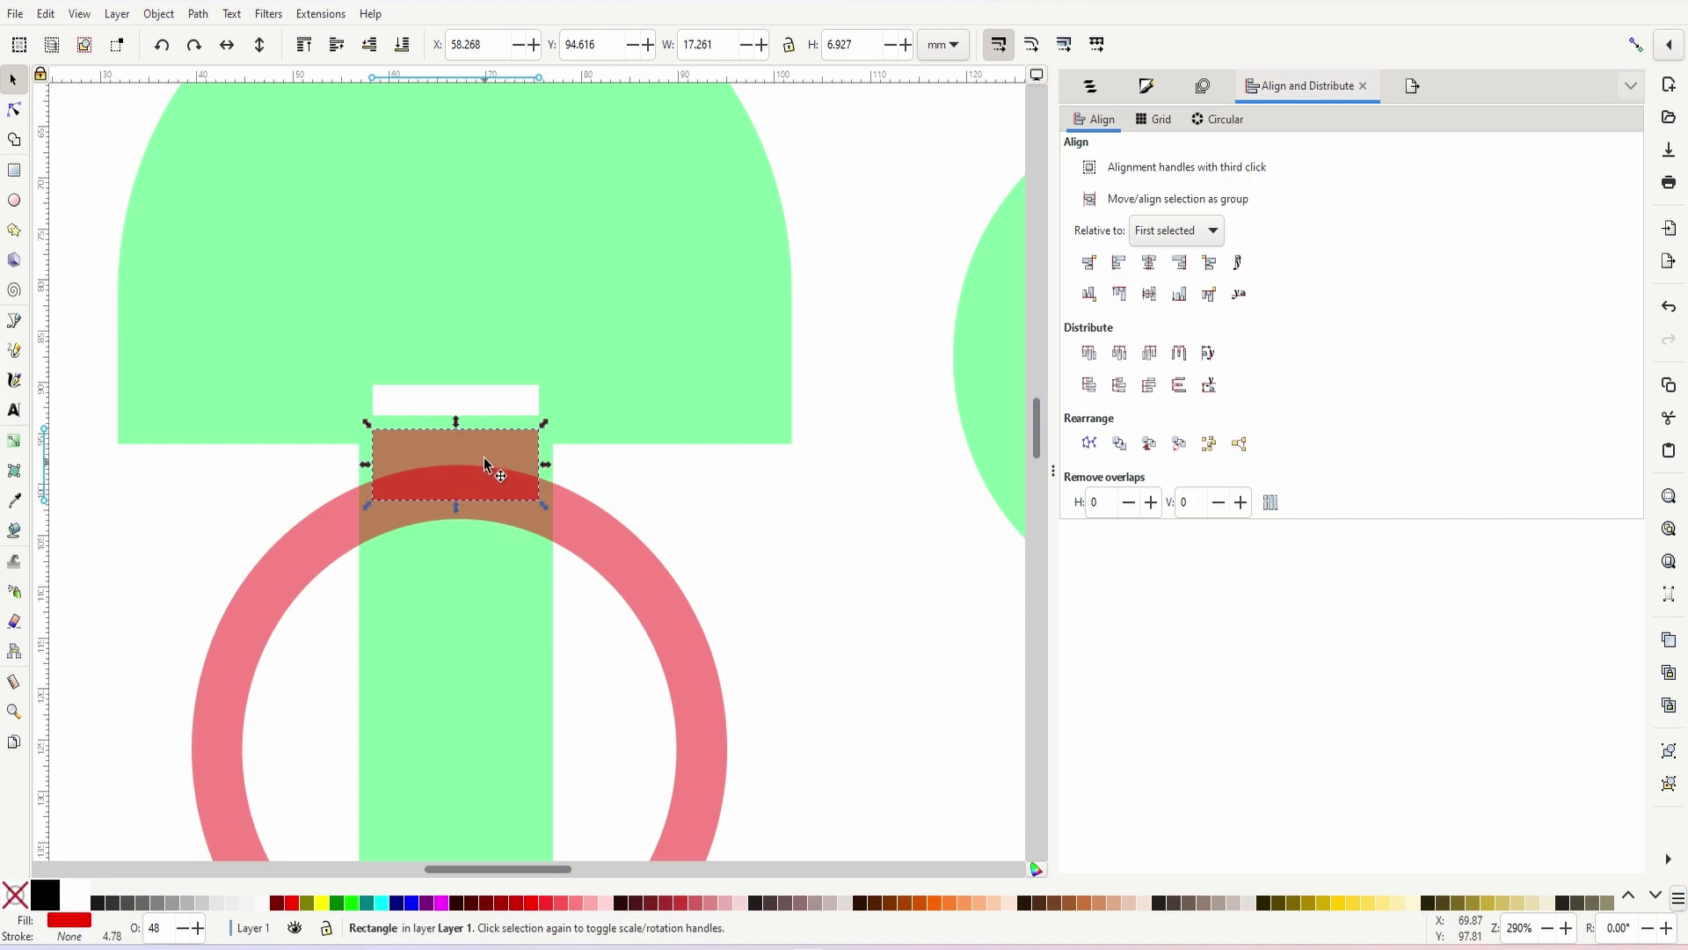
# - Unite the red rectangle with the ring into one rim shape with a tab
pyautogui.click(583, 521)
pyautogui.click(525, 442)
pyautogui.keyDown('shift'); pyautogui.click(625, 563); pyautogui.keyUp('shift')
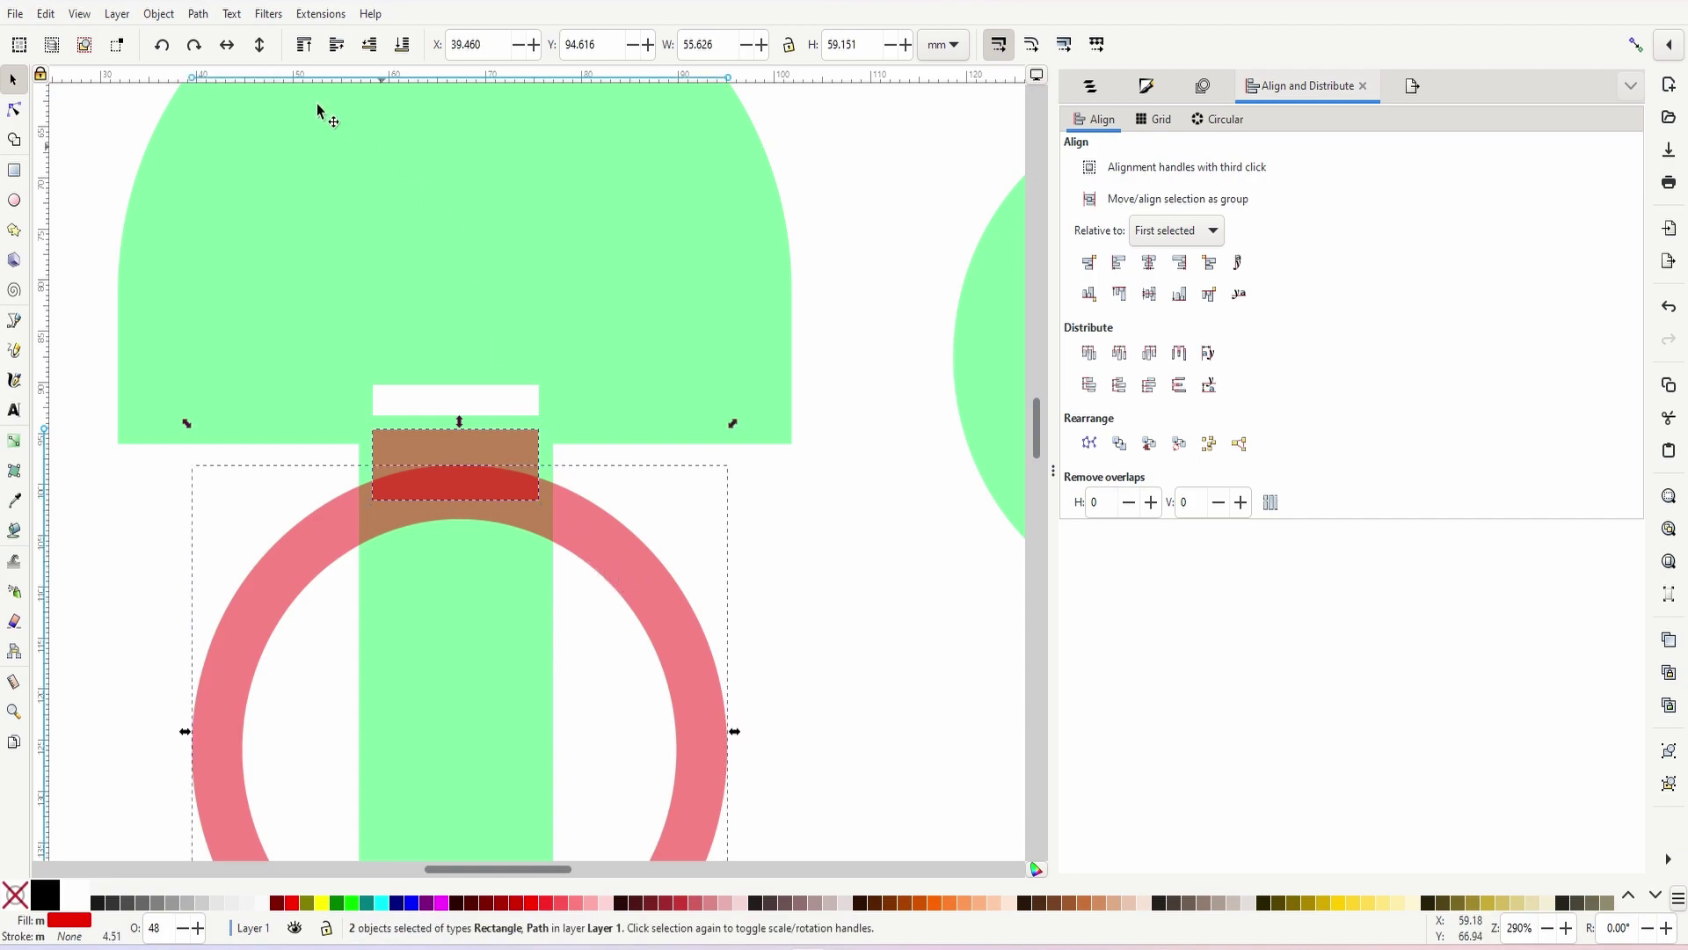
pyautogui.click(198, 13)
pyautogui.click(255, 104)
# - Move the combined rim shape off the stem to its left side and view the rim in the Cinema 4D model
pyautogui.press('z')
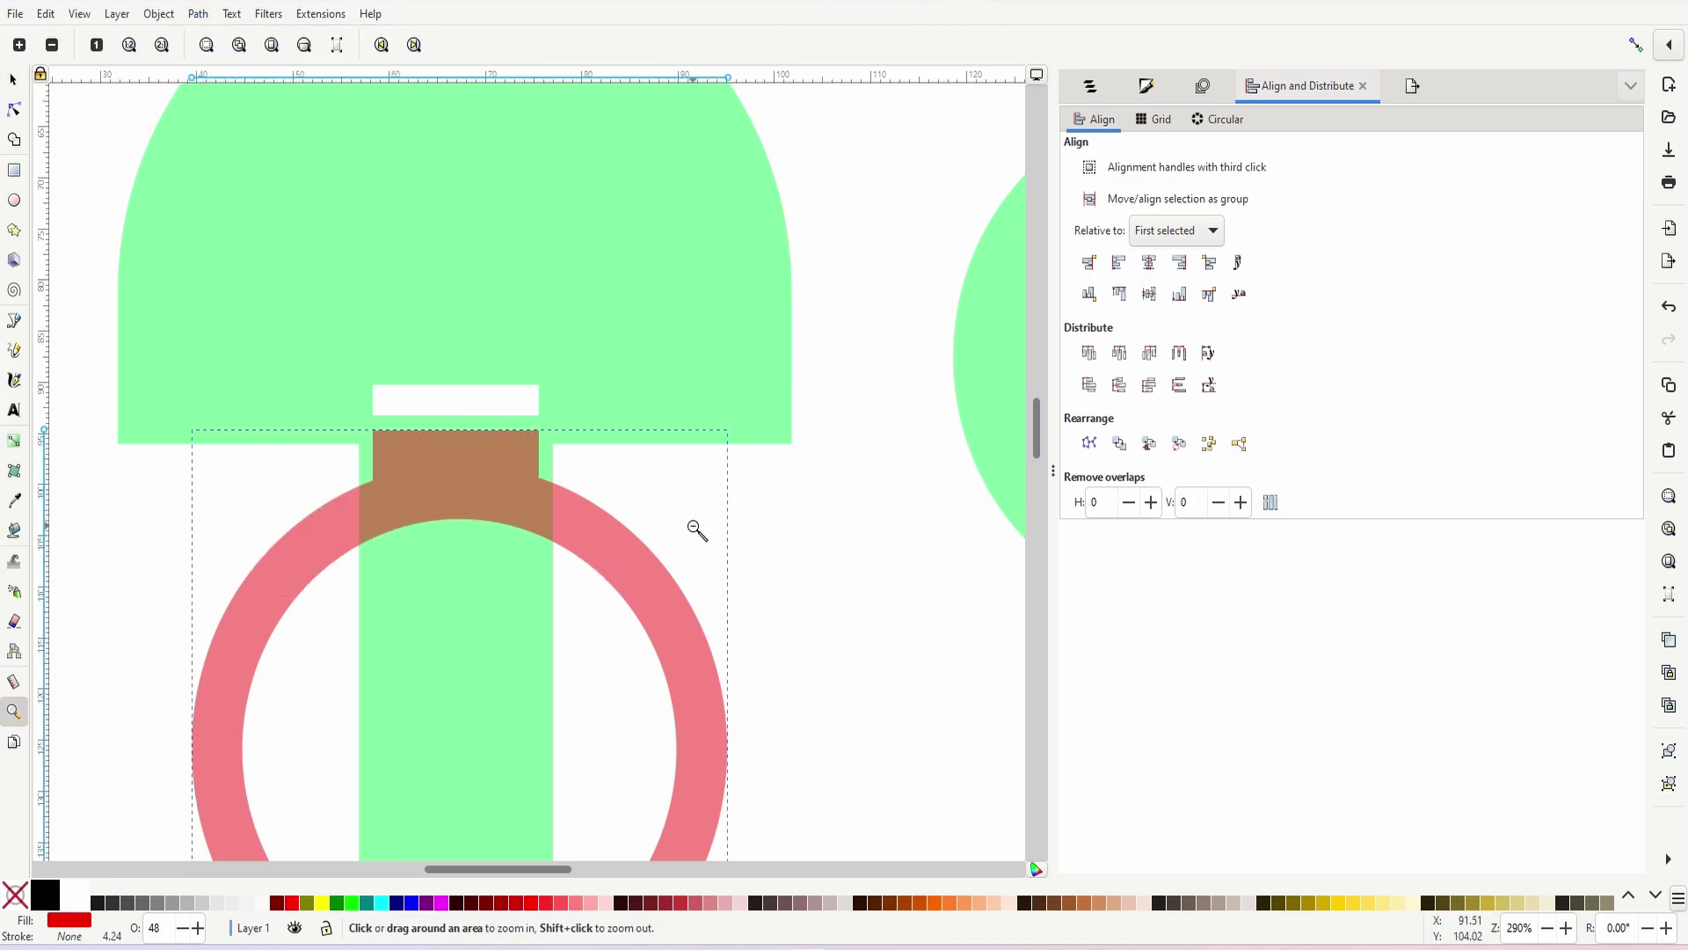
pyautogui.keyDown('shift'); pyautogui.click(694, 528); pyautogui.keyUp('shift')
pyautogui.scroll(-2, 690, 475)
pyautogui.click(12, 82)
pyautogui.moveTo(558, 440); pyautogui.dragTo(389, 455)
pyautogui.moveTo(339, 452); pyautogui.dragTo(339, 452)
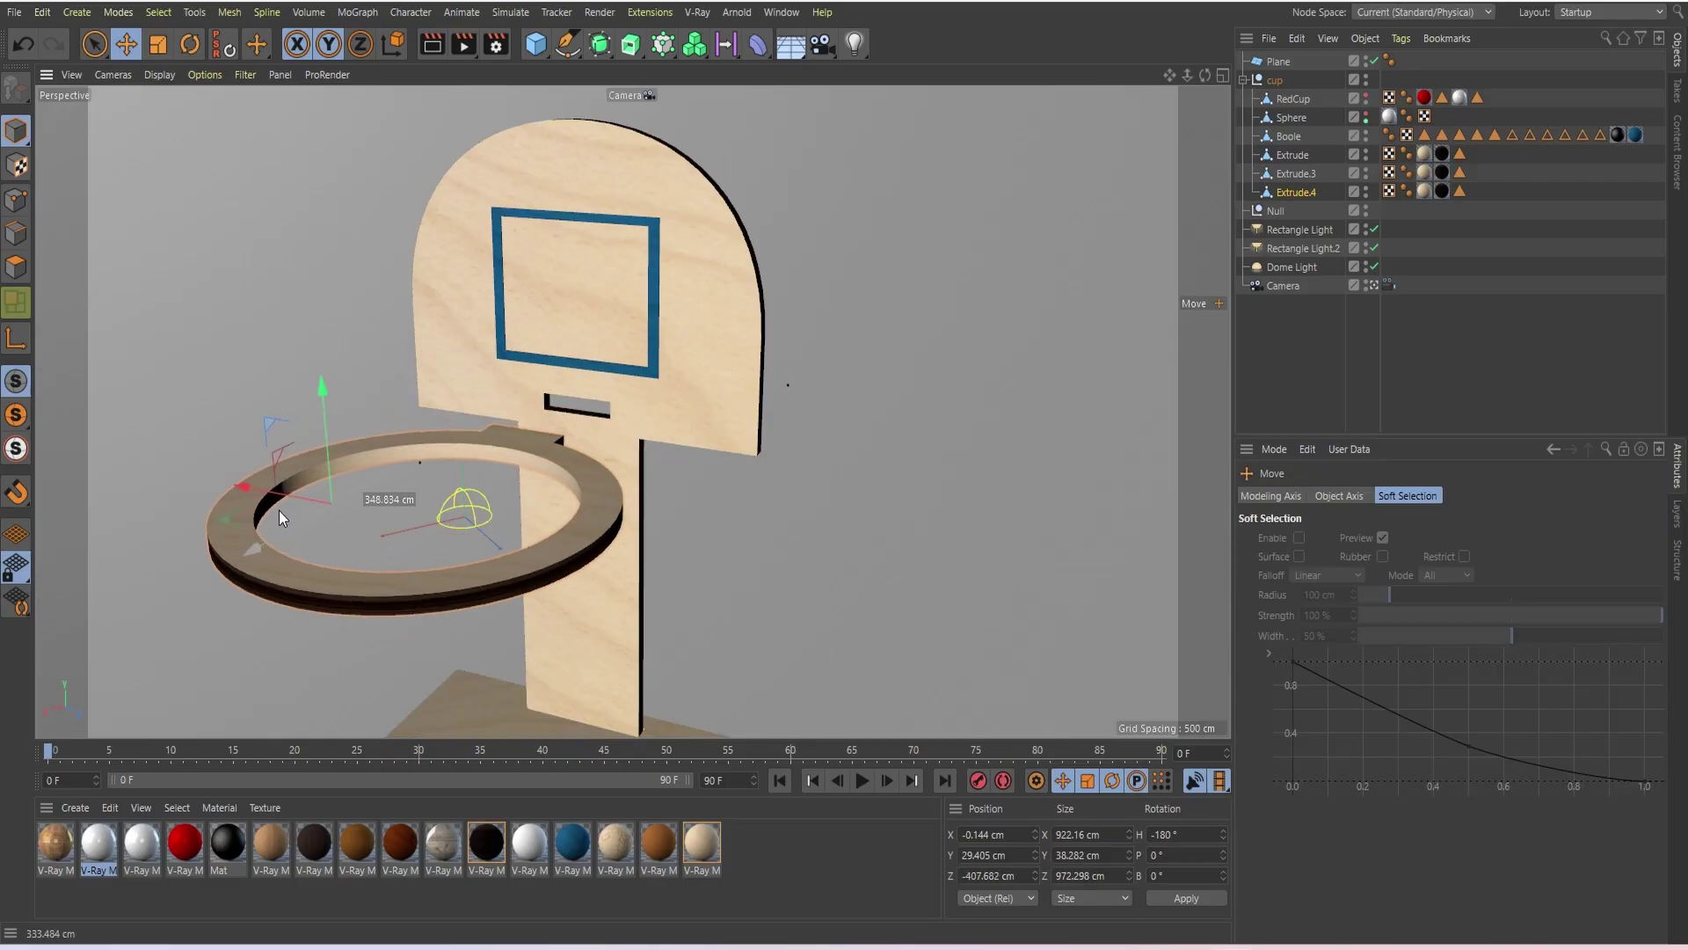
pyautogui.moveTo(277, 530); pyautogui.dragTo(359, 484)
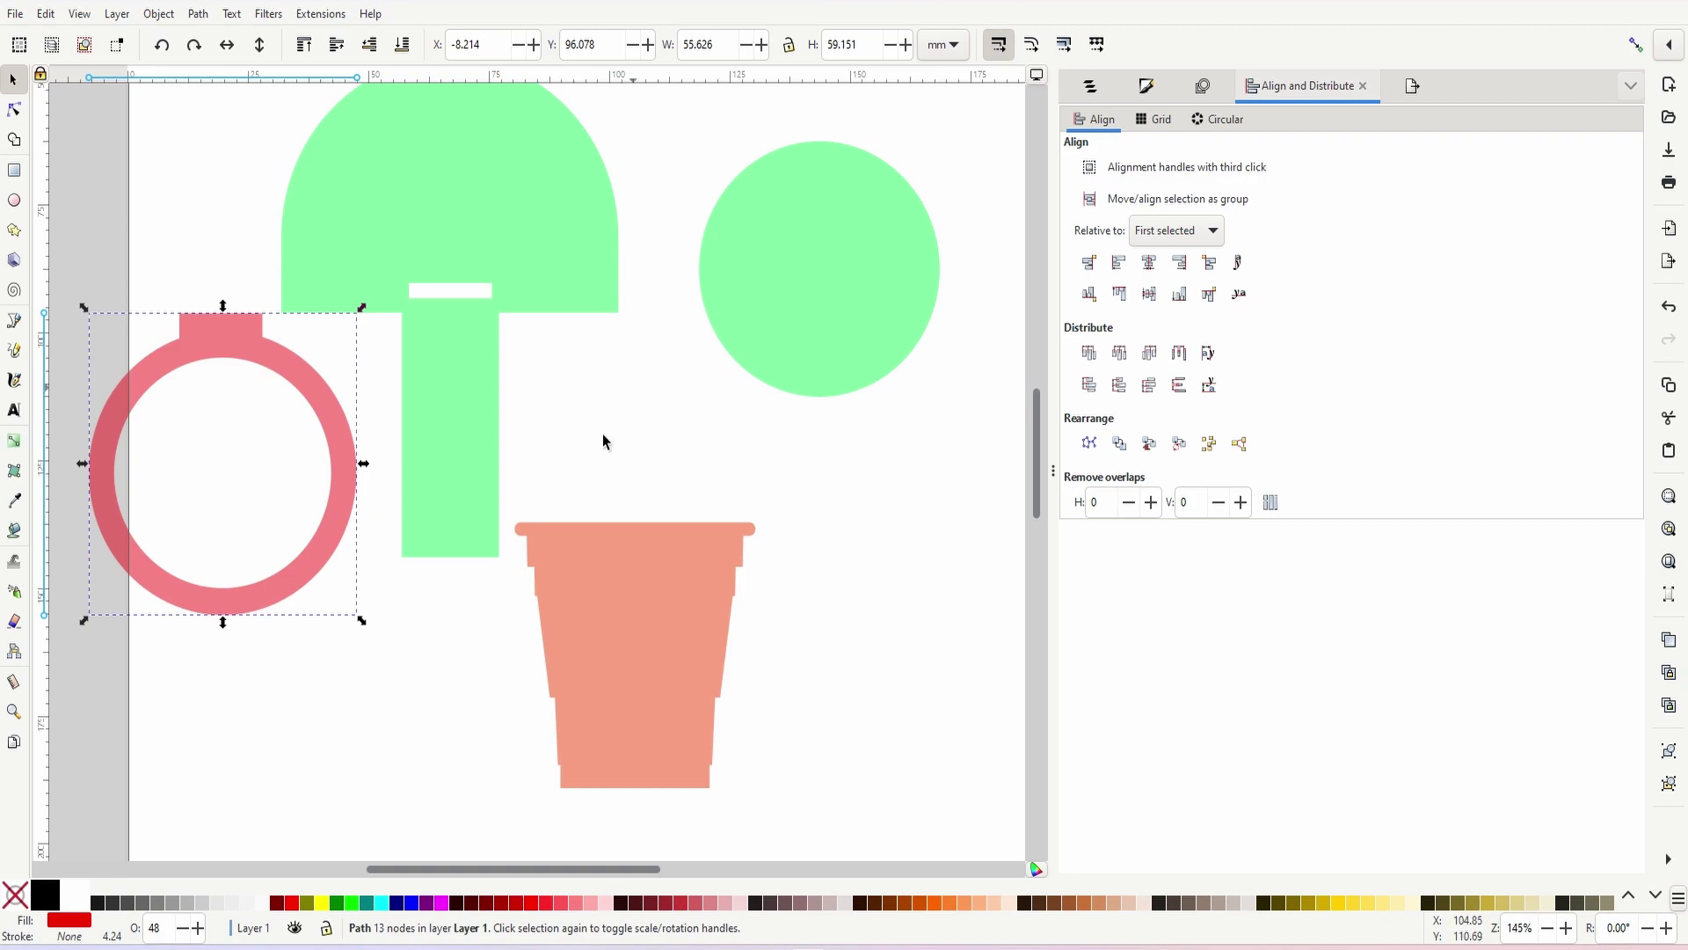
# - Turn on snapping and draw a red rectangle about 20.1 by 8.2 mm across the stem's lower end
pyautogui.press('z')
pyautogui.click(536, 501)
pyautogui.click(538, 475)
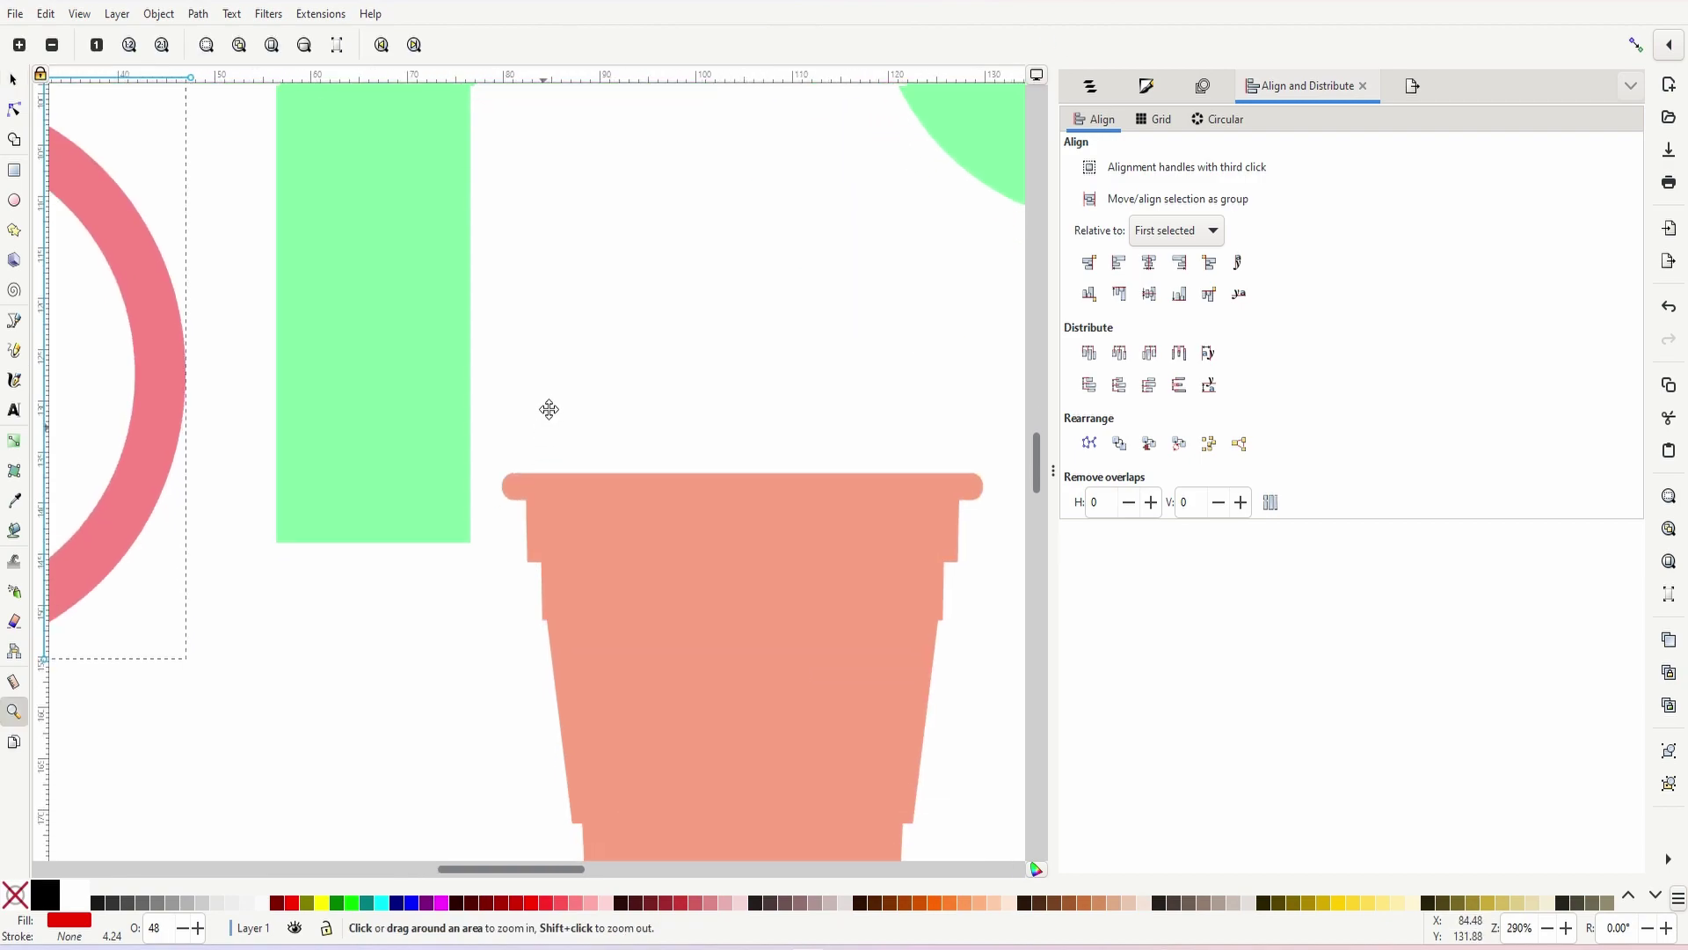
pyautogui.scroll(-5, 542, 418)
pyautogui.click(13, 170)
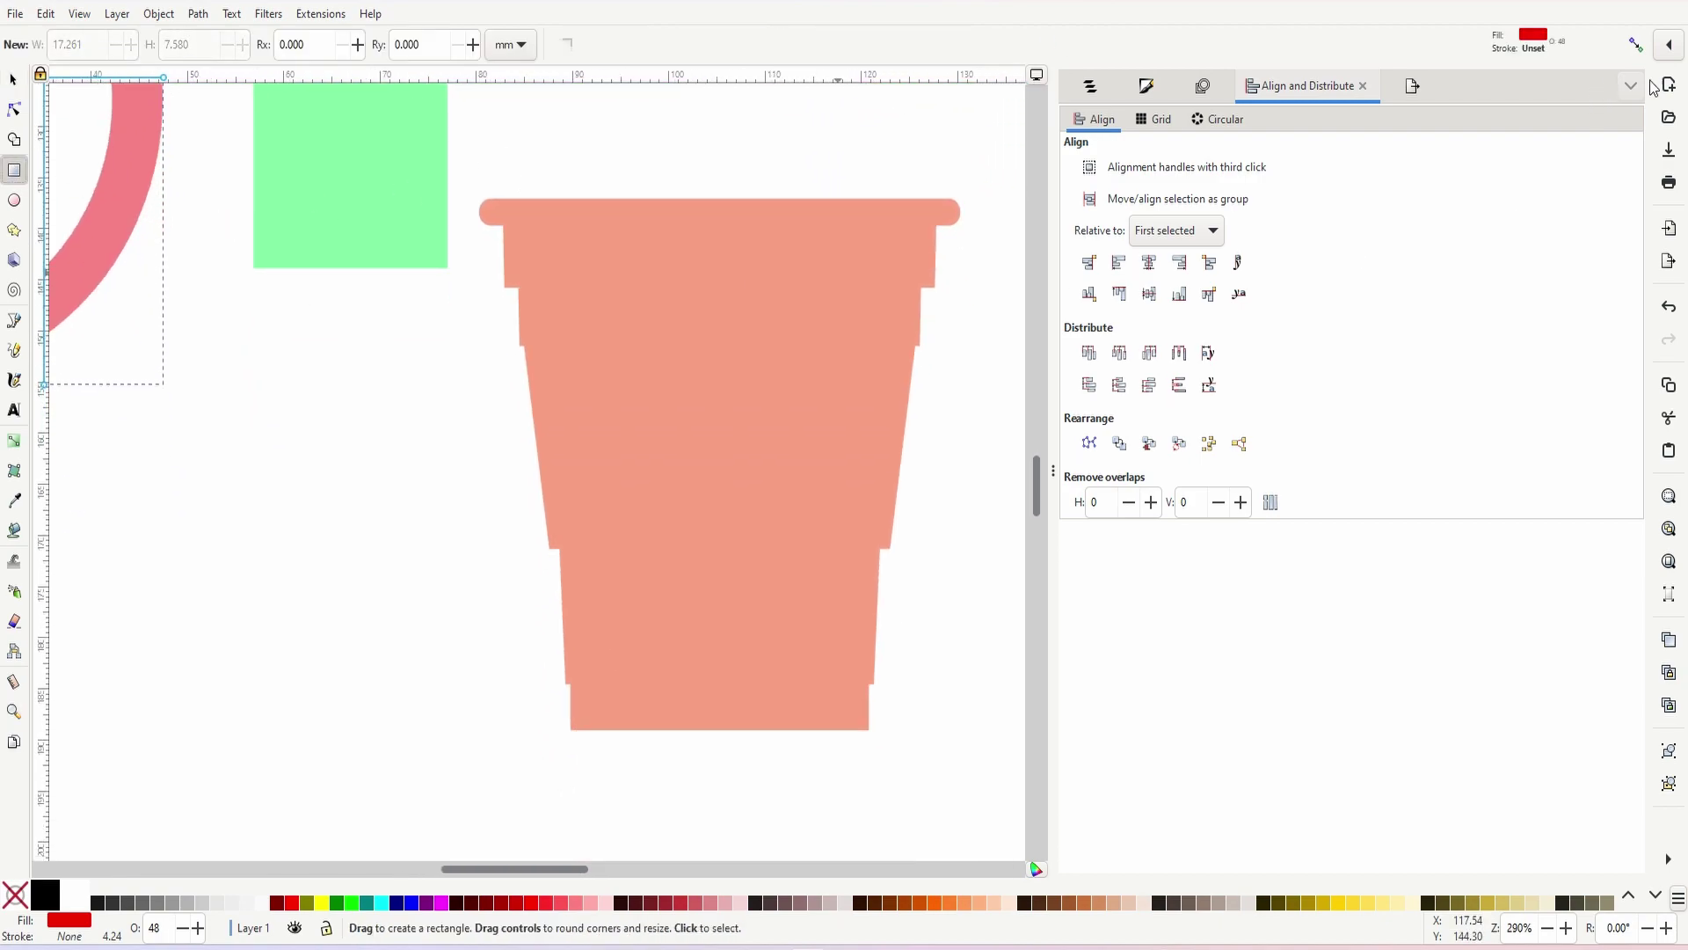
pyautogui.click(1638, 50)
pyautogui.moveTo(283, 255); pyautogui.dragTo(448, 184)
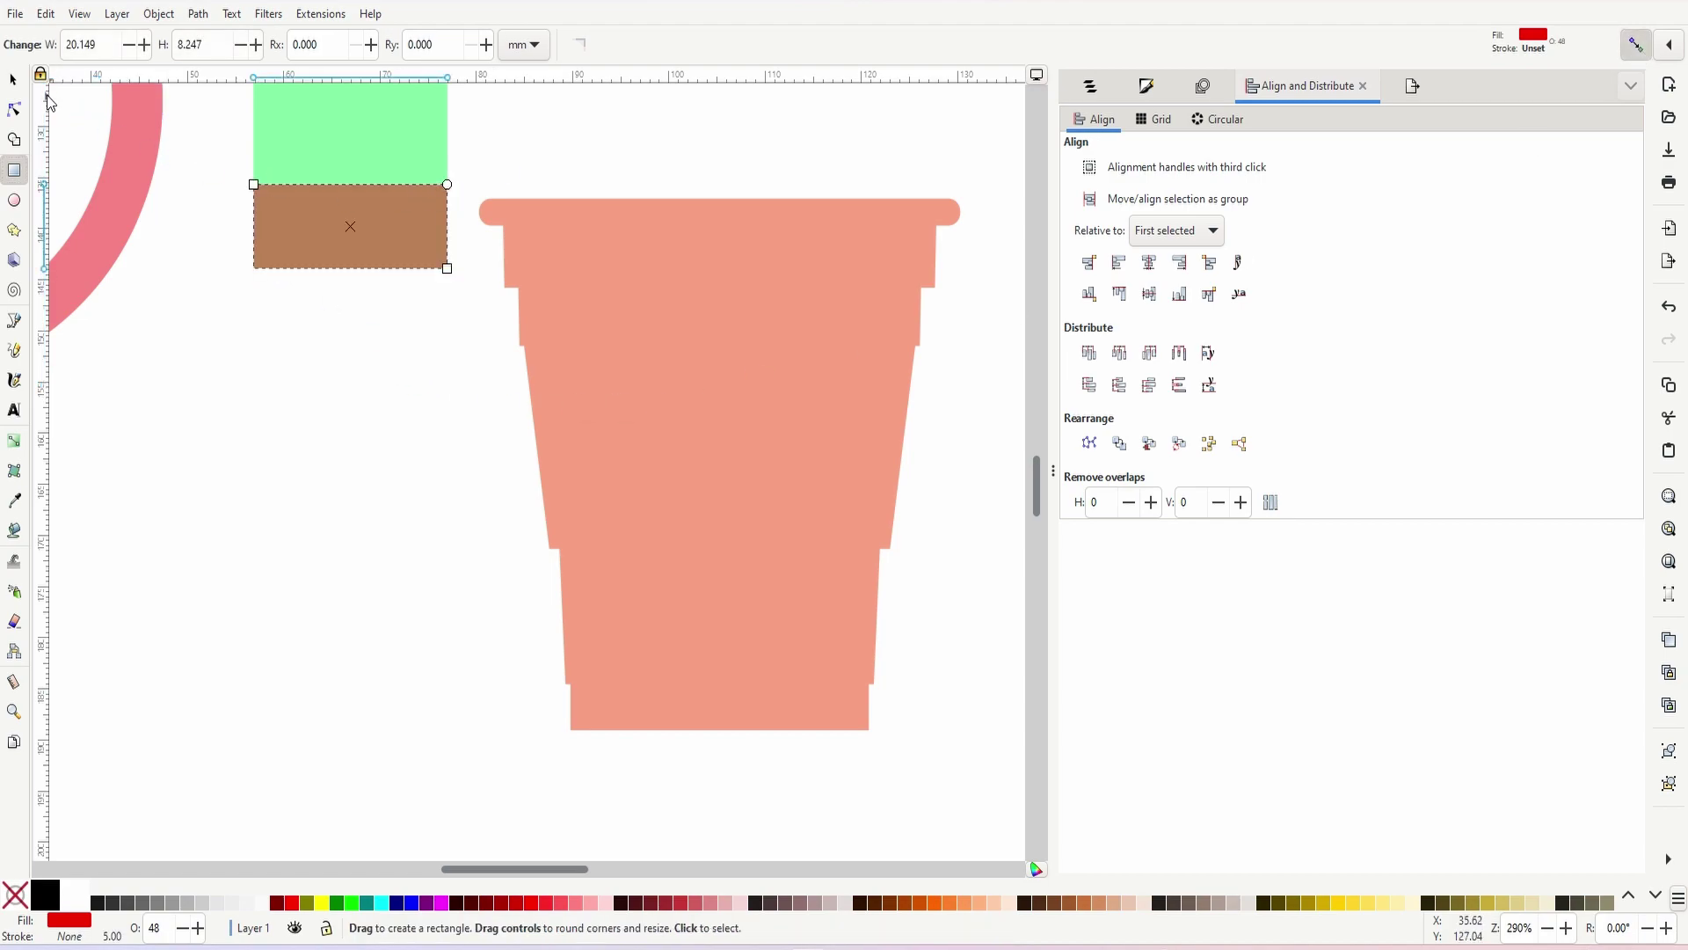
# - Set the new rectangle's height to 3 mm and move it just below the stem
pyautogui.click(16, 80)
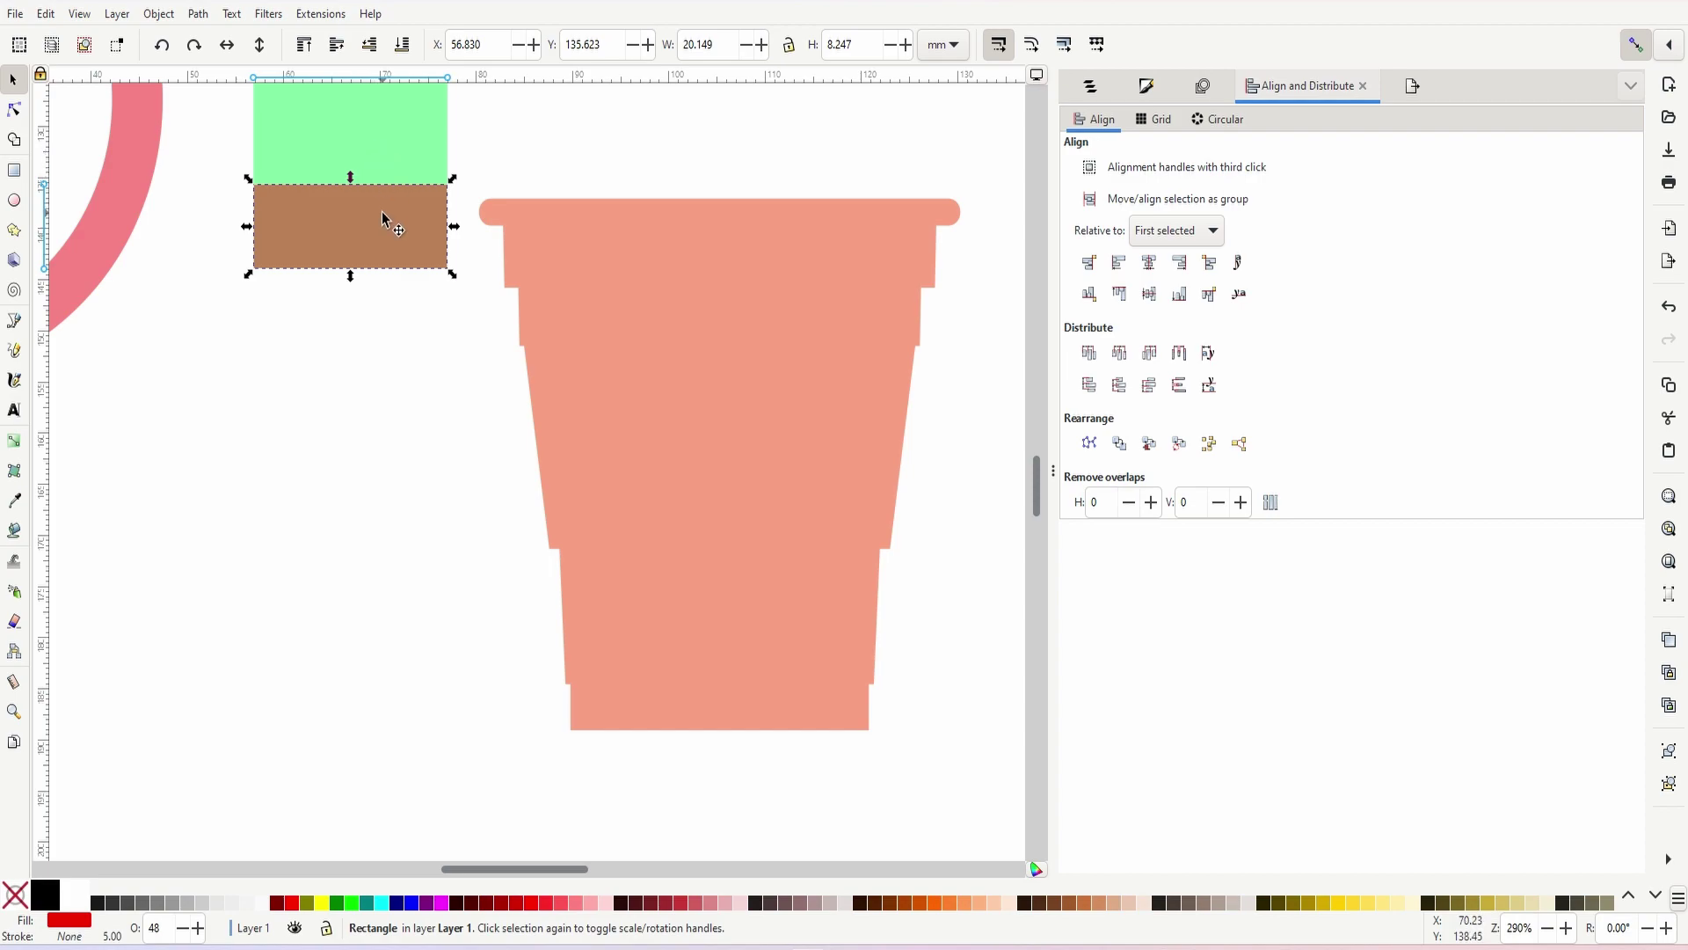
pyautogui.click(860, 46)
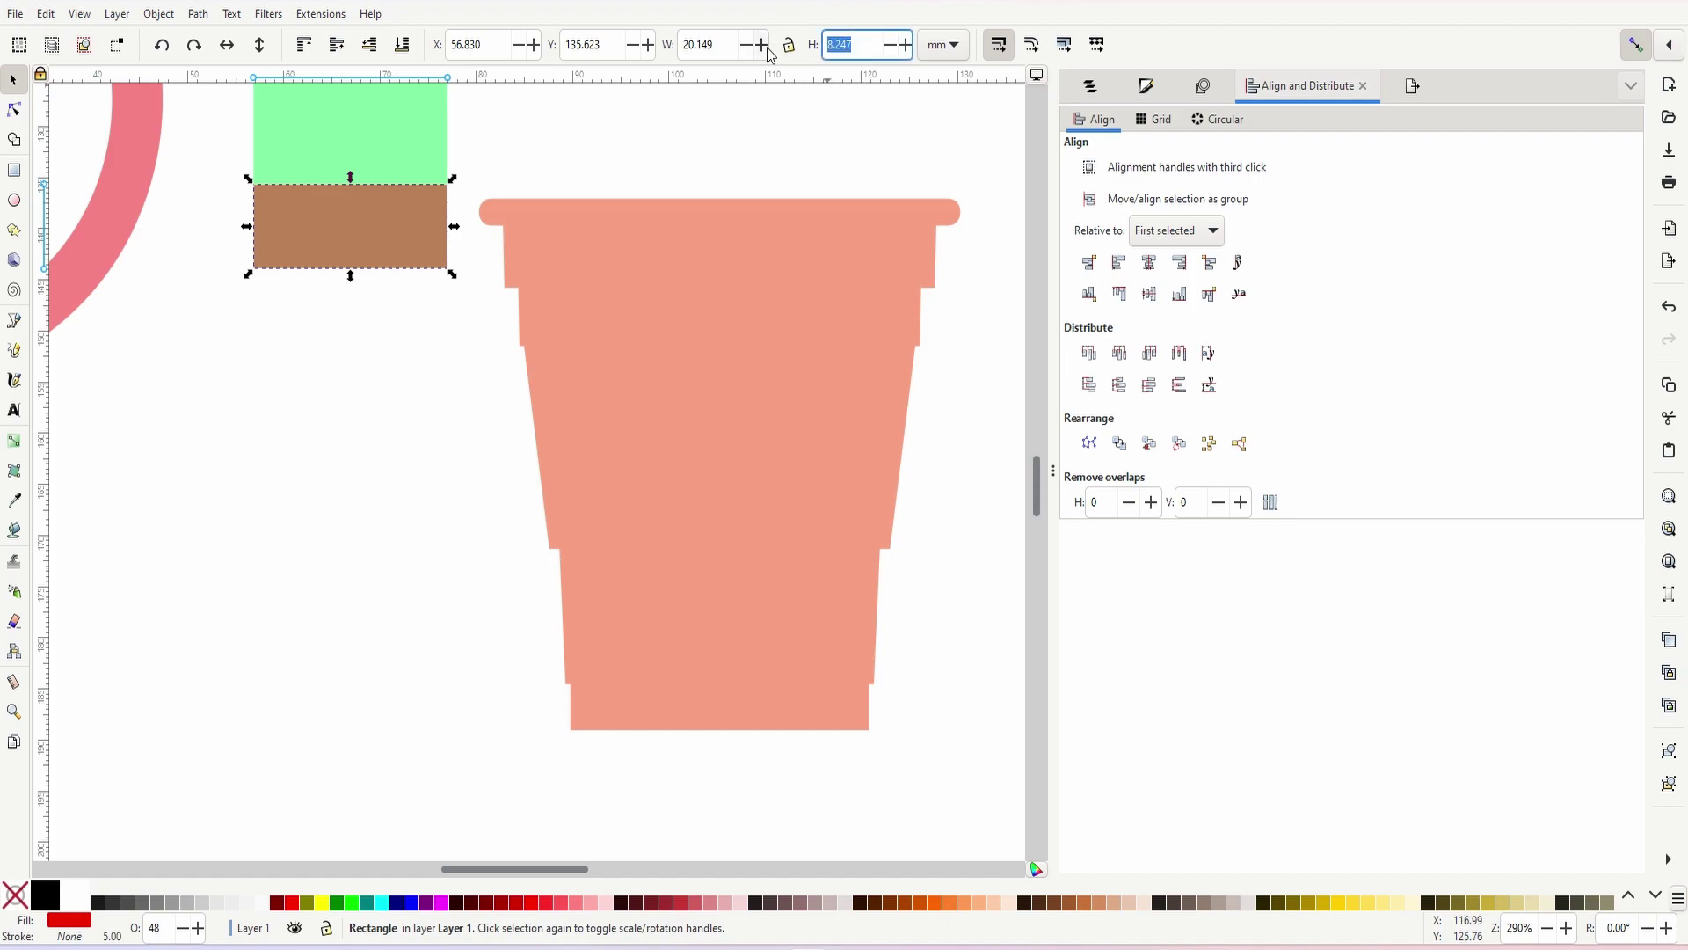
pyautogui.write('3')
pyautogui.press('Return')
pyautogui.moveTo(350, 199); pyautogui.dragTo(356, 321)
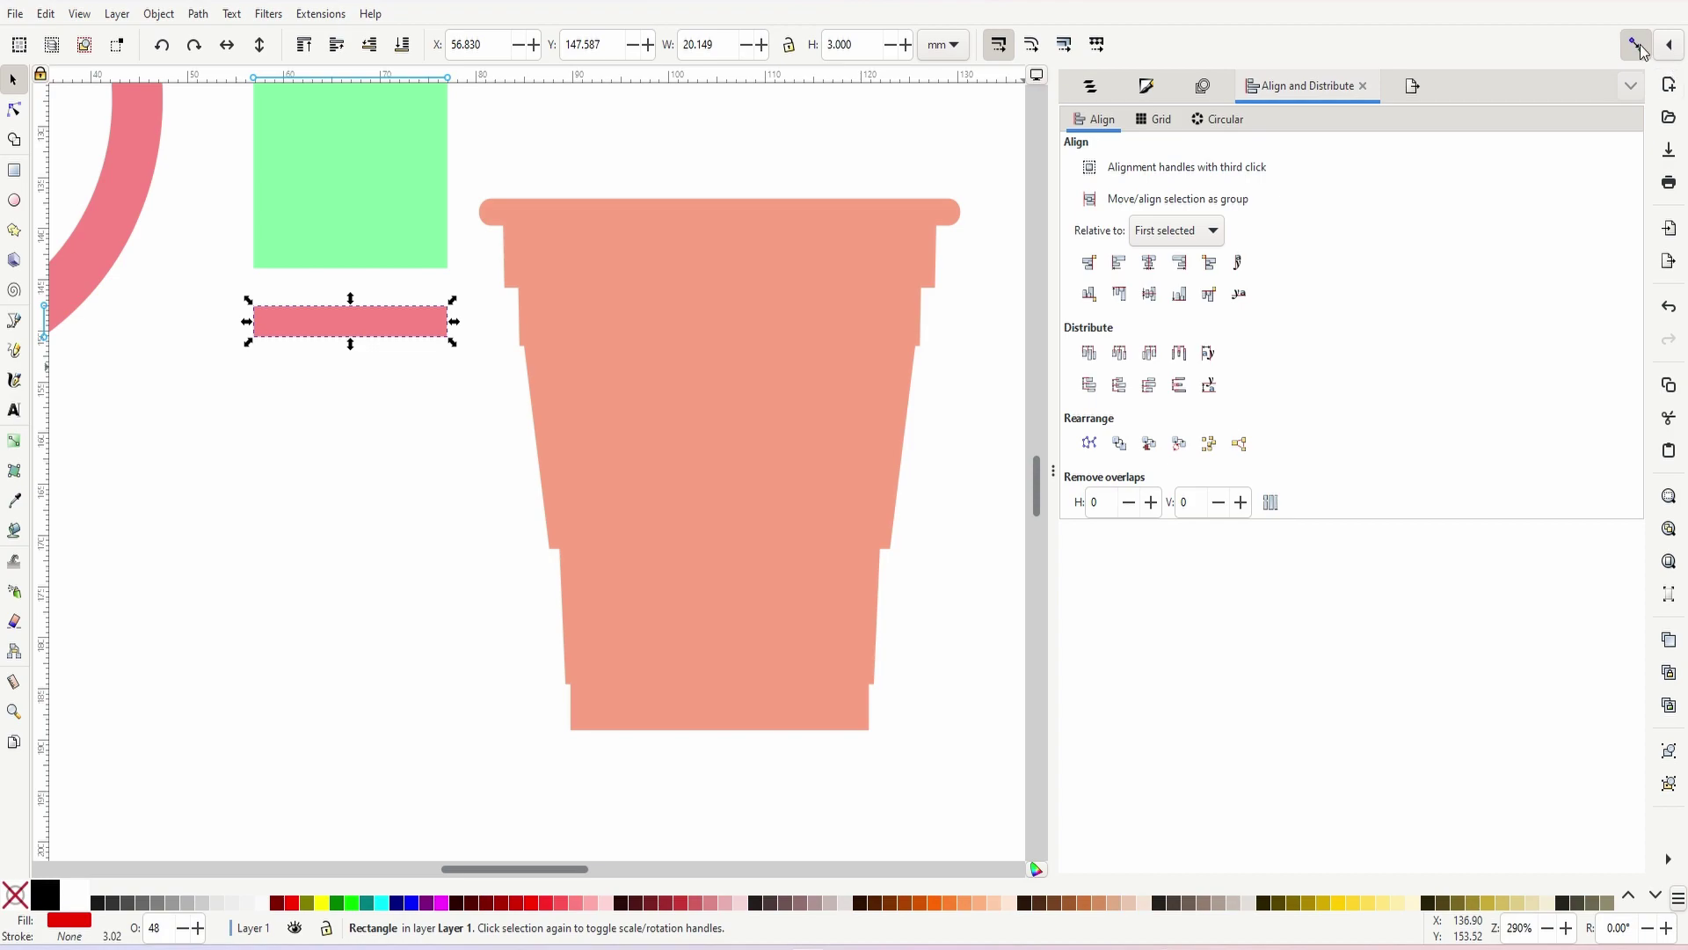
# - Turn off snapping and move the cup shape farther right, below the green circle
pyautogui.click(829, 396)
pyautogui.press('-')
pyautogui.press('-')
pyautogui.press('-')
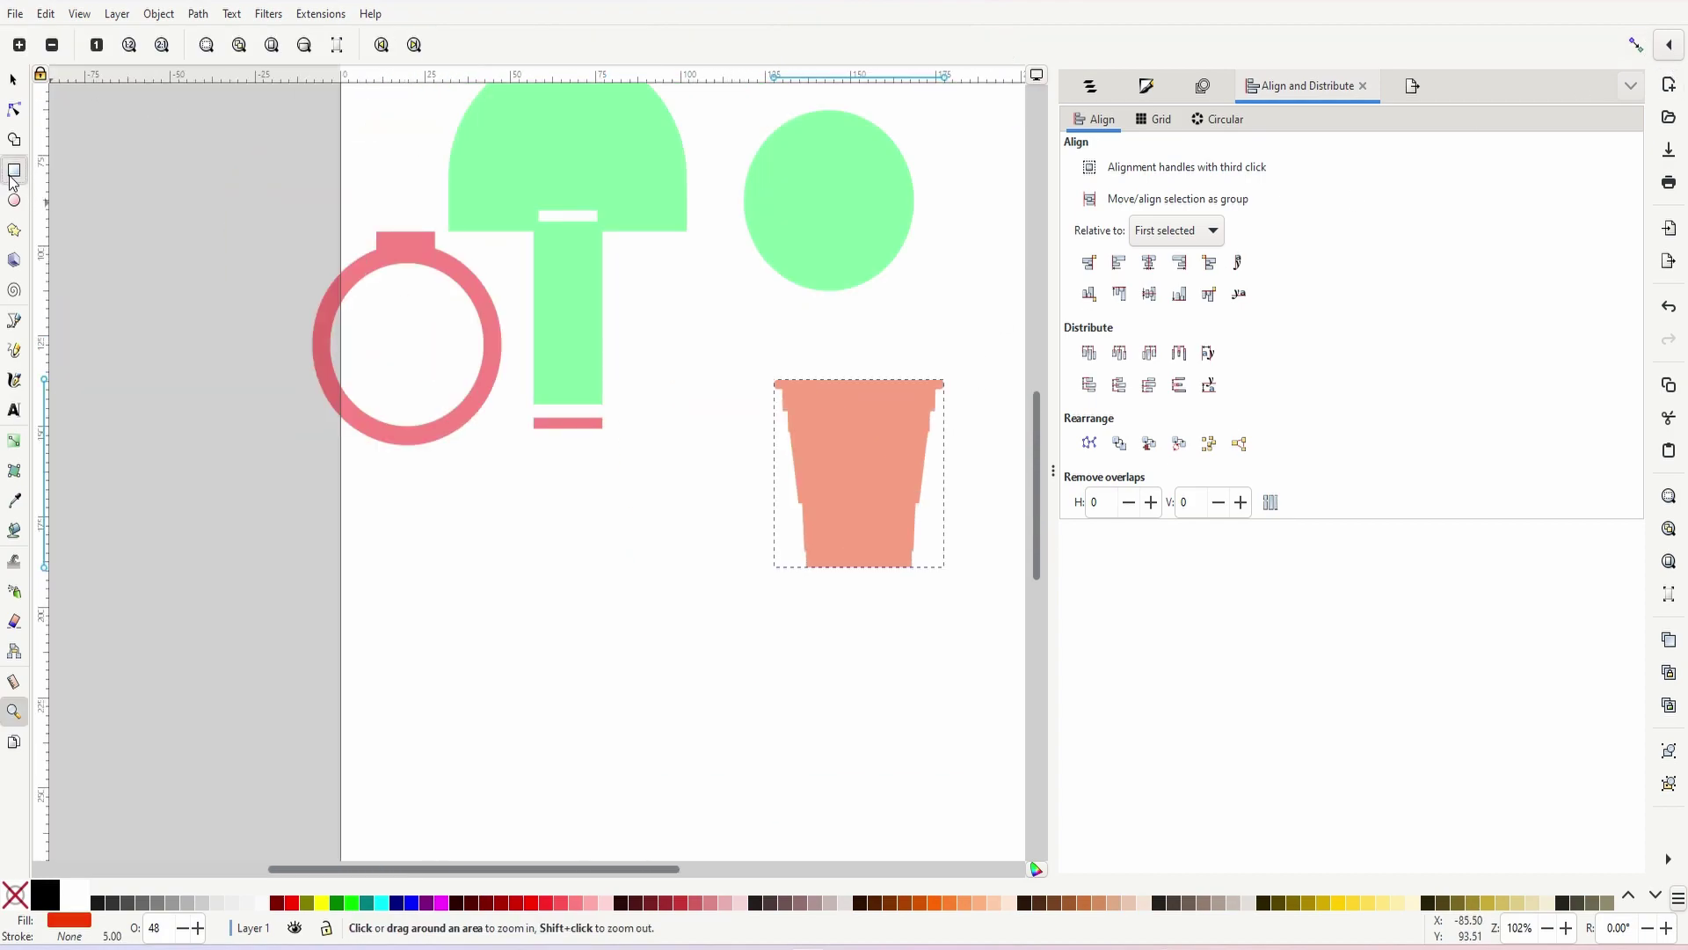
# - Draw a red base rectangle over the stem's lower end and set it to 65 mm wide and 40 mm high
pyautogui.click(15, 171)
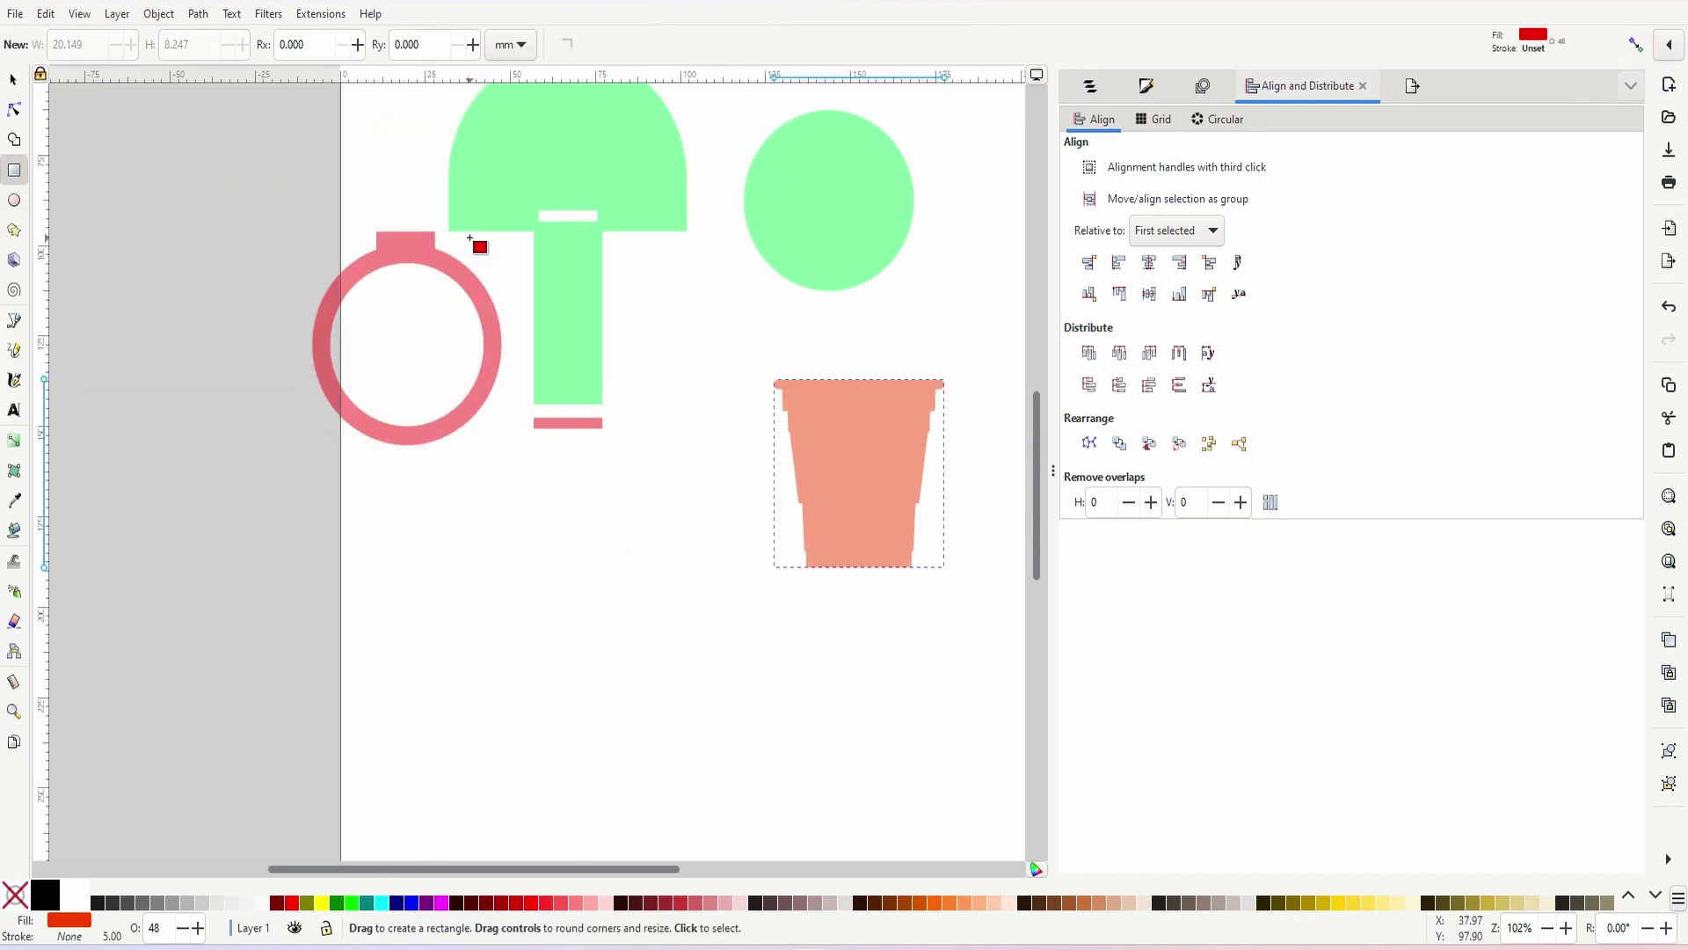
pyautogui.moveTo(483, 382); pyautogui.dragTo(675, 521)
pyautogui.press('s')
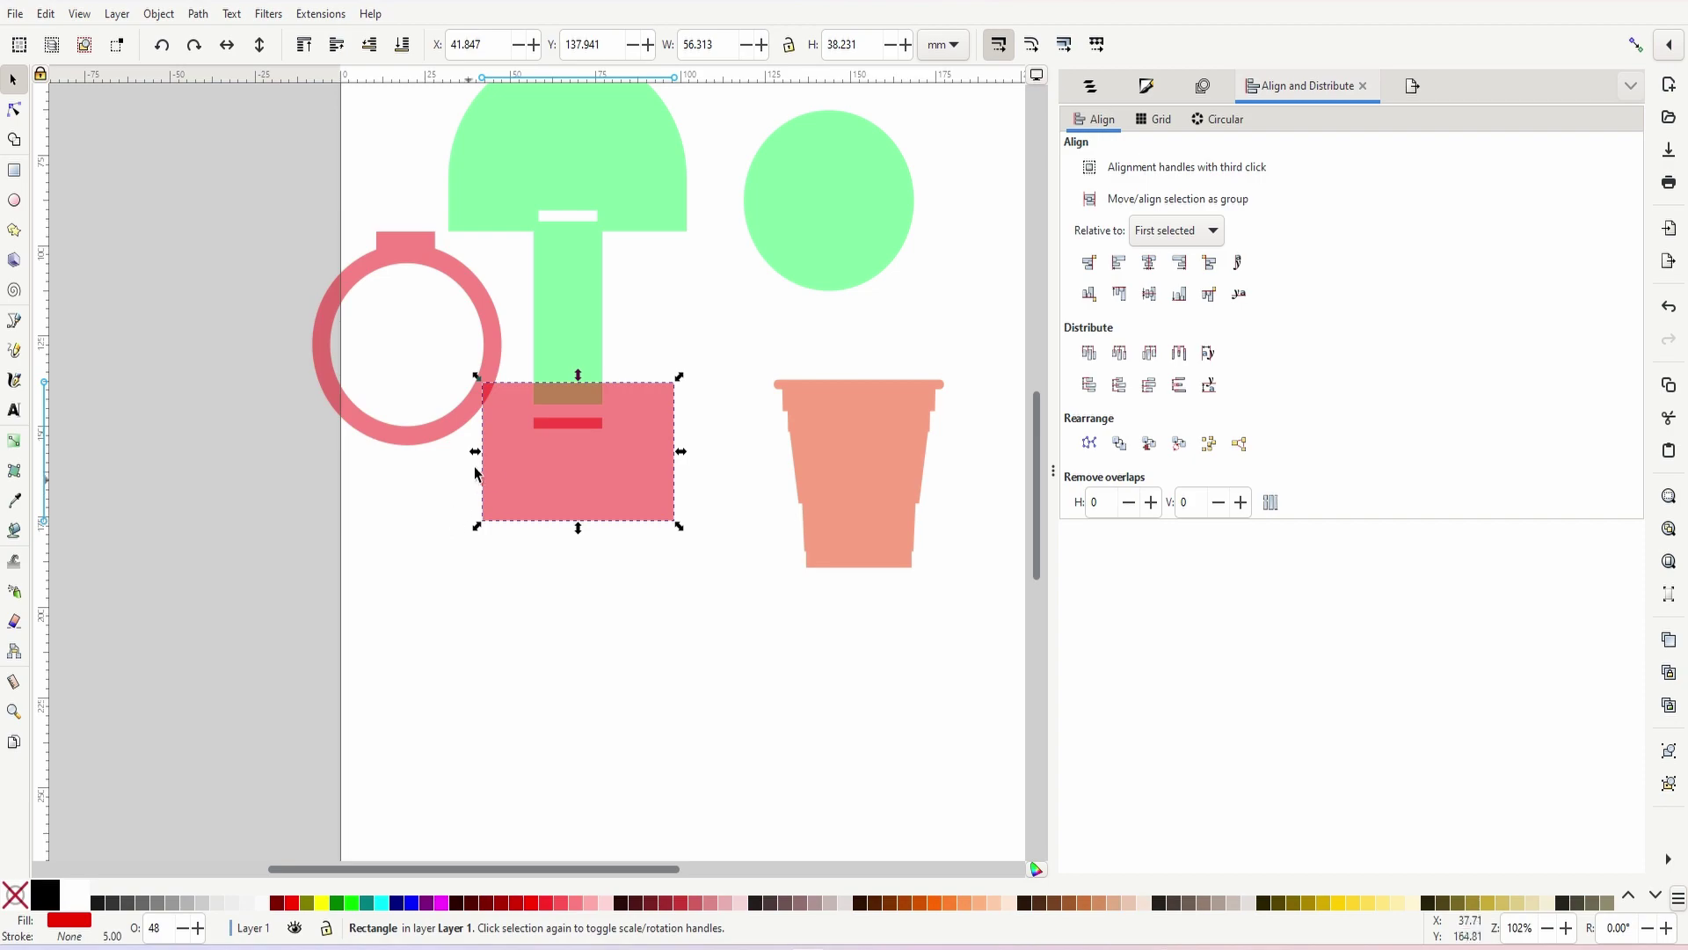
pyautogui.moveTo(475, 451); pyautogui.dragTo(519, 475)
pyautogui.tripleClick(732, 53)
pyautogui.write('65')
pyautogui.press('Tab')
pyautogui.write('45')
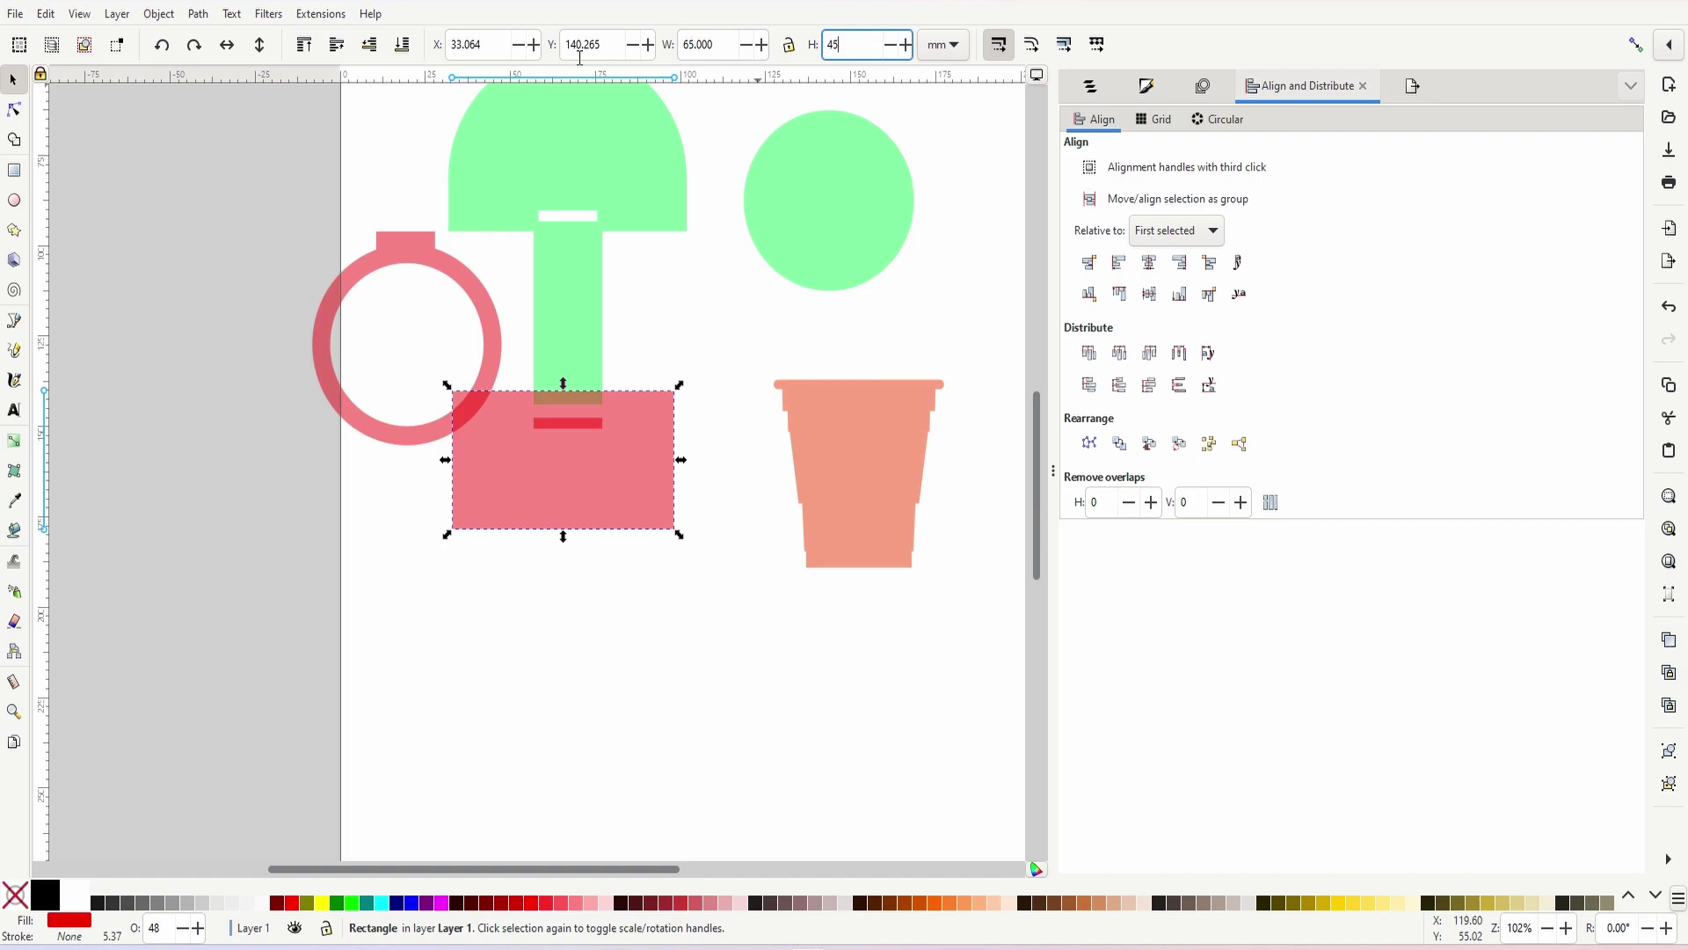
pyautogui.press('Return')
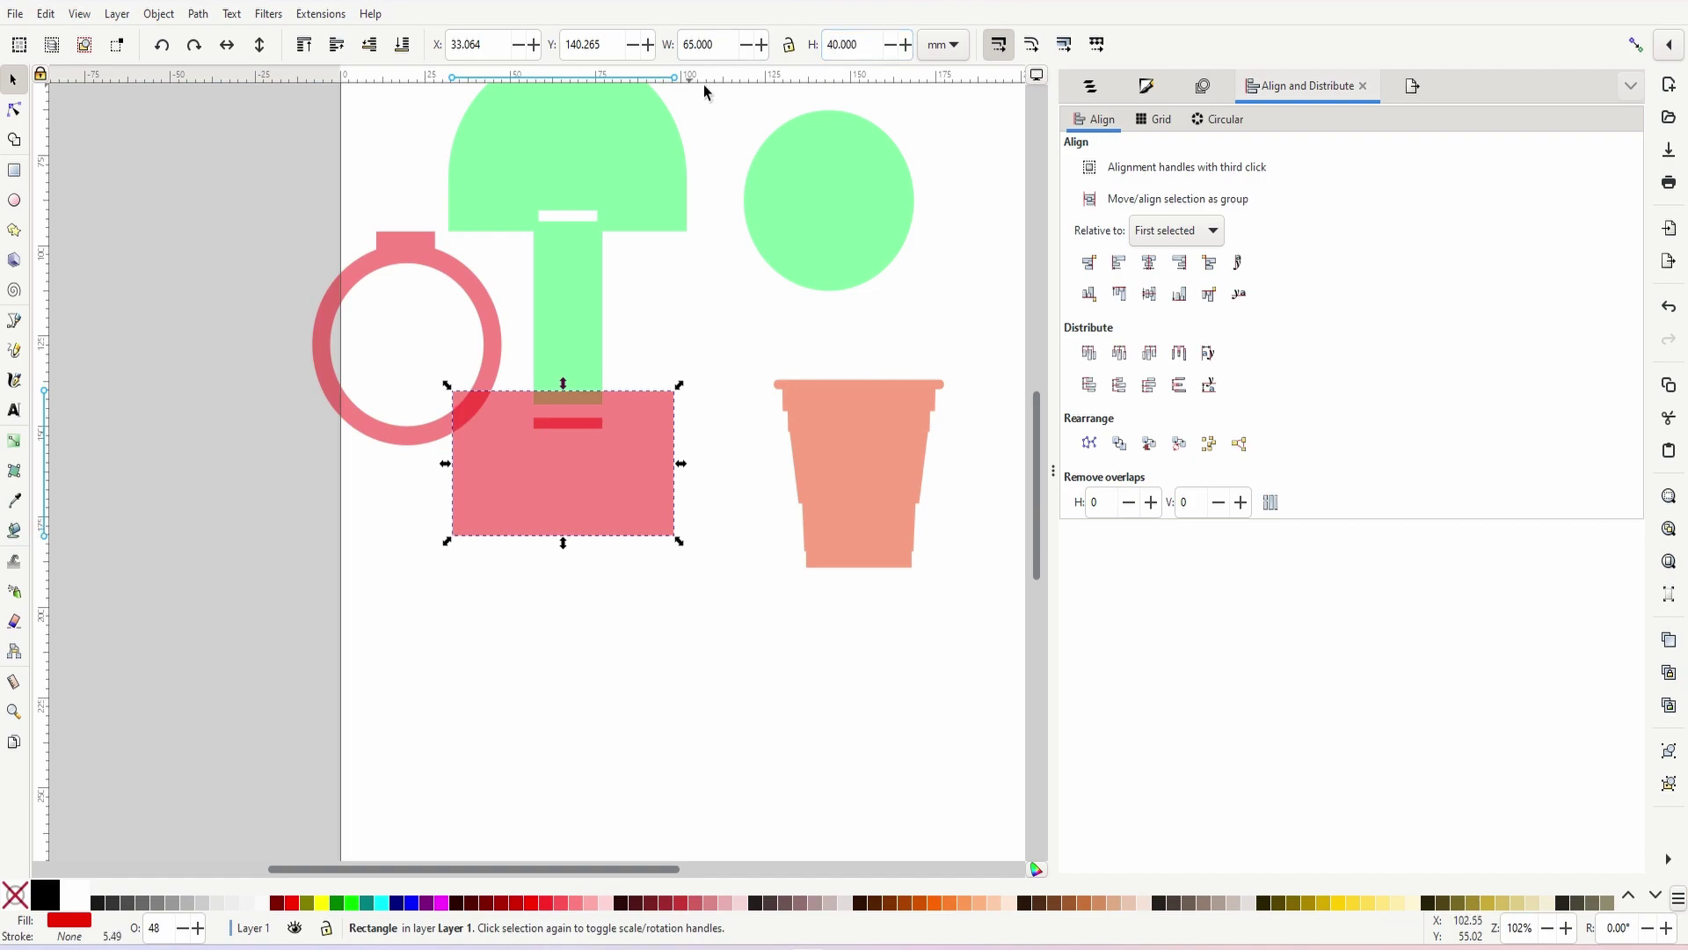
# - Move the base rectangle below the 3 mm strip and center it horizontally on the green backboard
pyautogui.click(656, 320)
pyautogui.moveTo(652, 459); pyautogui.dragTo(605, 483)
pyautogui.click(588, 282)
pyautogui.click(580, 323)
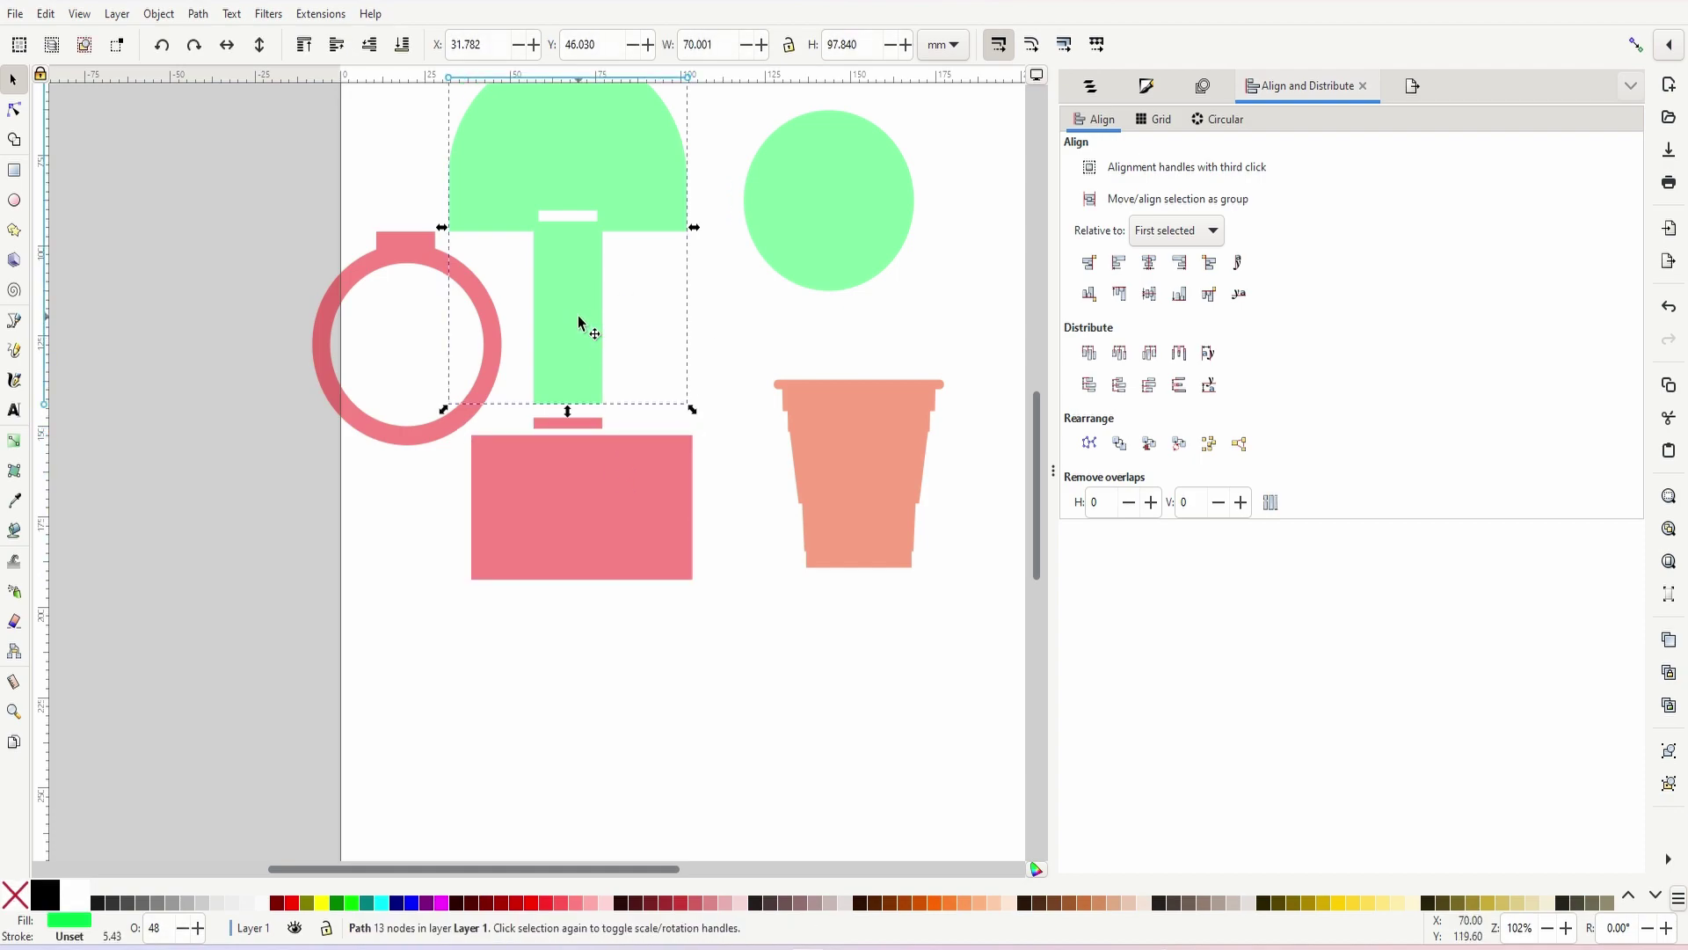
pyautogui.keyDown('shift'); pyautogui.click(645, 489); pyautogui.keyUp('shift')
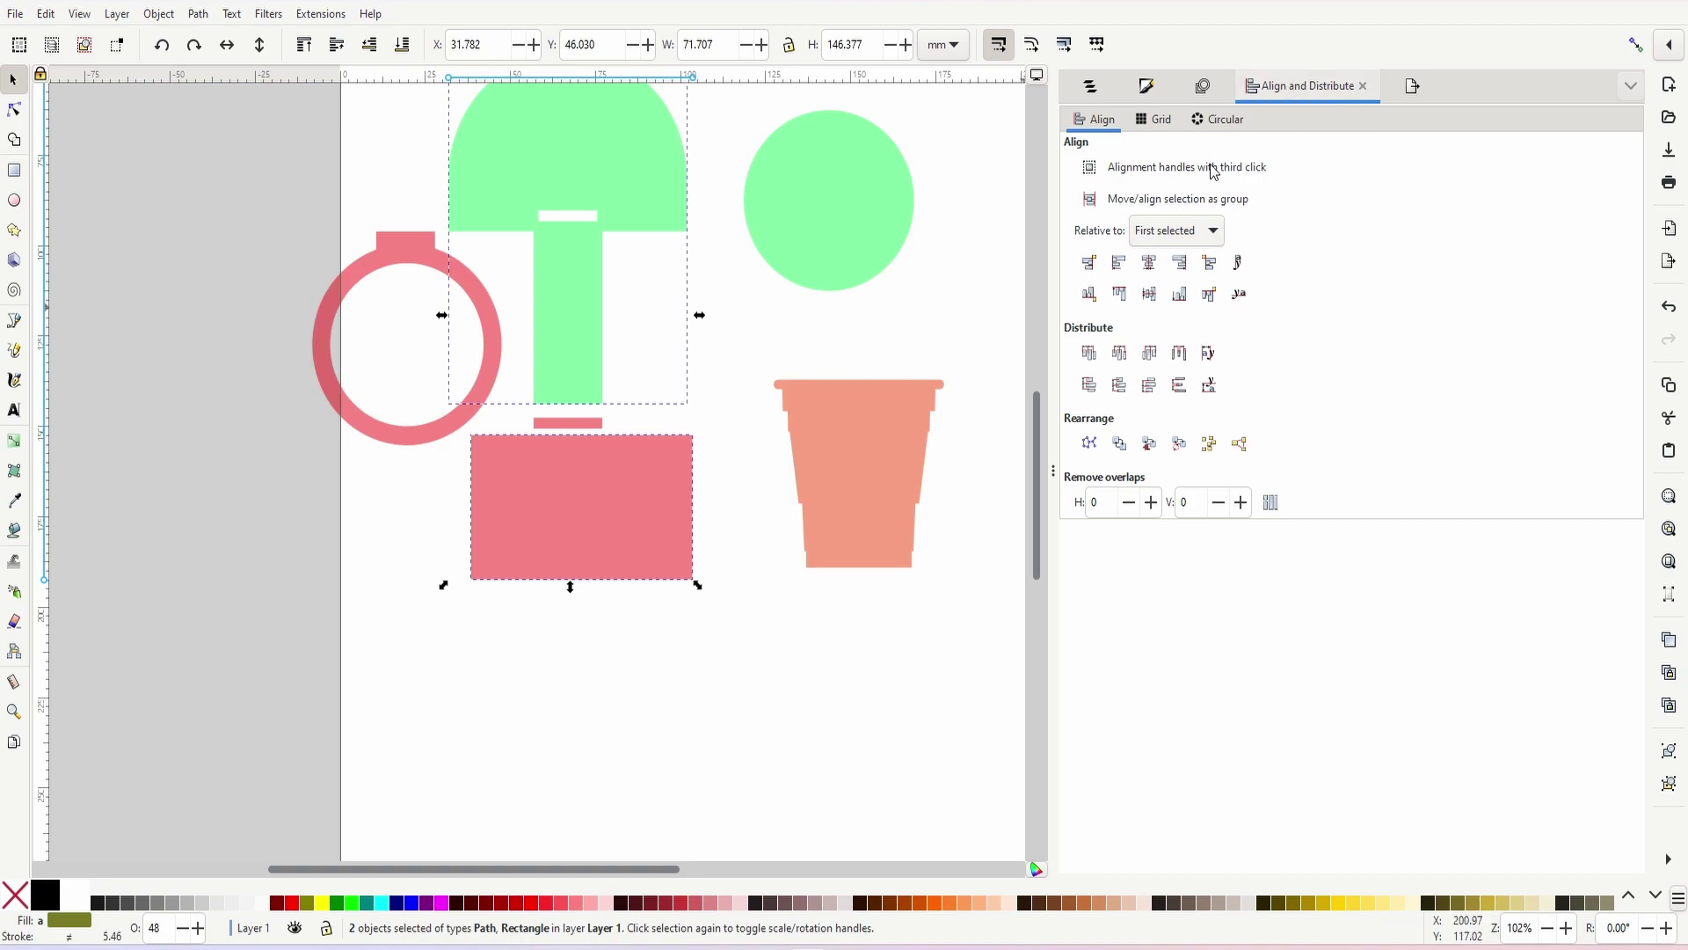
pyautogui.click(1153, 267)
pyautogui.click(595, 591)
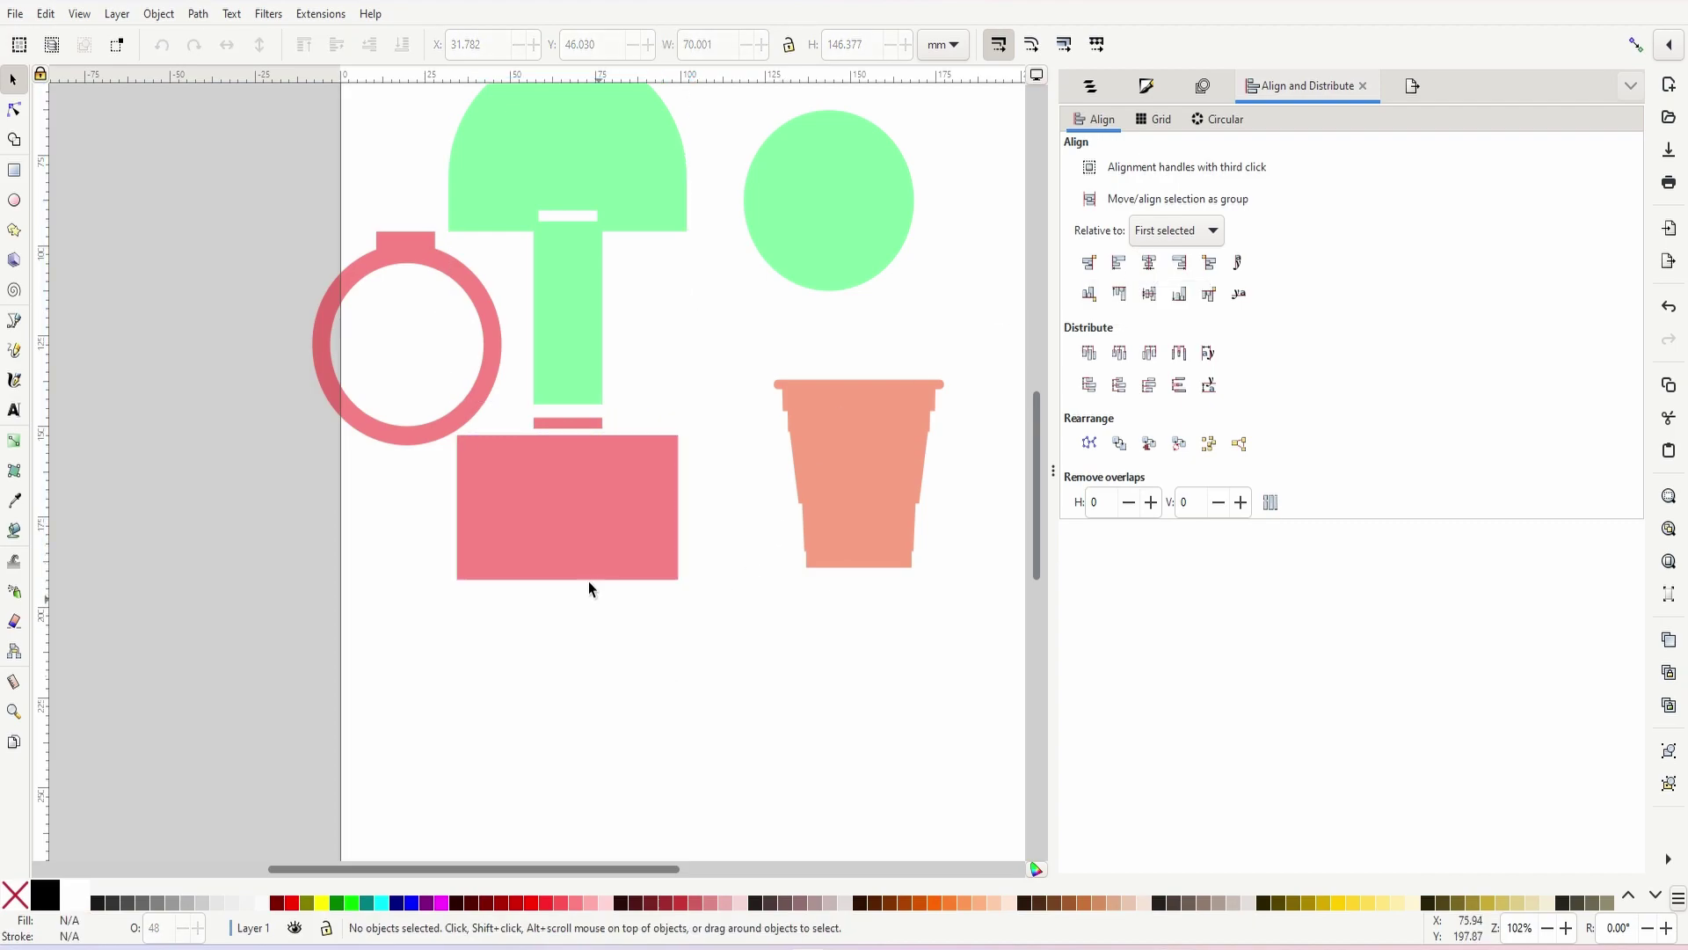
# - Change the fill of the 3 mm strip below the stem to green with hue 140
pyautogui.click(589, 424)
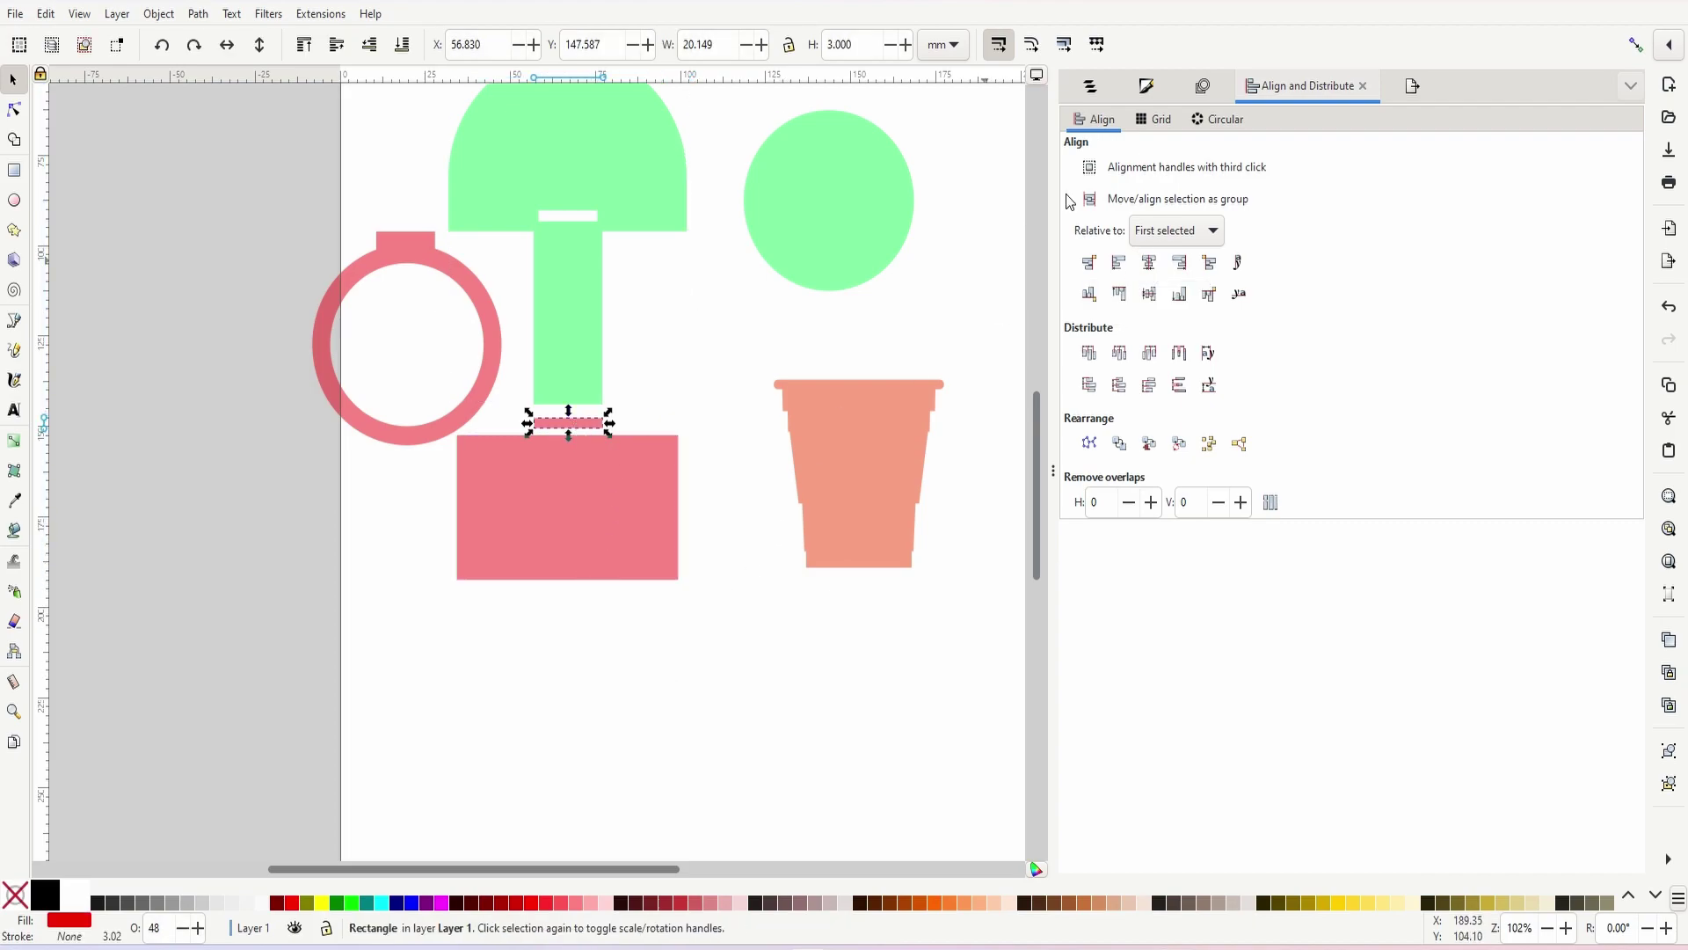
pyautogui.click(1147, 88)
pyautogui.click(1273, 251)
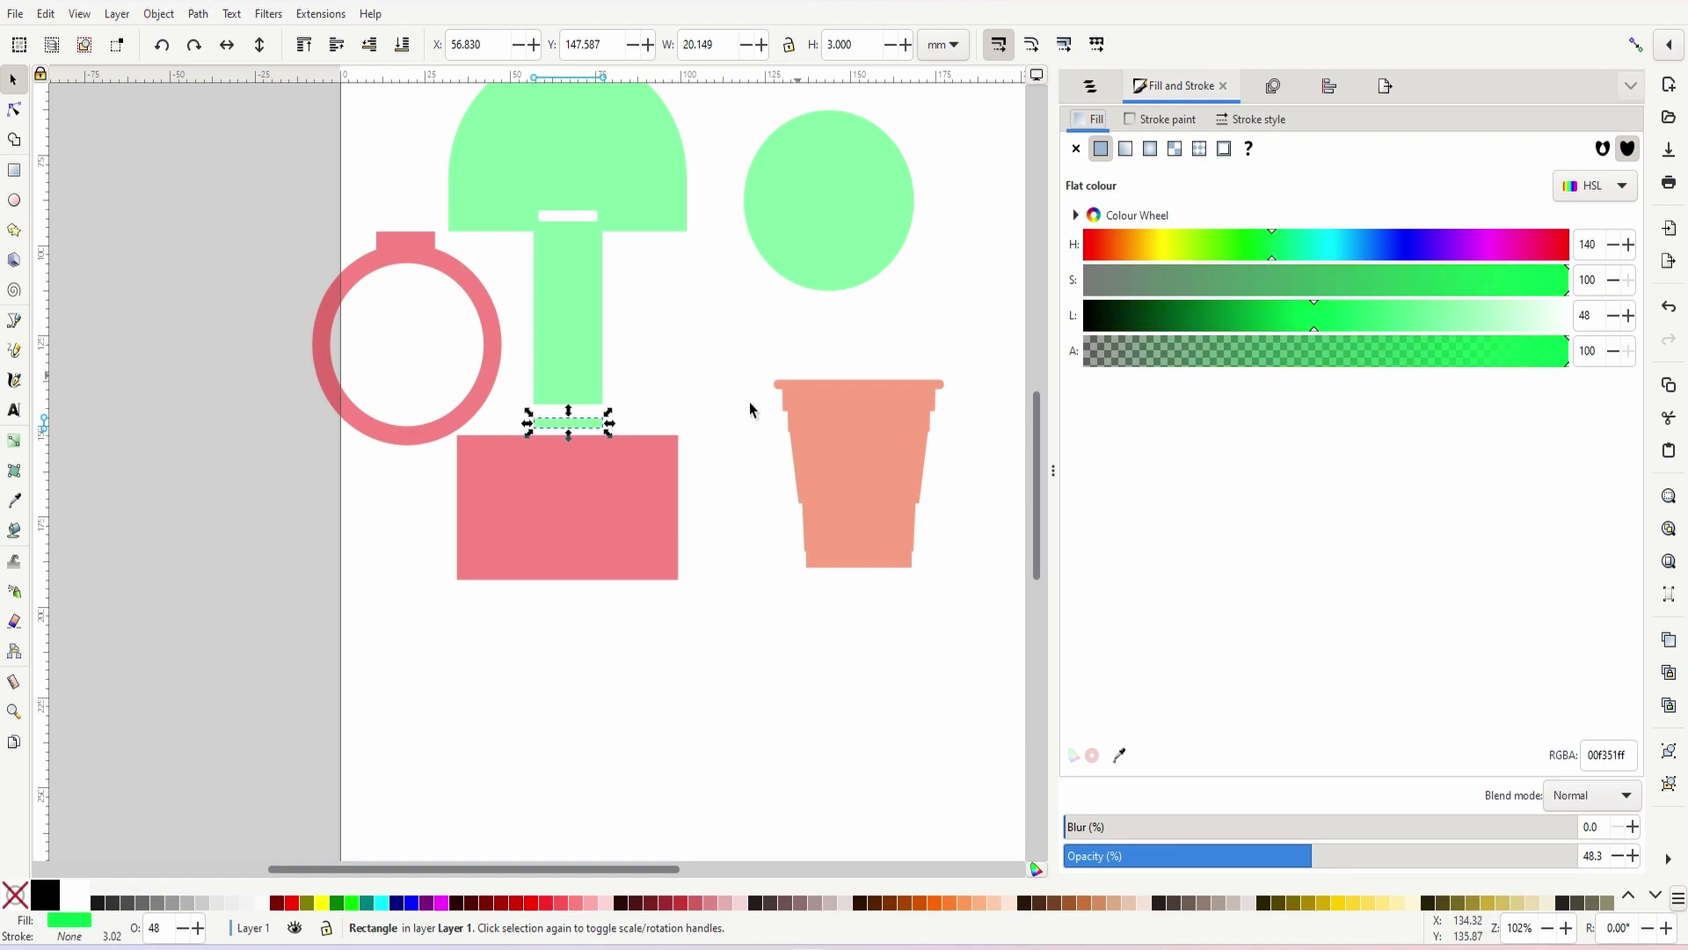
# - Move the 3 mm green strip down onto the red base, just below its upper edge
pyautogui.click(583, 429)
pyautogui.press('Down')
pyautogui.press('Down')
pyautogui.press('Down')
pyautogui.press('Down')
pyautogui.press('Down')
pyautogui.press('Down')
pyautogui.press('Down')
pyautogui.press('Down')
pyautogui.press('Down')
pyautogui.press('Down')
pyautogui.press('Down')
pyautogui.press('Down')
pyautogui.press('Down')
pyautogui.press('Down')
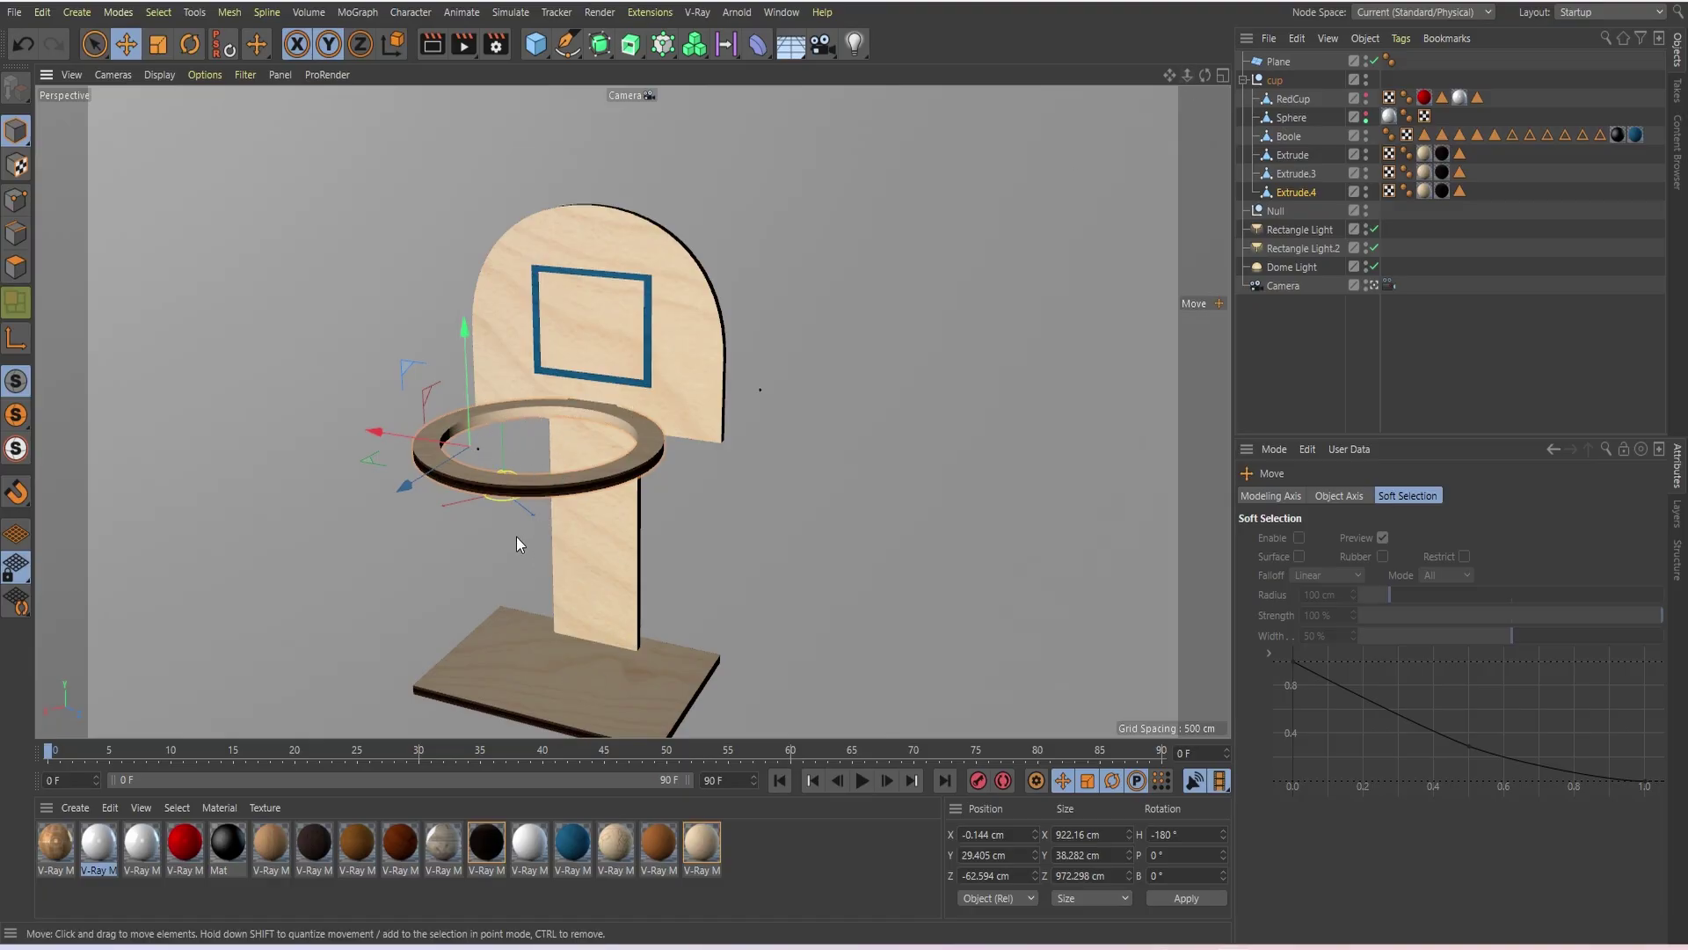
pyautogui.click(604, 653)
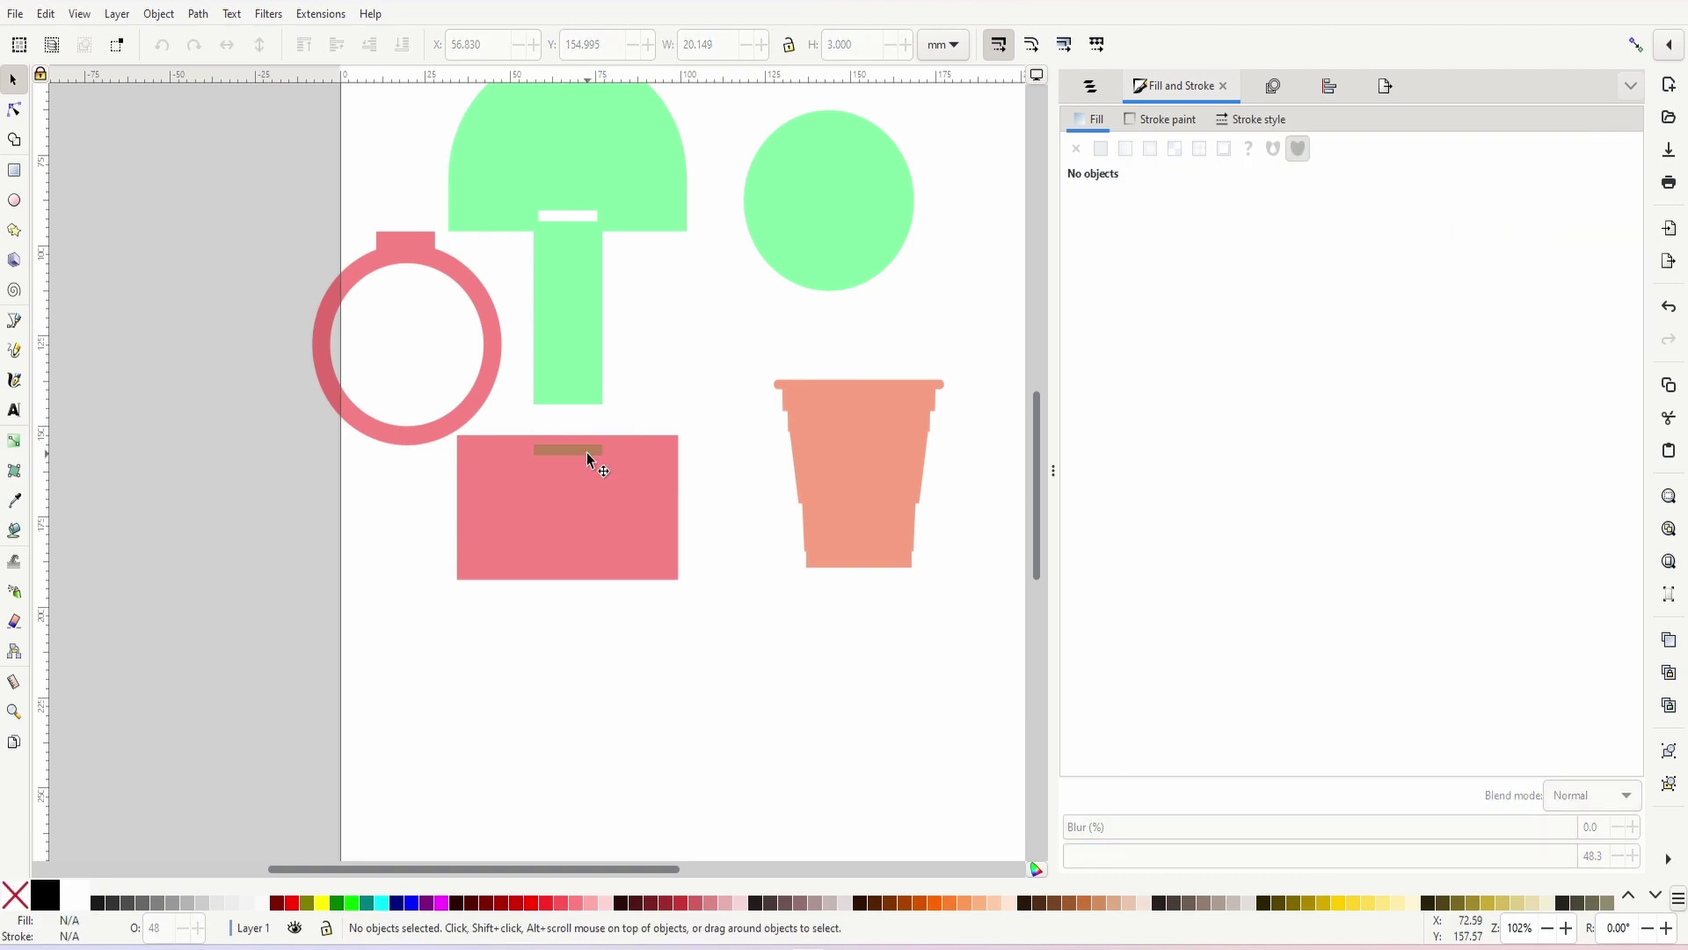
# - Subtract the green strip from the red base with Difference to cut a slot
pyautogui.click(588, 452)
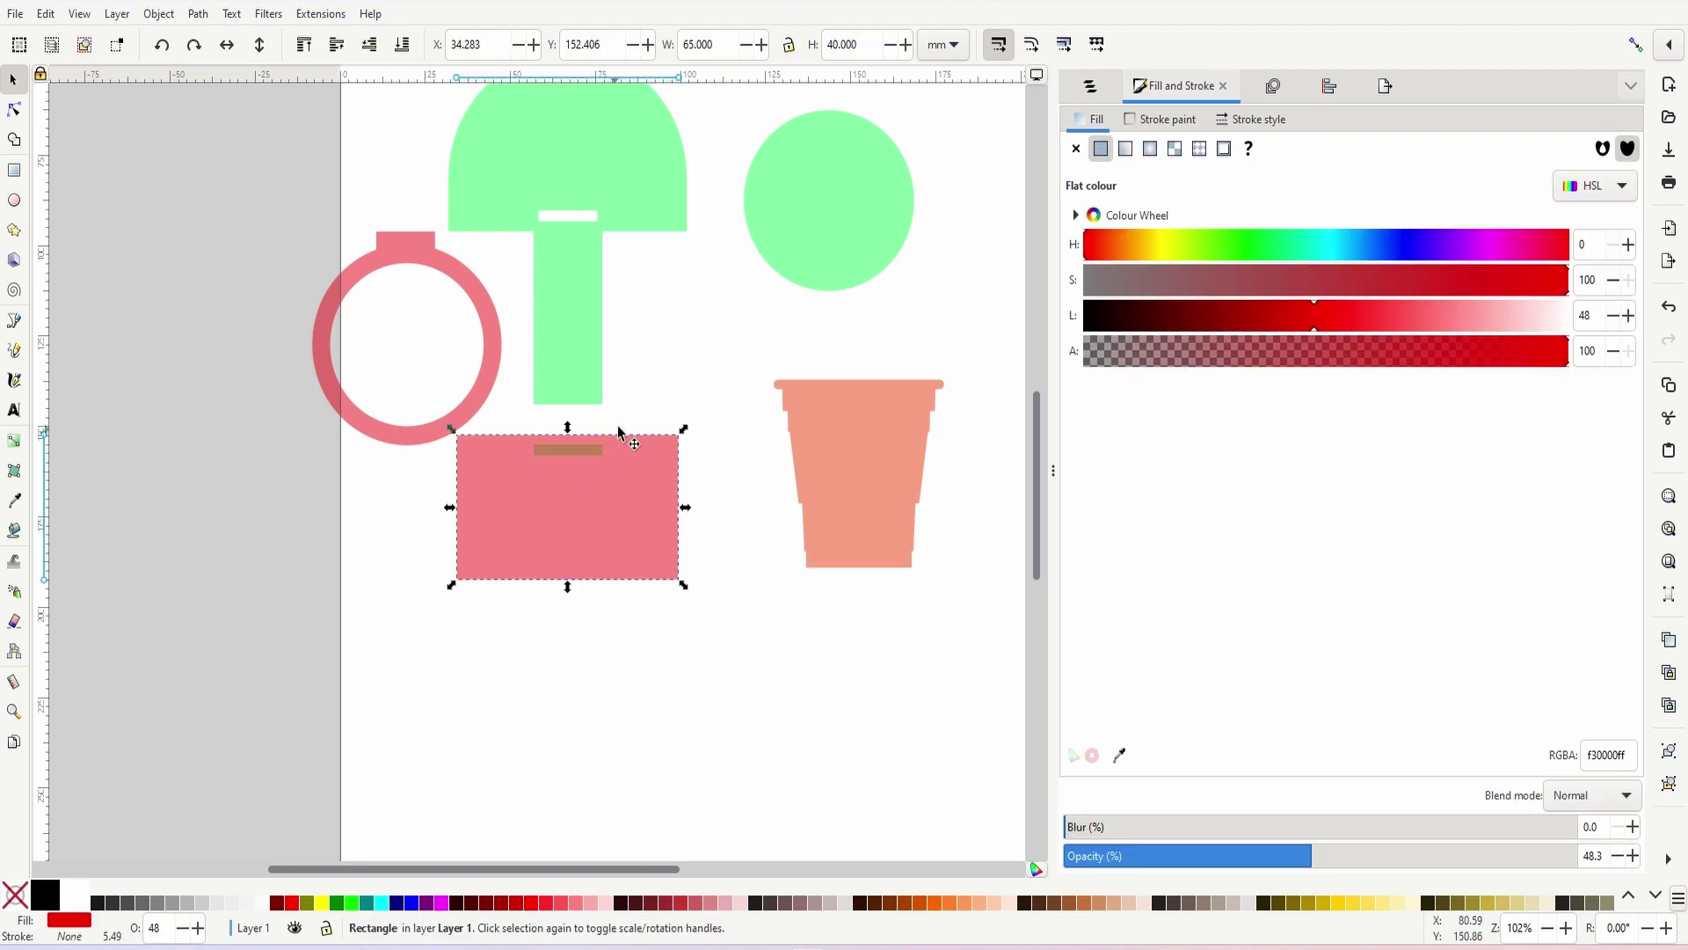
pyautogui.press('Escape')
pyautogui.click(594, 455)
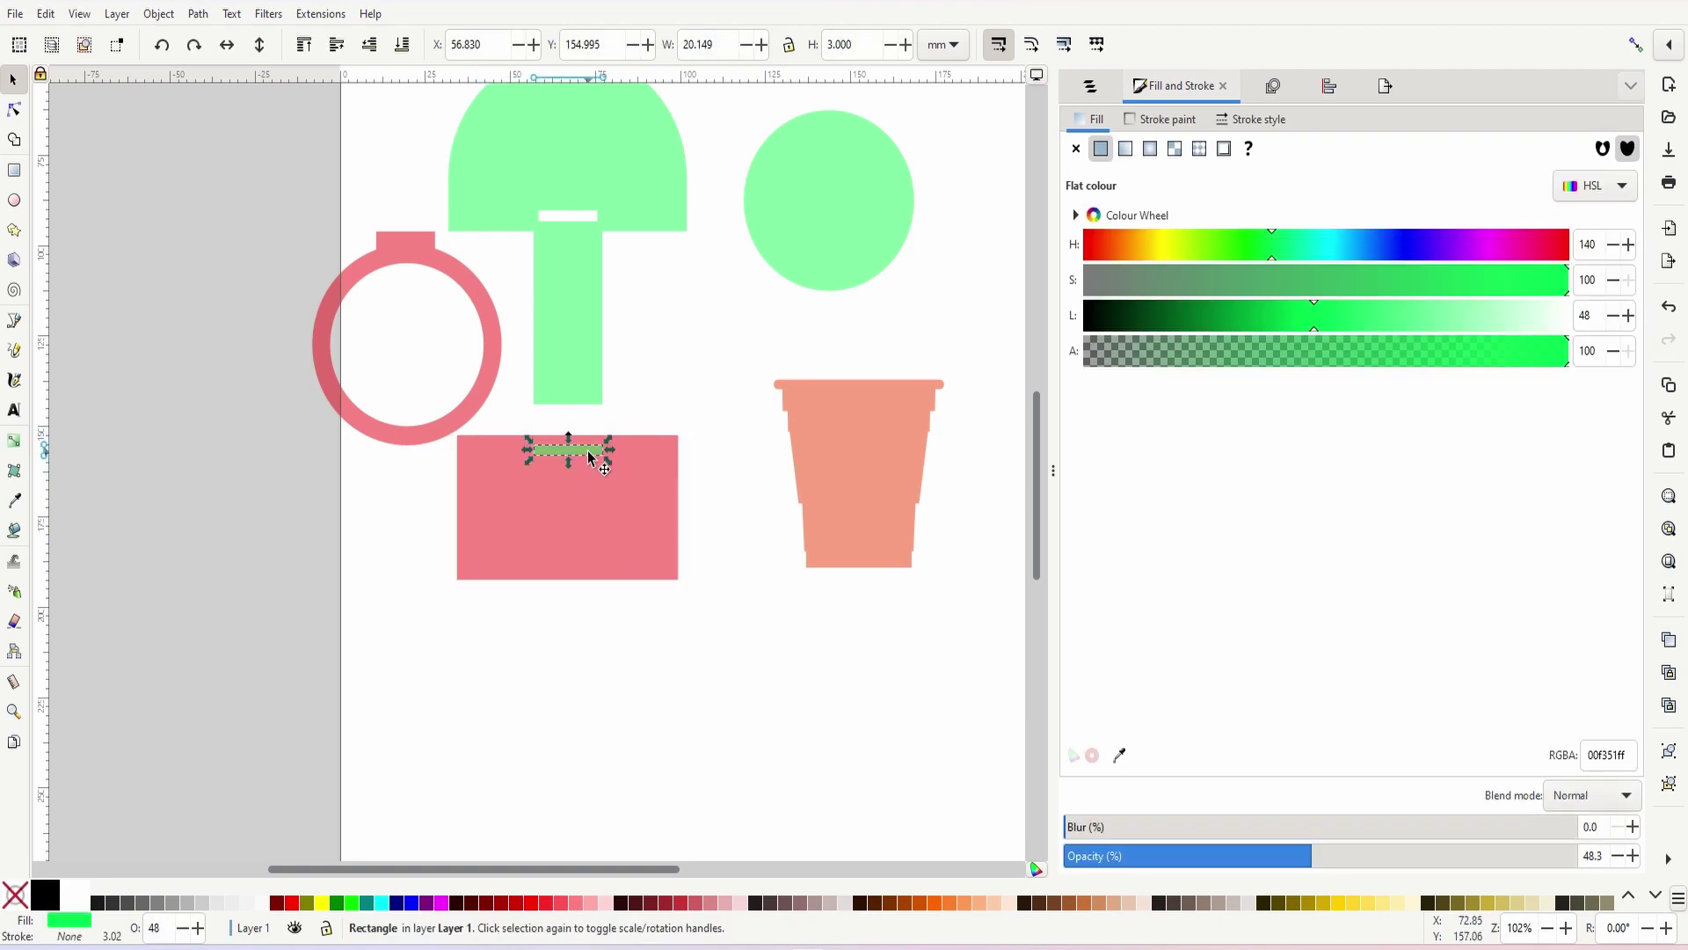
pyautogui.press('shift')
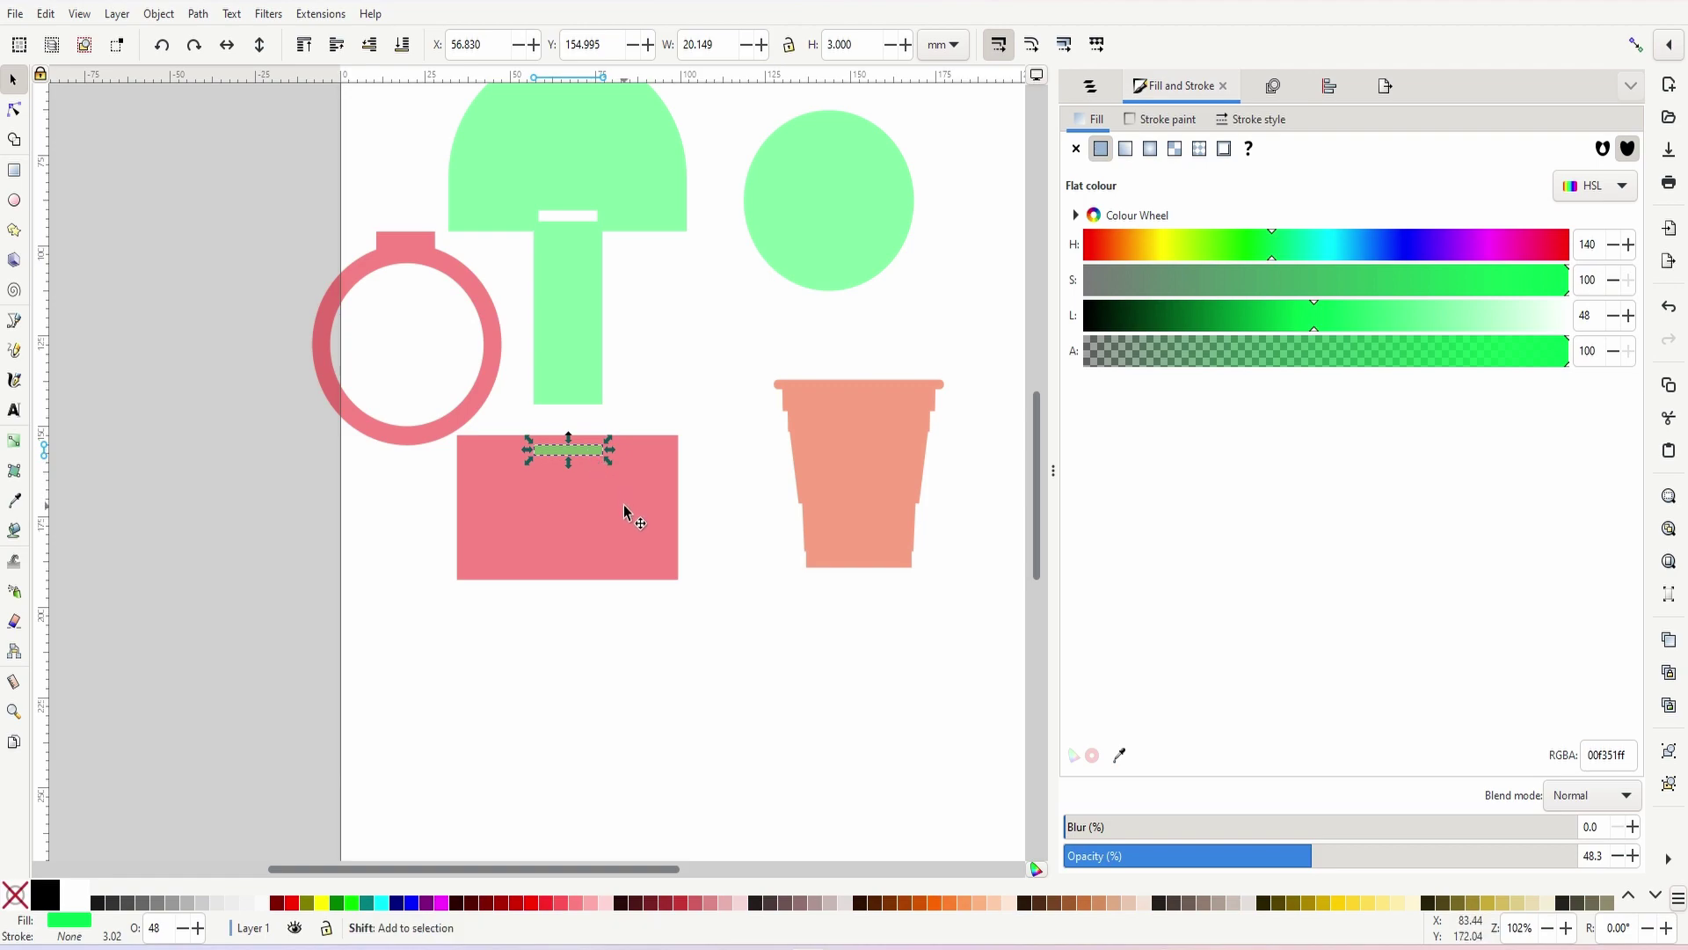
pyautogui.keyDown('shift'); pyautogui.click(624, 504); pyautogui.keyUp('shift')
pyautogui.click(198, 14)
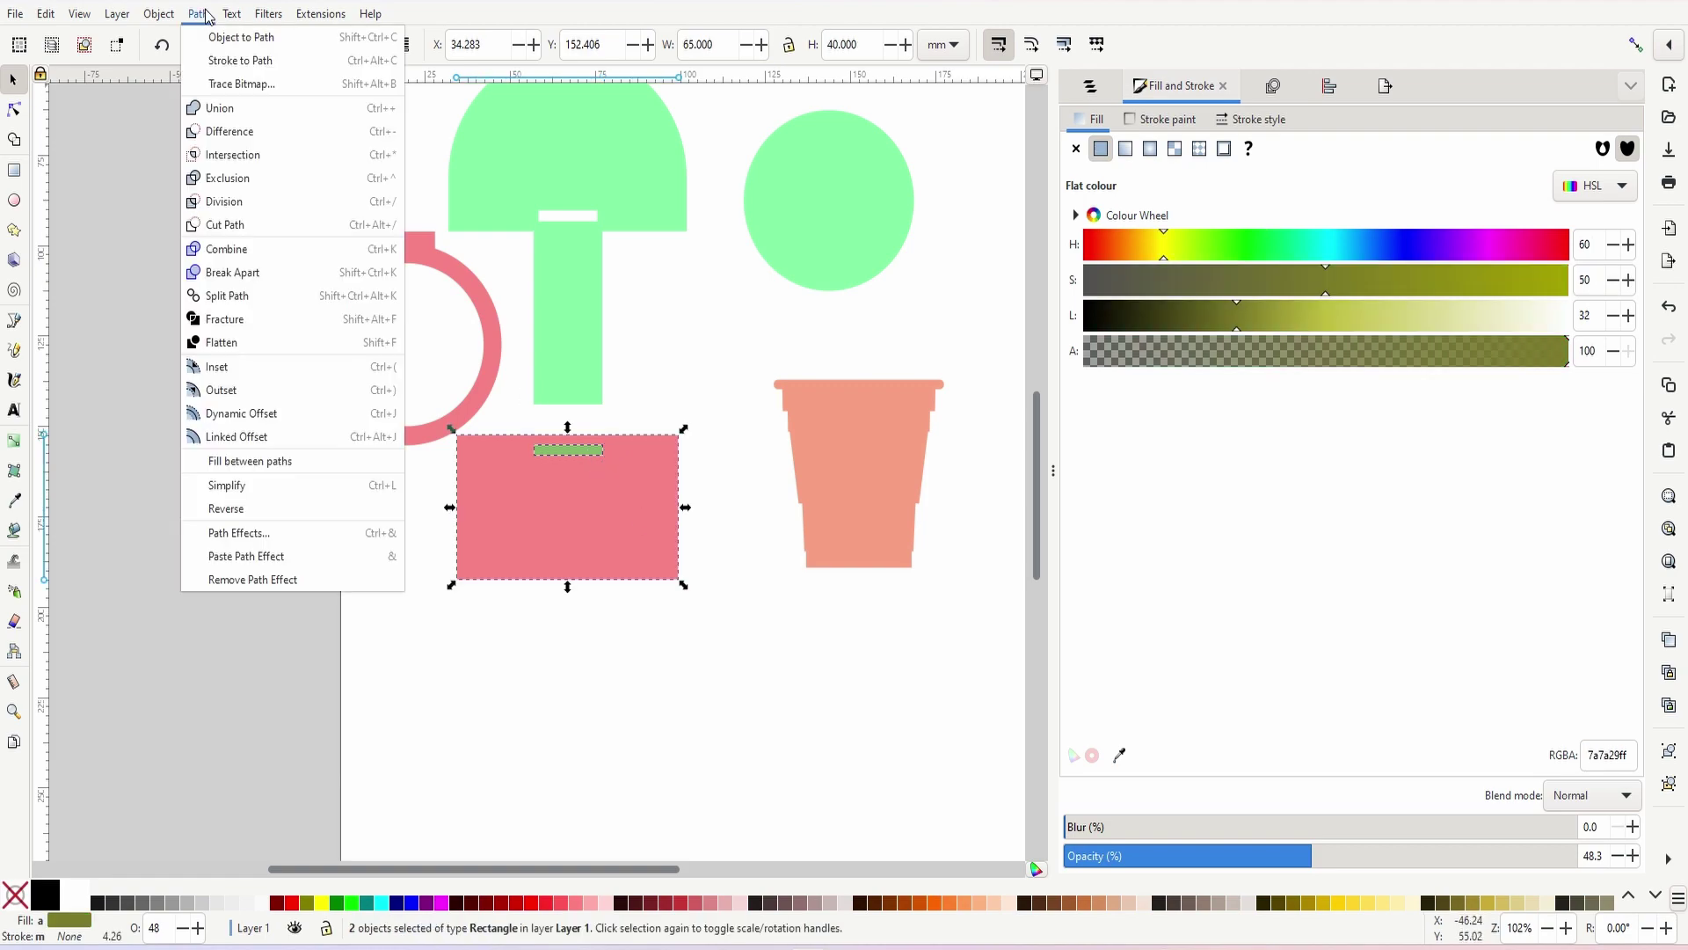
pyautogui.click(234, 134)
pyautogui.press('Escape')
# - Move the backboard's stem down over the base slot, place the rim's tab at the backboard slot, and nudge the cup
pyautogui.moveTo(567, 316); pyautogui.dragTo(567, 367)
pyautogui.moveTo(404, 255); pyautogui.dragTo(566, 282)
pyautogui.moveTo(837, 399)
pyautogui.mouseDown()
pyautogui.moveTo(565, 340)
pyautogui.moveTo(826, 414)
pyautogui.mouseUp()
pyautogui.scroll(-1, 814, 460)
pyautogui.press('z')
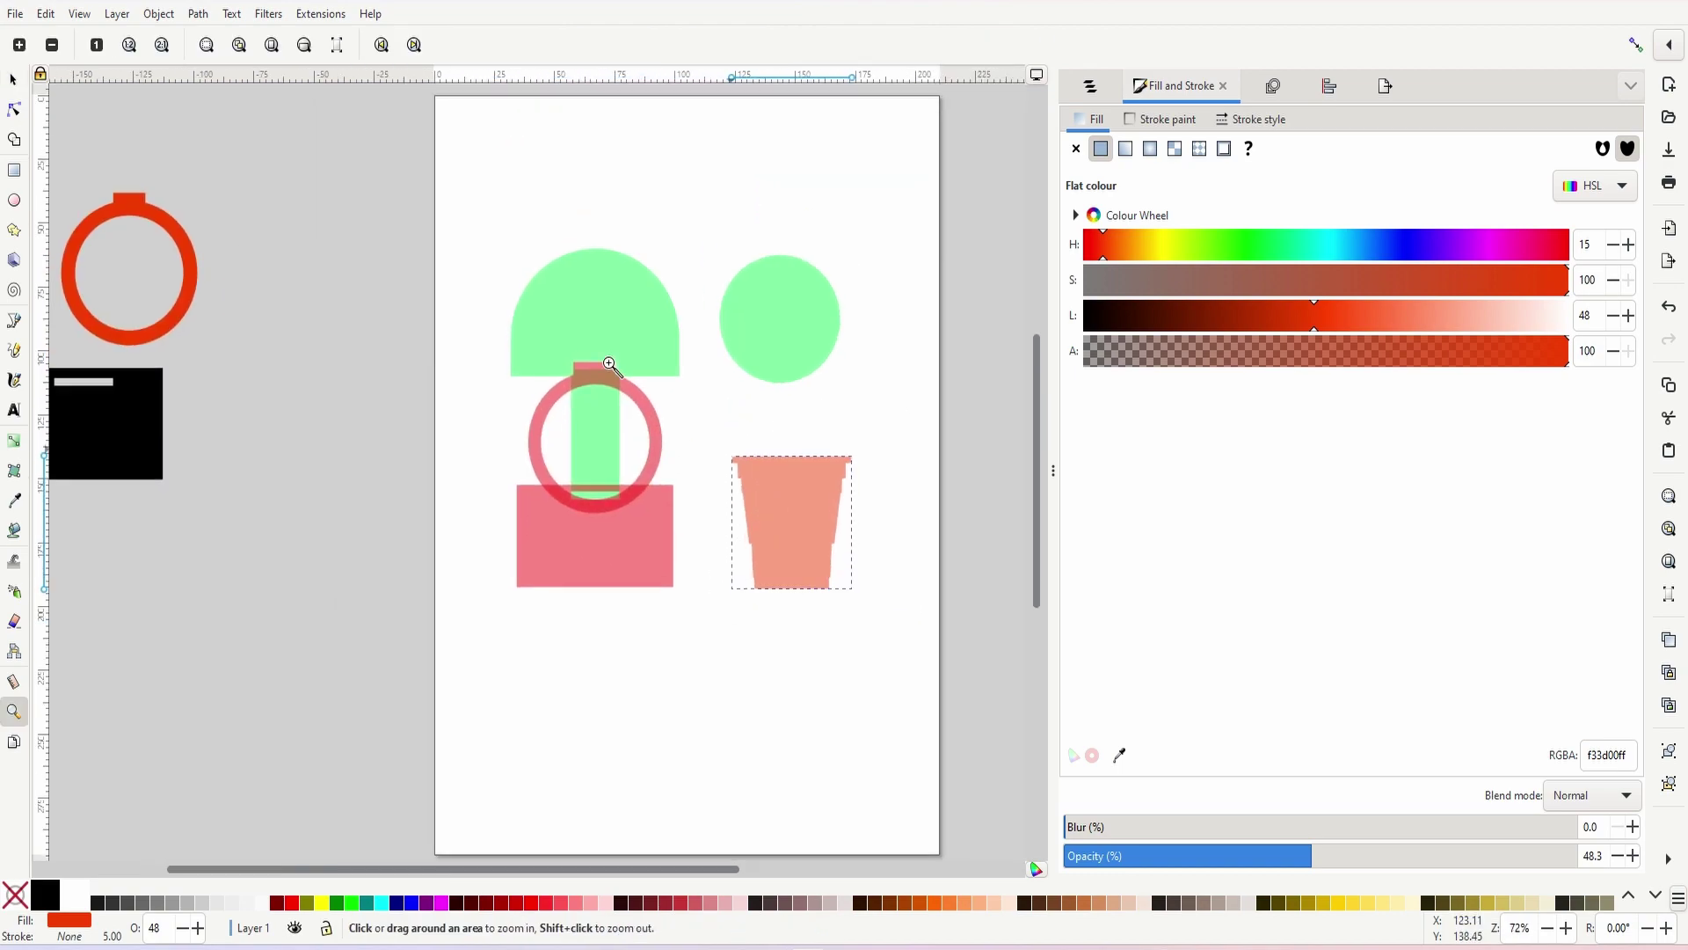
# - Delete the green circle and the cup shape, and lay out the rim and base beside the backboard
pyautogui.click(13, 80)
pyautogui.click(778, 299)
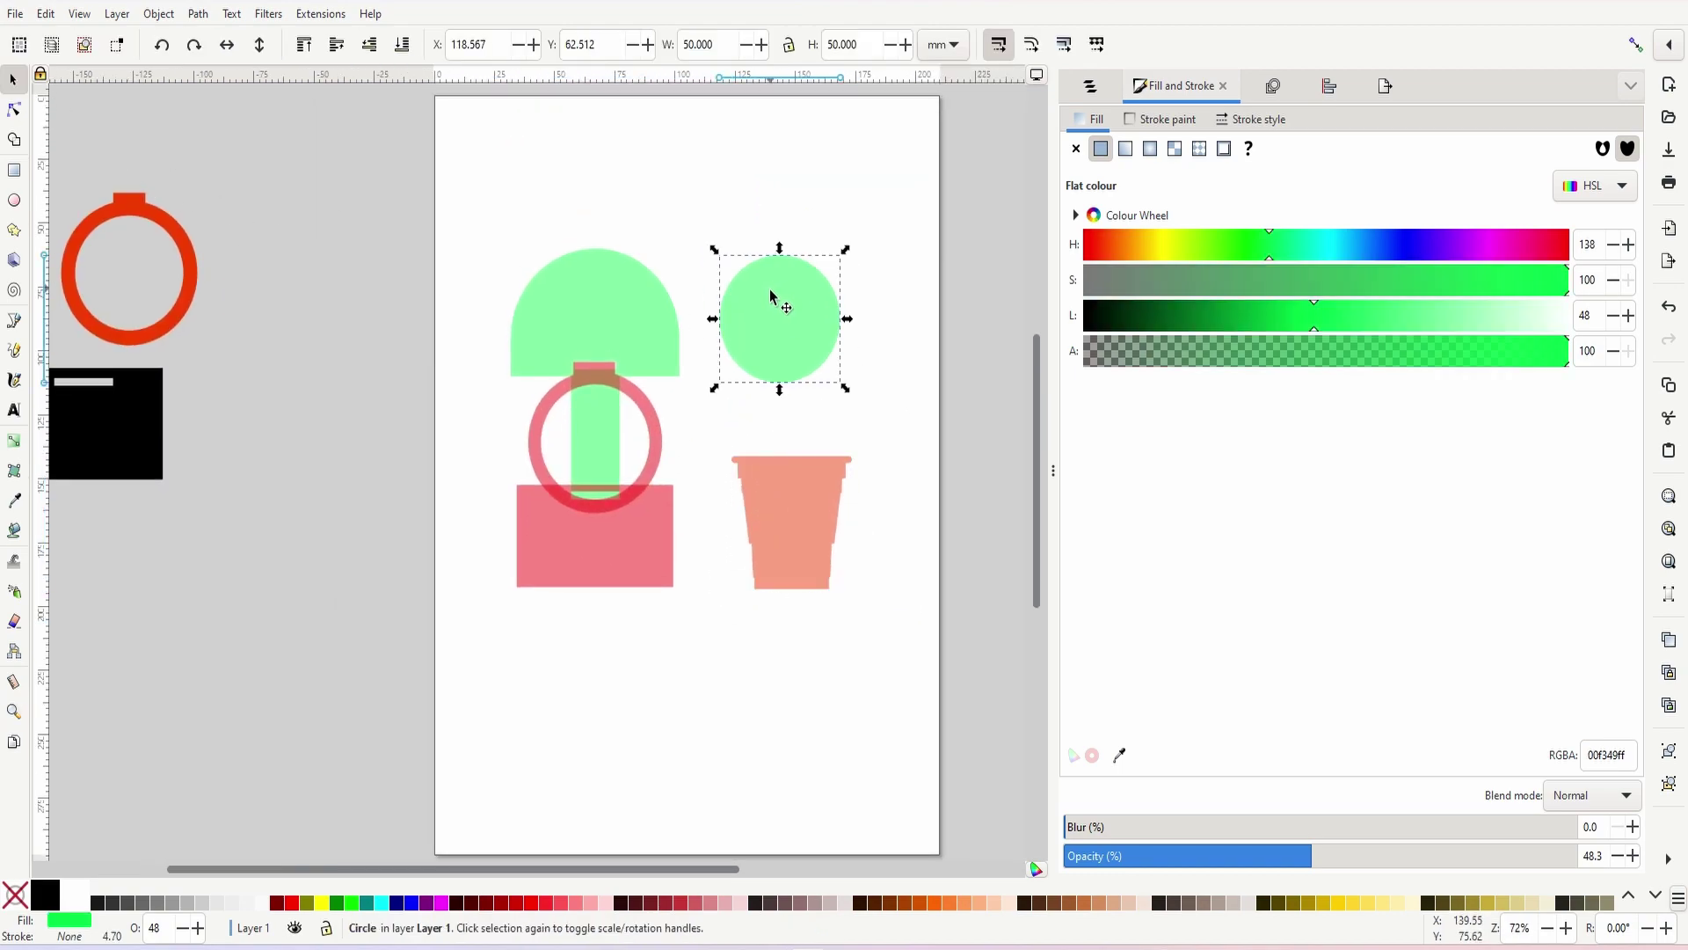
pyautogui.press('Delete')
pyautogui.click(803, 483)
pyautogui.press('Delete')
pyautogui.moveTo(653, 522); pyautogui.dragTo(766, 429)
pyautogui.moveTo(716, 293); pyautogui.dragTo(700, 273)
# - Turn the backboard, rim and base into outlines with no fill and a red 0.3 mm stroke
pyautogui.moveTo(469, 161); pyautogui.dragTo(867, 510)
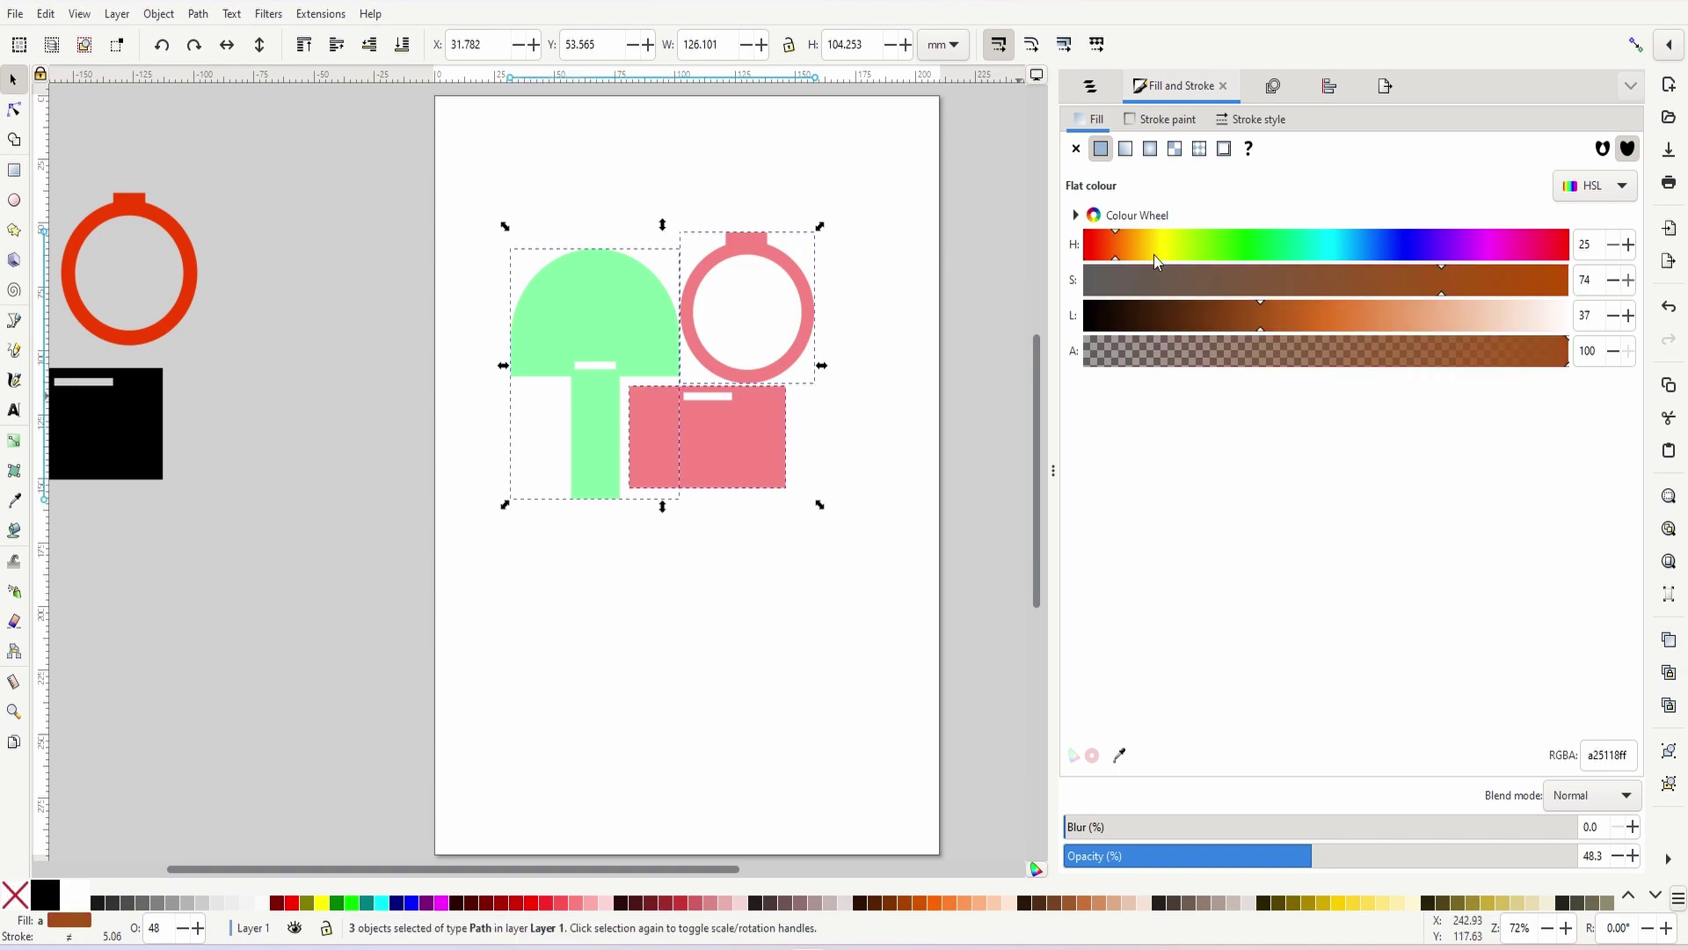
pyautogui.click(1076, 148)
pyautogui.click(1161, 118)
pyautogui.click(1101, 148)
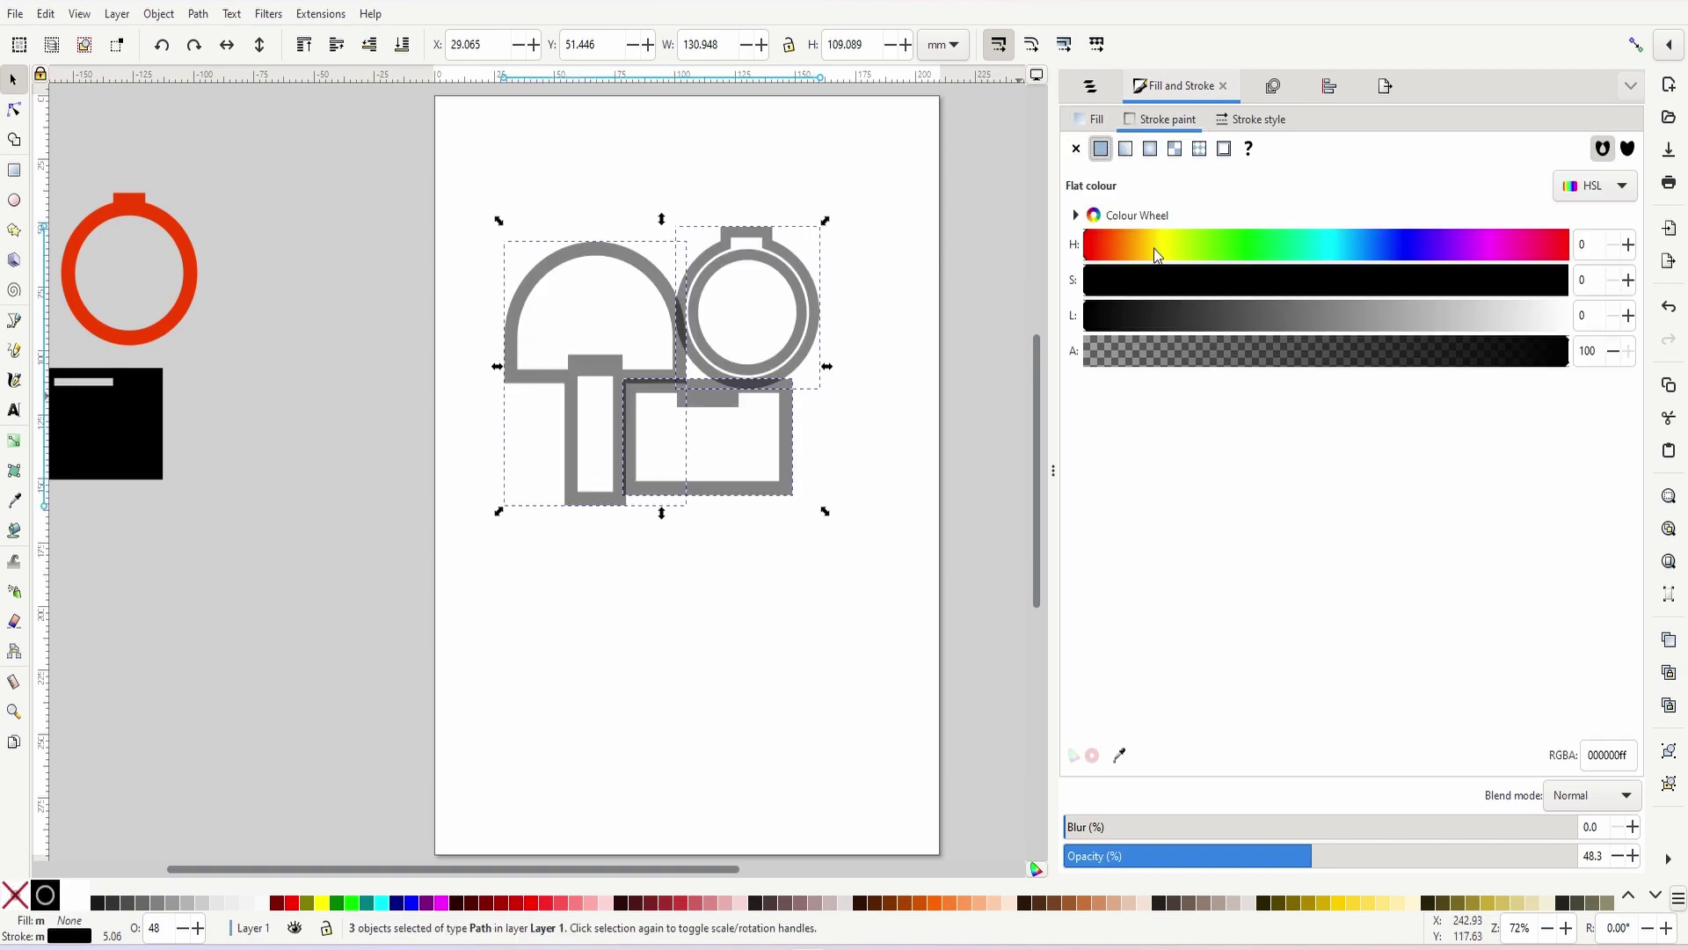
pyautogui.click(1251, 119)
pyautogui.write('0')
pyautogui.press('Return')
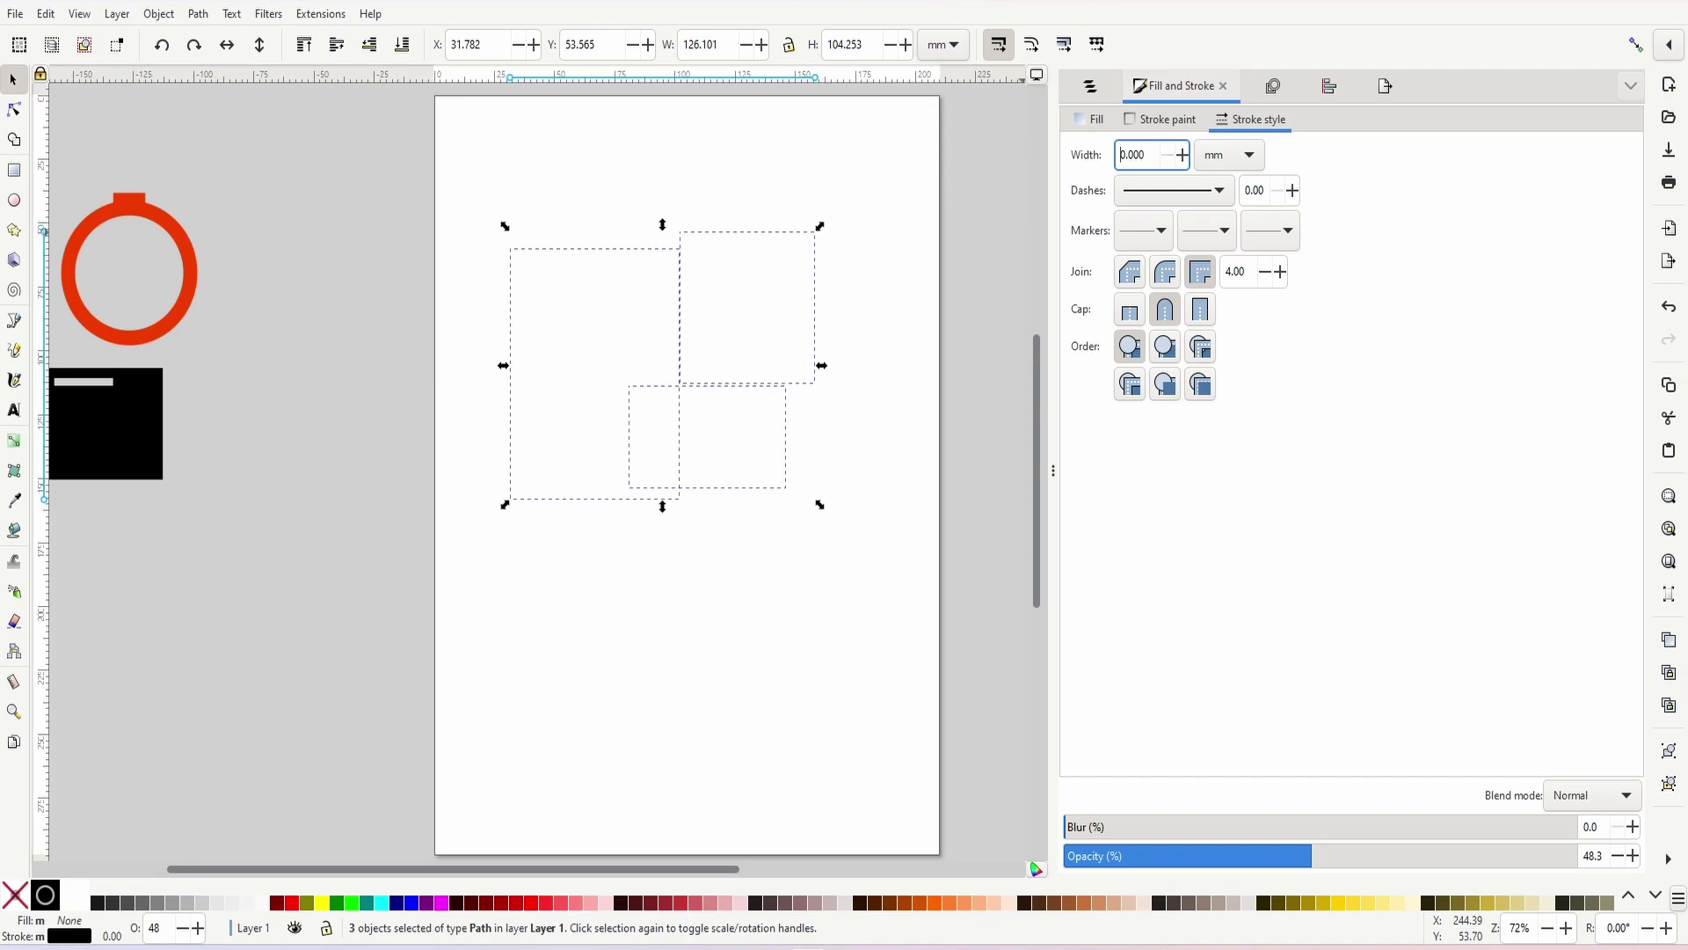
pyautogui.click(1181, 155)
pyautogui.click(1182, 155)
pyautogui.click(1182, 155)
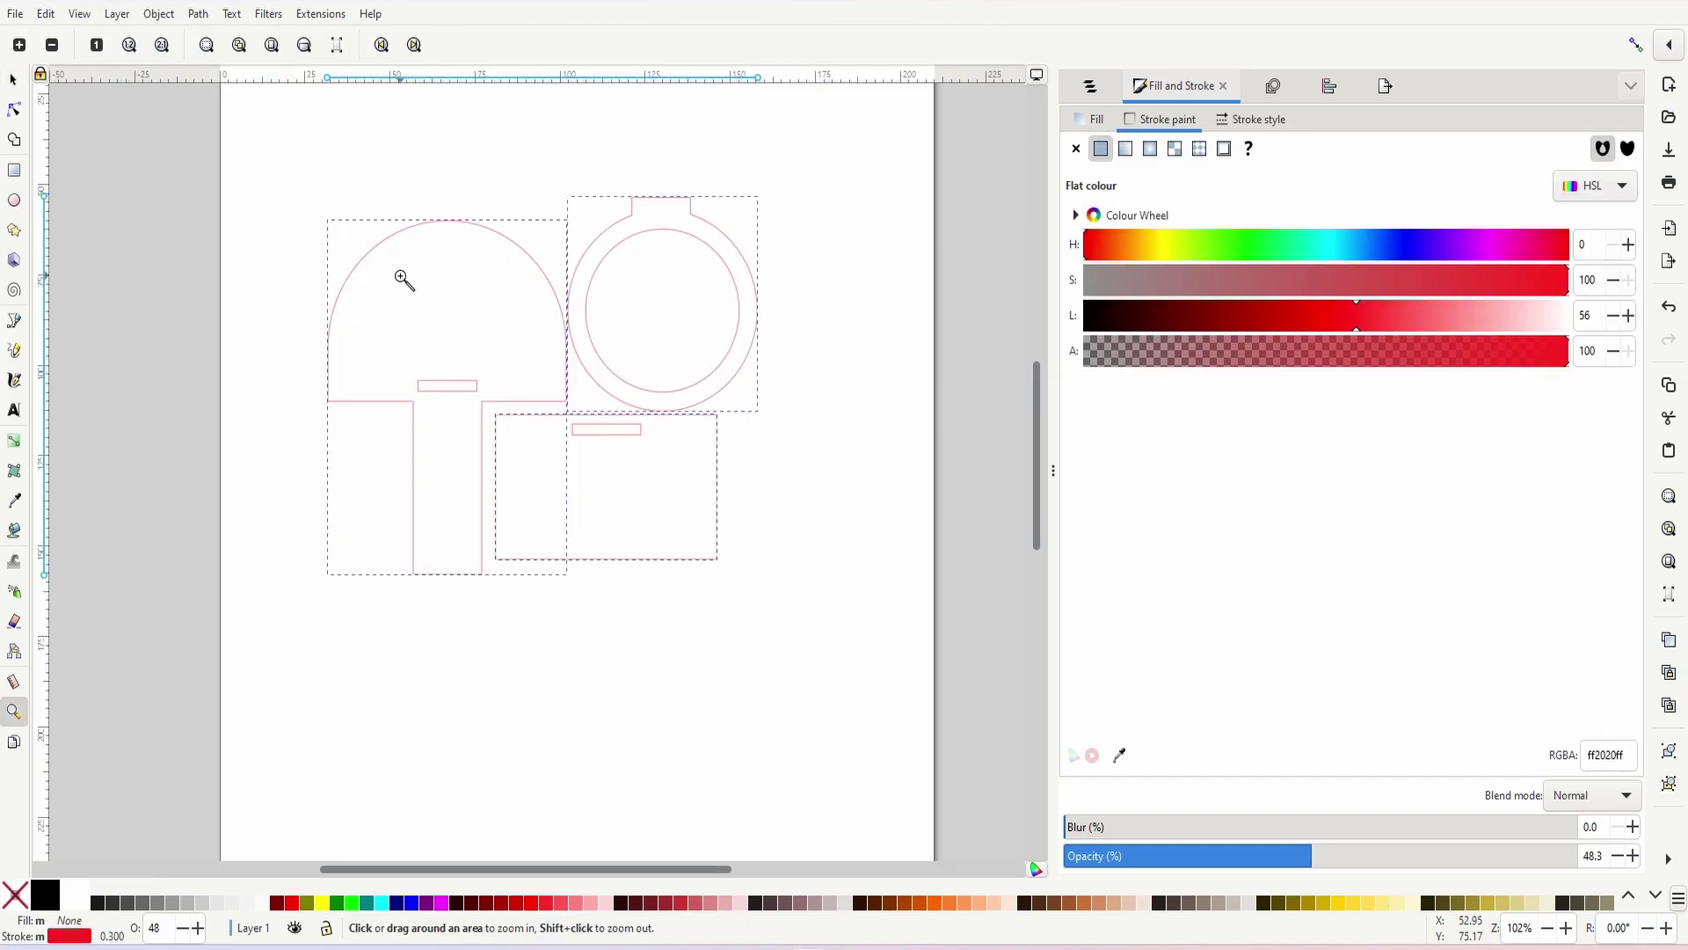
# - Draw a target rectangle about 37 × 23 mm above the backboard slot and narrow it to about 31 mm
pyautogui.click(13, 80)
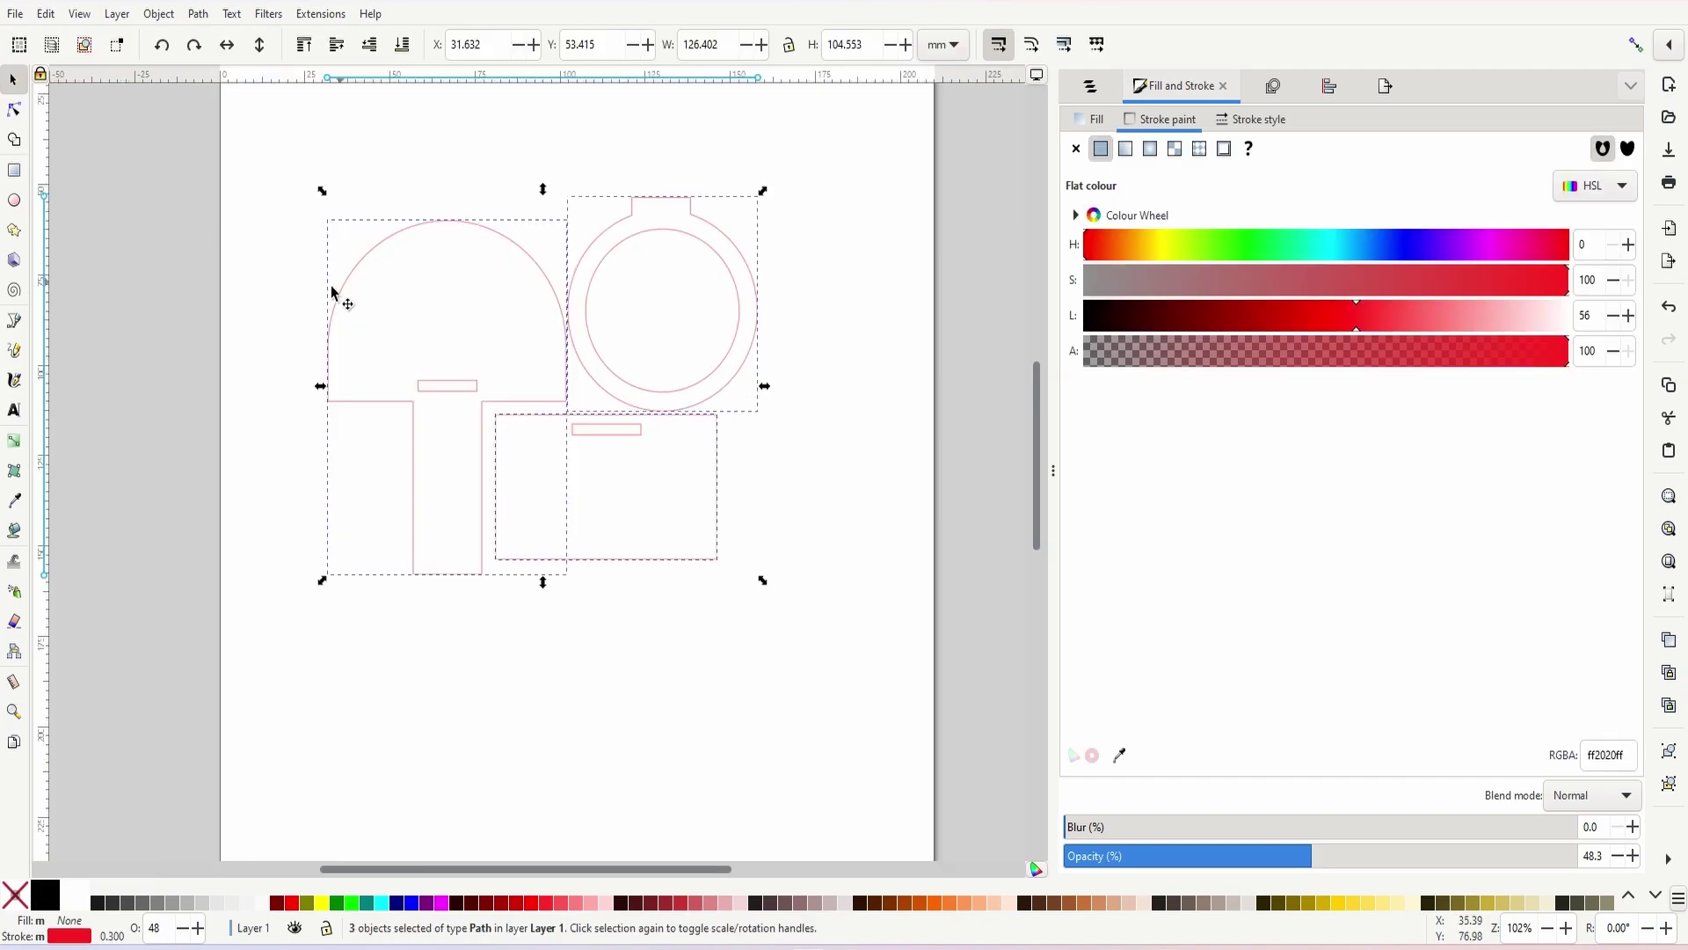
pyautogui.click(14, 169)
pyautogui.moveTo(343, 221); pyautogui.dragTo(457, 331)
pyautogui.press('Escape')
pyautogui.moveTo(394, 275); pyautogui.dragTo(522, 359)
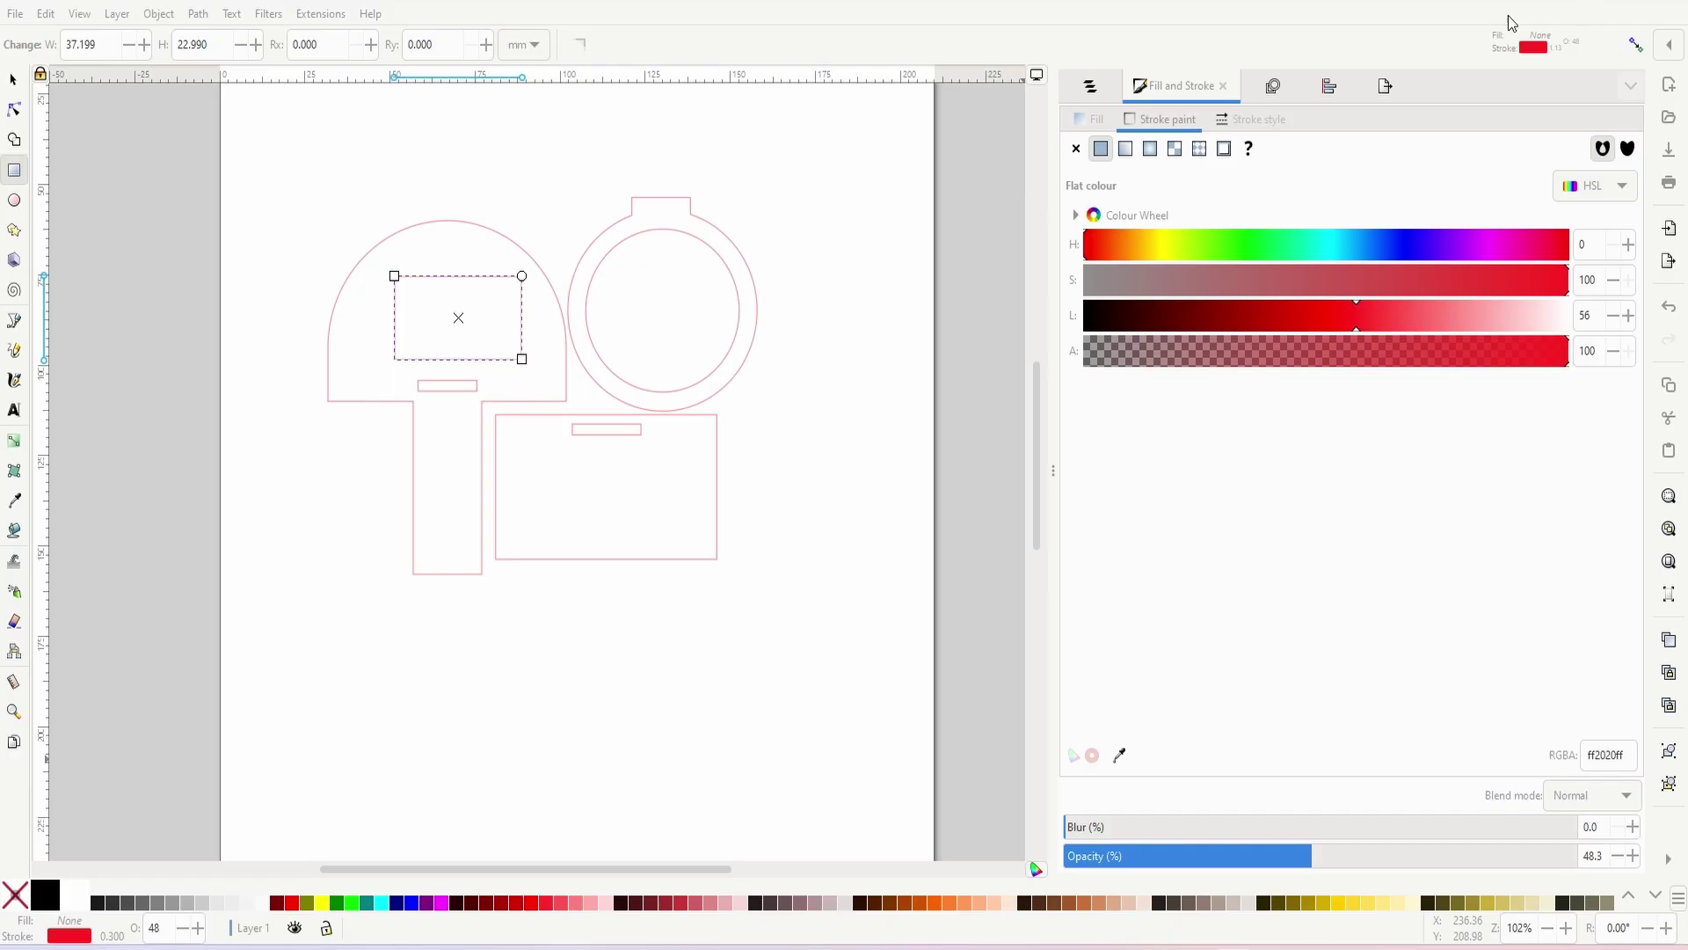
pyautogui.click(14, 79)
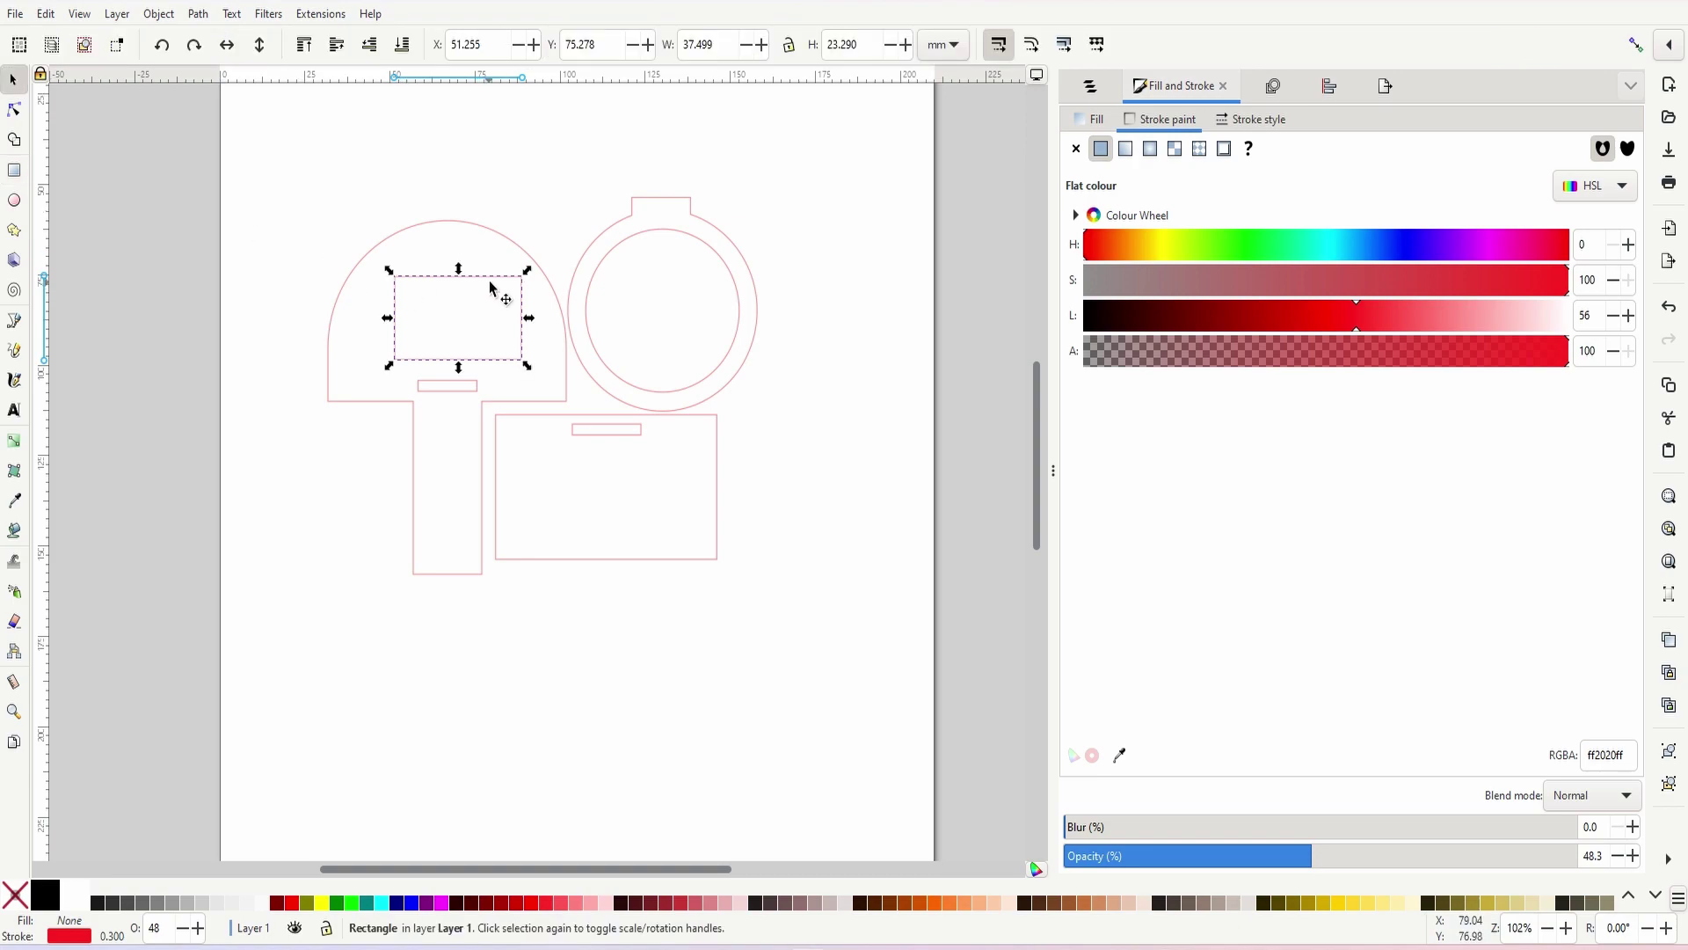
pyautogui.moveTo(495, 285); pyautogui.dragTo(509, 318)
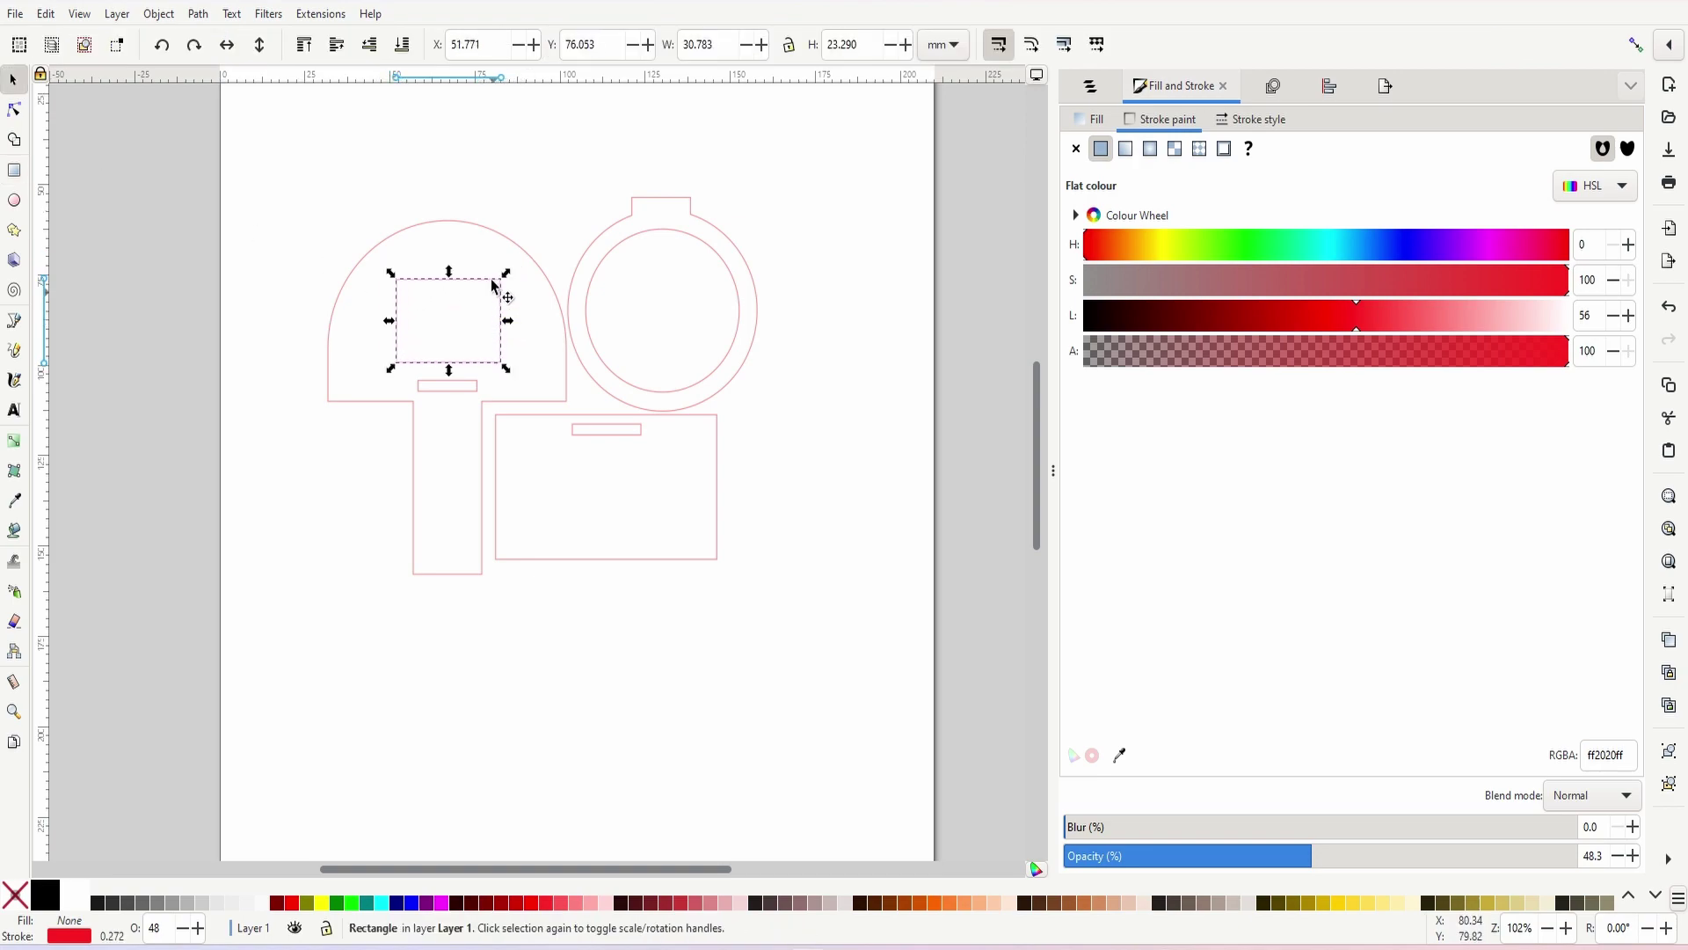
# - Center the target rectangle horizontally on the backboard outline
pyautogui.click(507, 240)
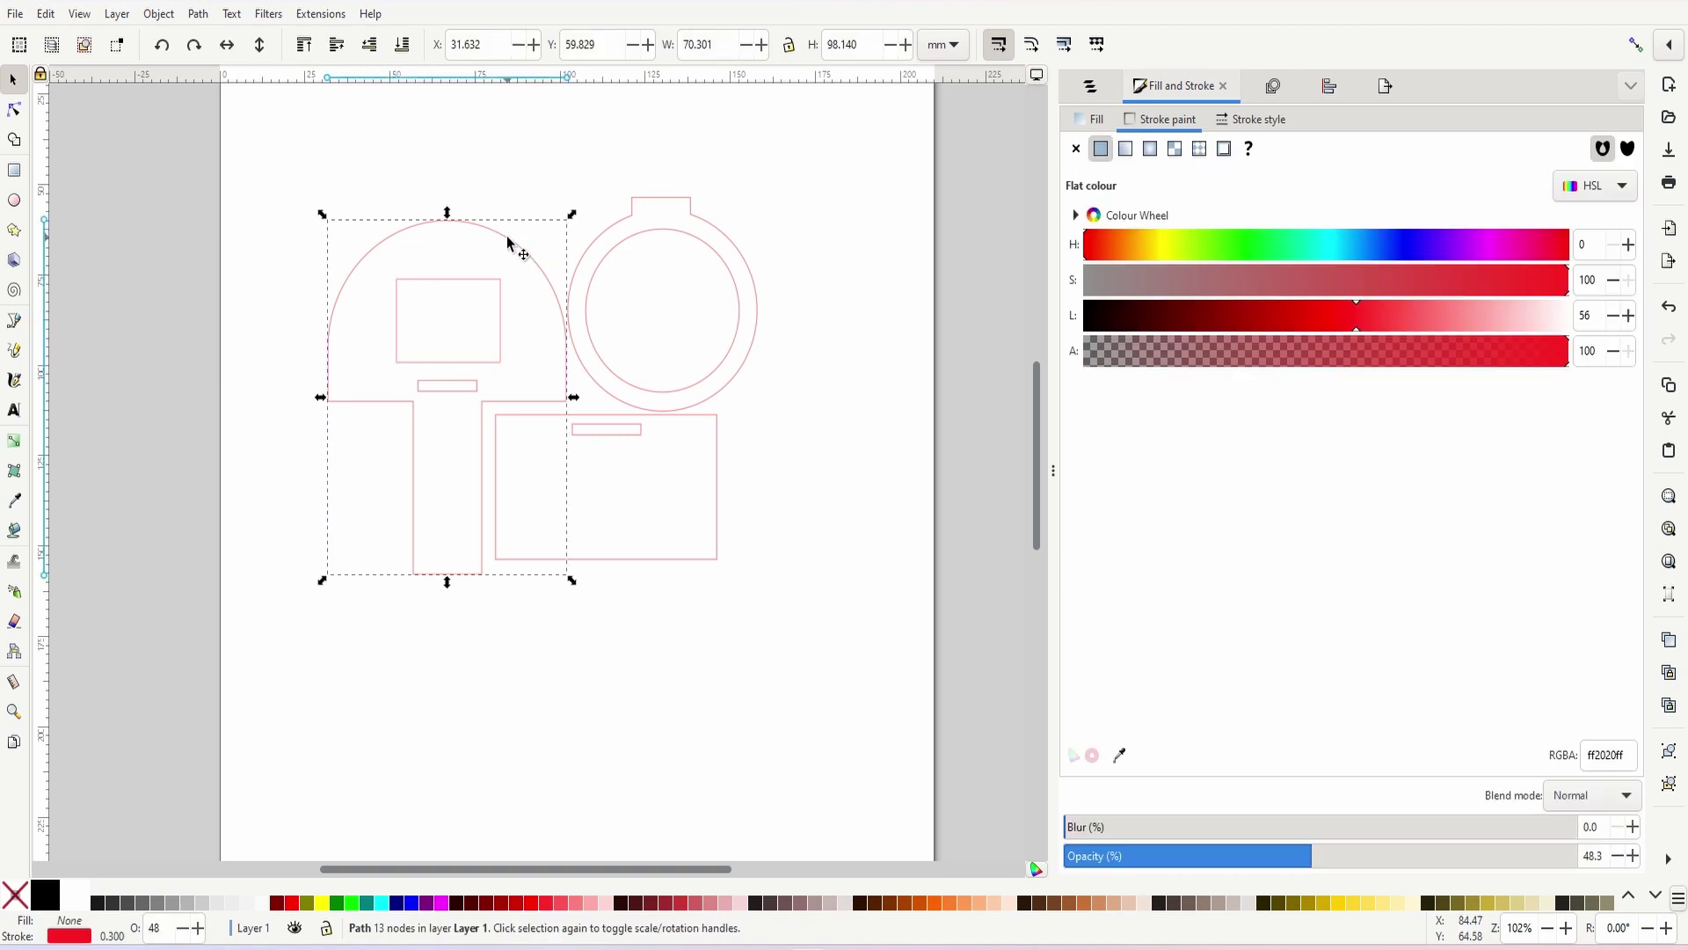
pyautogui.keyDown('shift'); pyautogui.click(464, 283); pyautogui.keyUp('shift')
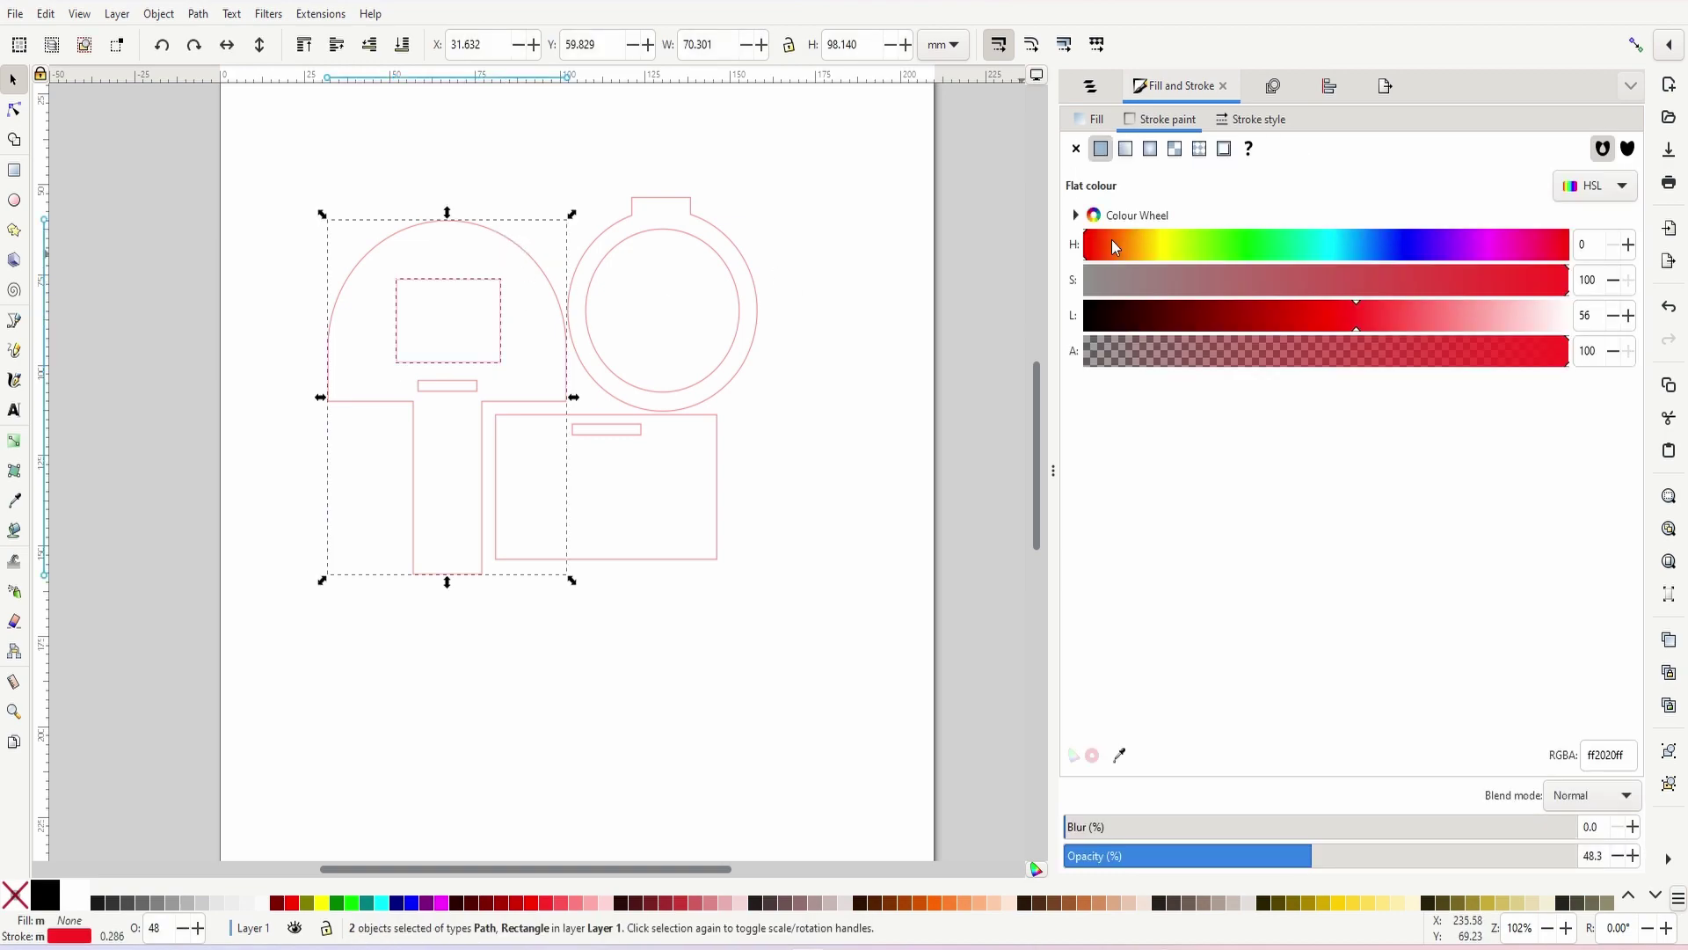
pyautogui.click(1329, 85)
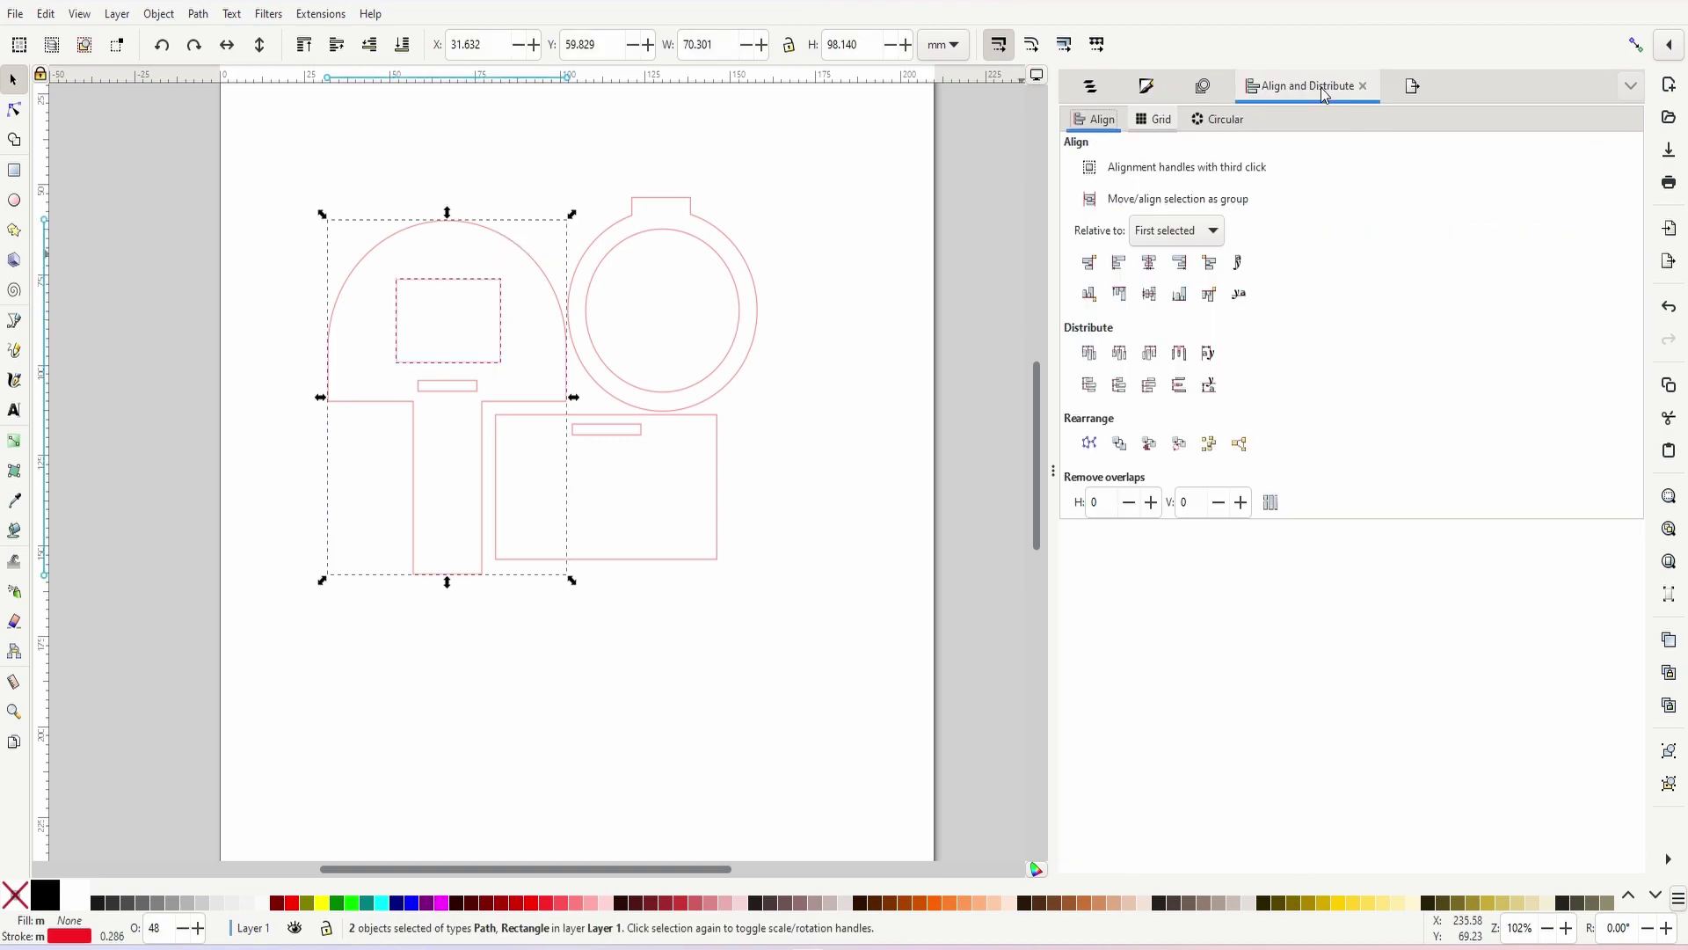
pyautogui.click(1155, 272)
pyautogui.click(462, 260)
# - Give the target rectangle a black 3 mm stroke and raise its opacity to 100%
pyautogui.click(445, 279)
pyautogui.click(1146, 85)
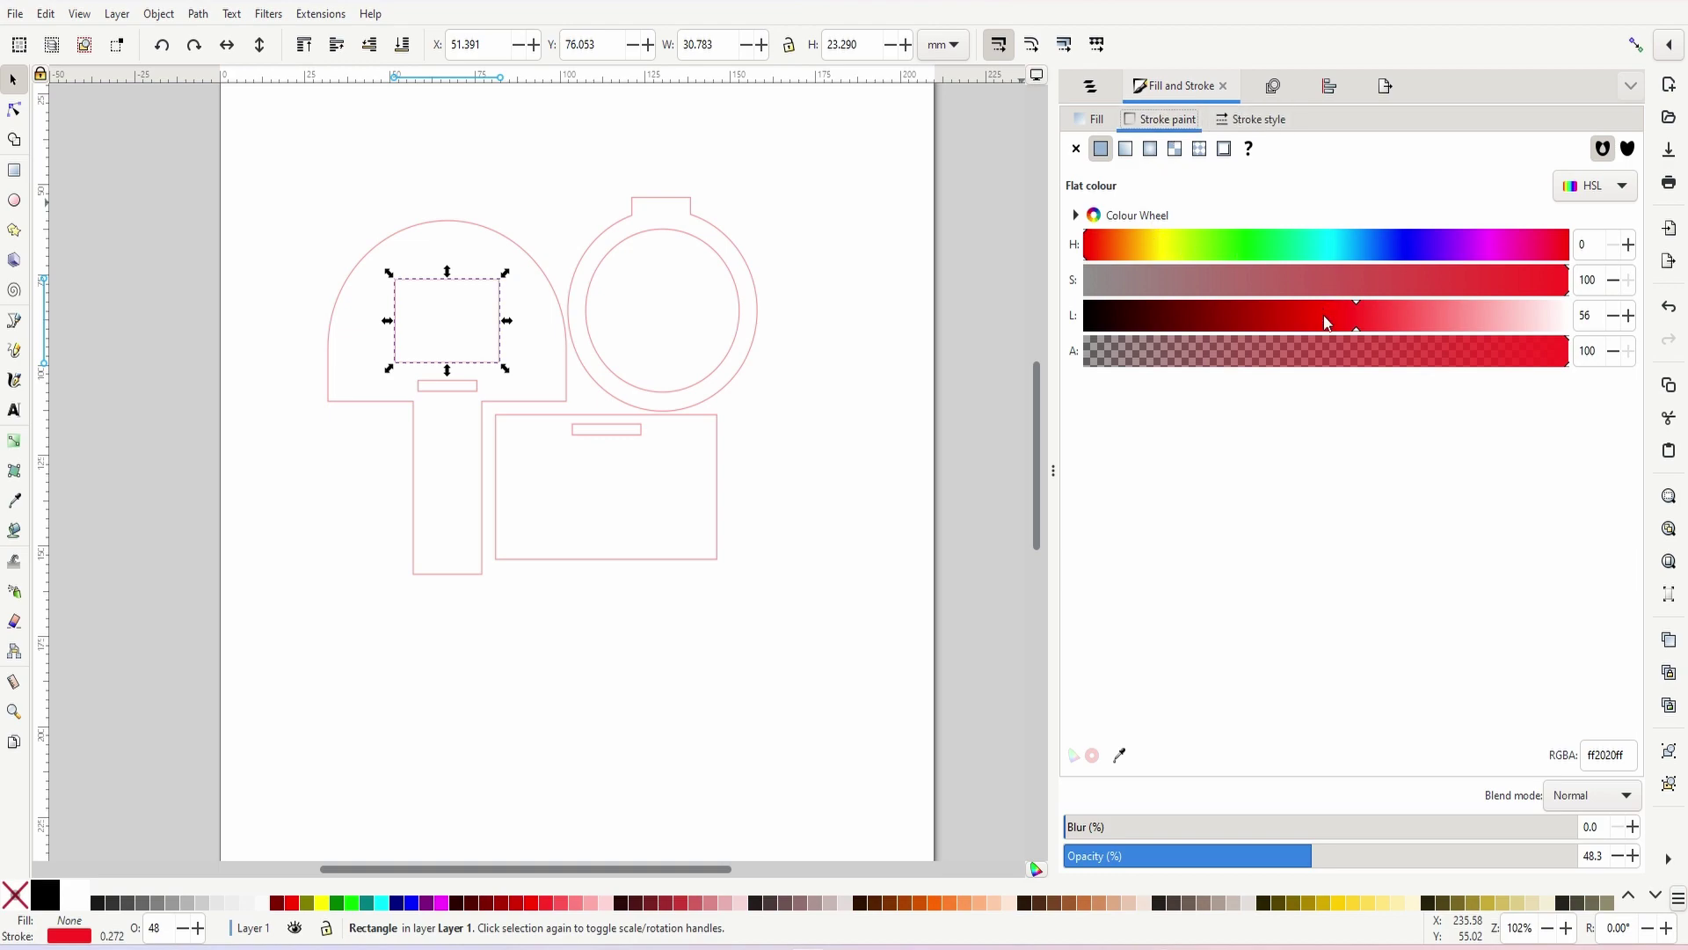
pyautogui.moveTo(1327, 323); pyautogui.dragTo(1086, 319)
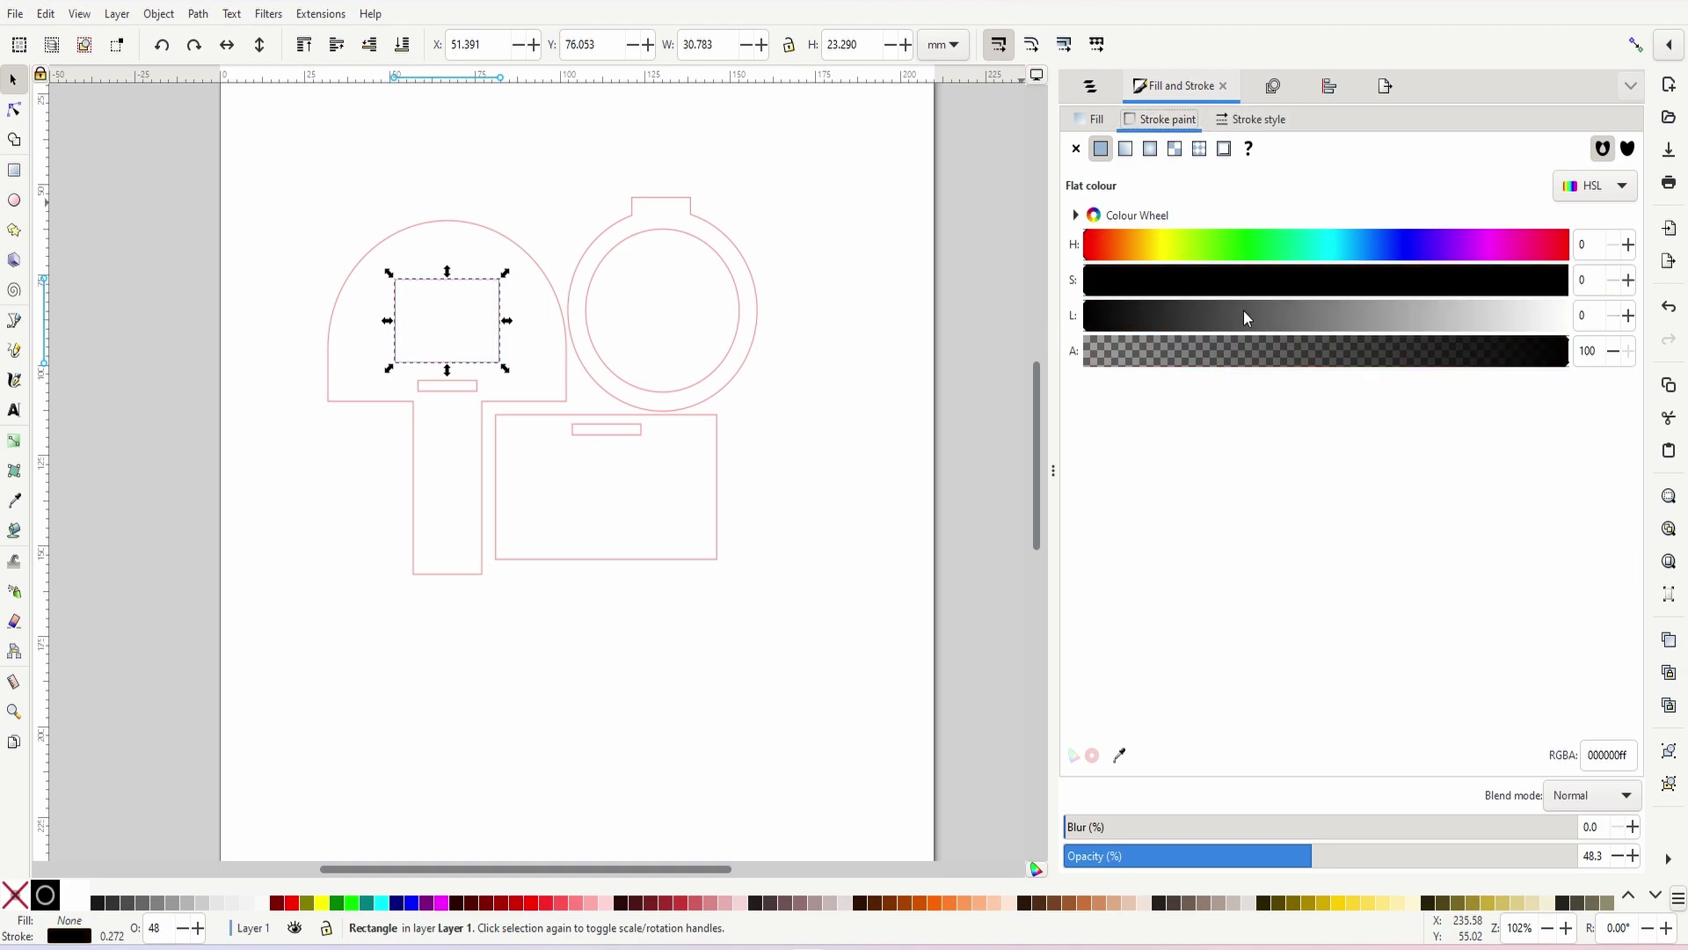
pyautogui.click(1257, 120)
pyautogui.click(1125, 163)
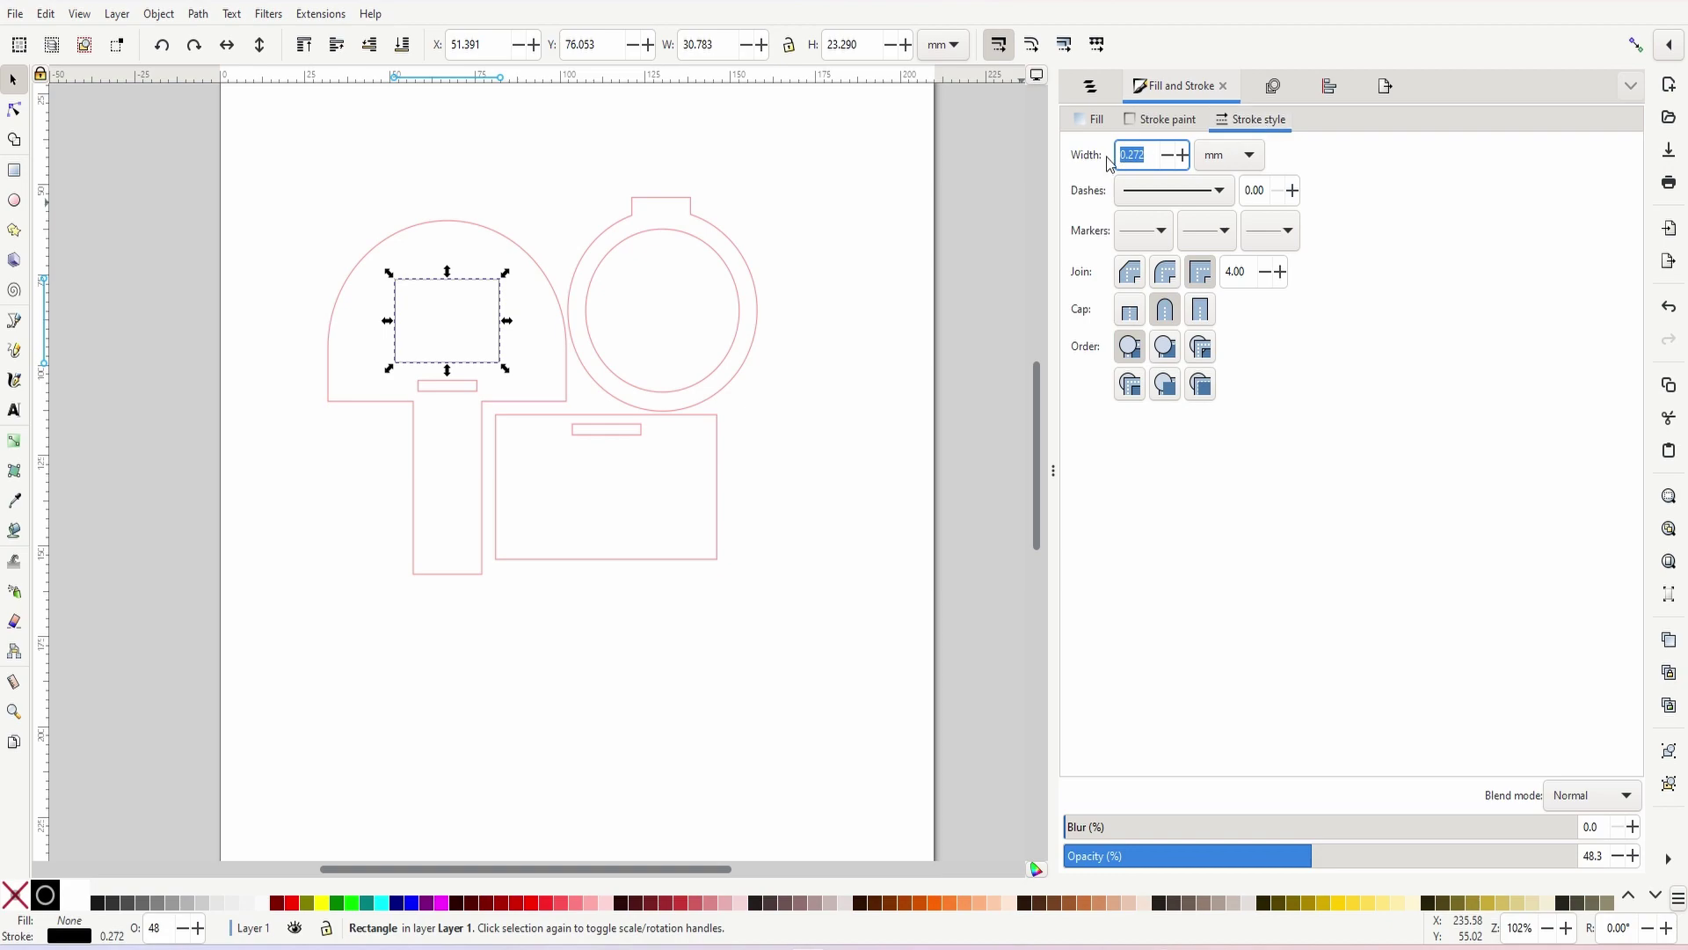
pyautogui.write('3')
pyautogui.press('Return')
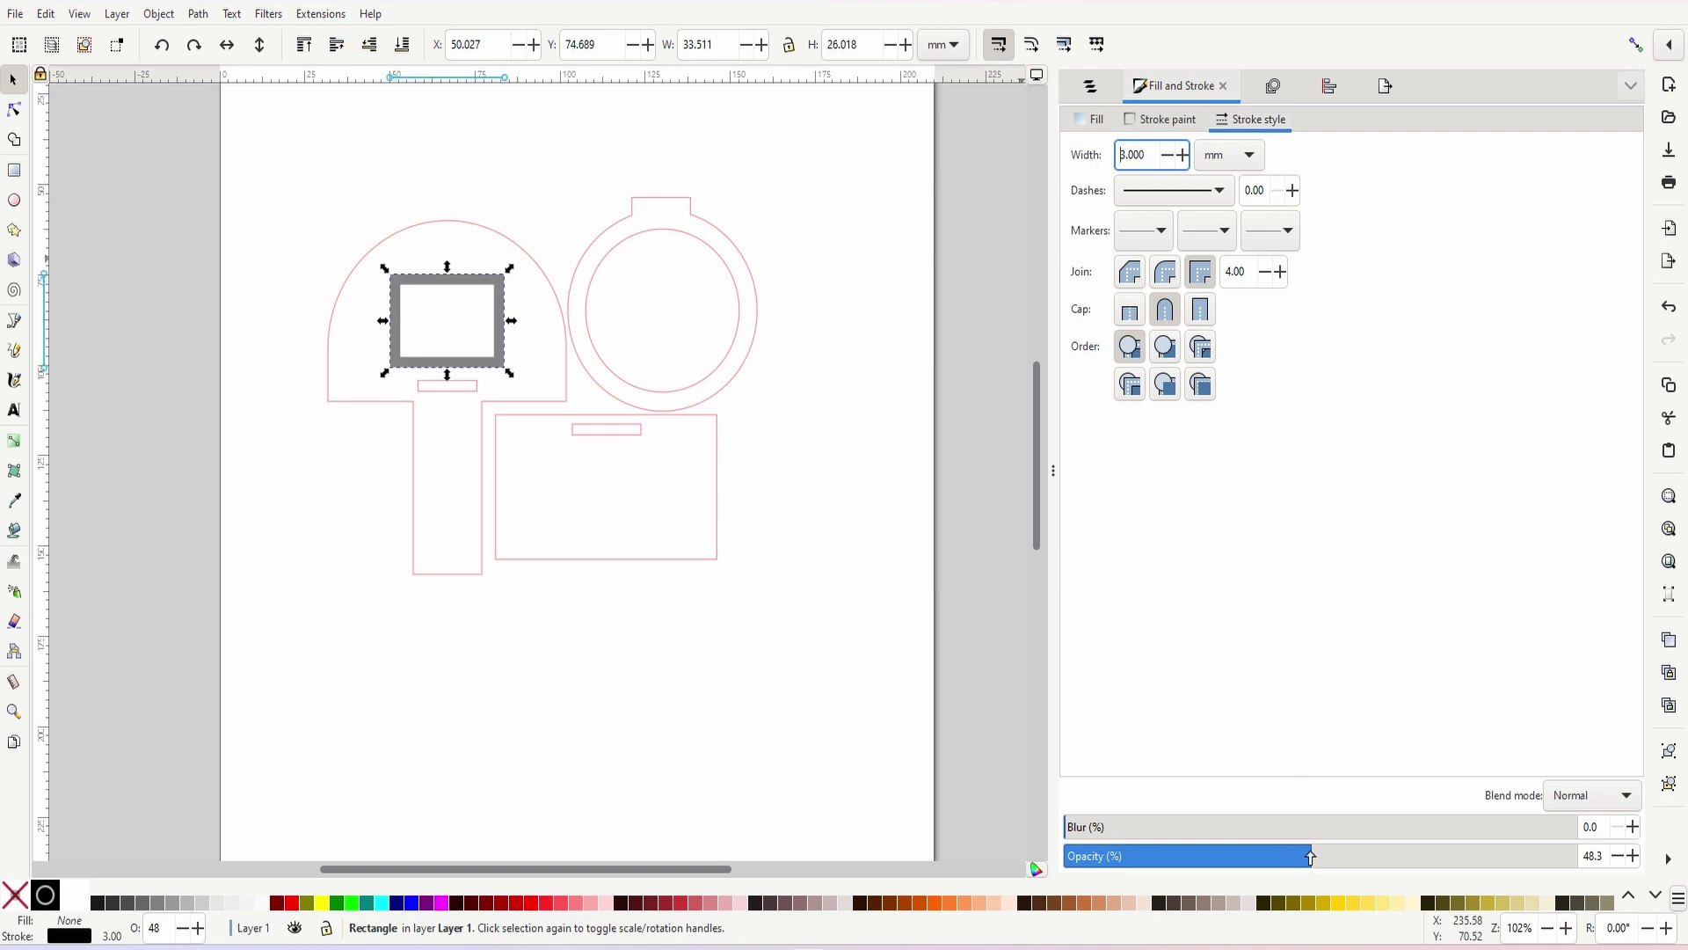
pyautogui.moveTo(1304, 855); pyautogui.dragTo(1575, 855)
# - Convert the target rectangle's stroke to a path and deselect it
pyautogui.click(198, 13)
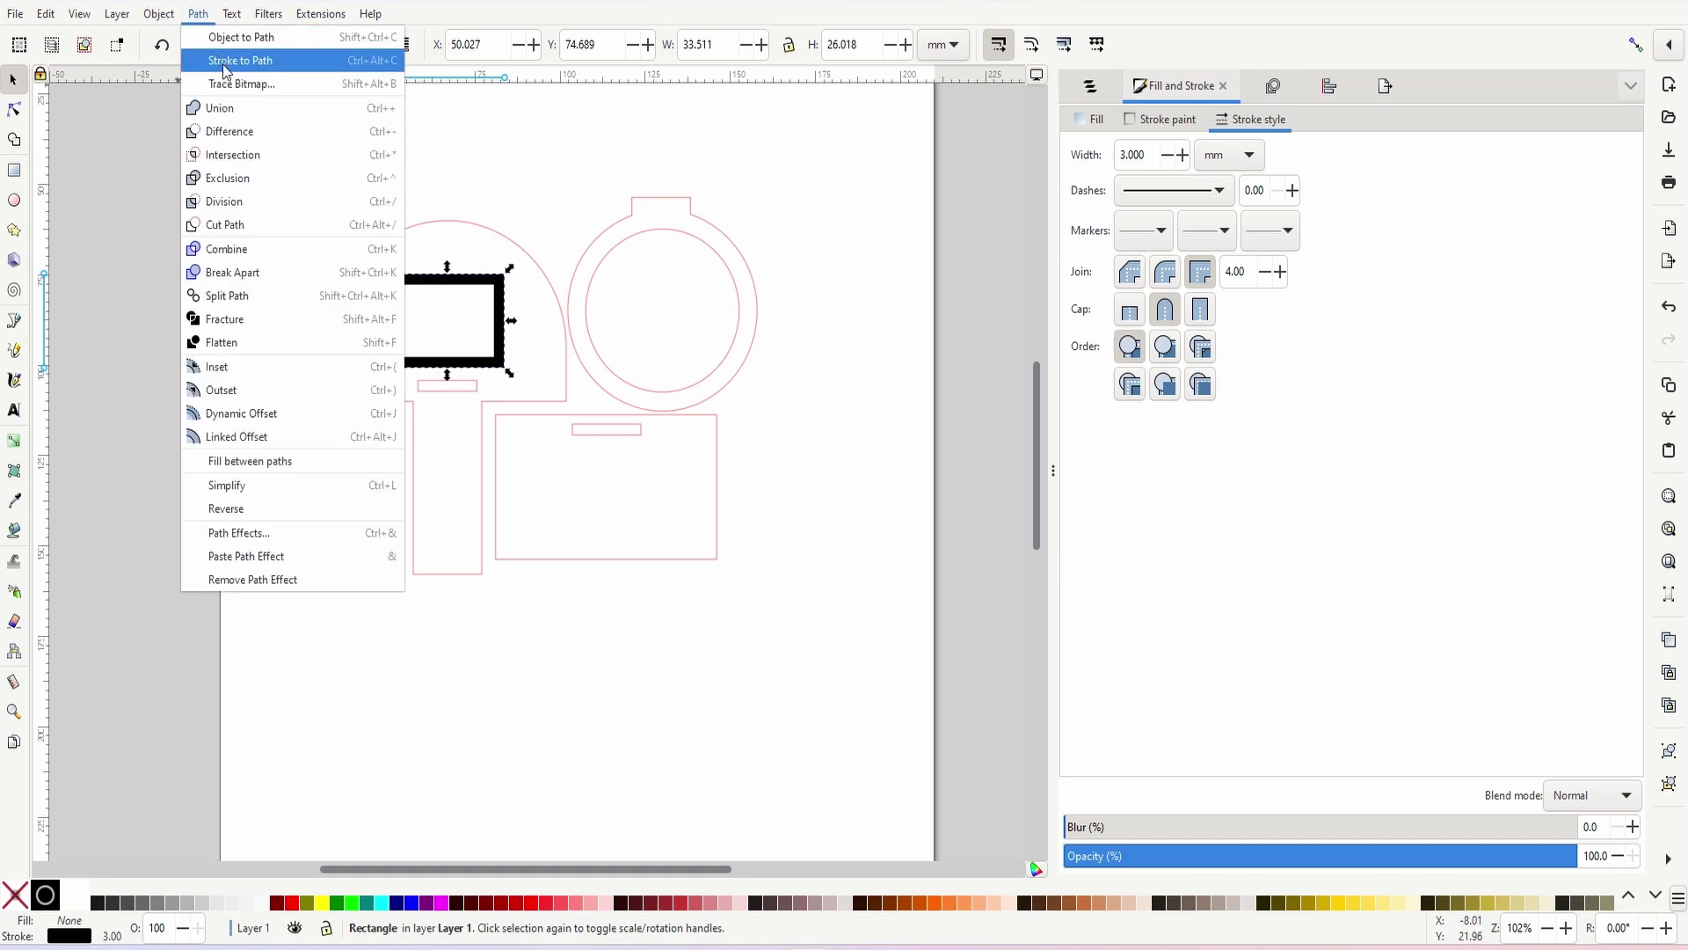
pyautogui.click(225, 60)
pyautogui.click(476, 286)
pyautogui.click(432, 288)
pyautogui.click(165, 219)
# - Draw a frame rectangle about 140 × 117 mm around all the parts with a 0.5 mm stroke
pyautogui.click(15, 172)
pyautogui.moveTo(300, 167)
pyautogui.mouseDown()
pyautogui.moveTo(609, 499)
pyautogui.moveTo(779, 596)
pyautogui.mouseUp()
pyautogui.tripleClick(1152, 156)
pyautogui.write('0.5')
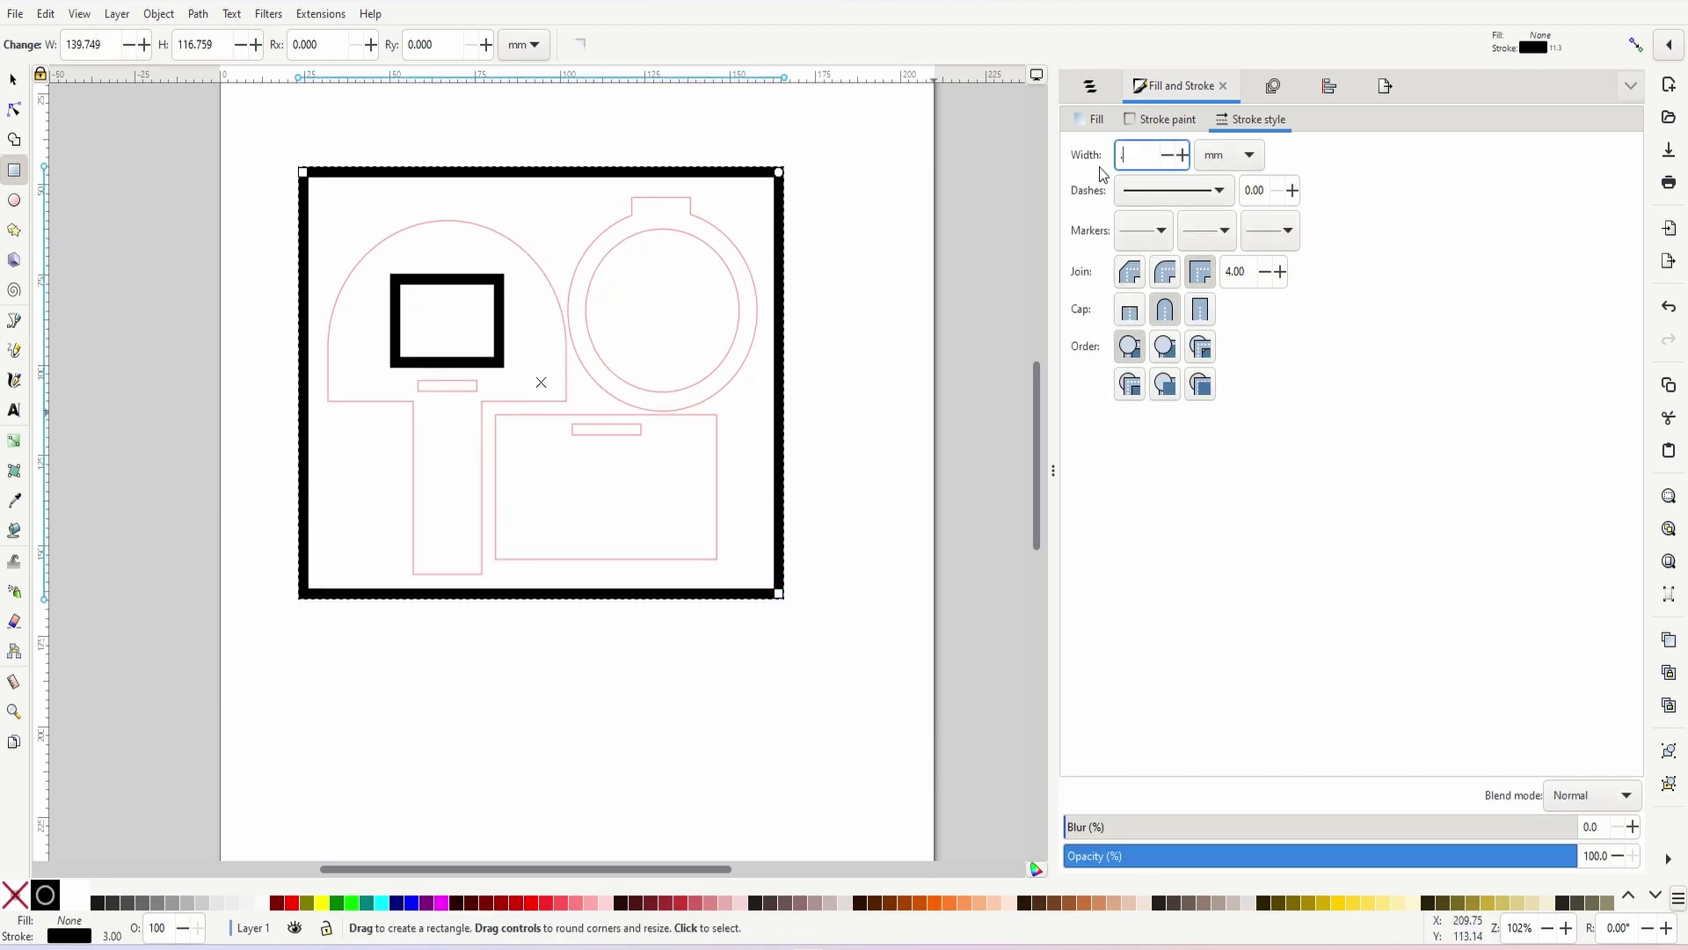
pyautogui.press('Return')
# - Make the outer frame's stroke red and shrink the frame about its center to about 133 mm wide
pyautogui.click(1163, 119)
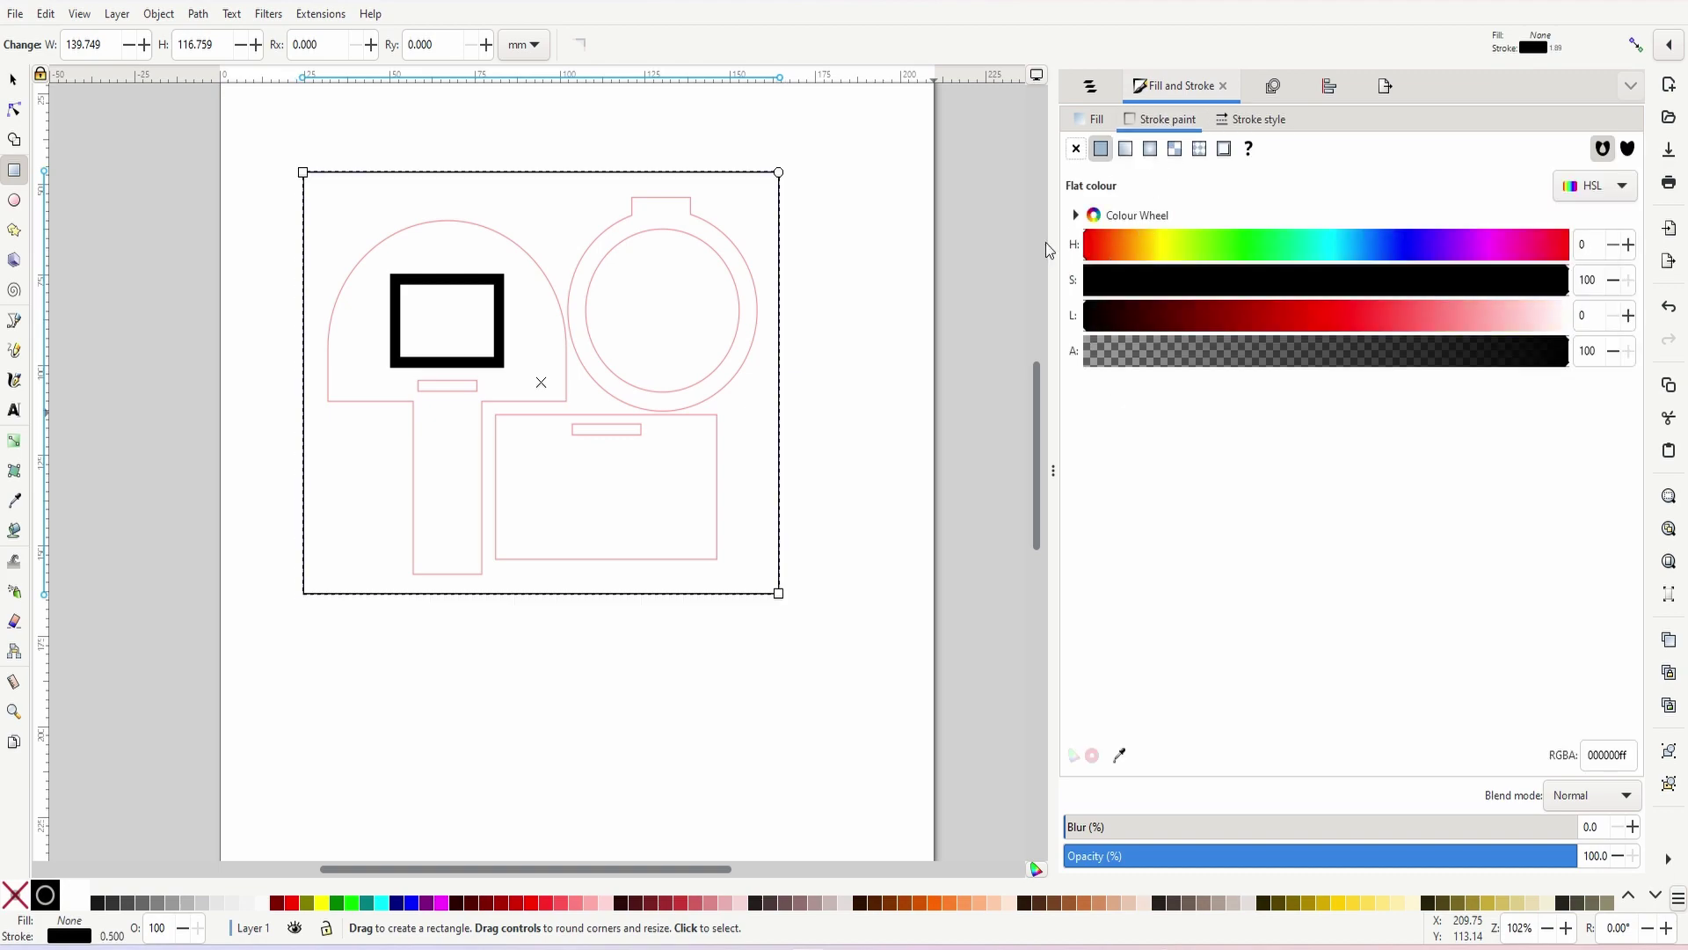
pyautogui.click(1344, 315)
pyautogui.press('s')
pyautogui.moveTo(791, 174); pyautogui.dragTo(780, 186)
# - Move the base outline down and slightly left, close to the frame's lower edge
pyautogui.click(641, 430)
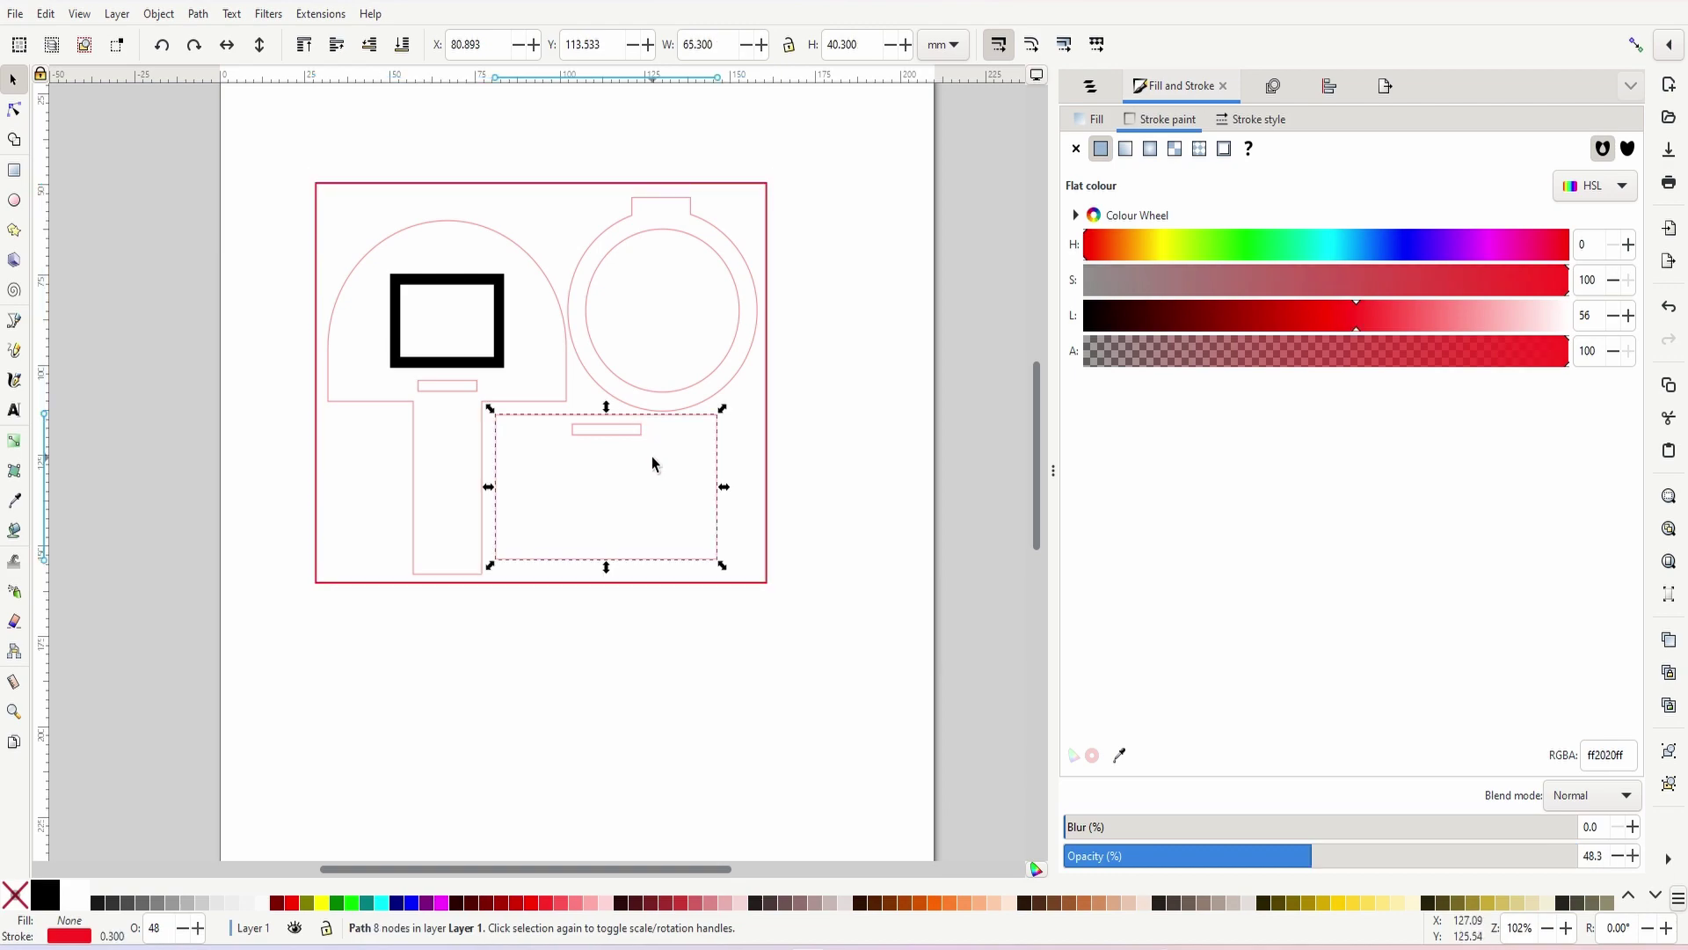
pyautogui.hotkey('shift', 'Down')
pyautogui.press('Up')
pyautogui.press('Up')
pyautogui.press('Up')
pyautogui.press('Left')
pyautogui.press('Left')
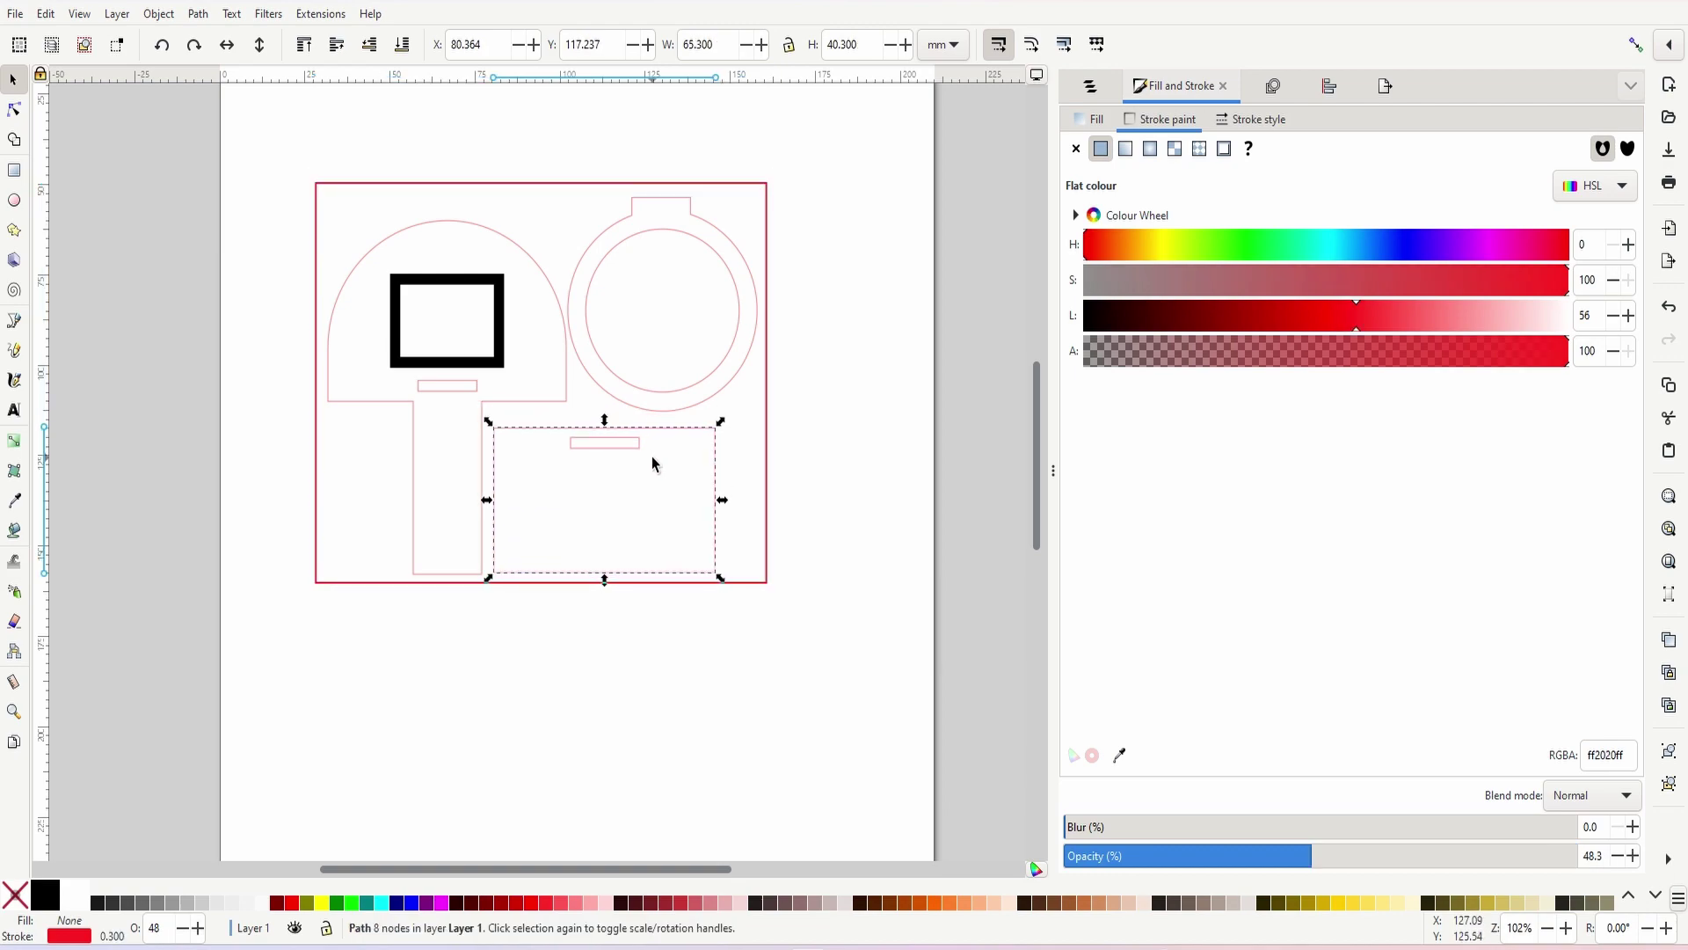
# - Move the rim outline down and slightly right until it sits just above the base
pyautogui.click(666, 398)
pyautogui.press('Down')
pyautogui.press('Down')
pyautogui.press('Down')
pyautogui.press('Down')
pyautogui.press('Down')
pyautogui.press('Down')
pyautogui.press('Down')
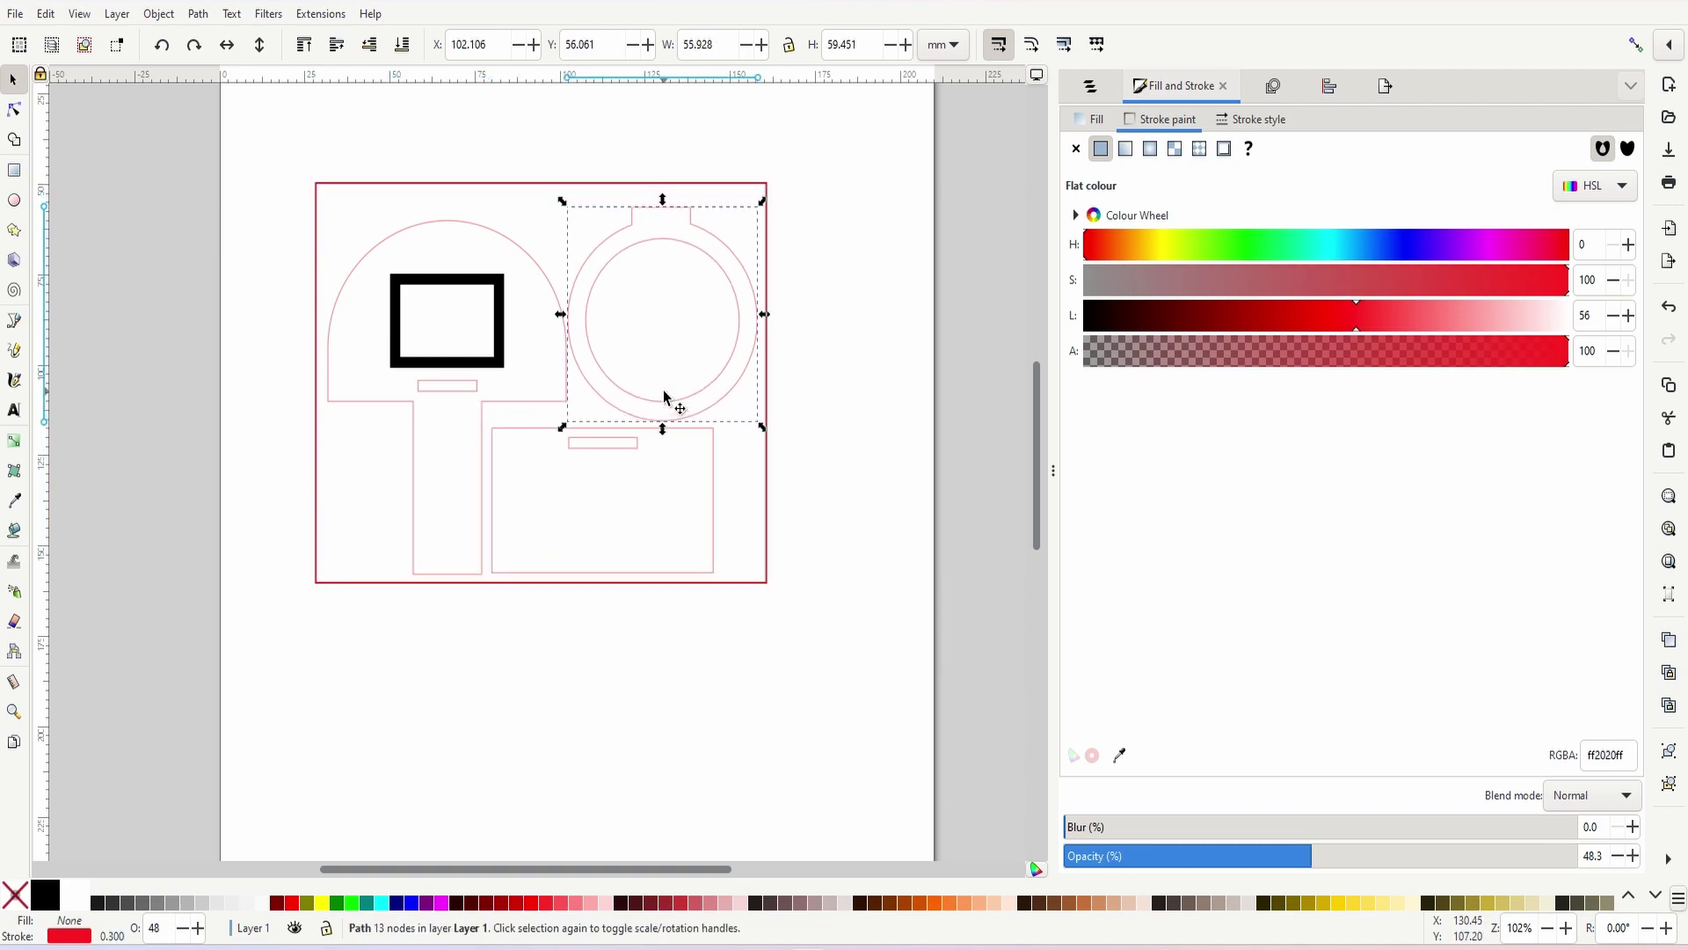
pyautogui.press('Right')
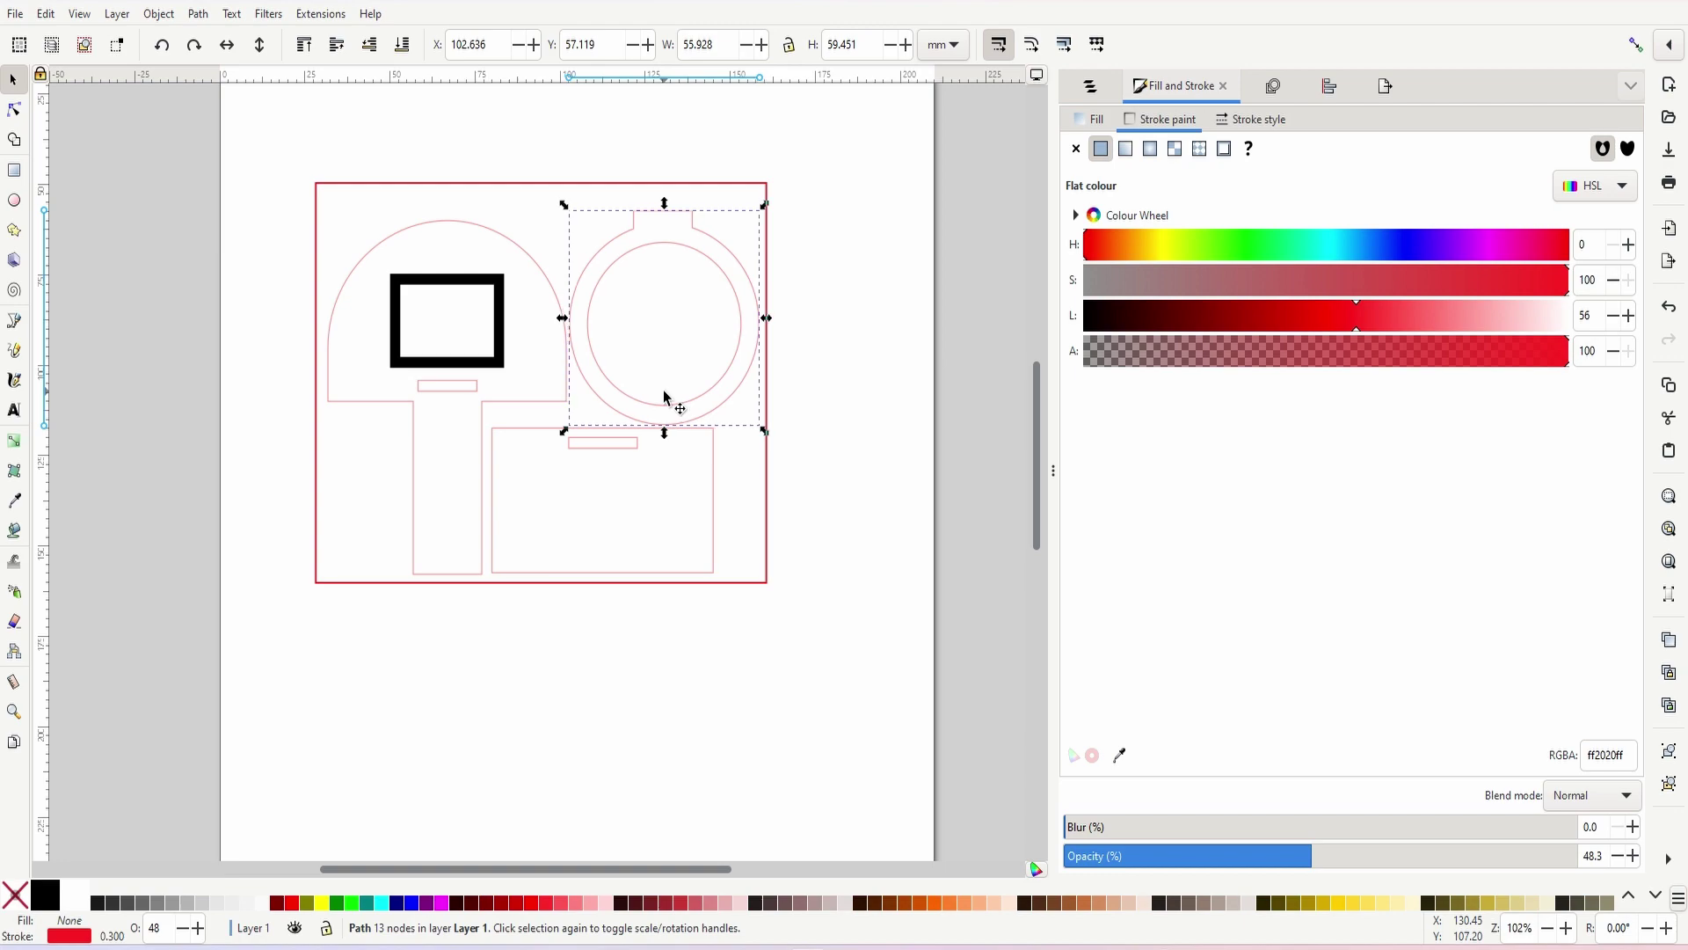
# - Lower the outer frame's upper edge to make it about 106 mm high, and deselect everything
pyautogui.click(548, 141)
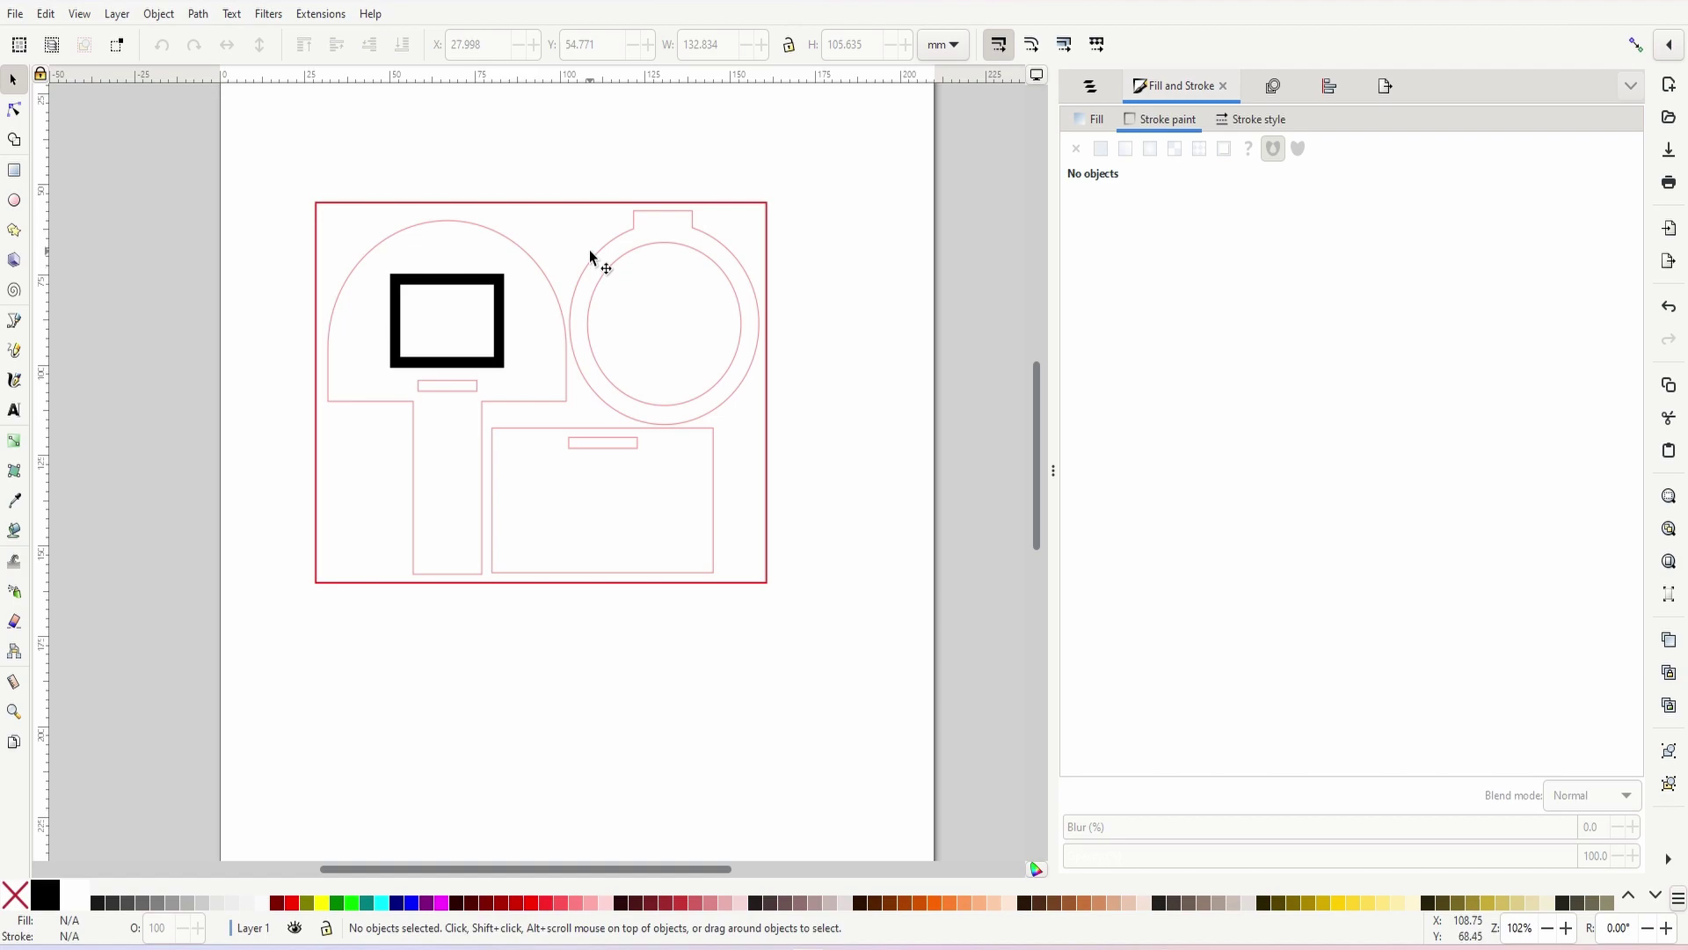
pyautogui.click(607, 235)
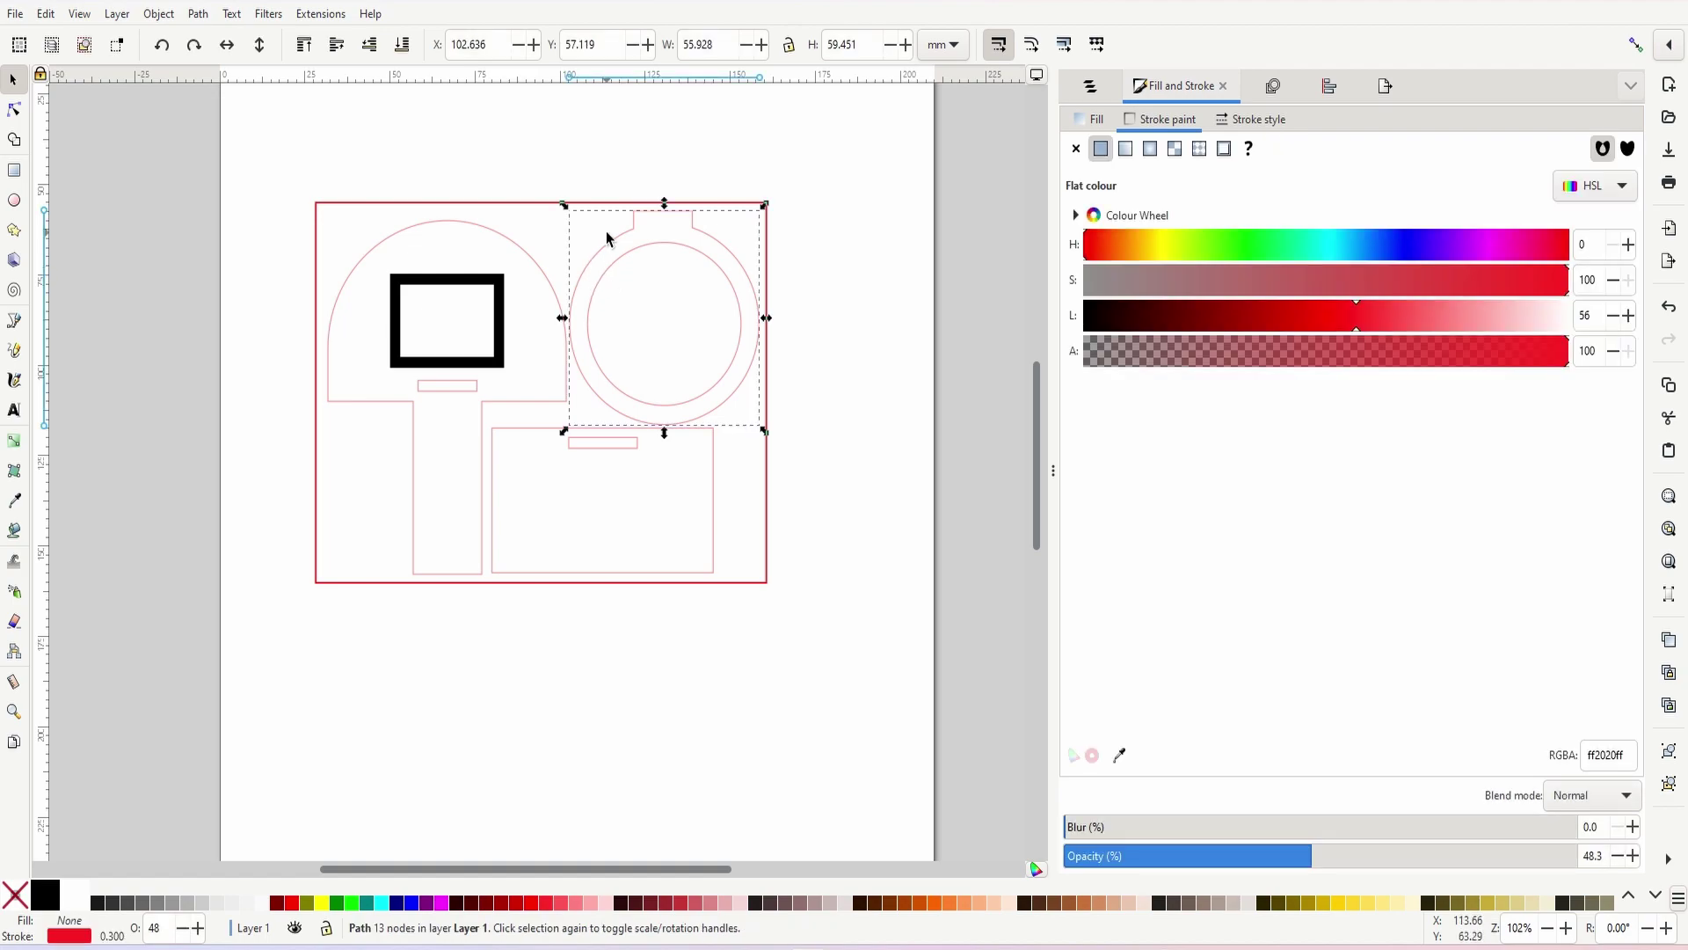
pyautogui.click(592, 179)
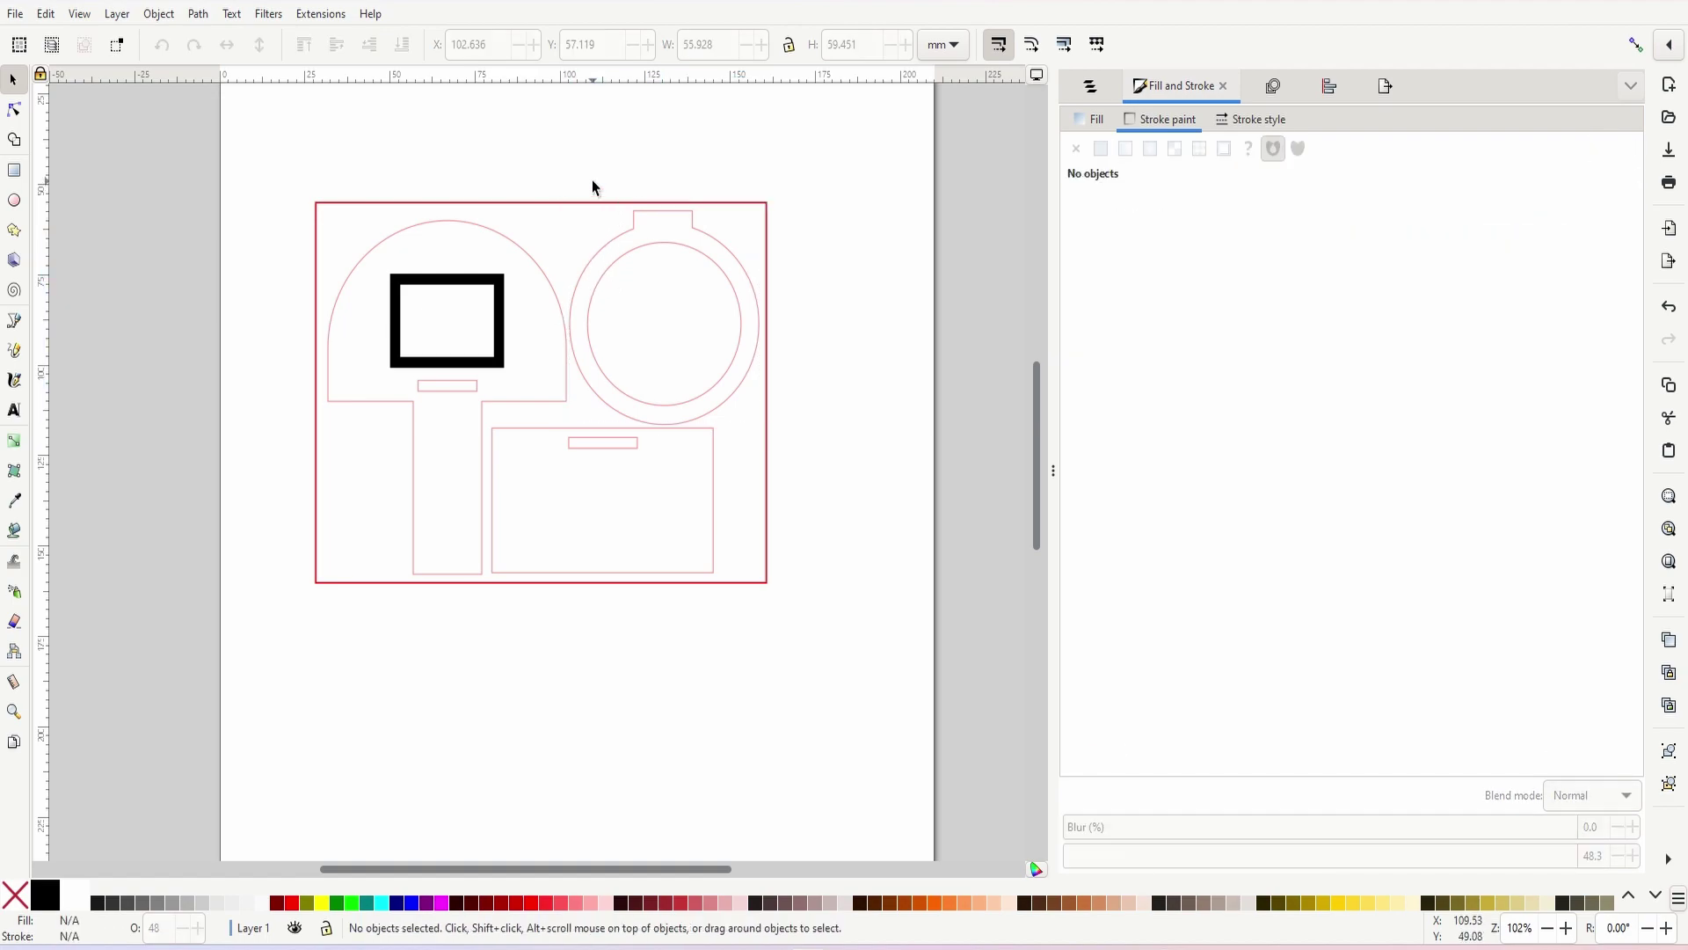